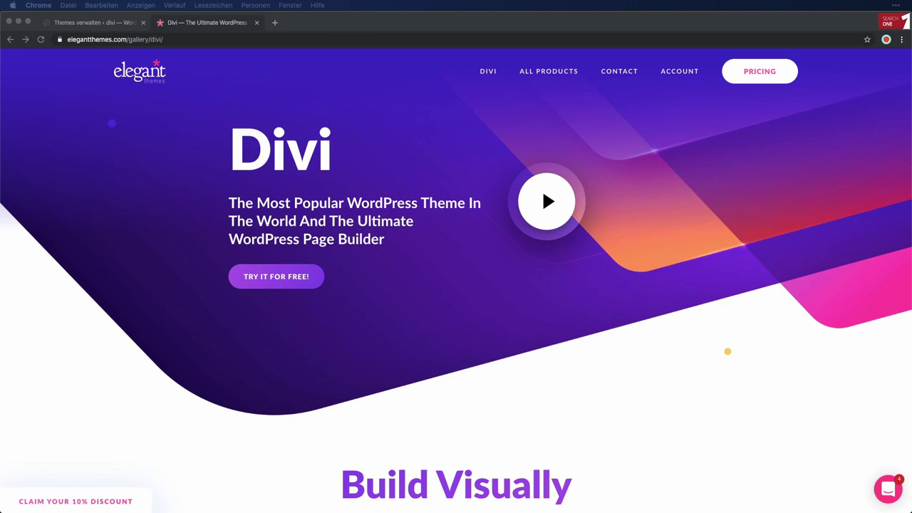
# - Open the Elegant Themes pricing page and review the yearly and lifetime access plans
pyautogui.press('super+minus')
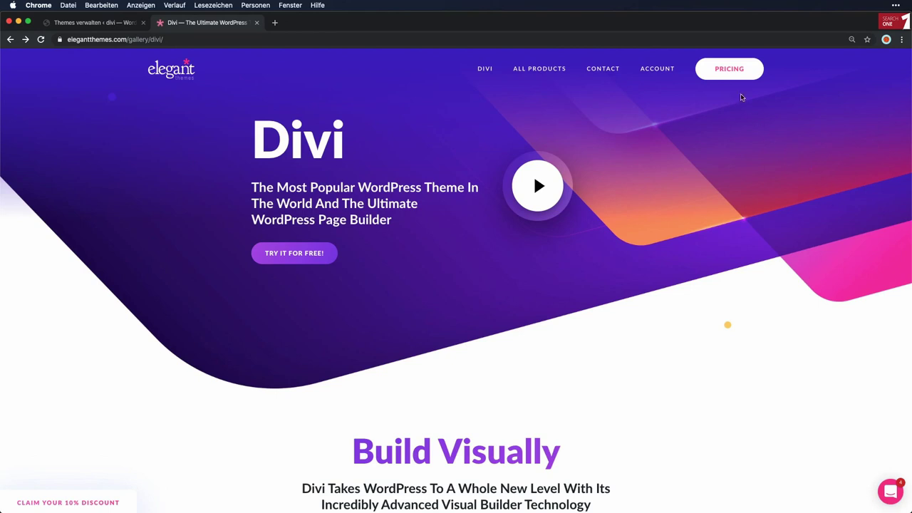
pyautogui.click(730, 70)
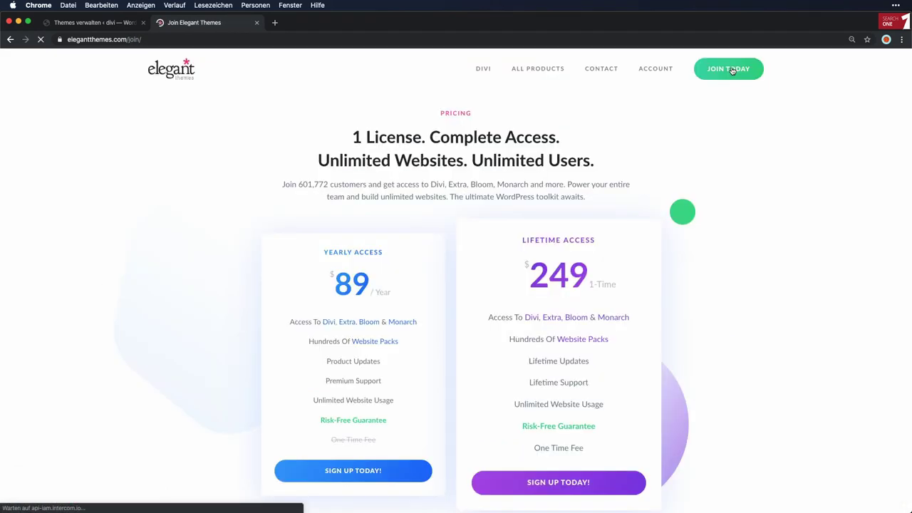
pyautogui.scroll(-3, 782, 204)
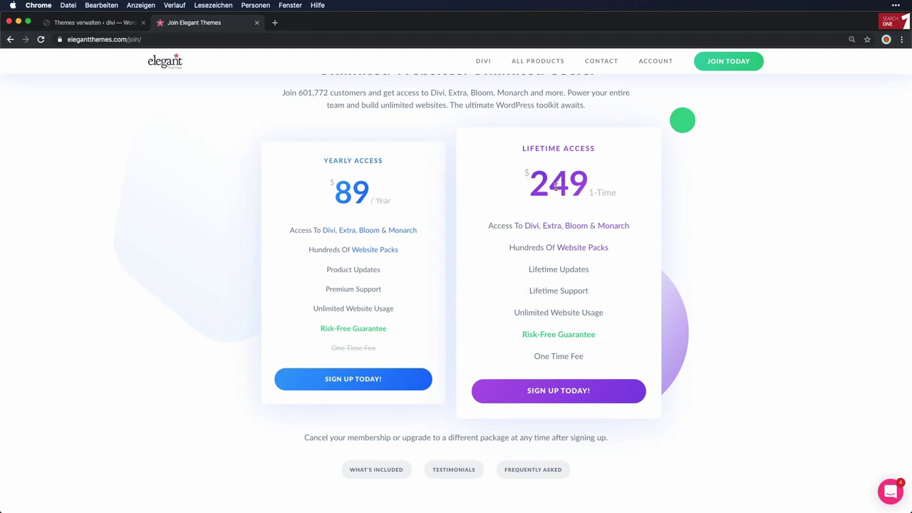
pyautogui.moveTo(531, 187); pyautogui.dragTo(584, 188)
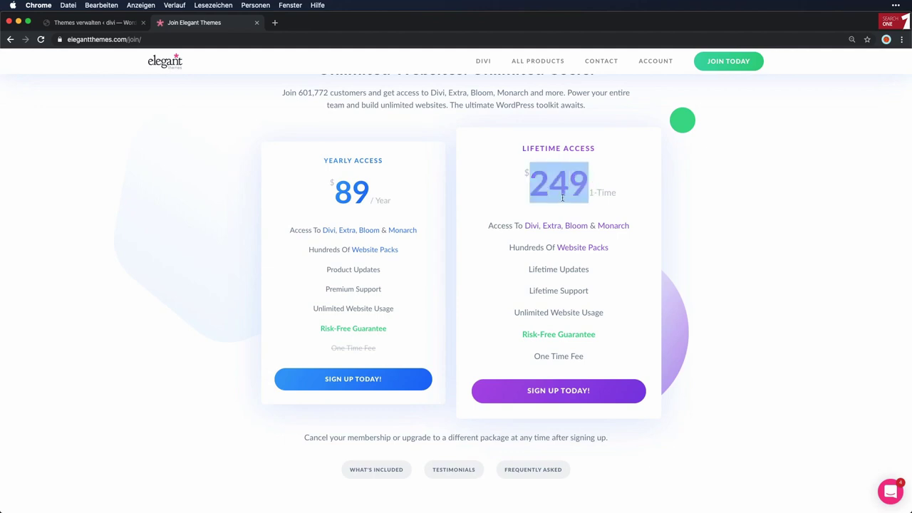
pyautogui.click(555, 202)
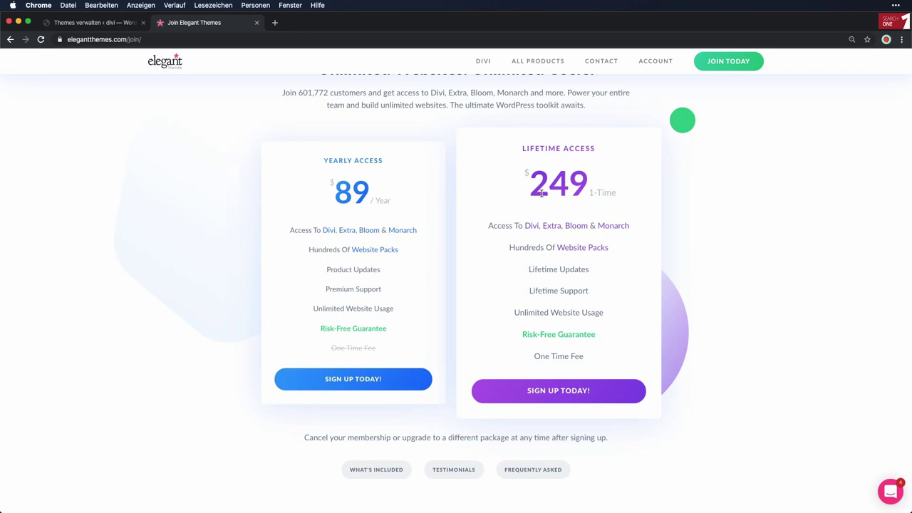
pyautogui.scroll(1, 703, 178)
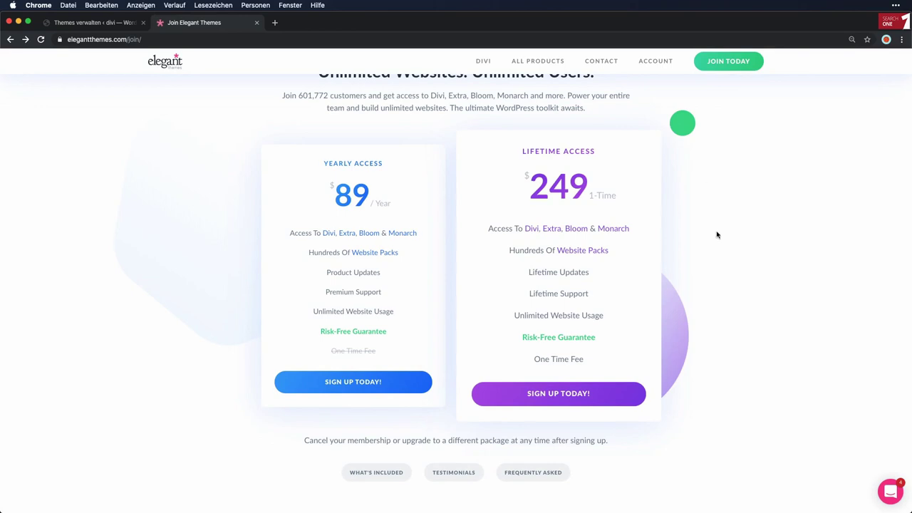
pyautogui.click(567, 406)
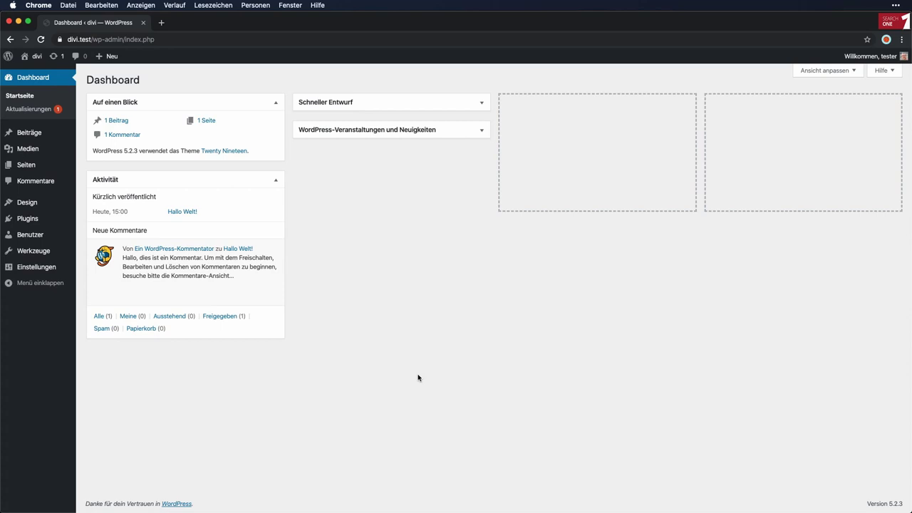
# - Open the theme upload form in the WordPress dashboard's theme installation page
pyautogui.moveTo(27, 202)
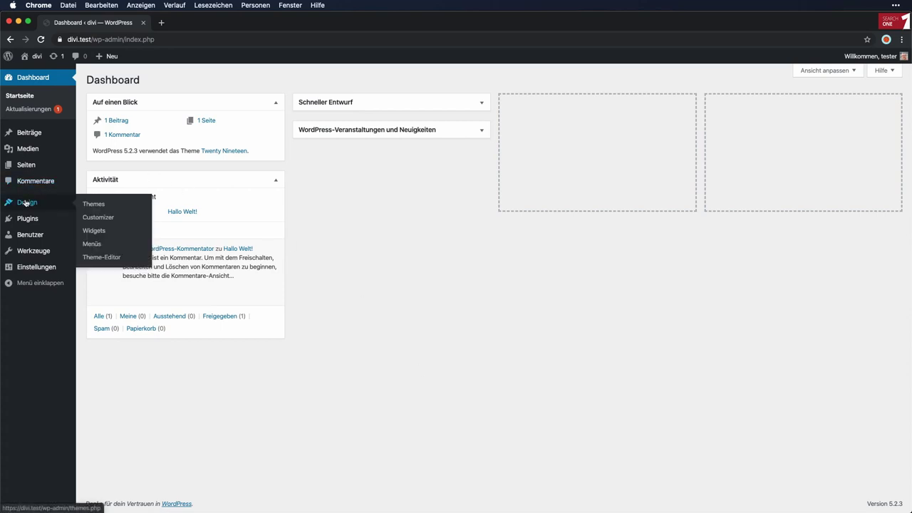
pyautogui.click(107, 210)
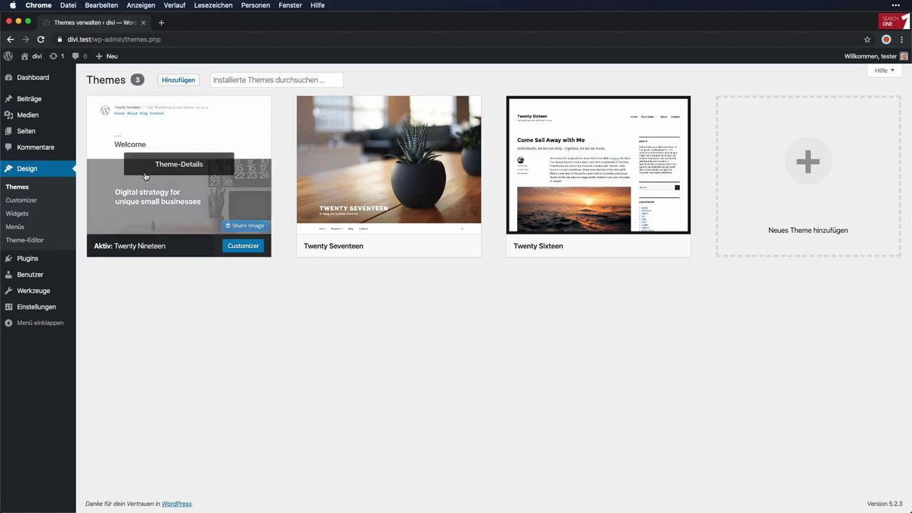
pyautogui.click(185, 83)
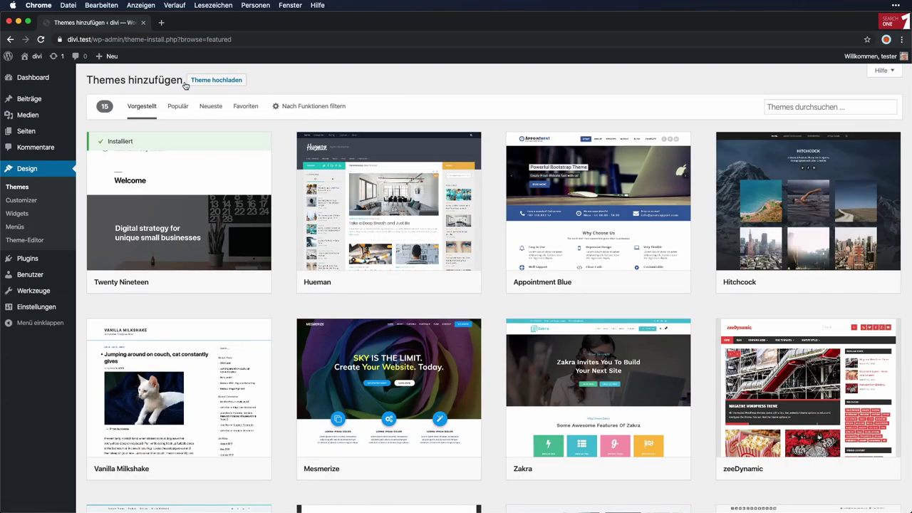
pyautogui.click(213, 80)
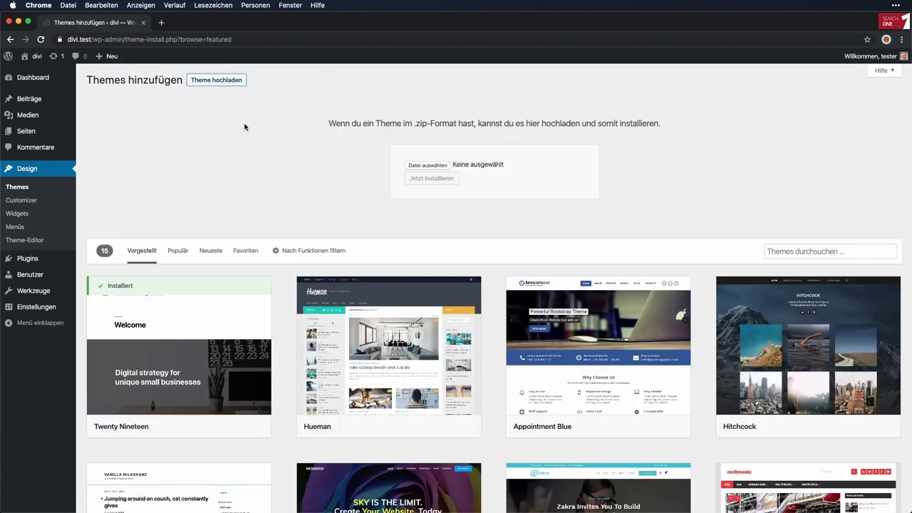
# - Install the theme from Divi.zip in the ELEGANT THEMES folder and activate it
pyautogui.click(433, 165)
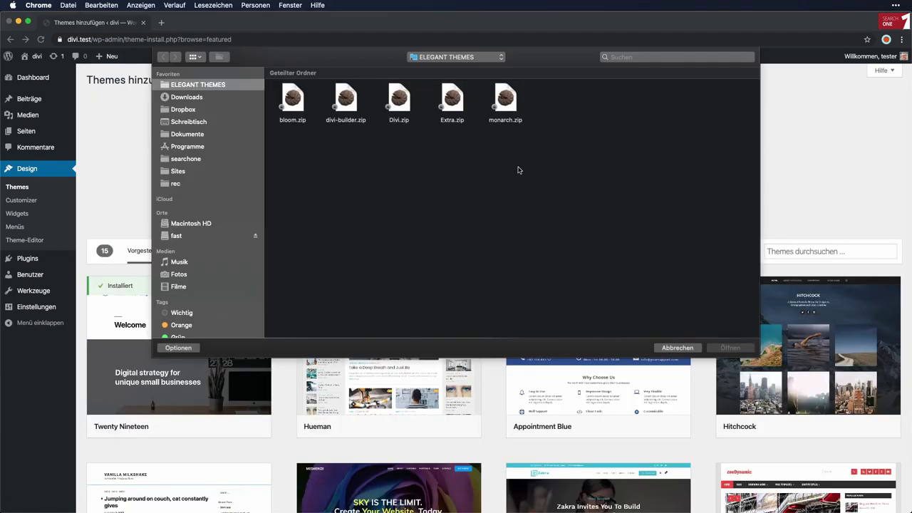
pyautogui.click(403, 106)
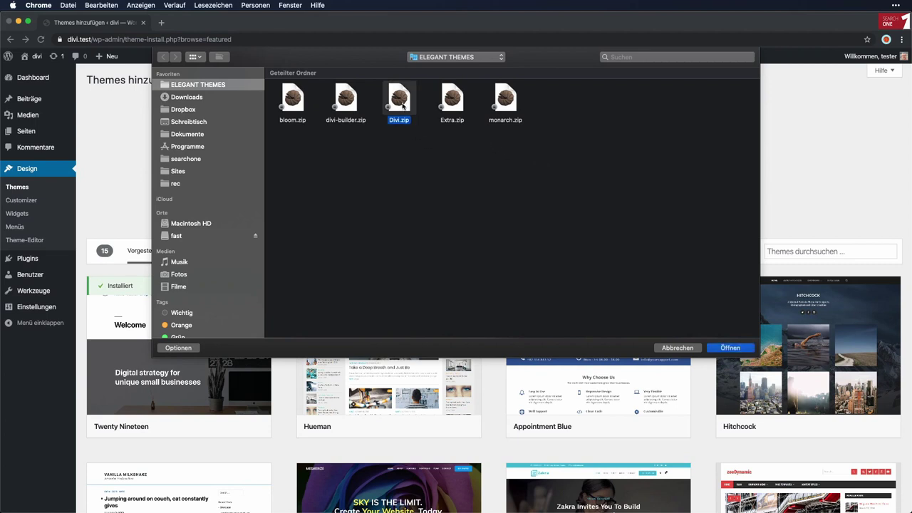
pyautogui.click(449, 104)
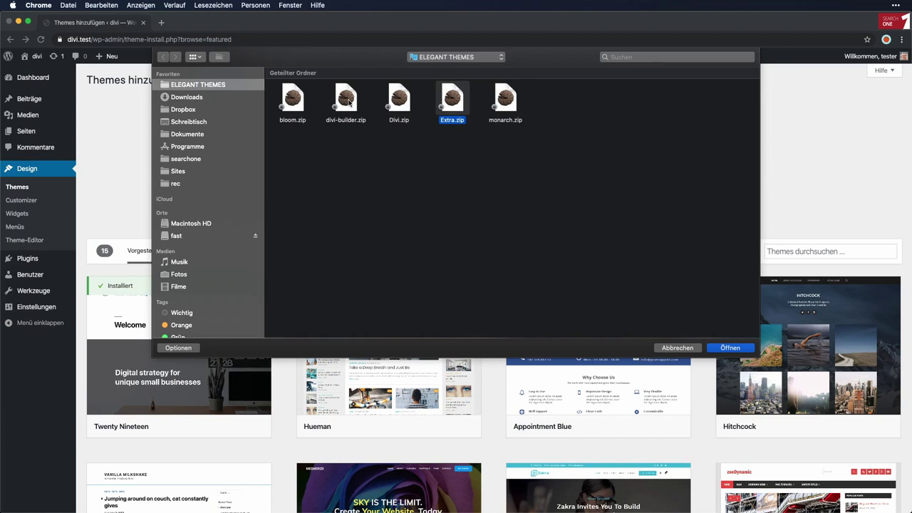
pyautogui.click(400, 105)
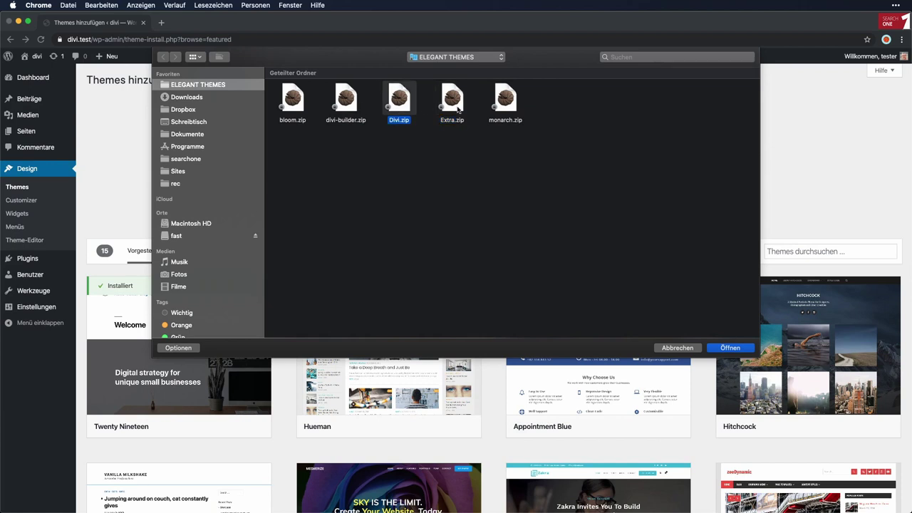
pyautogui.doubleClick(408, 102)
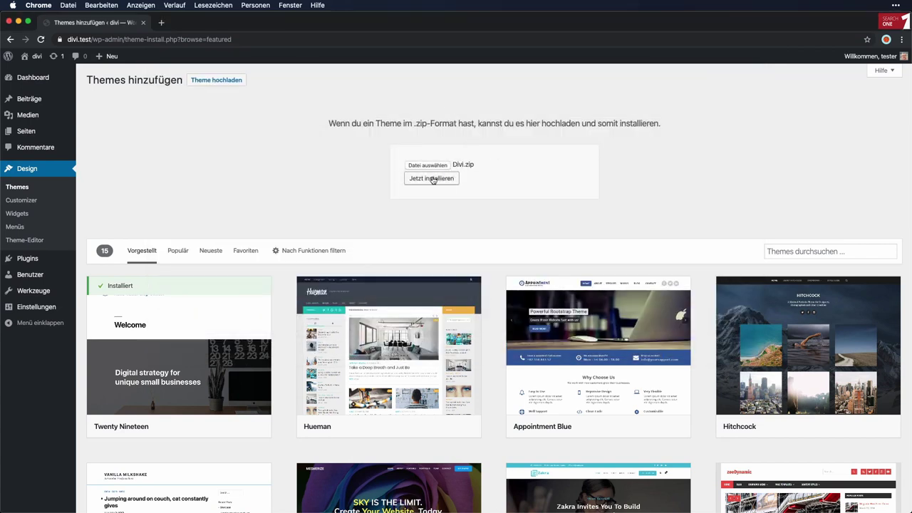
pyautogui.click(433, 179)
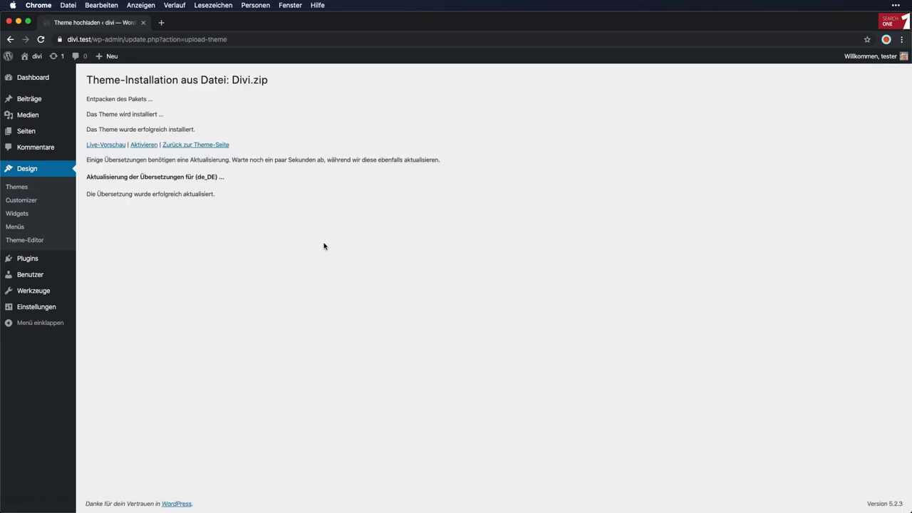
pyautogui.click(143, 146)
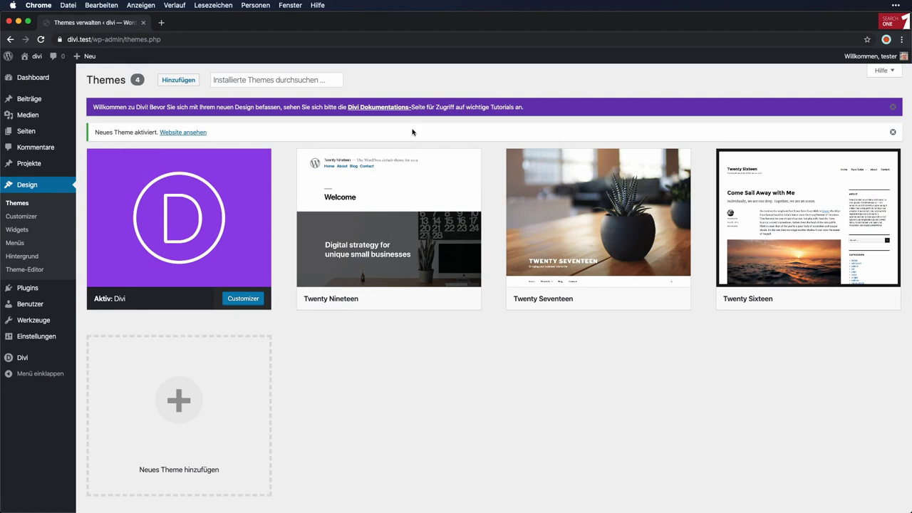
# - Open the Divi documentation from the welcome notice and look through the Divi Modules tutorial collection
pyautogui.click(385, 109)
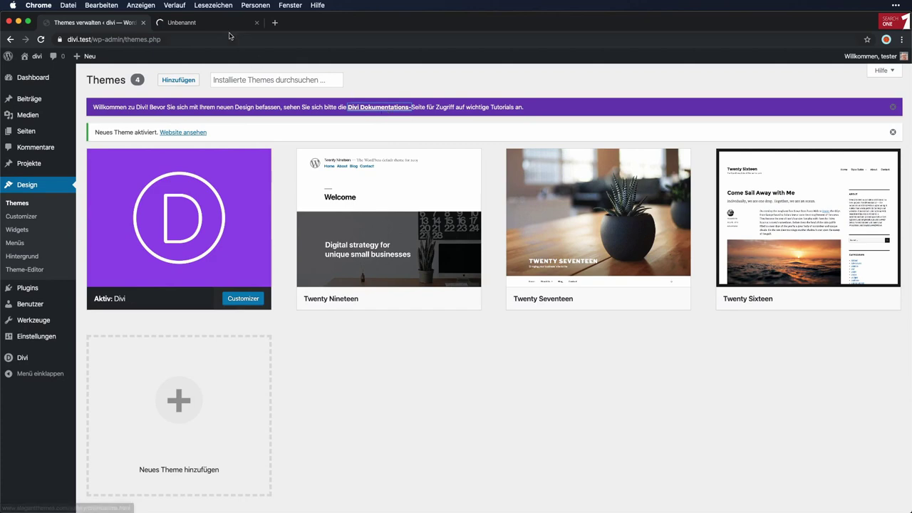
pyautogui.click(210, 22)
pyautogui.scroll(-5, 733, 202)
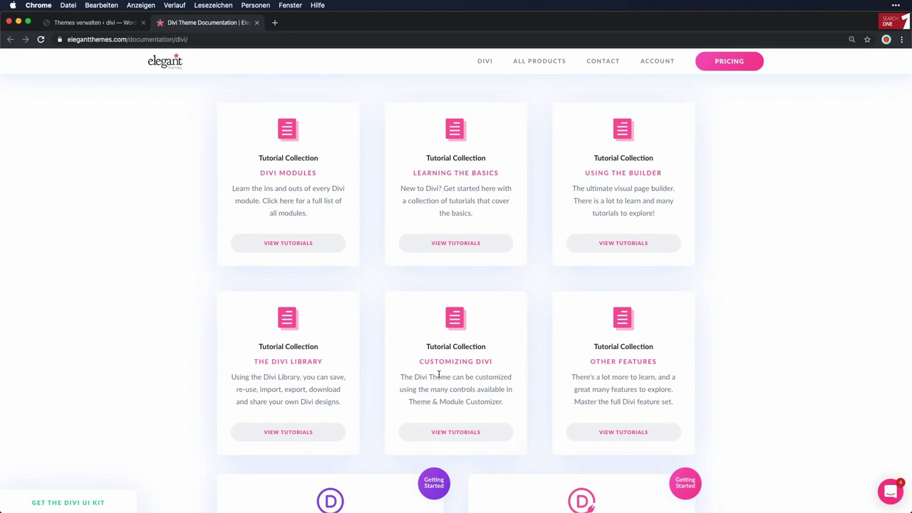
pyautogui.click(299, 248)
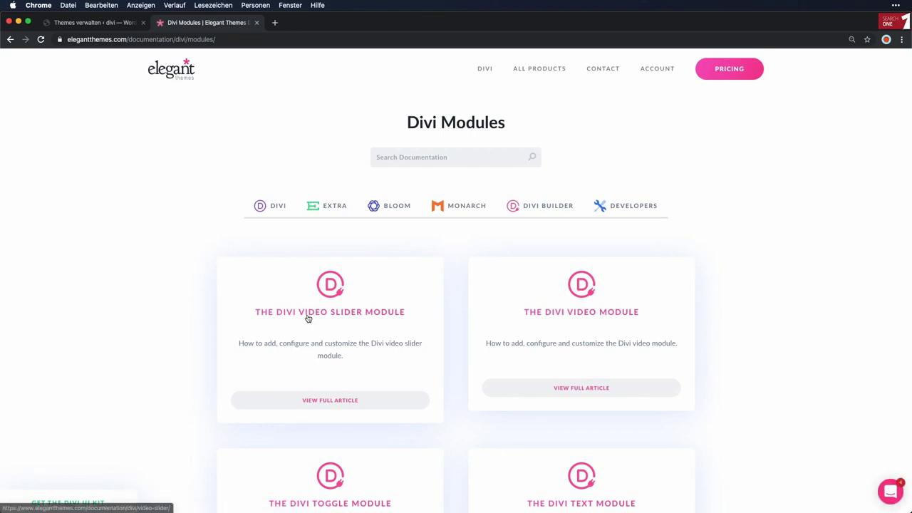
pyautogui.scroll(-3, 588, 336)
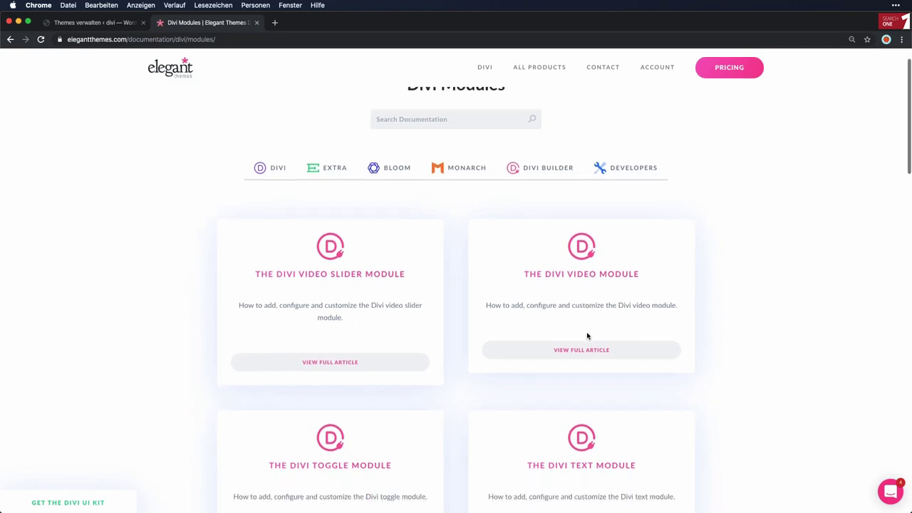
pyautogui.scroll(-3, 587, 336)
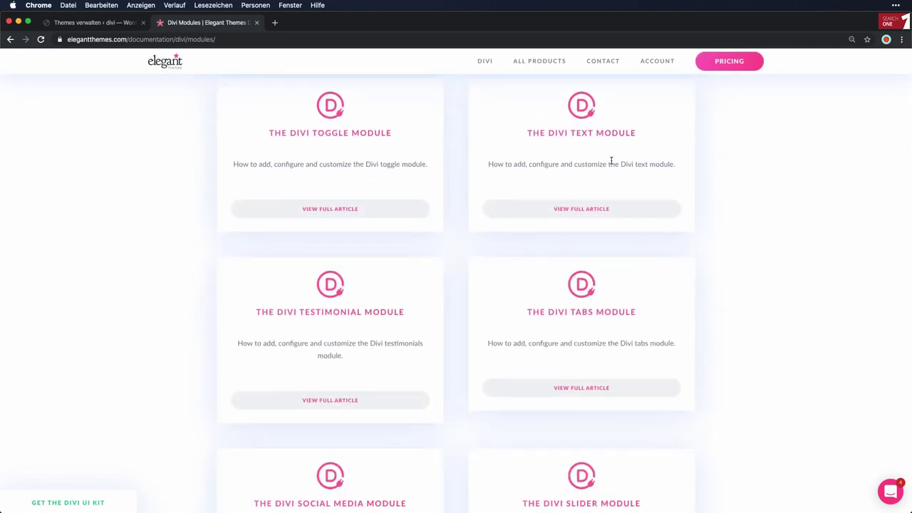
# - View the full article on the Divi Text Module, and close the documentation
pyautogui.click(589, 203)
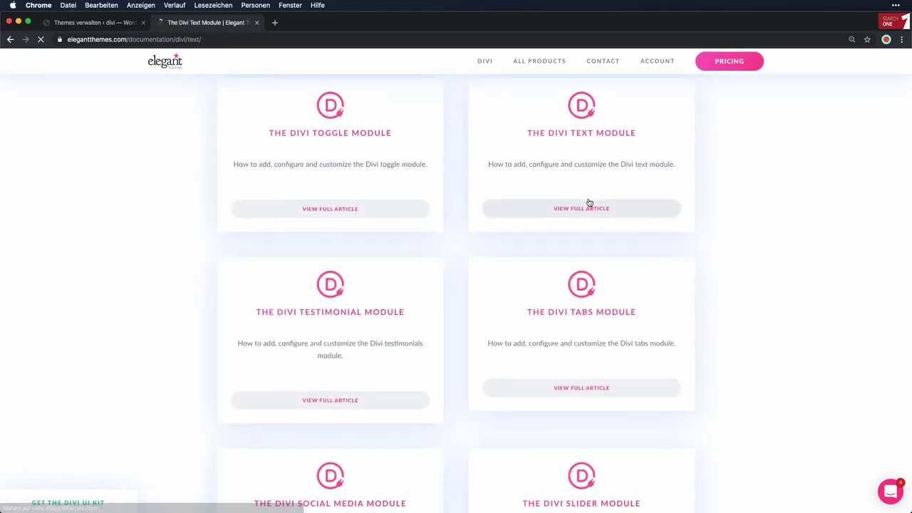
pyautogui.scroll(-3, 766, 287)
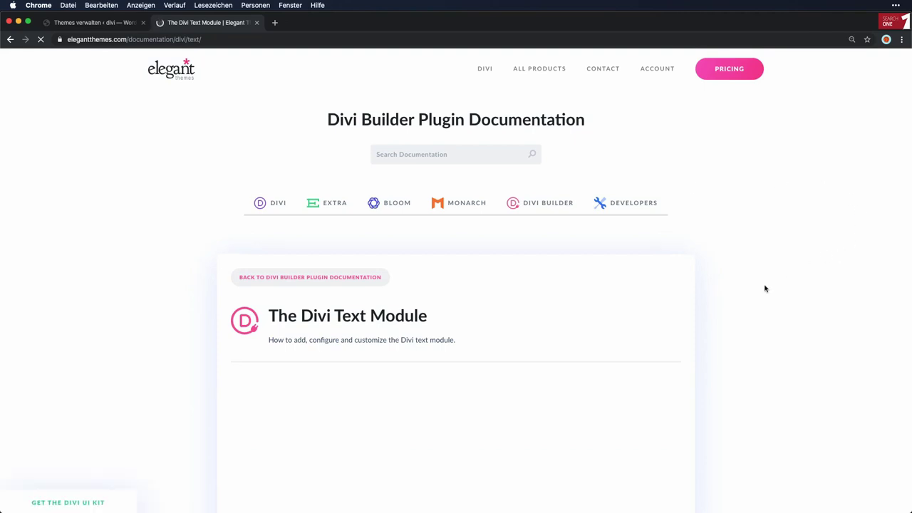
pyautogui.scroll(-1, 765, 289)
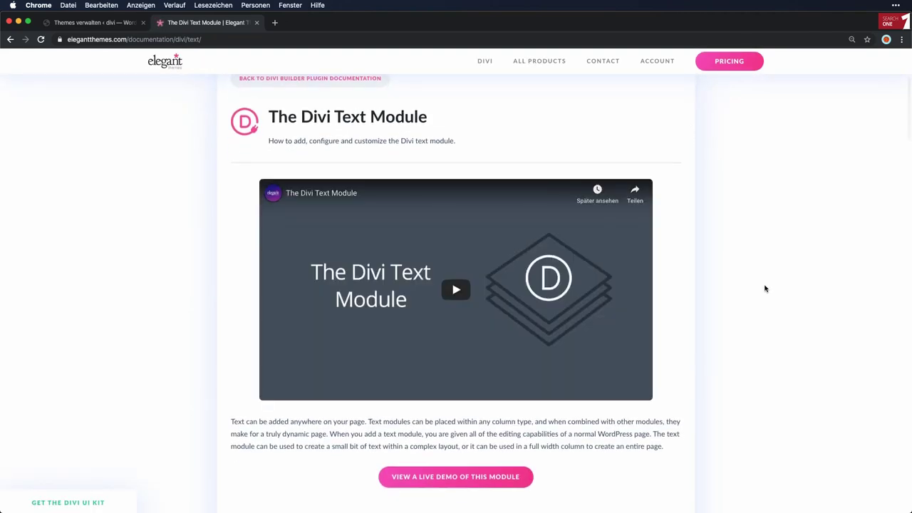
pyautogui.press('super+w')
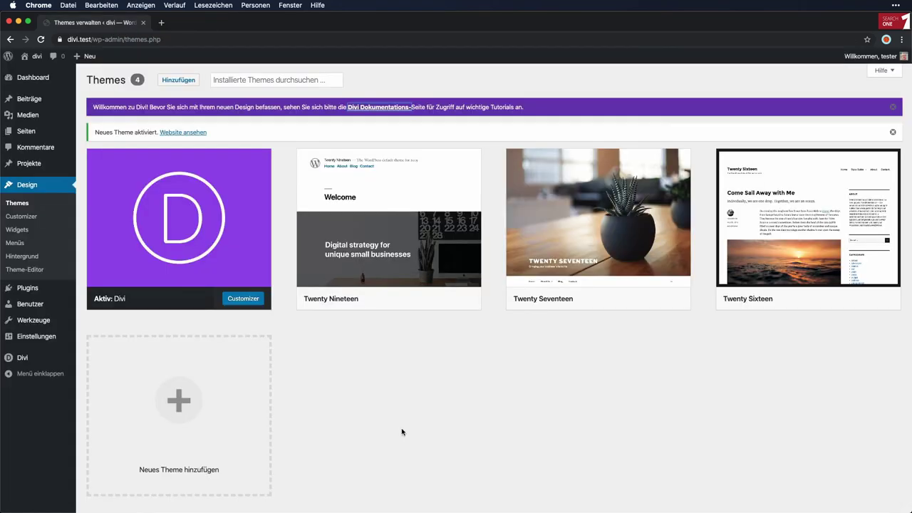
# - View the website with the activated theme, and create a new page titled "Meine neue Divi Seite"
pyautogui.click(179, 133)
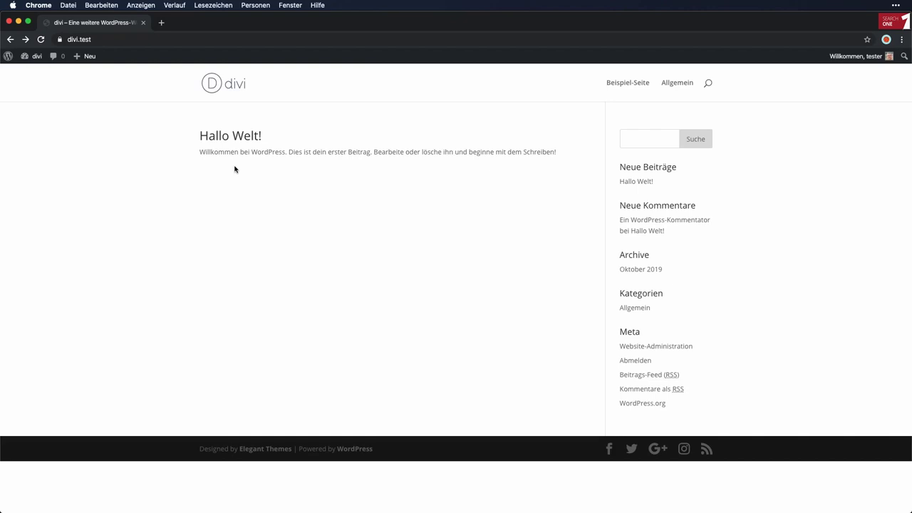
pyautogui.moveTo(84, 56)
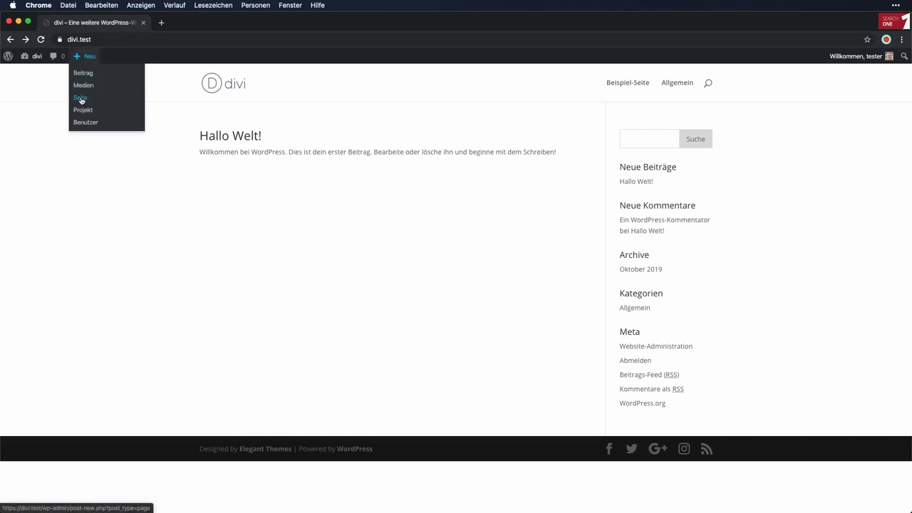
pyautogui.click(81, 100)
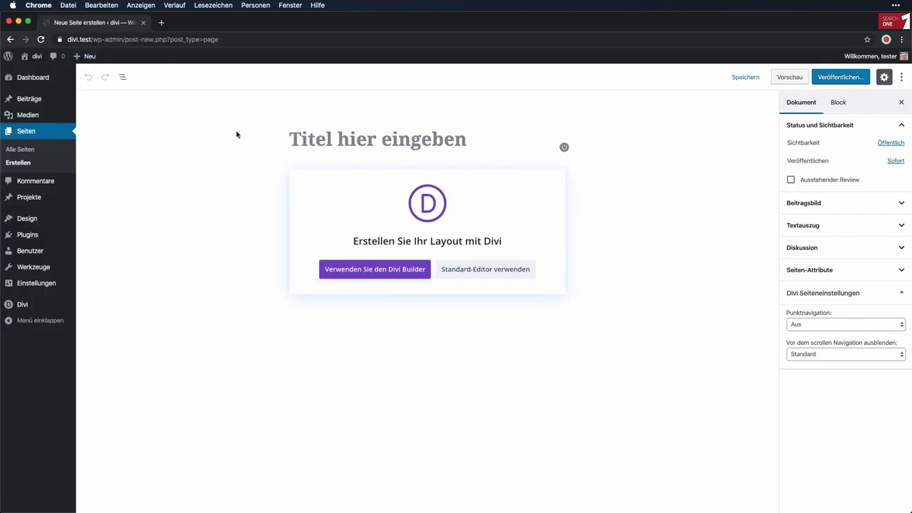
pyautogui.write('Meine neue Divi Seite')
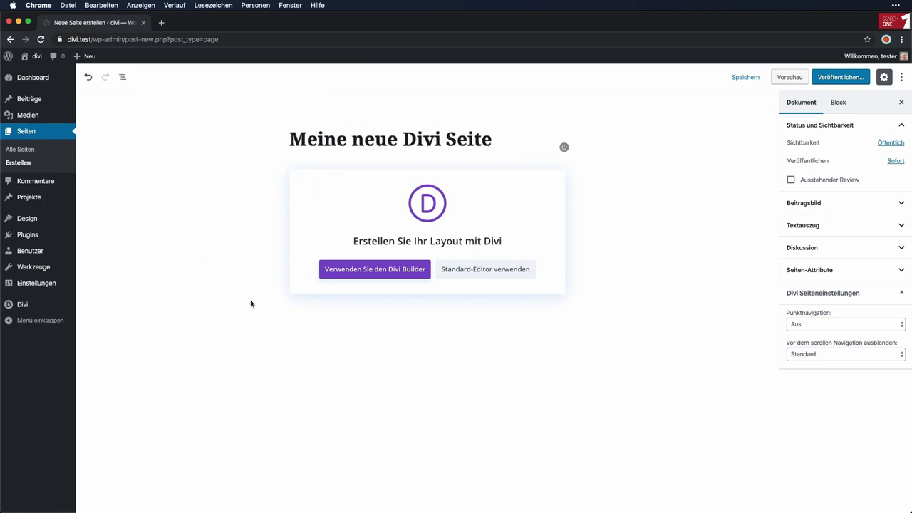
# - Start the Divi Builder for the new page and choose to build it from a premade layout
pyautogui.click(376, 270)
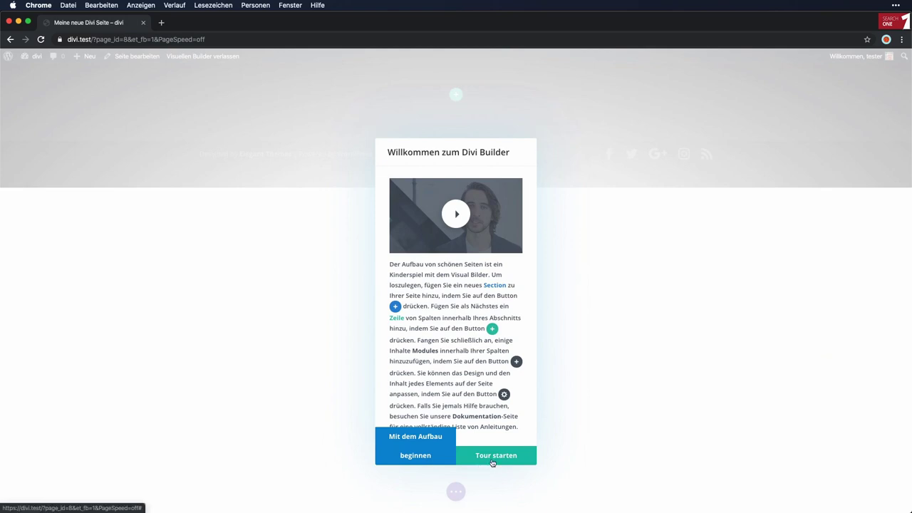
pyautogui.click(418, 439)
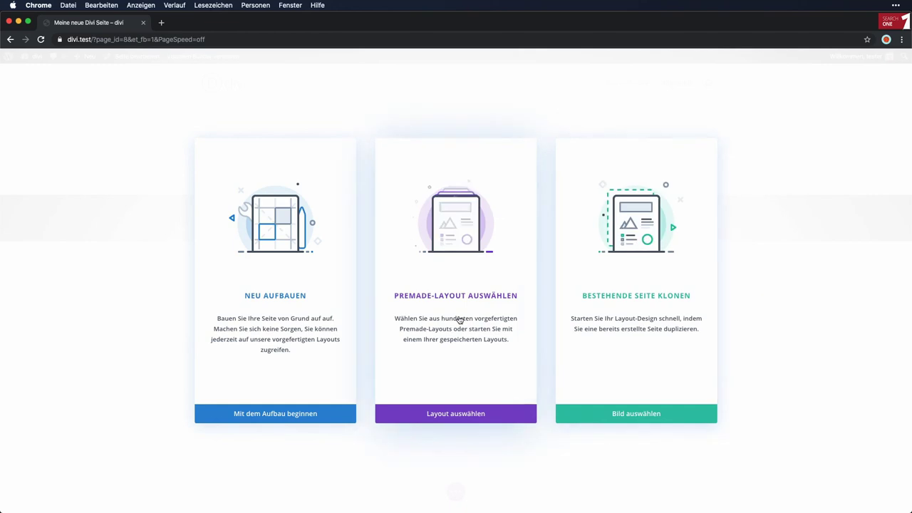
pyautogui.click(460, 319)
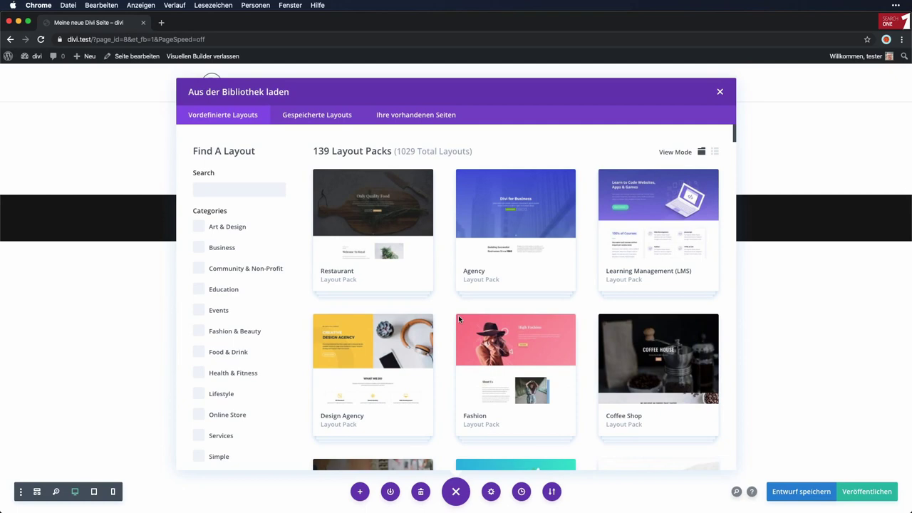
# - Load the Landing layout of the Digital Marketing pack, authenticating the Elegant Themes subscription with the username and API key
pyautogui.scroll(-2, 572, 228)
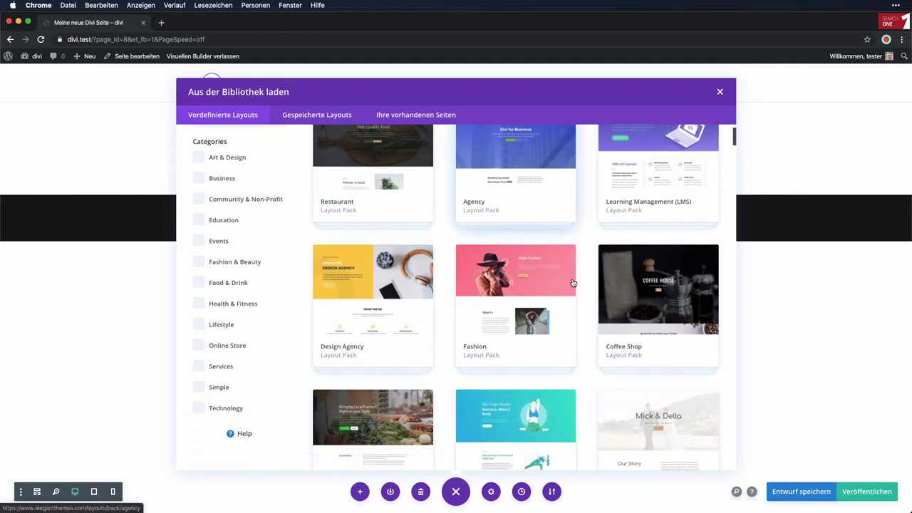
pyautogui.scroll(-15, 573, 282)
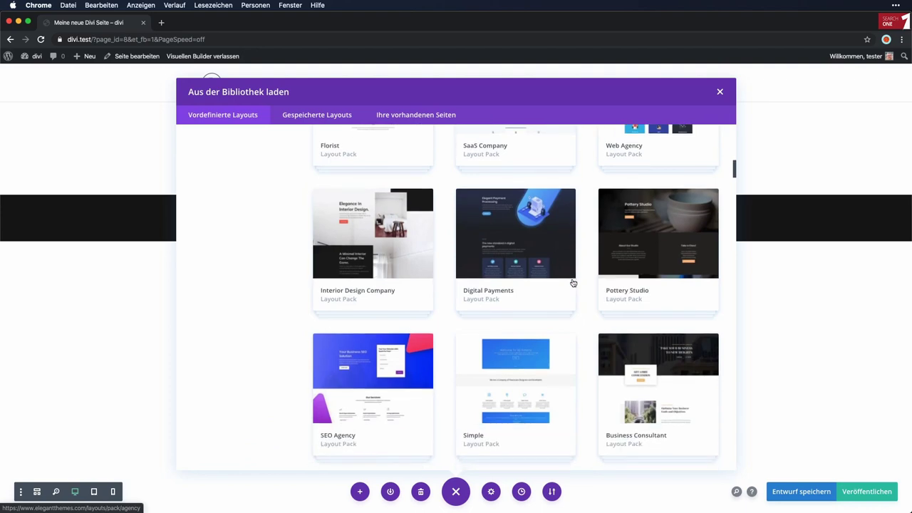
pyautogui.scroll(-10, 573, 282)
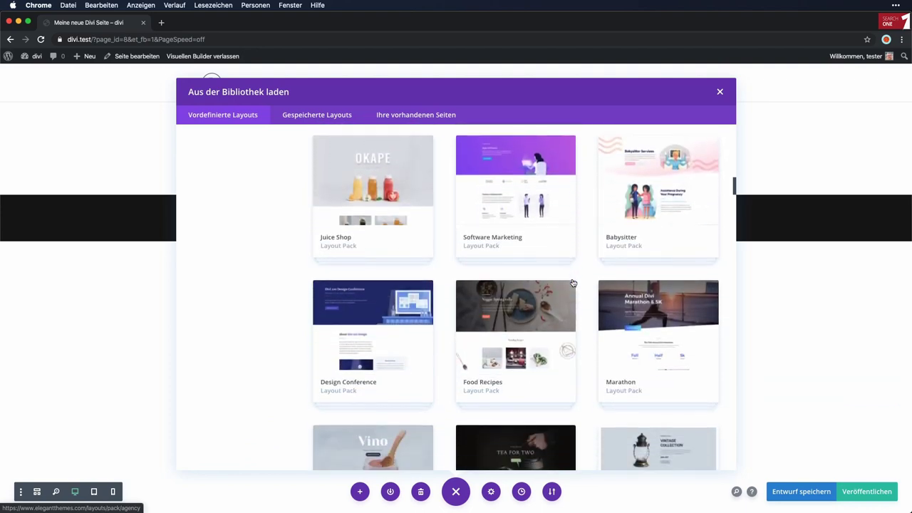
pyautogui.scroll(-16, 572, 282)
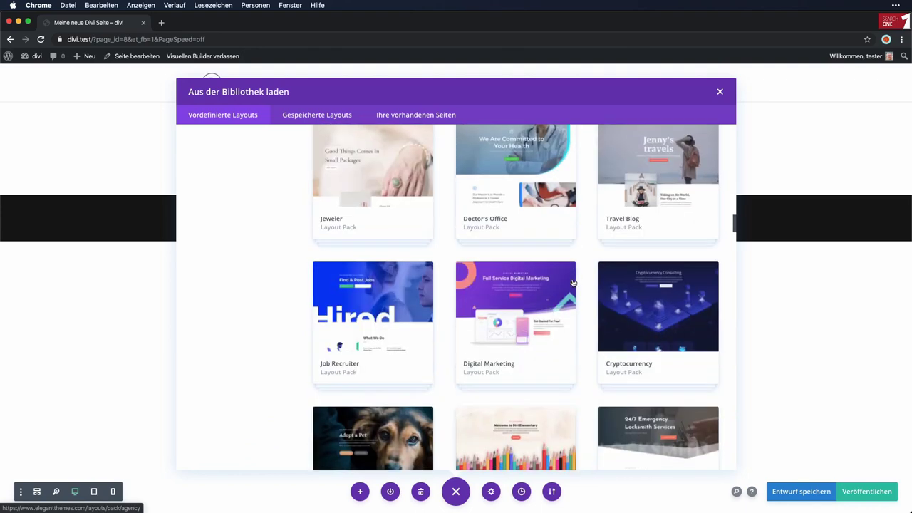
pyautogui.scroll(-3, 573, 283)
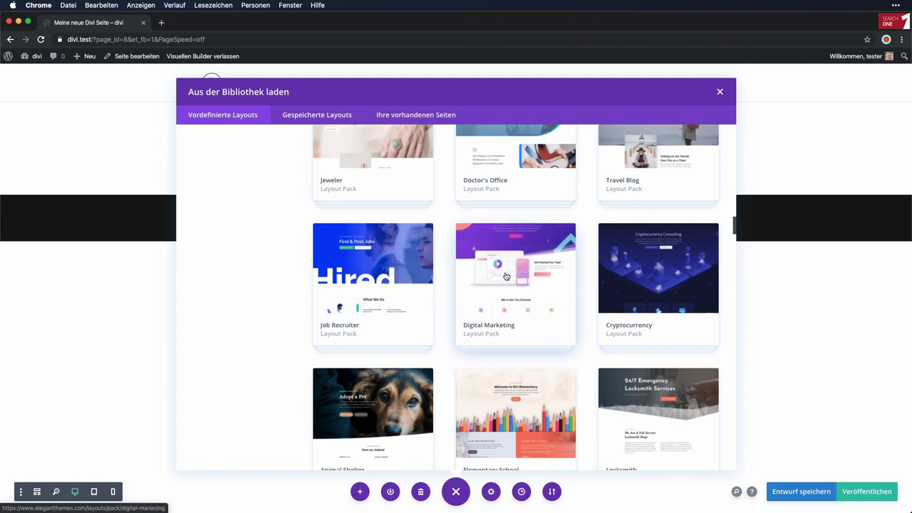
pyautogui.click(506, 276)
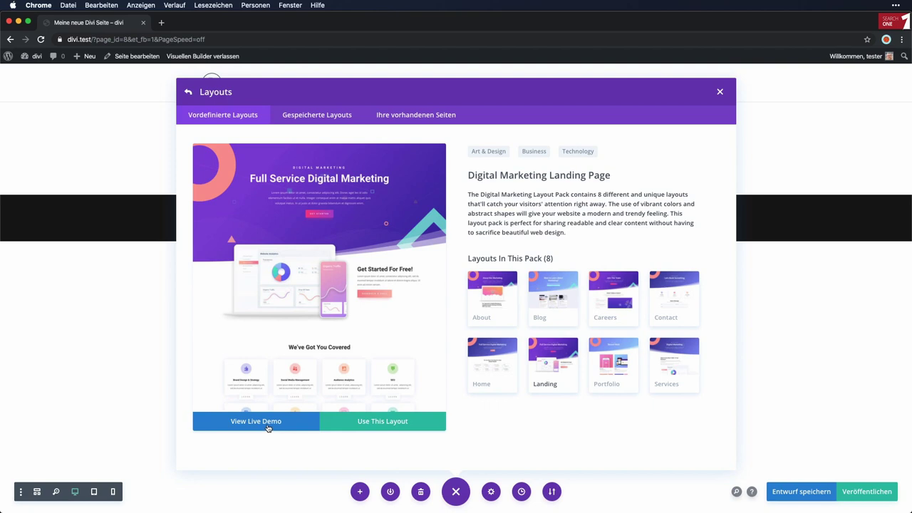
pyautogui.click(403, 423)
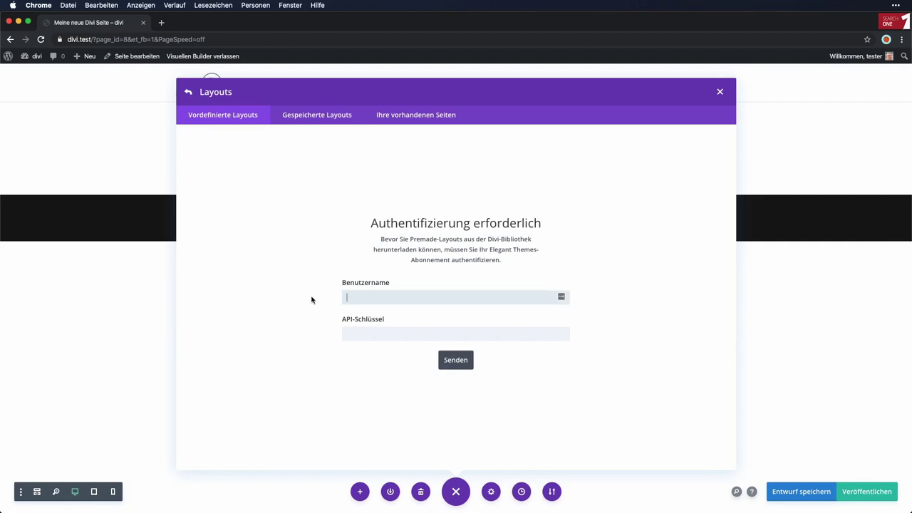
pyautogui.click(455, 360)
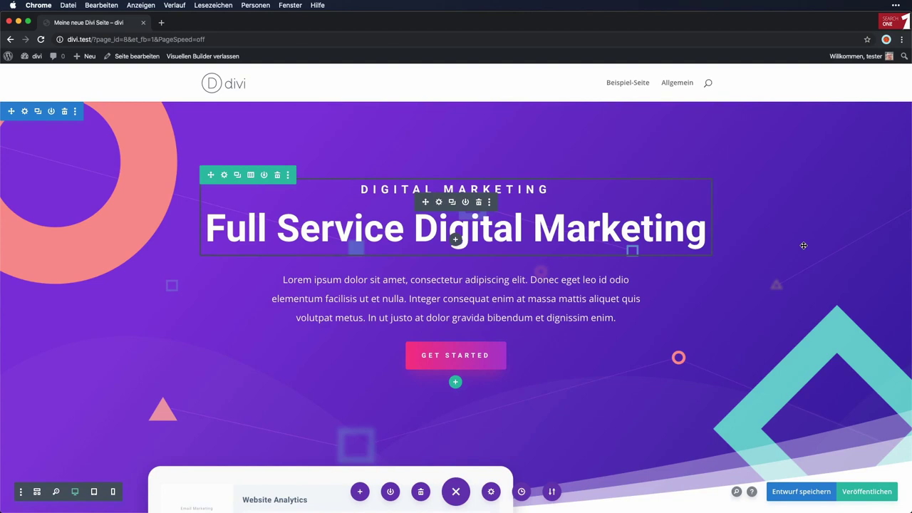
# - Look through all sections of the loaded Digital Marketing landing page, from the hero to the footer
pyautogui.scroll(-3, 804, 245)
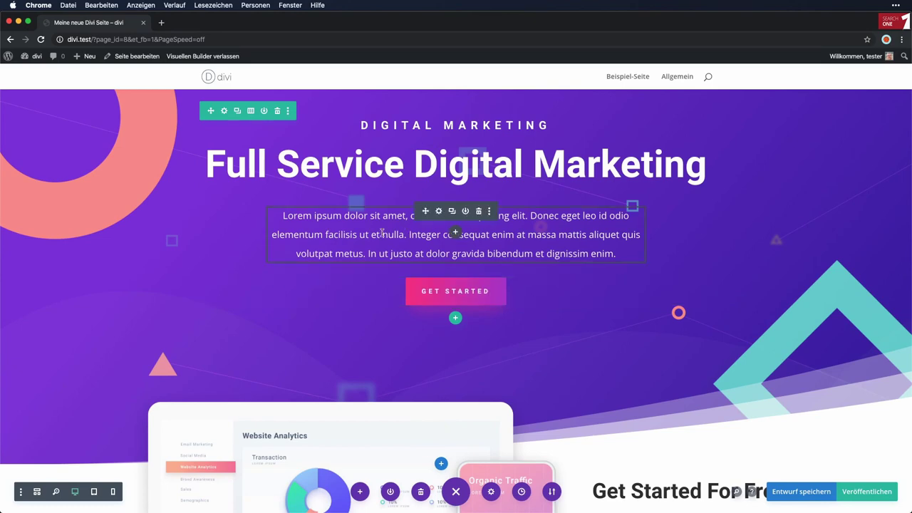
pyautogui.scroll(-5, 306, 296)
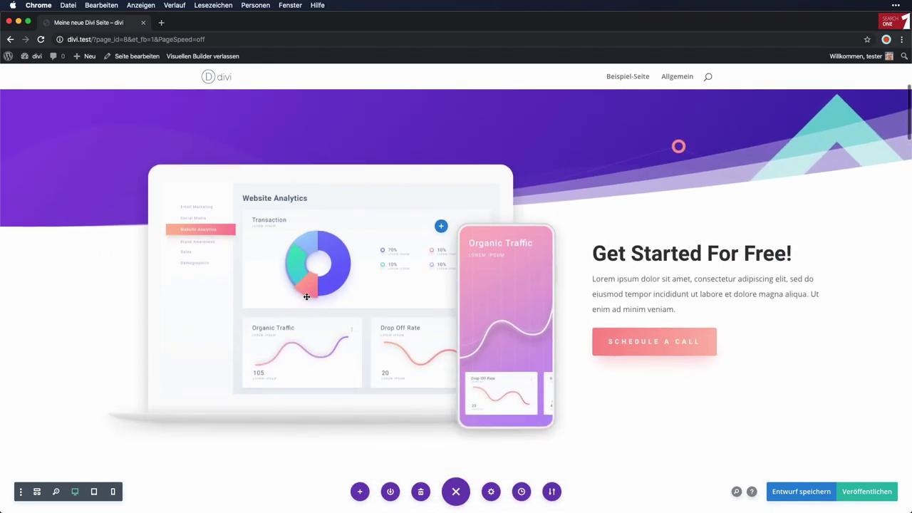
pyautogui.scroll(-4, 306, 297)
pyautogui.scroll(-4, 306, 297)
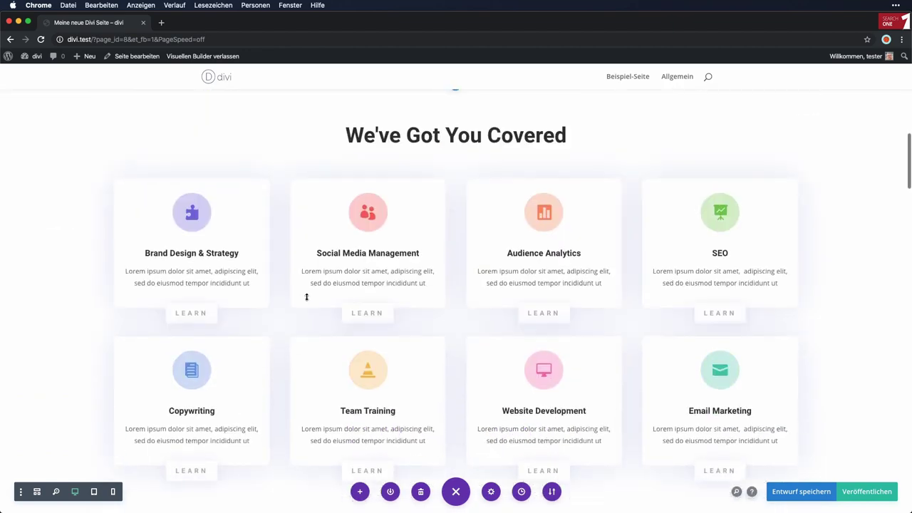
pyautogui.scroll(-3, 806, 315)
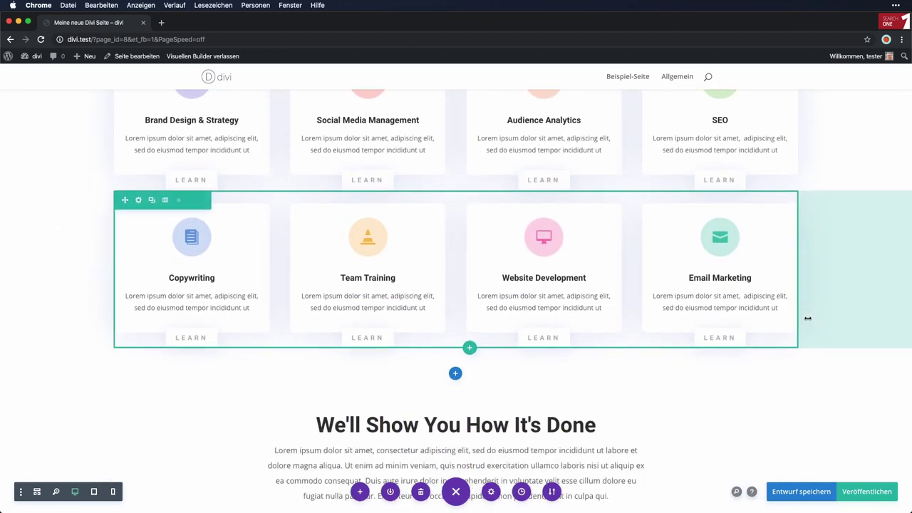
pyautogui.scroll(-3, 807, 319)
pyautogui.scroll(-2, 591, 356)
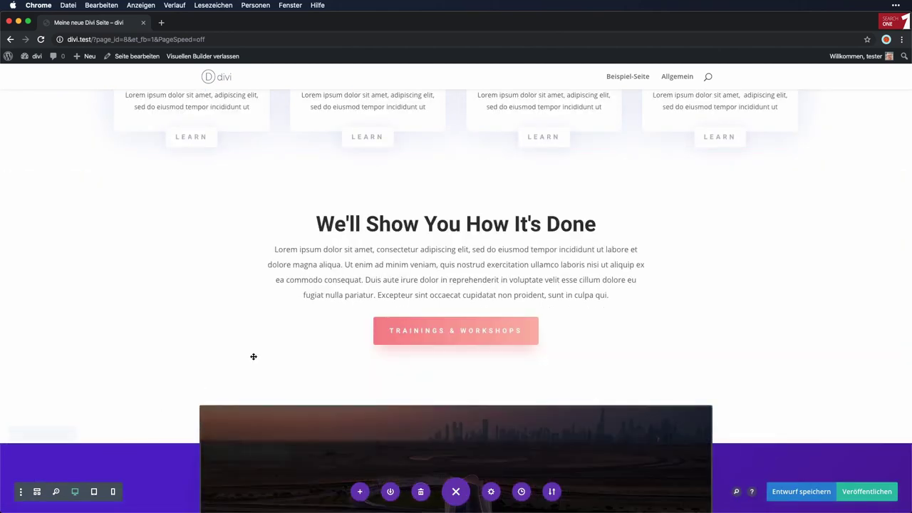
pyautogui.scroll(-6, 202, 325)
pyautogui.scroll(-20, 204, 327)
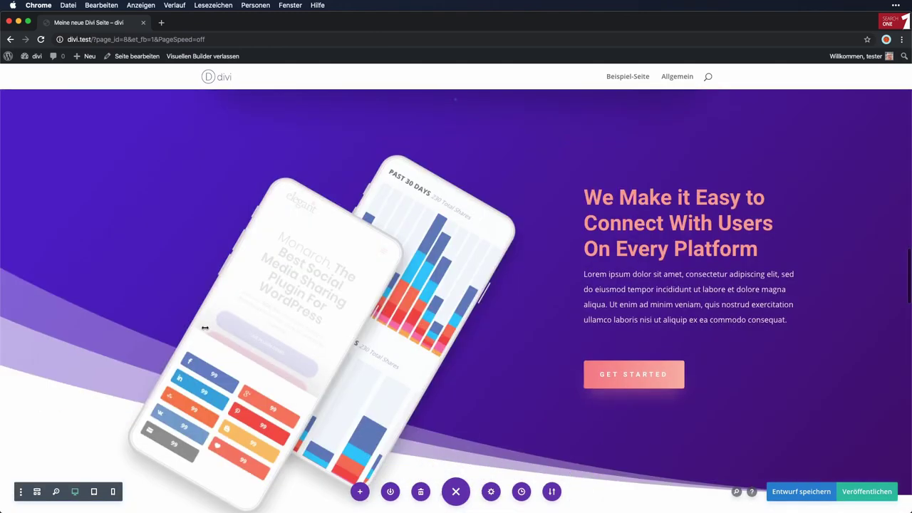
pyautogui.scroll(-12, 204, 327)
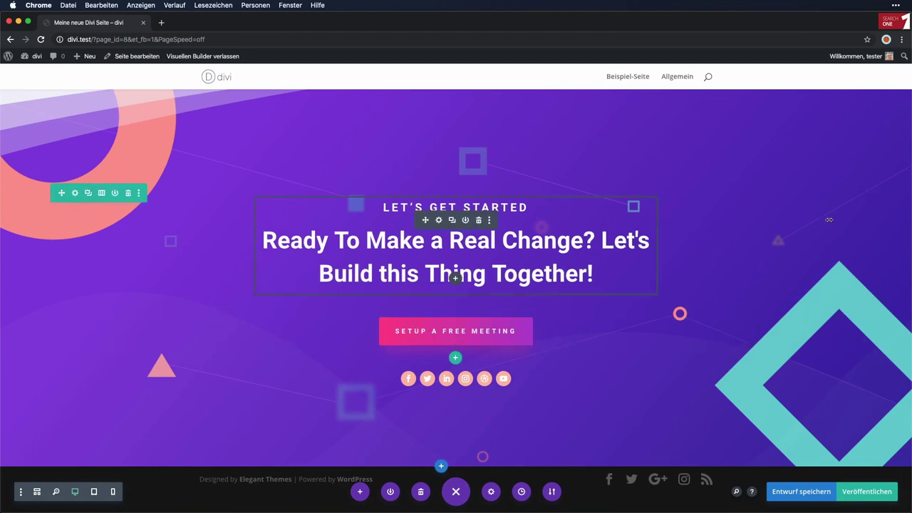
pyautogui.scroll(15, 371, 230)
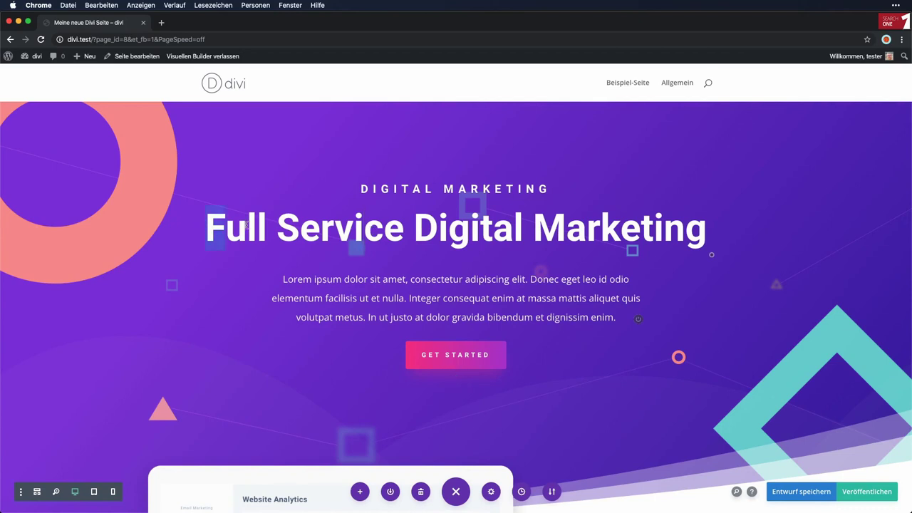
# - Replace the hero heading "Full Service Digital Marketing" with "SEARCH ONE"
pyautogui.moveTo(204, 225); pyautogui.dragTo(706, 227)
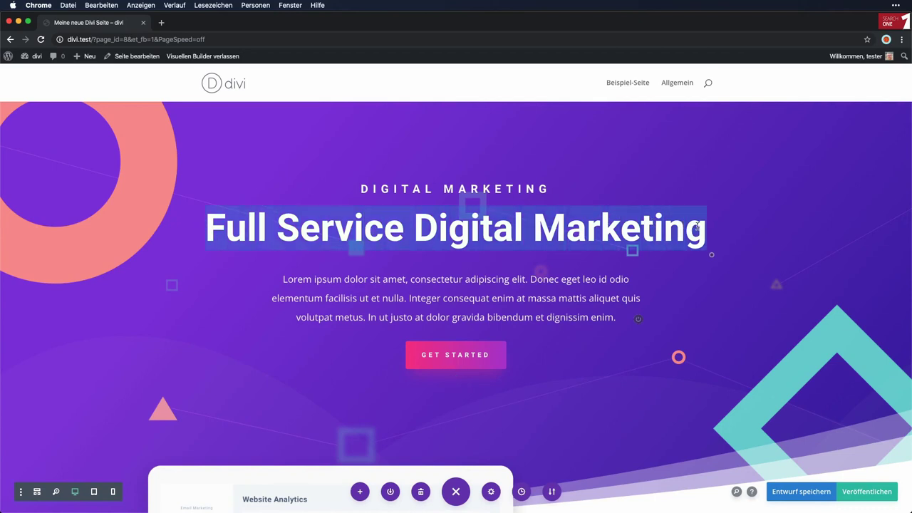
pyautogui.write('SEARCH ONE')
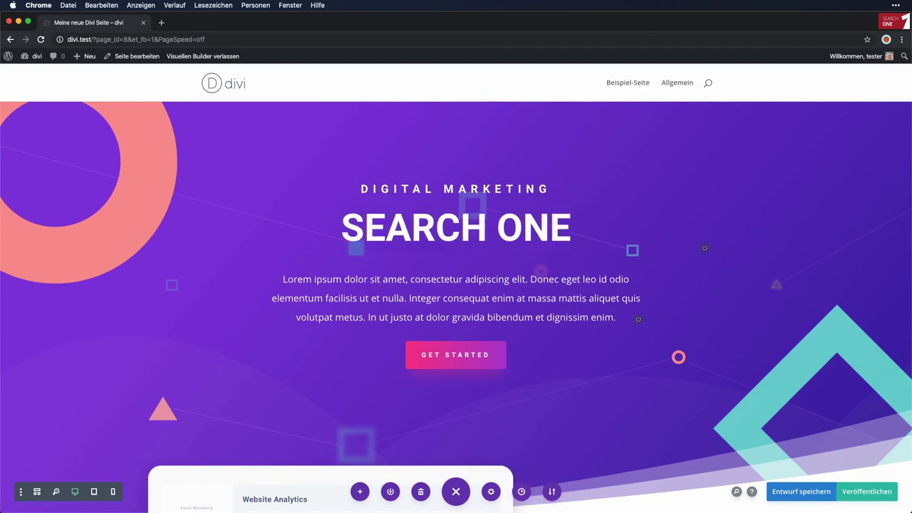
pyautogui.click(104, 331)
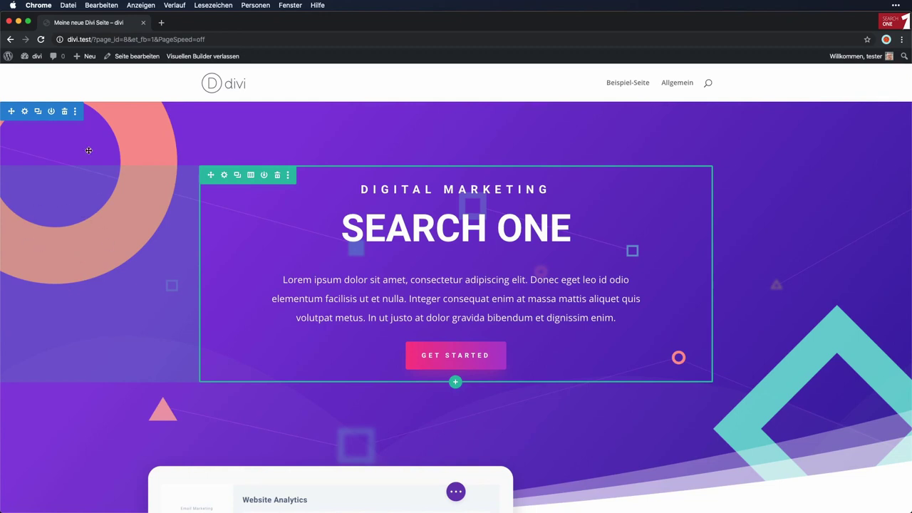
# - Remove the hero section's background image, save the section settings, and change the hero button text to "LOS GEHT'S"
pyautogui.click(24, 111)
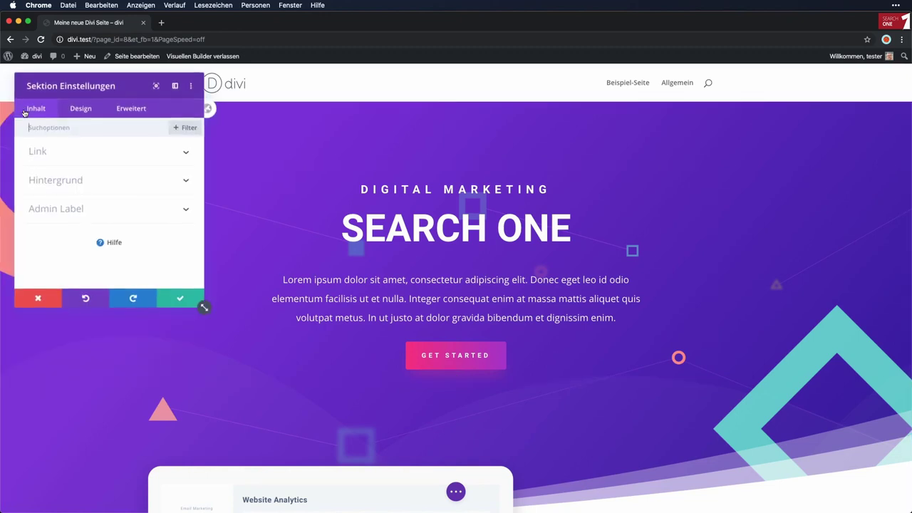
pyautogui.click(117, 183)
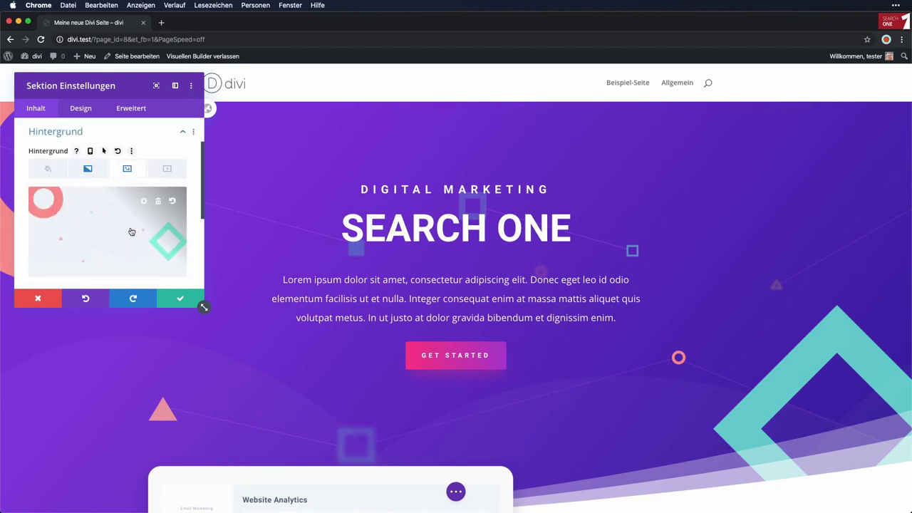
pyautogui.click(159, 205)
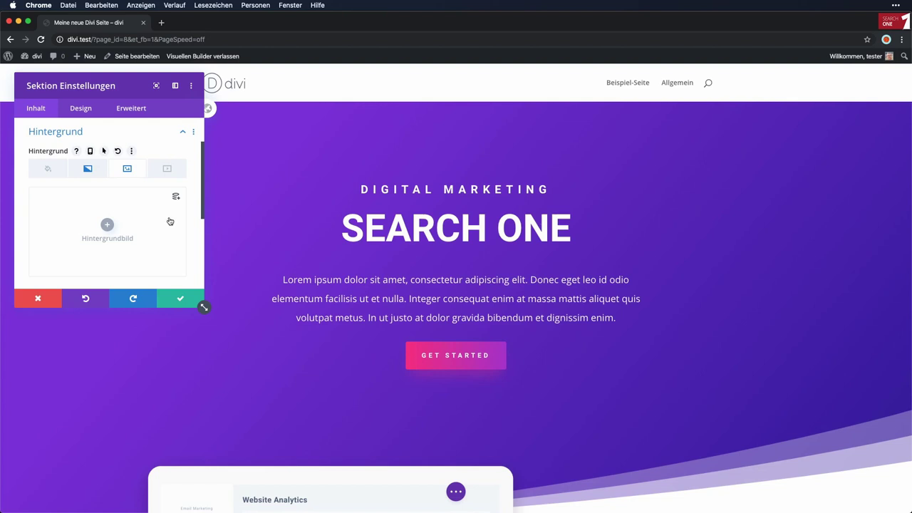
pyautogui.click(176, 294)
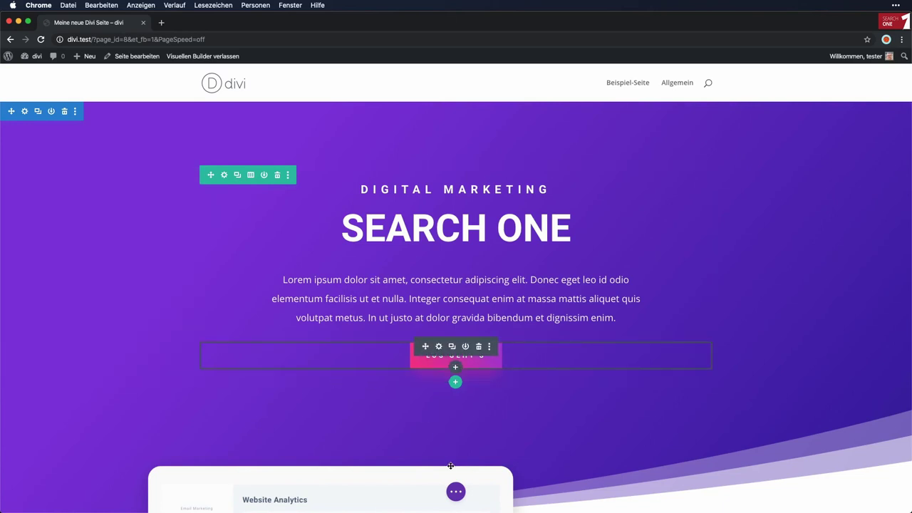
# - Publish the page, and exit the Visual Builder to look through the published page
pyautogui.click(456, 493)
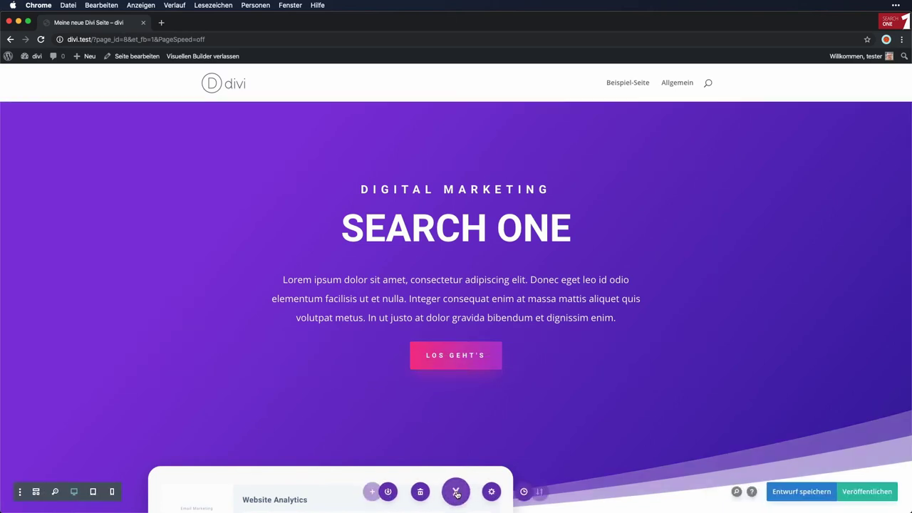
pyautogui.click(861, 492)
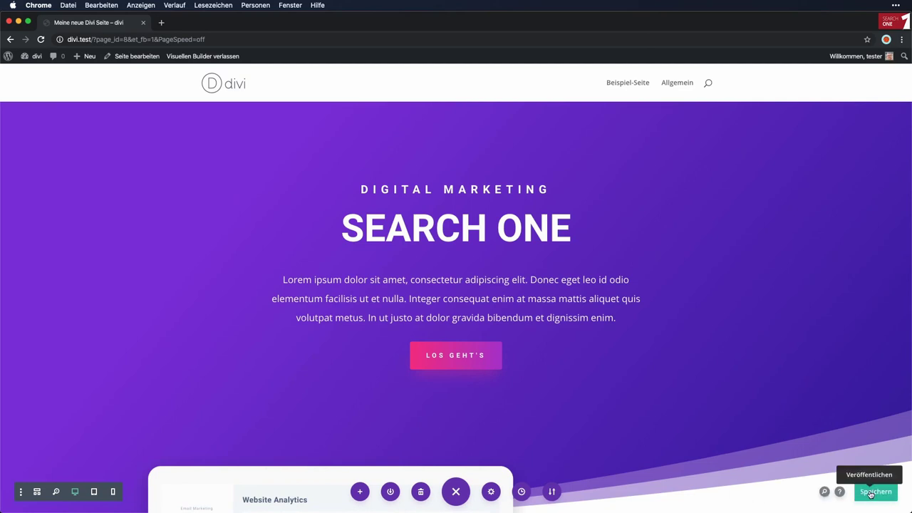
pyautogui.click(213, 59)
pyautogui.scroll(-5, 600, 224)
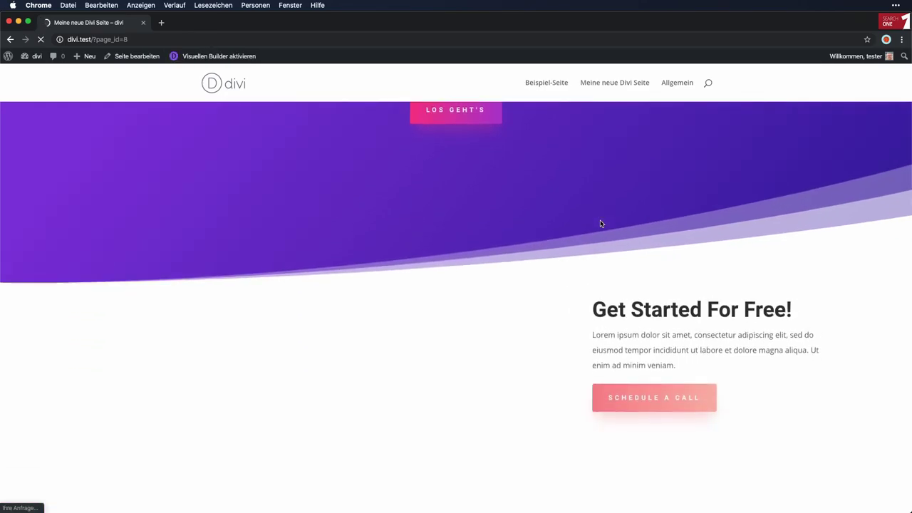
pyautogui.scroll(-15, 601, 224)
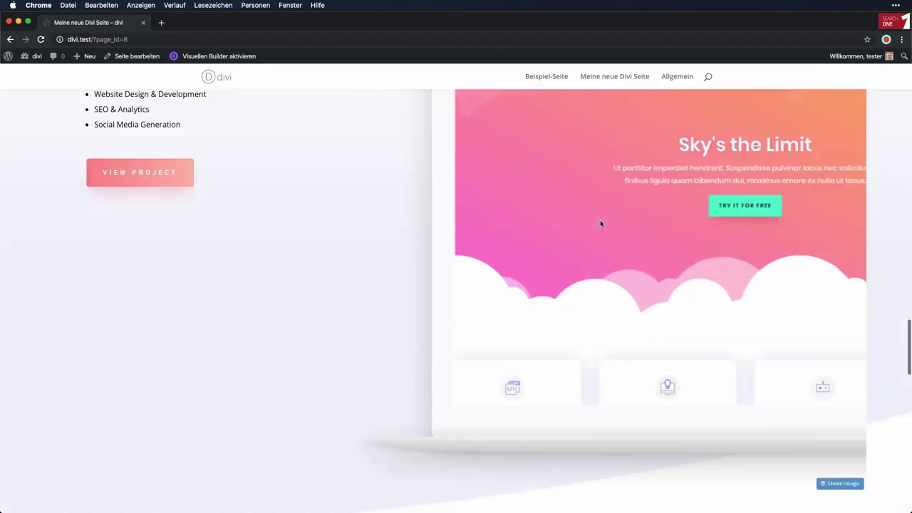
pyautogui.scroll(-10, 601, 223)
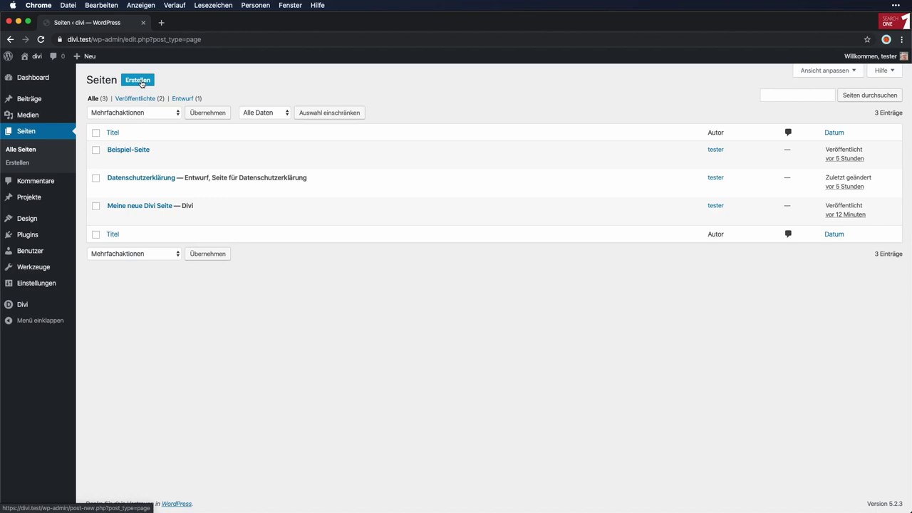
# - Create another page titled "Divi 2" with the Divi Builder, and open the premade layout library for it
pyautogui.click(141, 83)
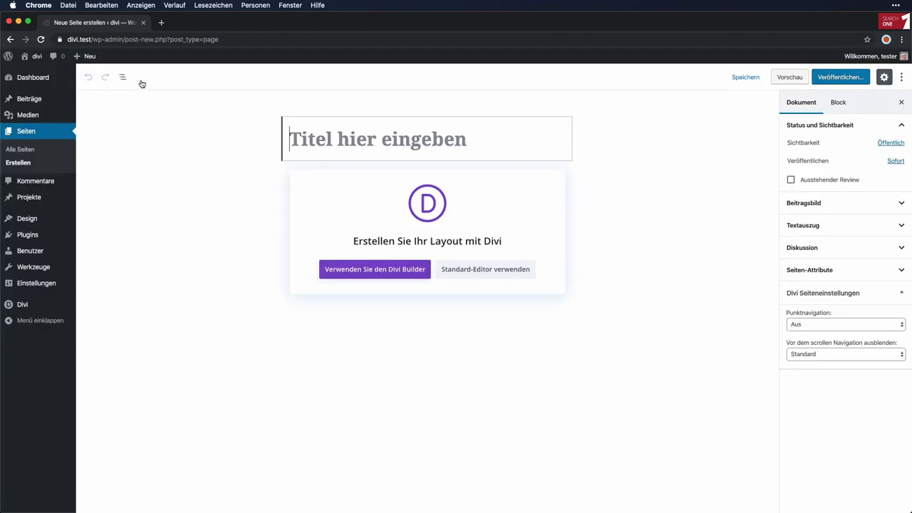
pyautogui.write('Divi 2')
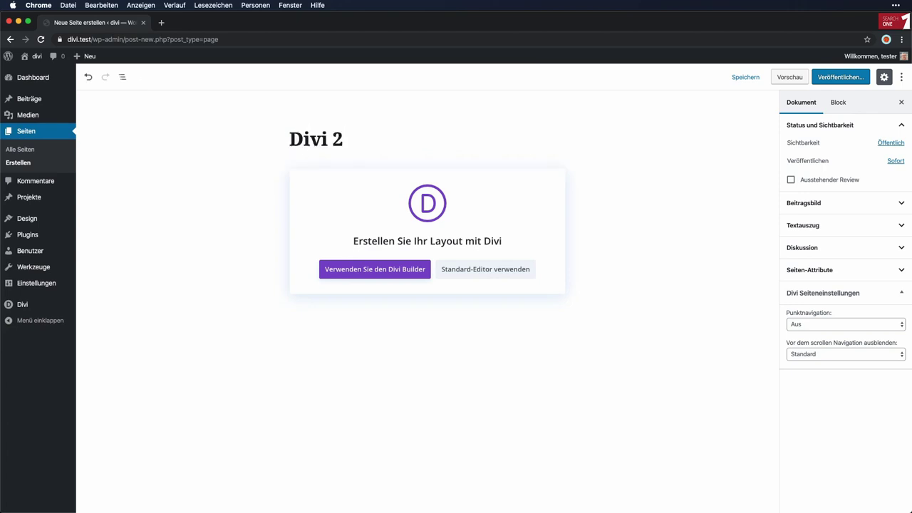
pyautogui.click(397, 275)
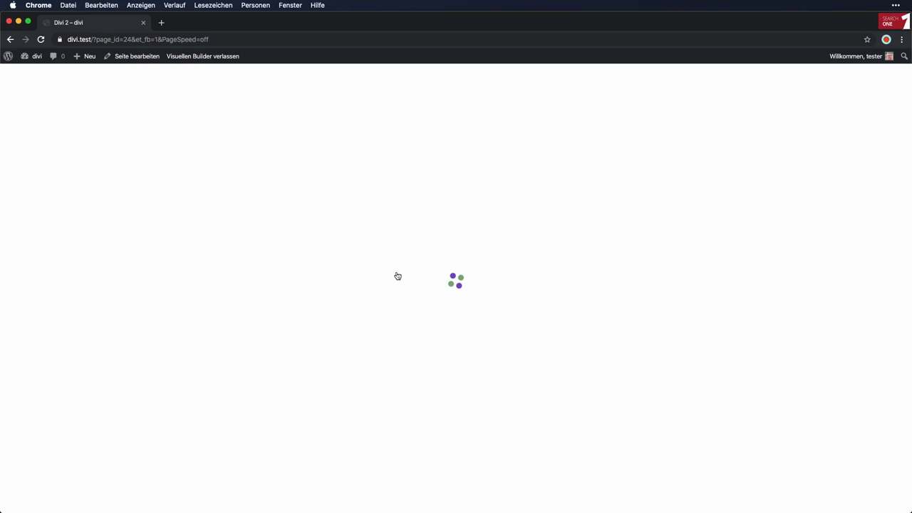
pyautogui.click(430, 296)
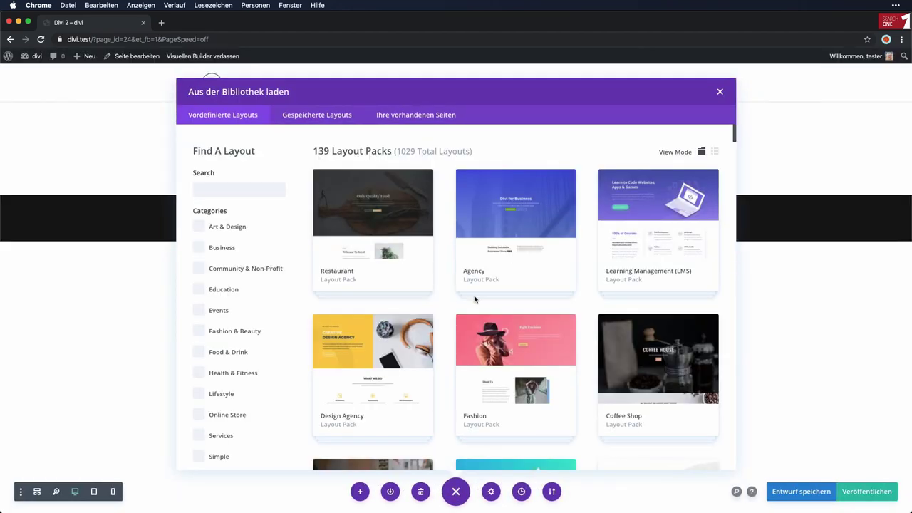
# - Choose the Pottery Studio layout pack from the premade layouts and load its preselected layout into the page
pyautogui.scroll(-10, 474, 298)
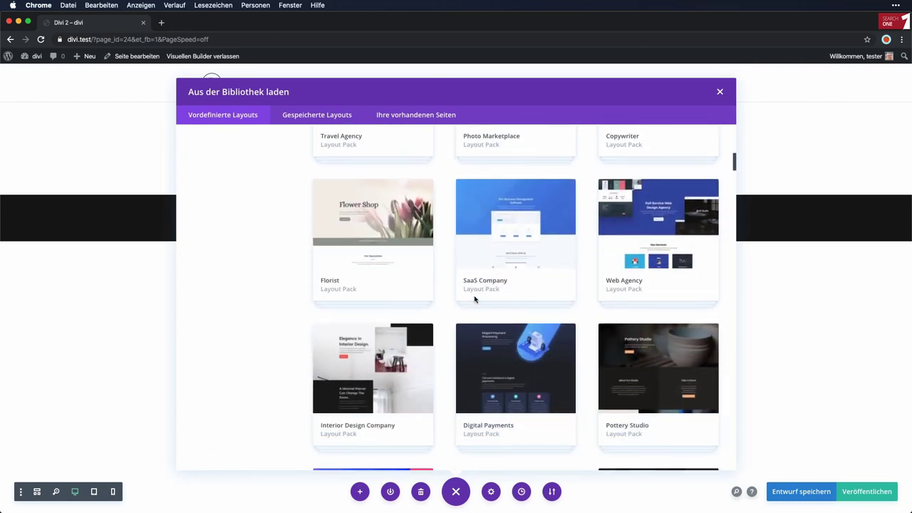
pyautogui.scroll(-6, 475, 299)
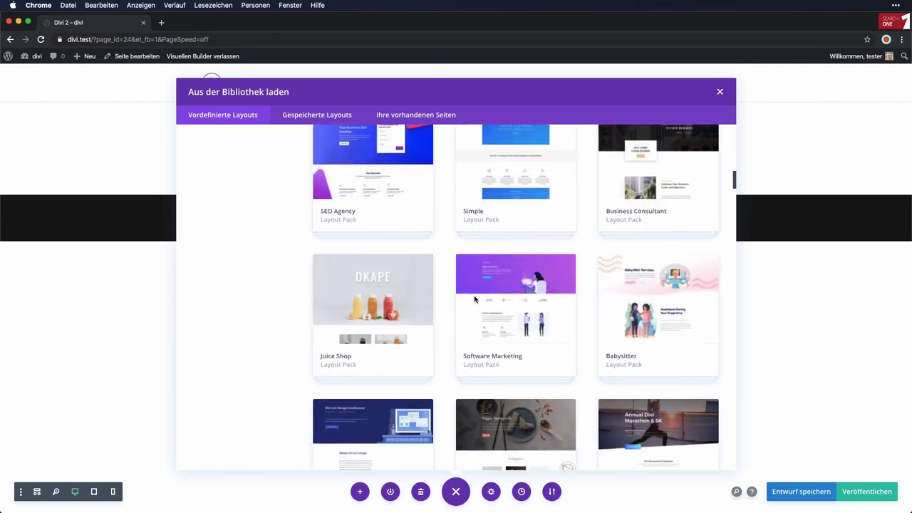
pyautogui.scroll(4, 475, 299)
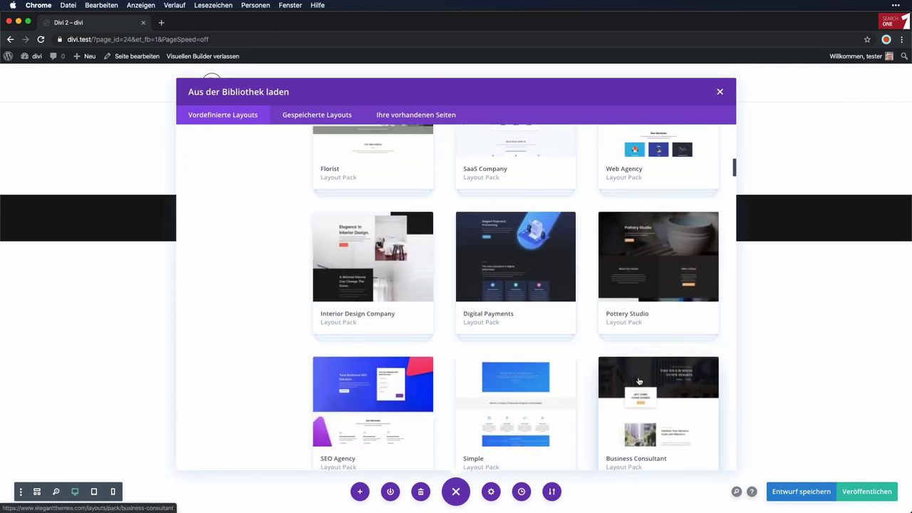
pyautogui.click(645, 263)
pyautogui.click(383, 421)
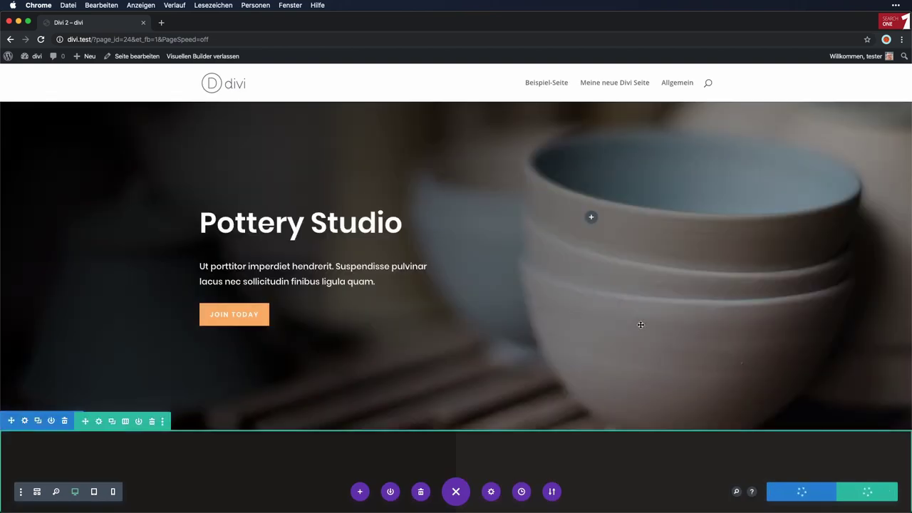
# - Look through the imported Pottery Studio page down to the footer, examining the recent_products shortcode in the Art For Sale section
pyautogui.scroll(-10, 640, 324)
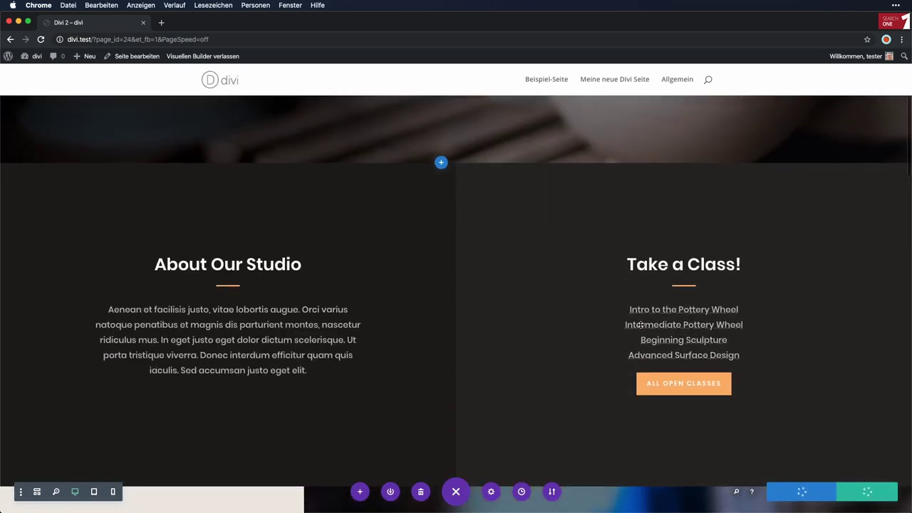
pyautogui.scroll(-10, 641, 324)
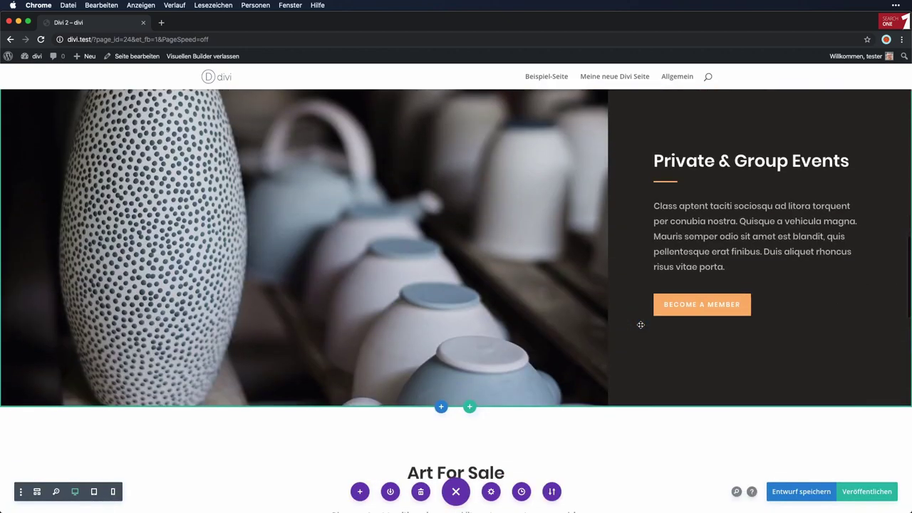
pyautogui.scroll(-5, 641, 324)
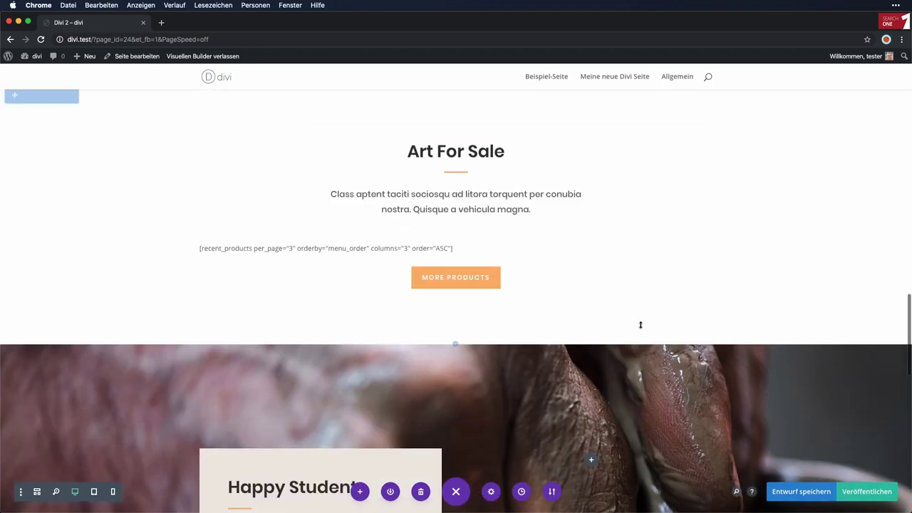
pyautogui.scroll(-2, 640, 325)
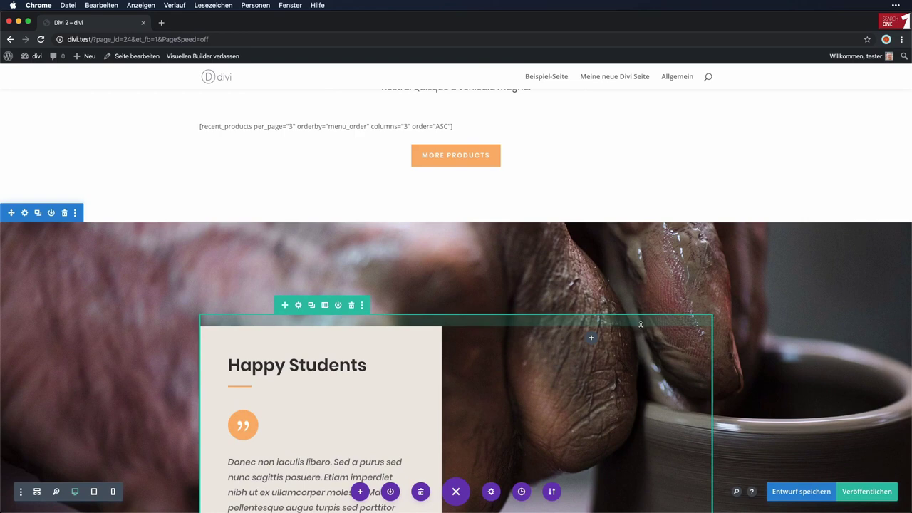
pyautogui.scroll(4, 641, 324)
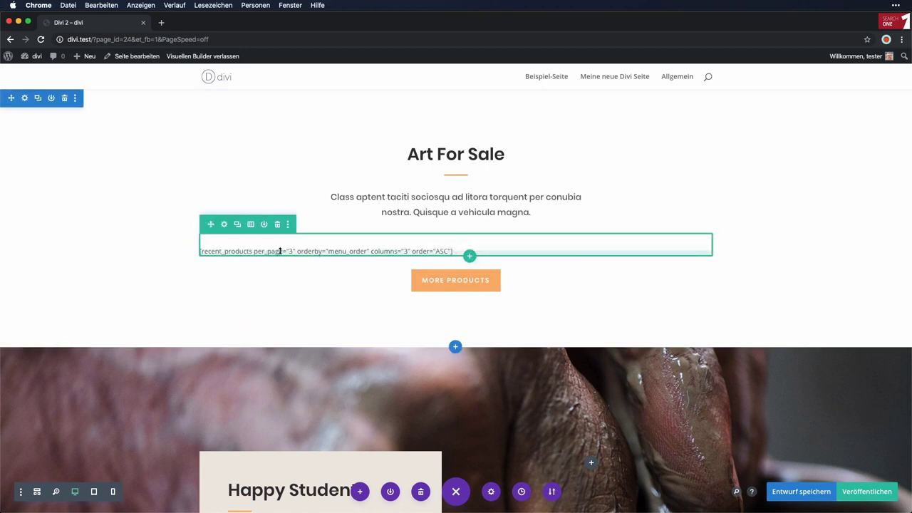
pyautogui.tripleClick(335, 251)
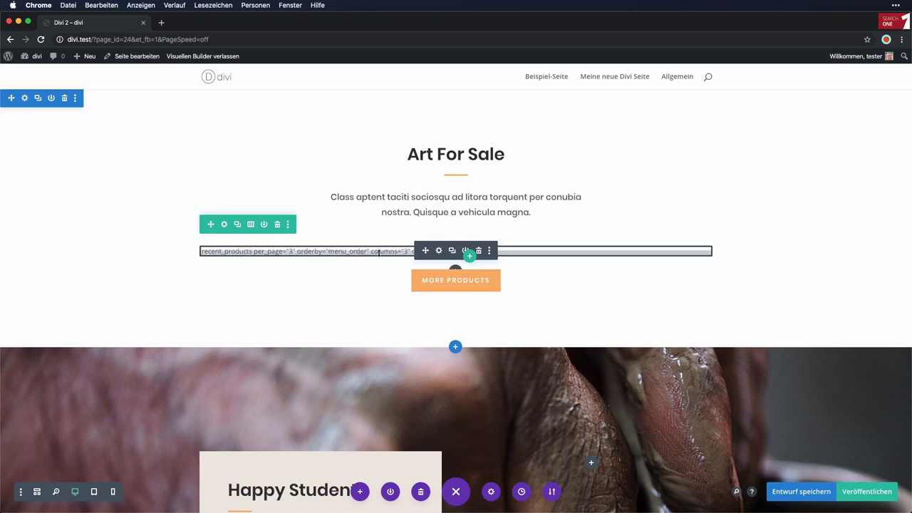
pyautogui.click(653, 336)
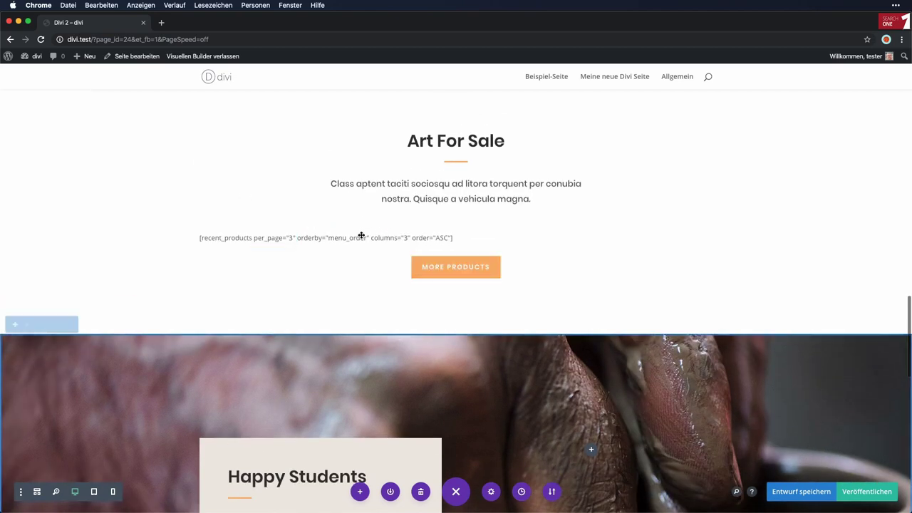
pyautogui.tripleClick(225, 238)
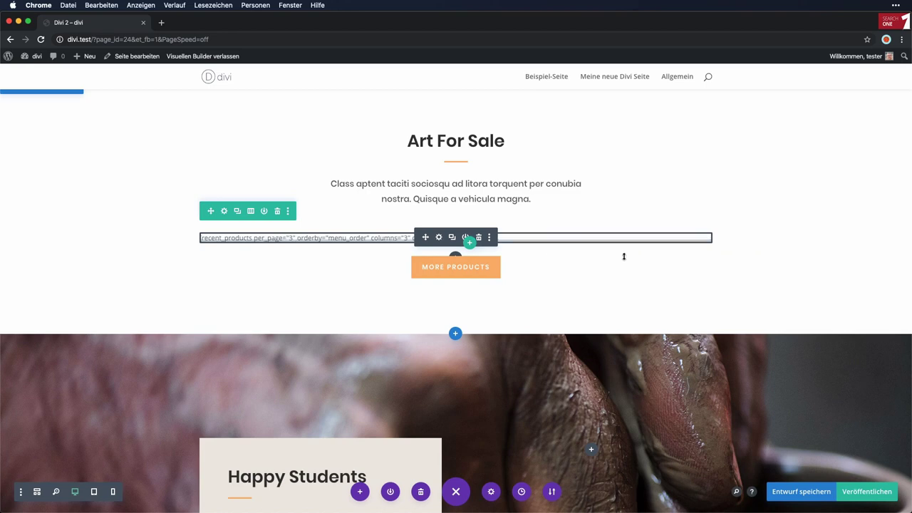
pyautogui.click(629, 299)
pyautogui.scroll(-5, 629, 299)
pyautogui.scroll(-4, 629, 299)
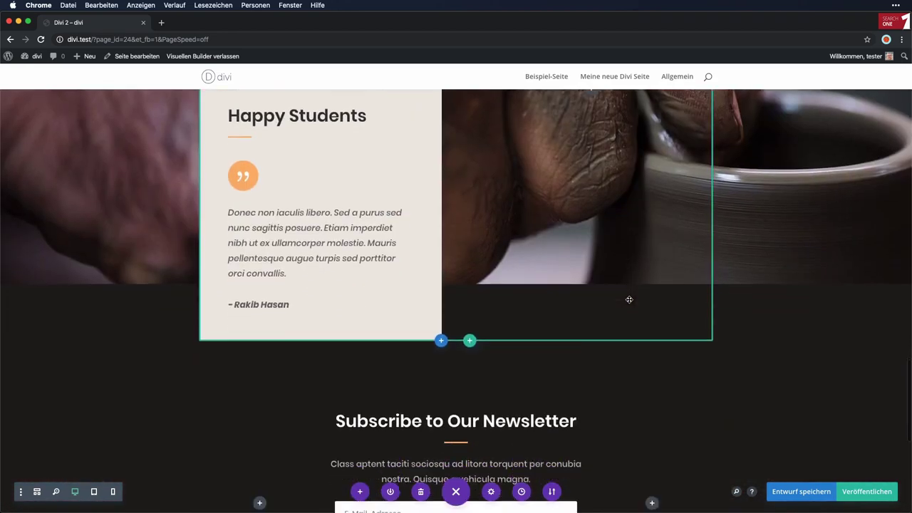
pyautogui.scroll(-2, 629, 300)
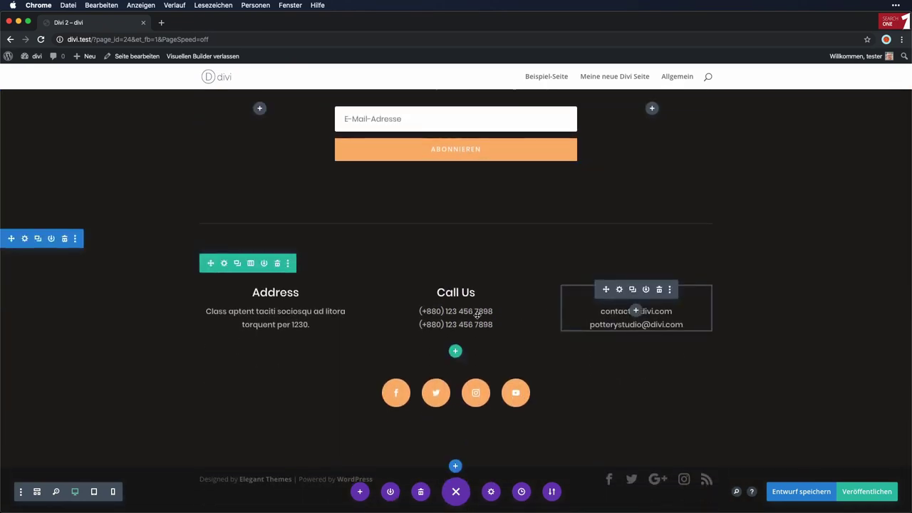
pyautogui.scroll(12, 246, 308)
pyautogui.scroll(10, 246, 308)
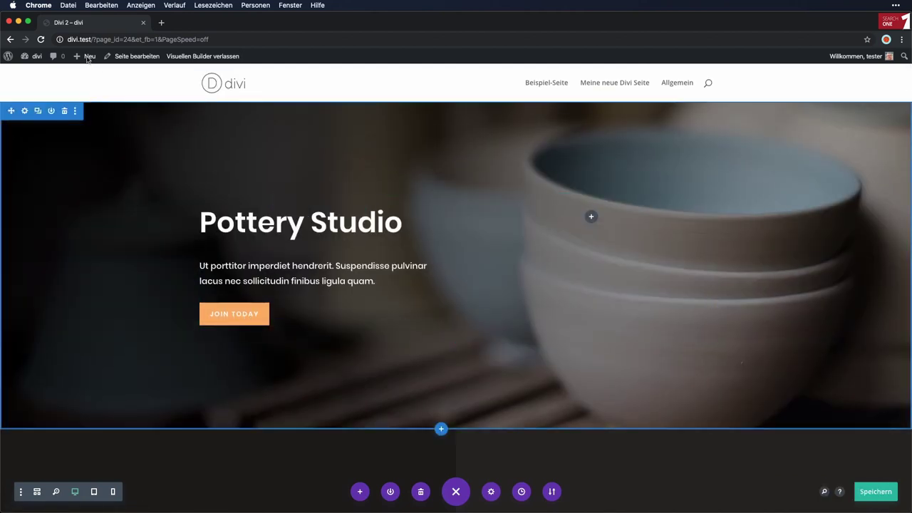
# - Create another page titled "Divi3" with the Divi Builder and bring up the overview of premade layout packs for it
pyautogui.moveTo(88, 60)
pyautogui.click(82, 99)
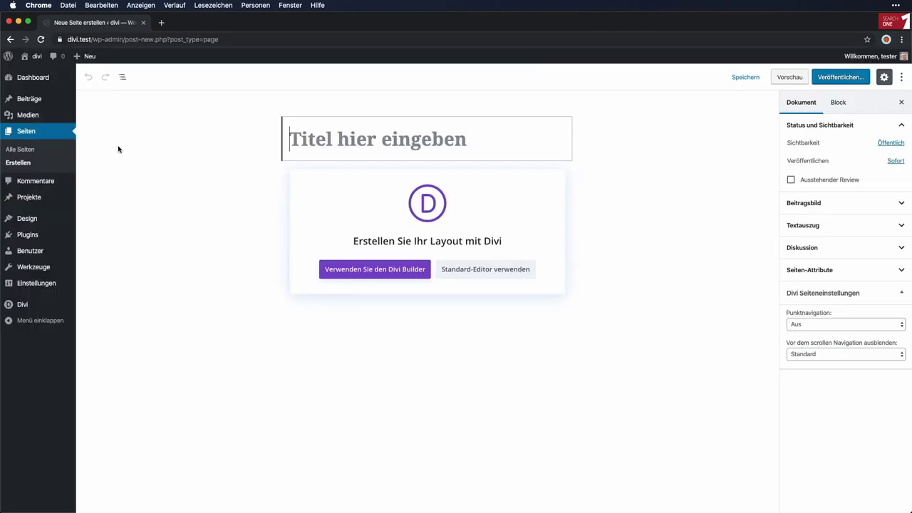
pyautogui.write('Divi3')
pyautogui.click(392, 270)
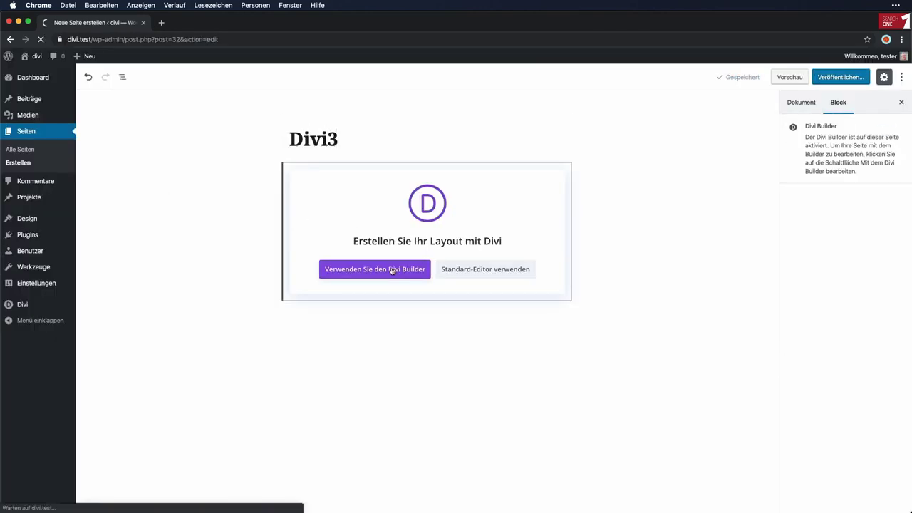
pyautogui.click(423, 285)
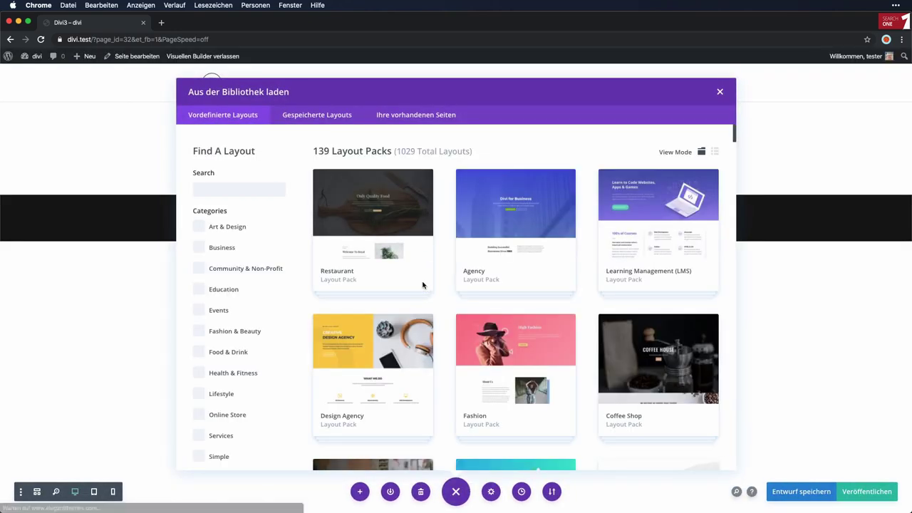
pyautogui.click(423, 284)
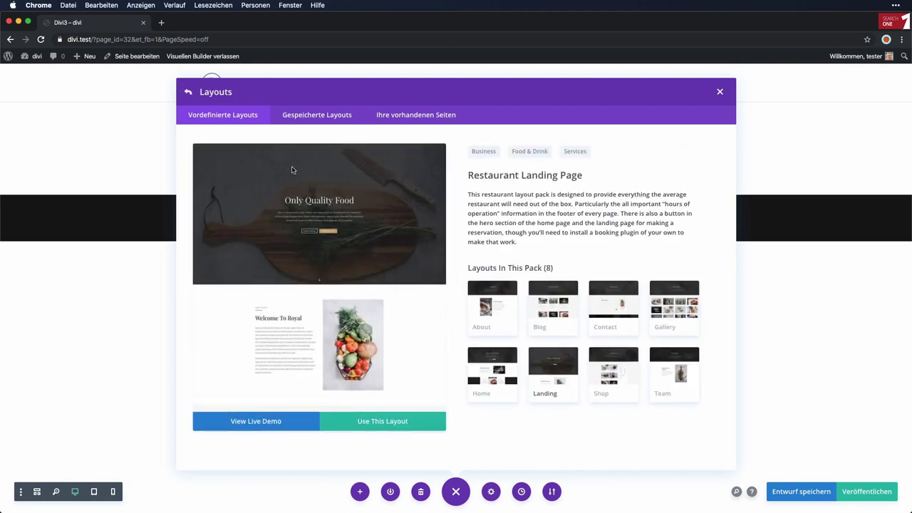
pyautogui.click(189, 91)
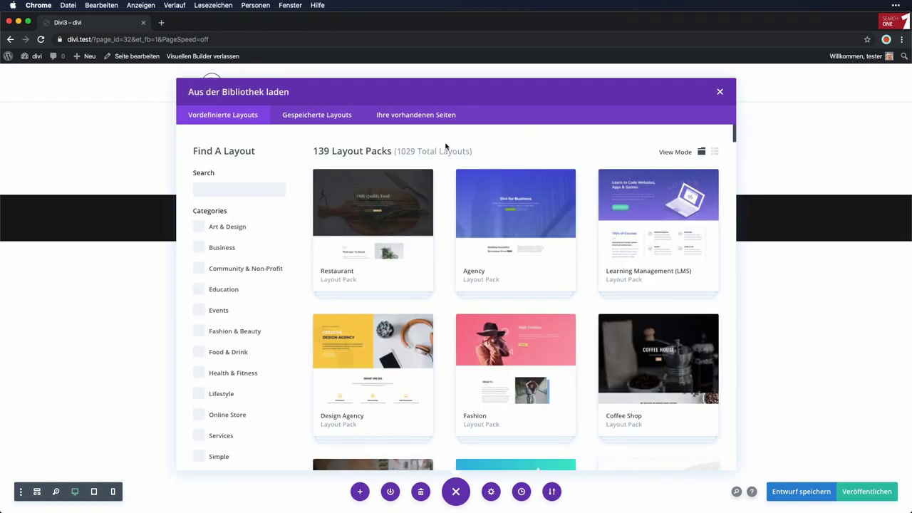
# - Search the premade layouts for "coffe" and load the Coffee Shop Contact Page layout into the page
pyautogui.click(243, 186)
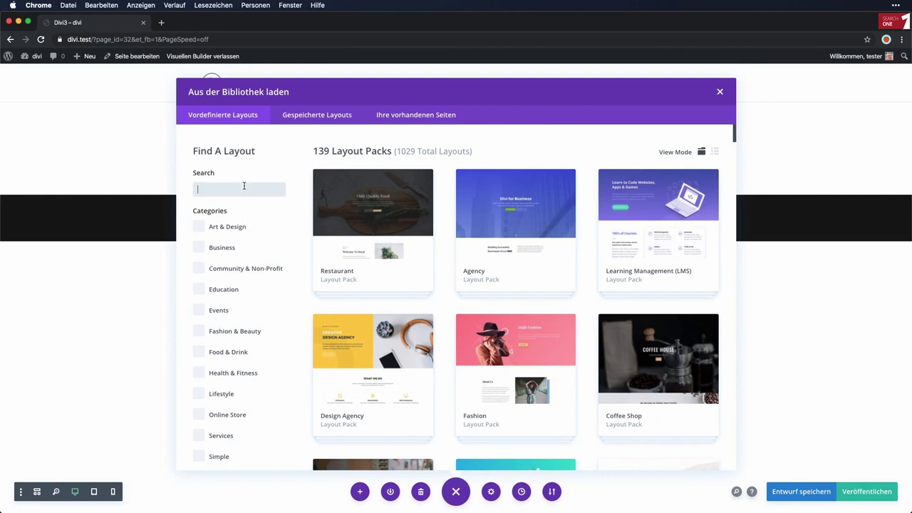
pyautogui.write('coffe')
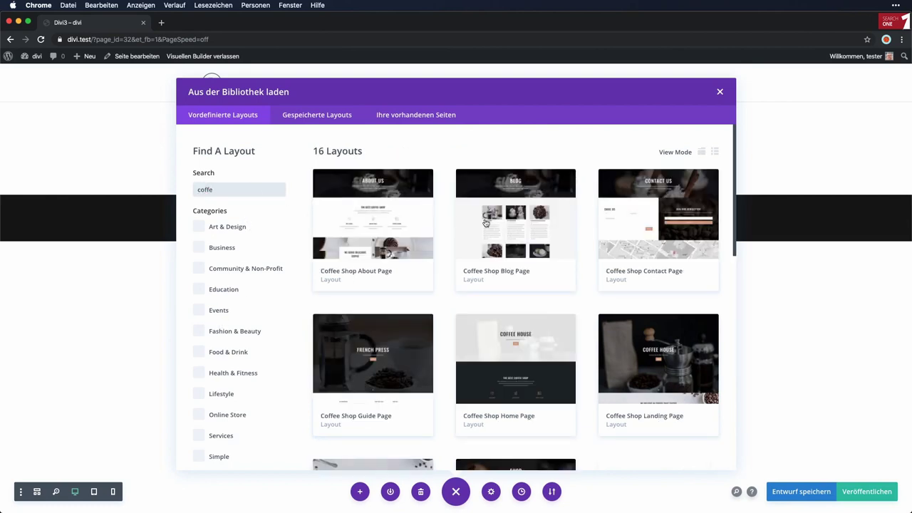
pyautogui.scroll(-5, 574, 233)
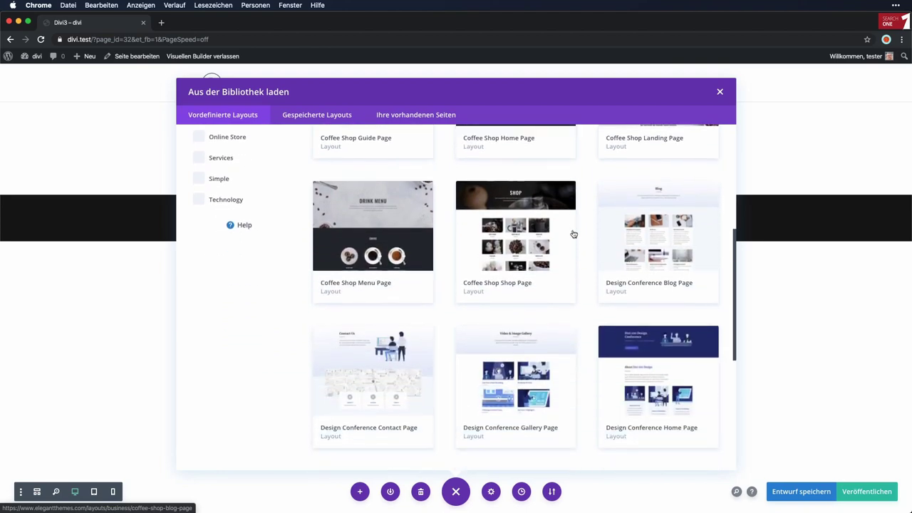
pyautogui.scroll(-5, 573, 234)
pyautogui.scroll(15, 542, 328)
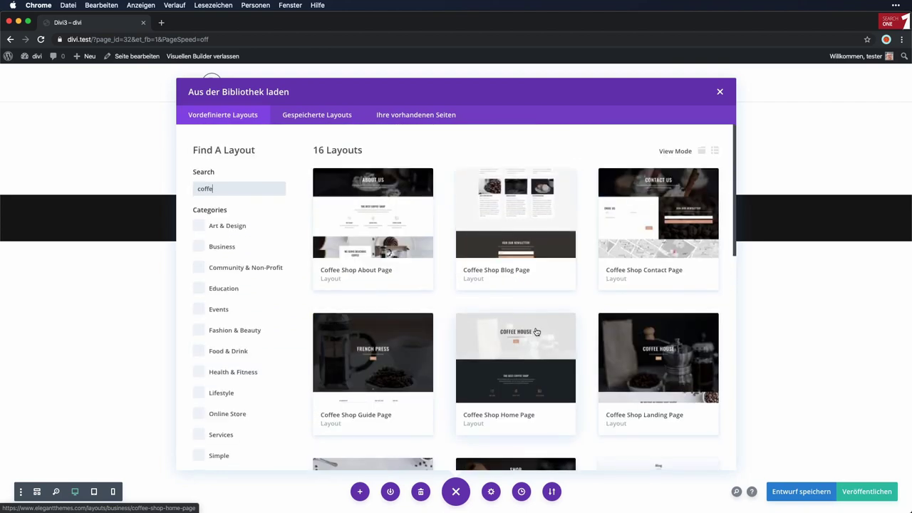
pyautogui.scroll(-2, 536, 332)
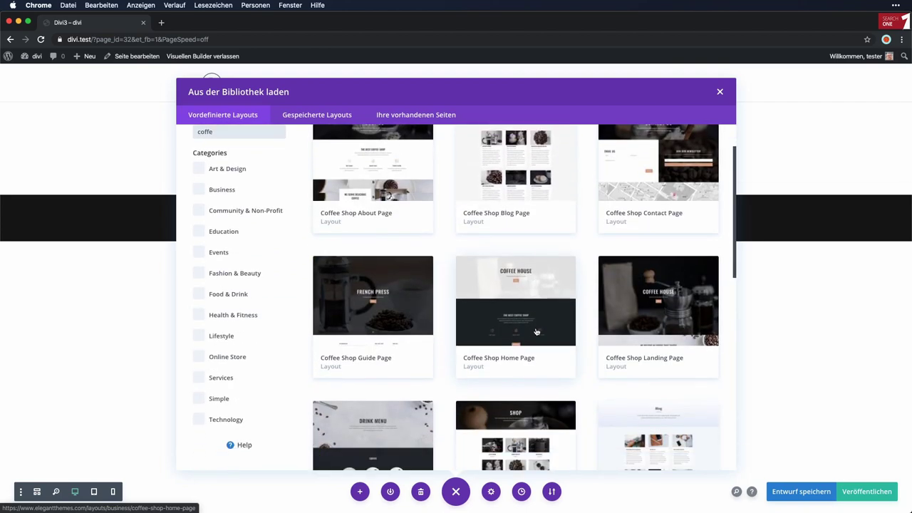
pyautogui.click(369, 299)
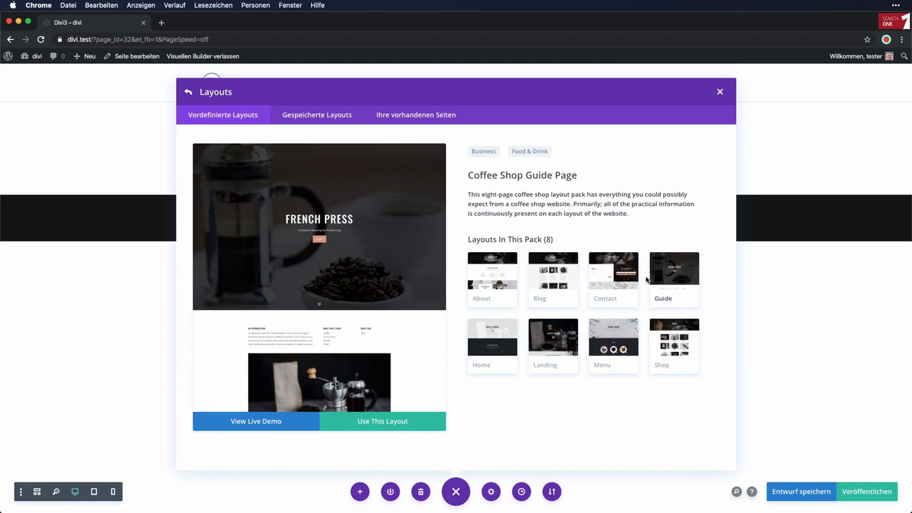
pyautogui.click(619, 292)
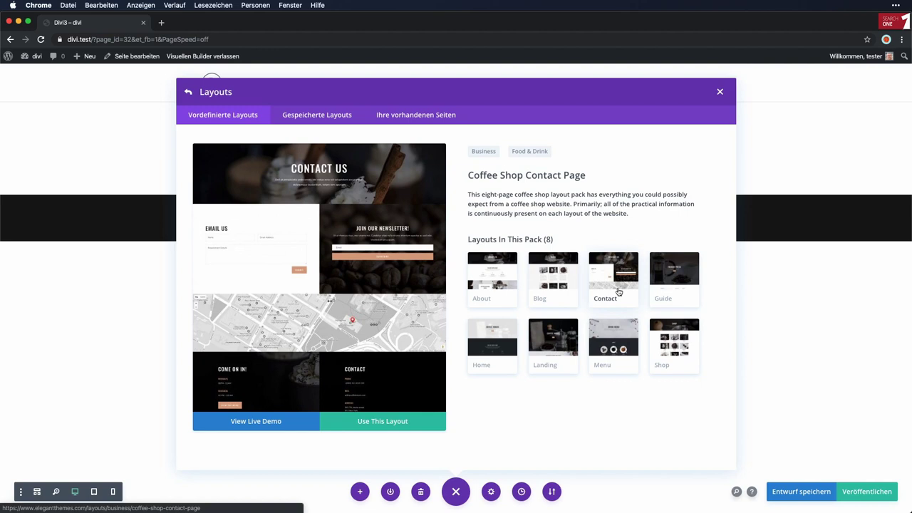
pyautogui.click(364, 420)
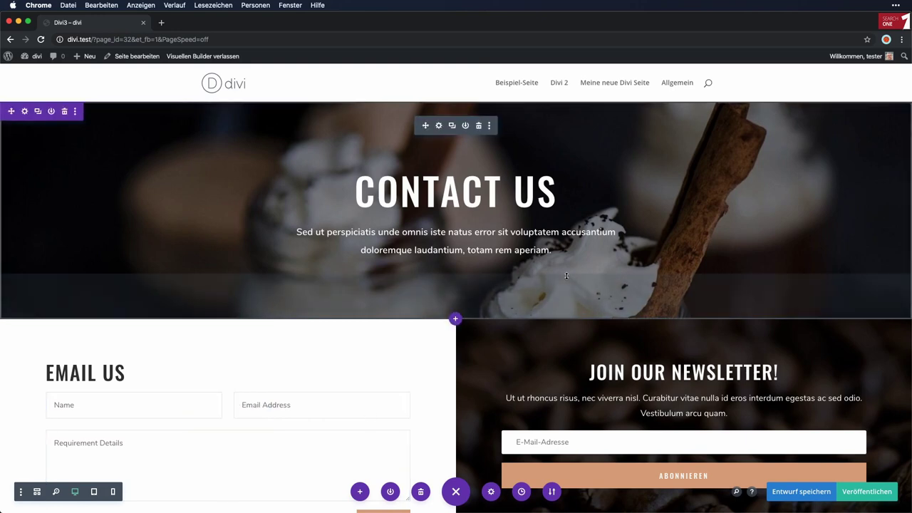
# - Look over the imported contact page and duplicate the Name field in the Email Us contact form
pyautogui.scroll(-3, 566, 276)
pyautogui.scroll(-4, 566, 276)
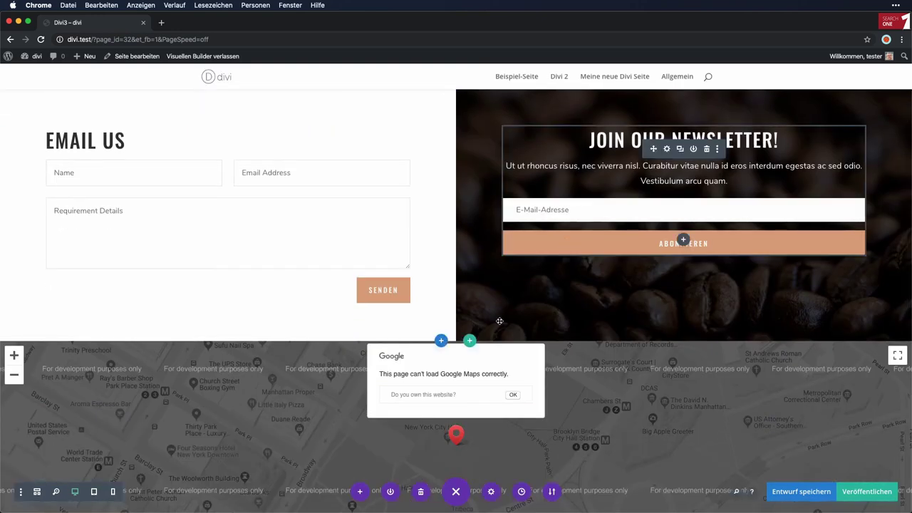
pyautogui.scroll(-12, 499, 321)
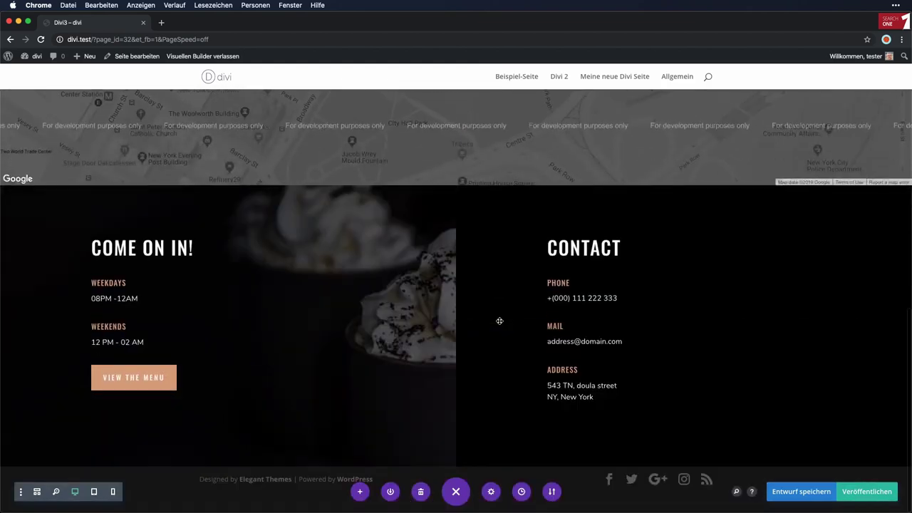
pyautogui.scroll(17, 500, 320)
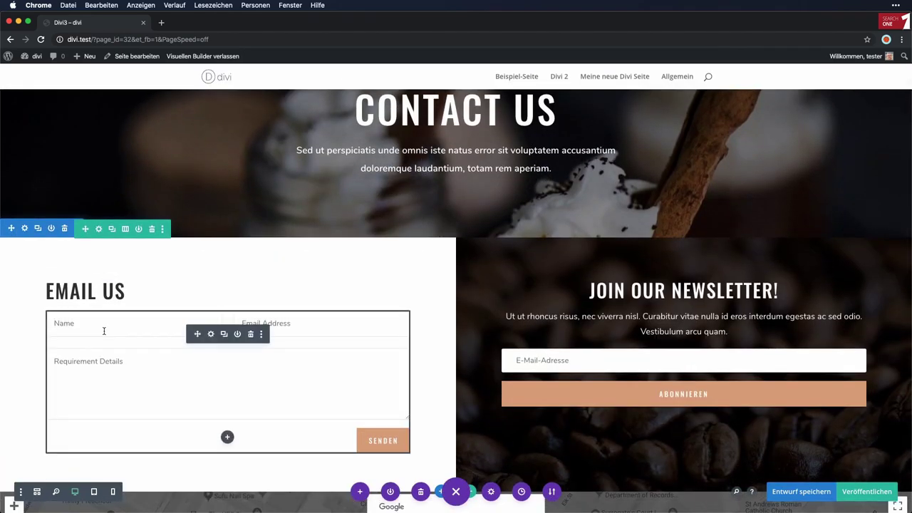
pyautogui.click(210, 334)
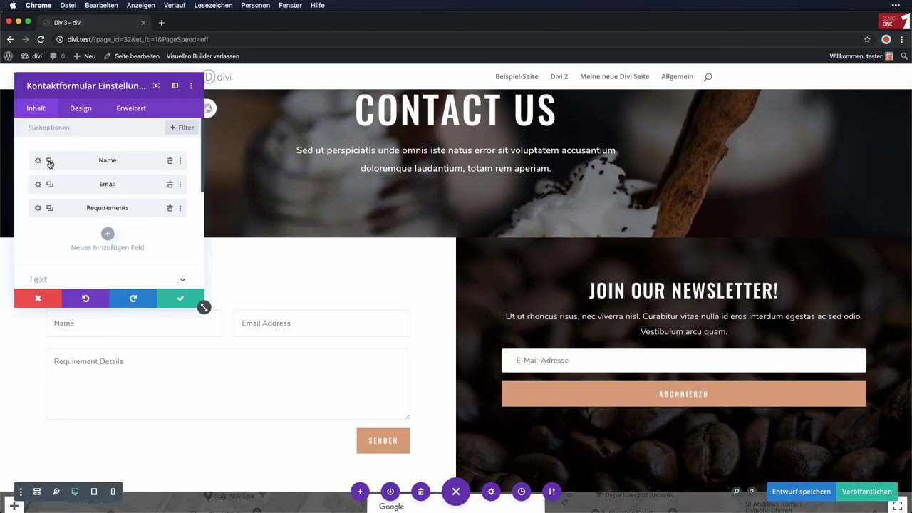
pyautogui.click(49, 161)
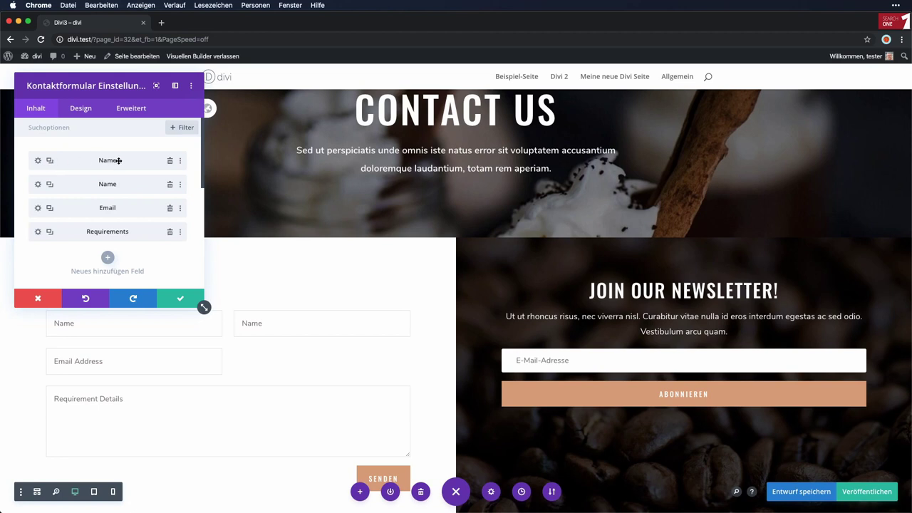
# - Set both the field ID and the title of the first Name field in the contact form to "Vorname" and save the form
pyautogui.click(38, 161)
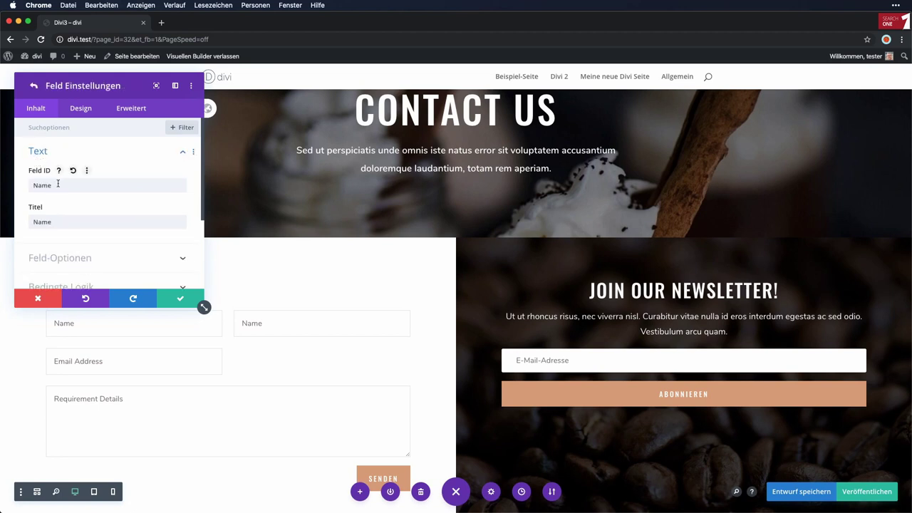
pyautogui.doubleClick(58, 184)
pyautogui.write('Vorname')
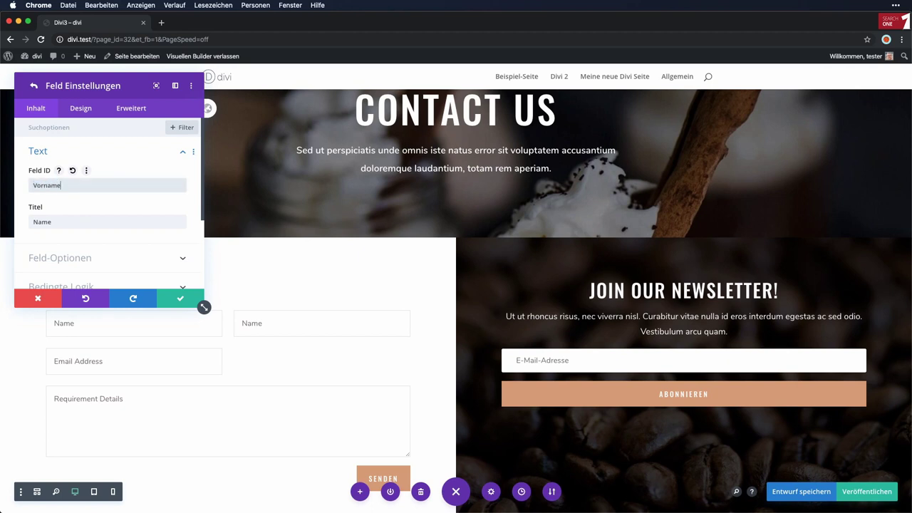
pyautogui.click(57, 221)
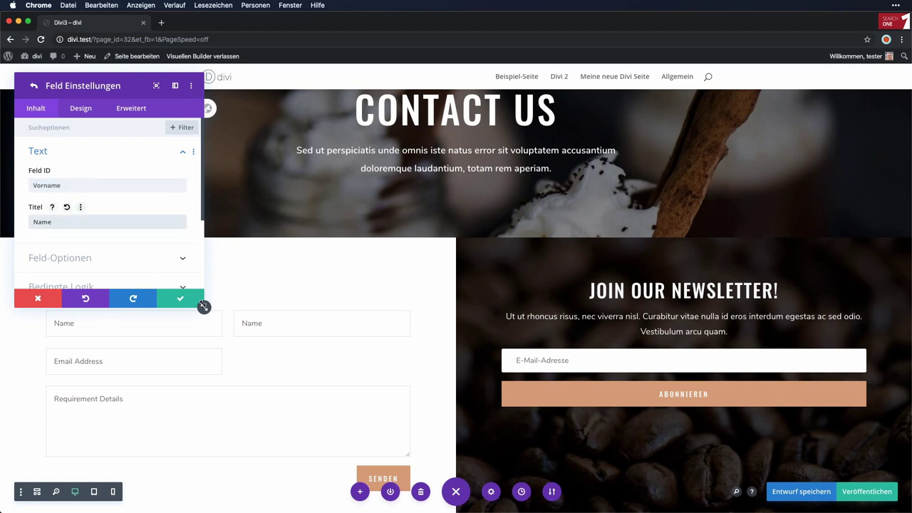
pyautogui.doubleClick(42, 221)
pyautogui.write('Vorname')
pyautogui.click(181, 298)
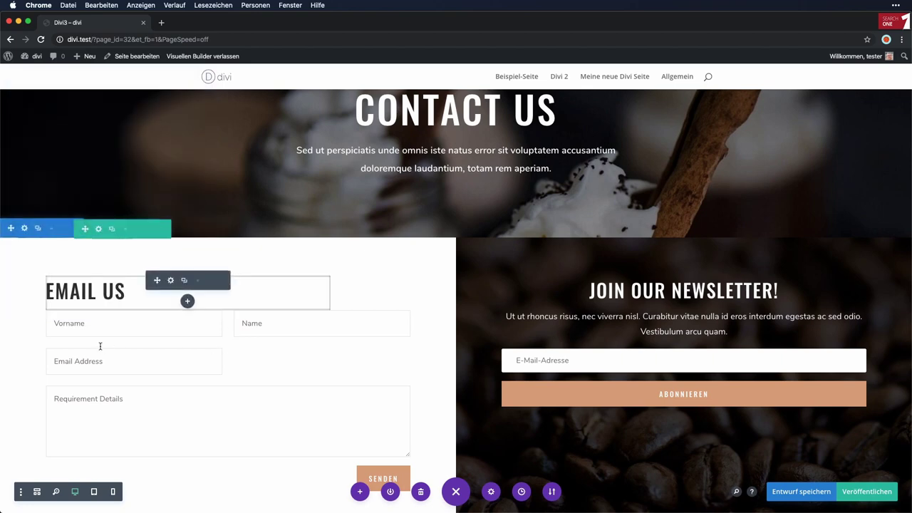
pyautogui.click(77, 325)
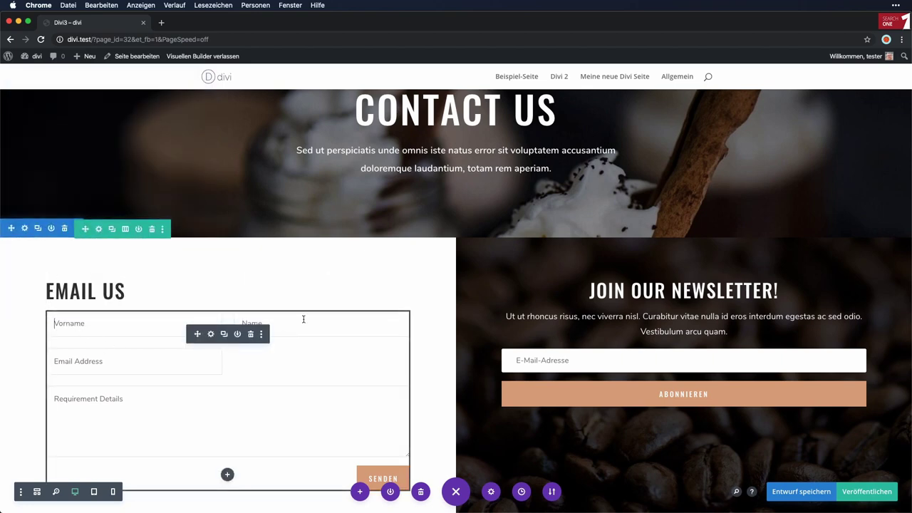
pyautogui.scroll(3, 303, 319)
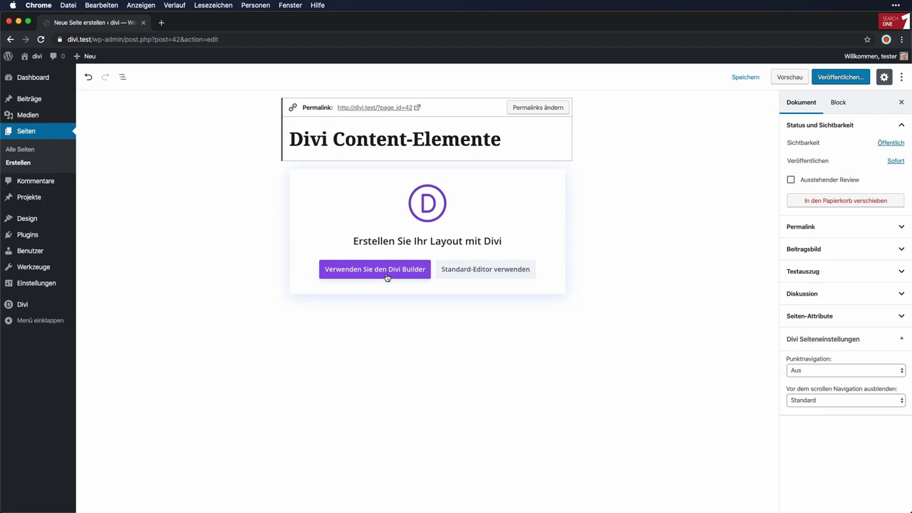
# - Start building the "Divi Content-Elemente" page from scratch with the Divi Builder, dismissing the row selection
pyautogui.click(383, 273)
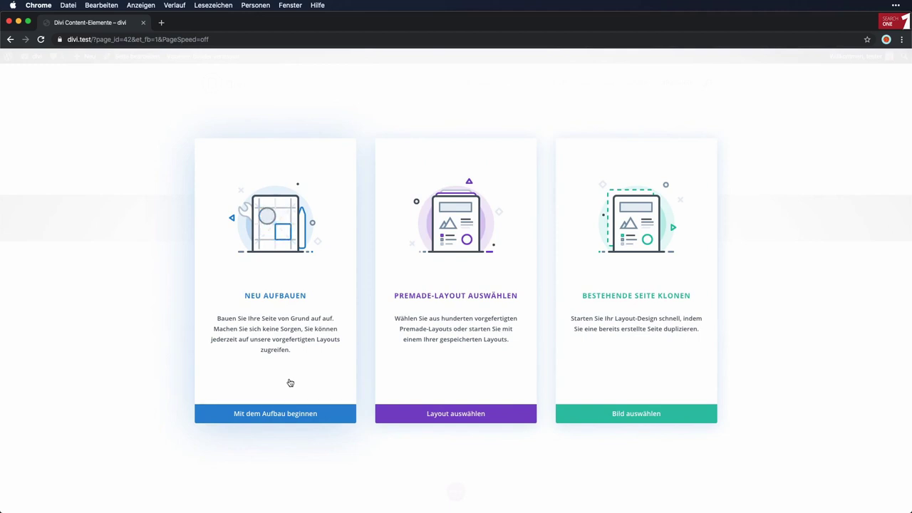
pyautogui.click(292, 333)
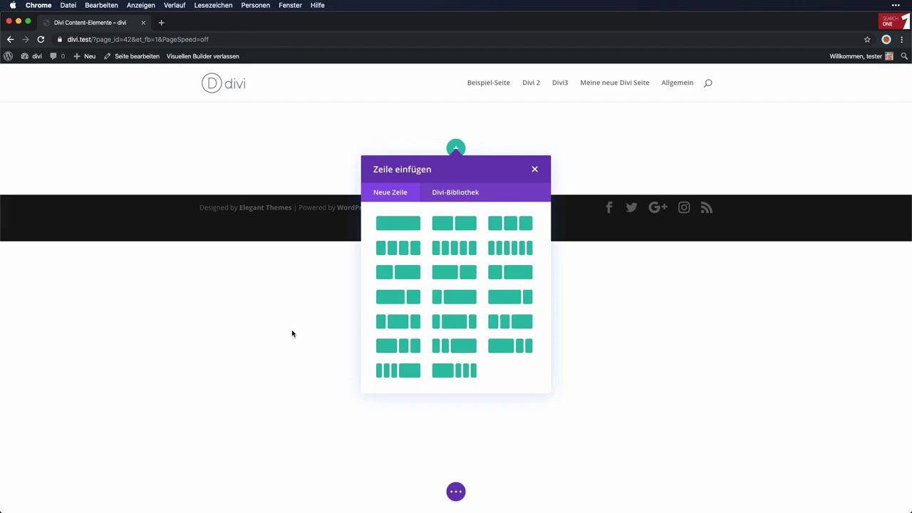
pyautogui.click(342, 278)
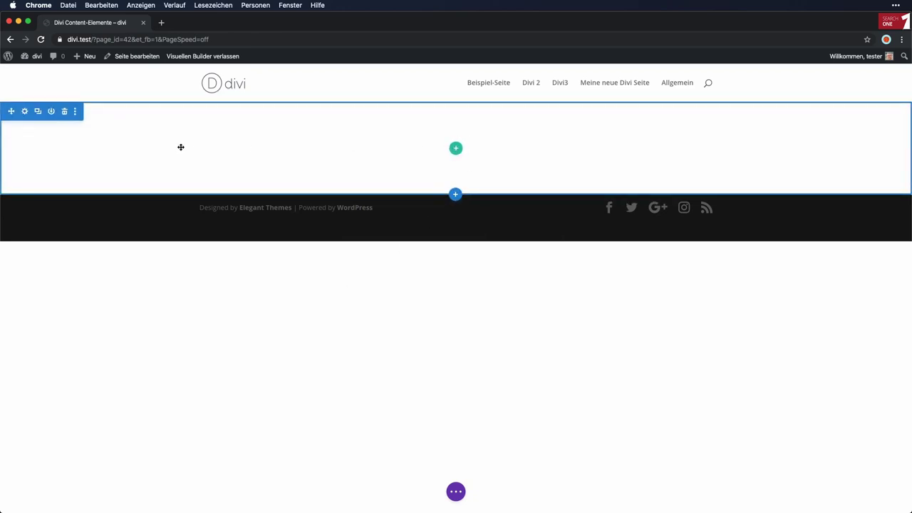
# - Examine the column layouts and the Divi library offered for a new Spezial section
pyautogui.click(456, 195)
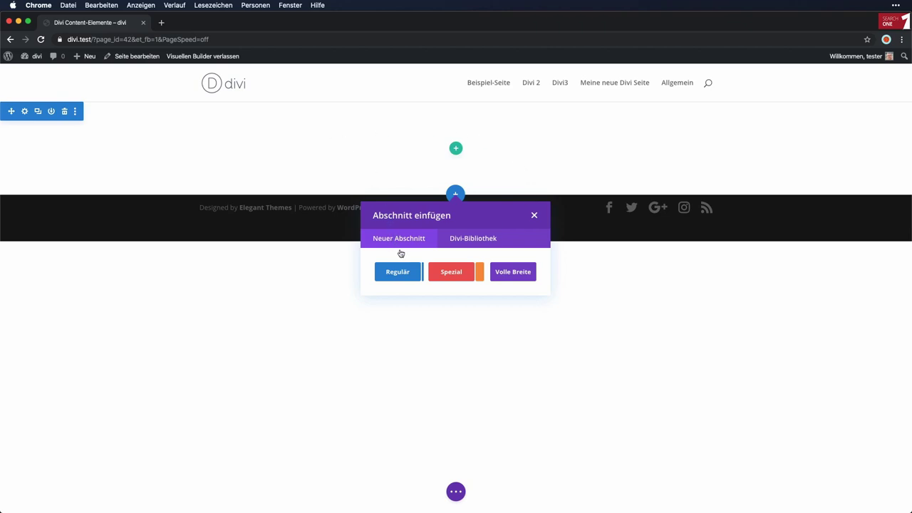
pyautogui.click(458, 272)
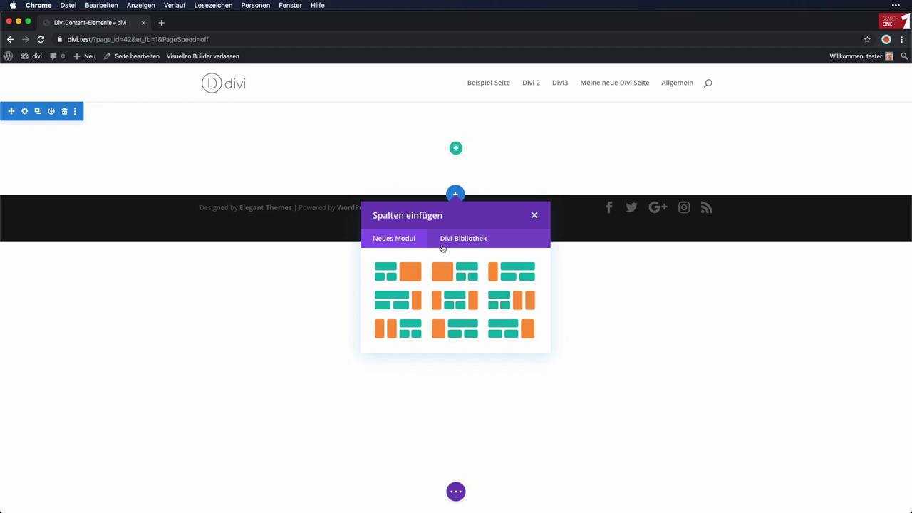
pyautogui.click(463, 238)
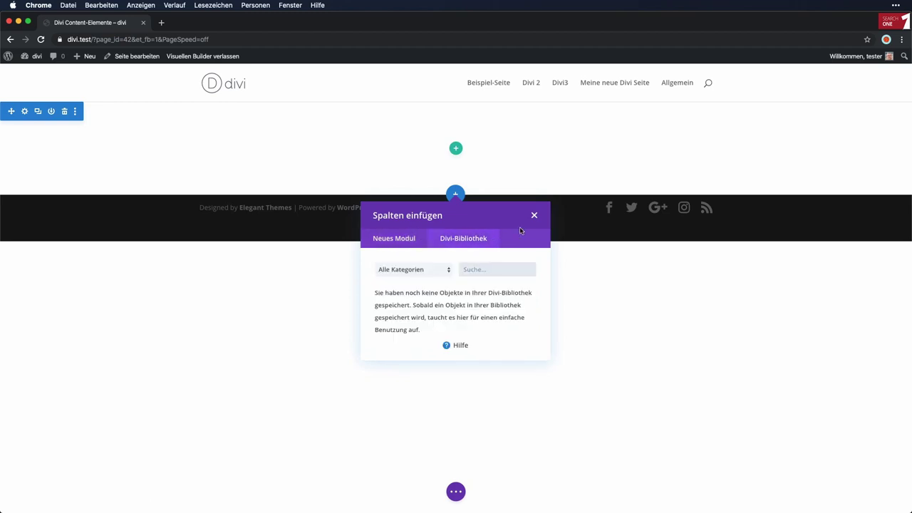
# - Insert a Volle Breite section containing a Vollbreites Bild module below the empty section
pyautogui.click(455, 194)
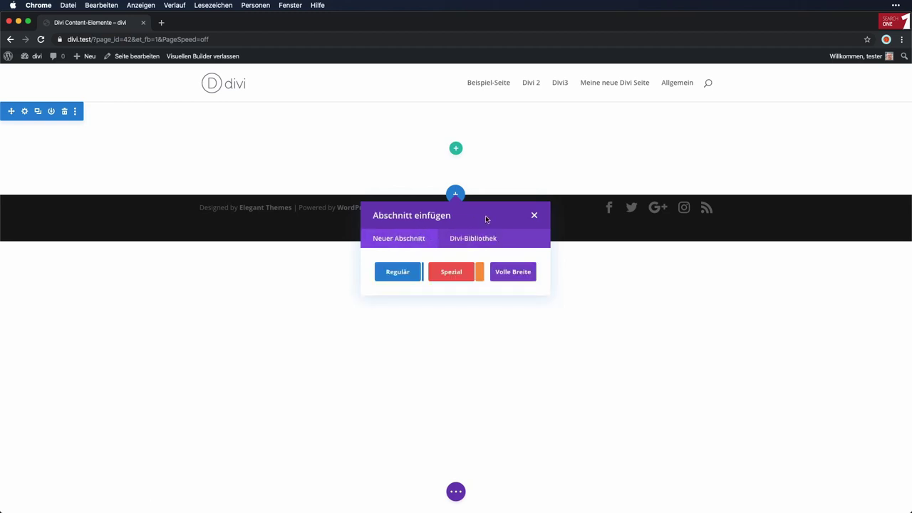
pyautogui.click(513, 272)
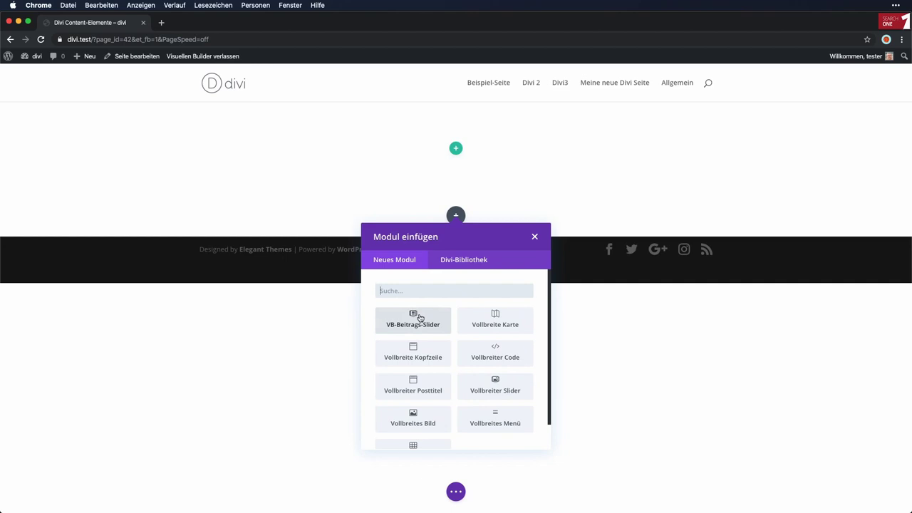
pyautogui.scroll(-2, 420, 318)
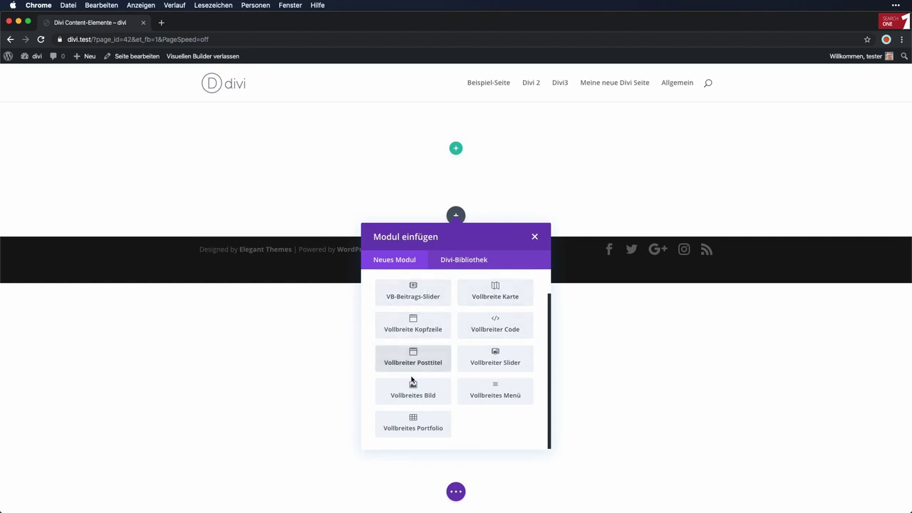
pyautogui.click(426, 398)
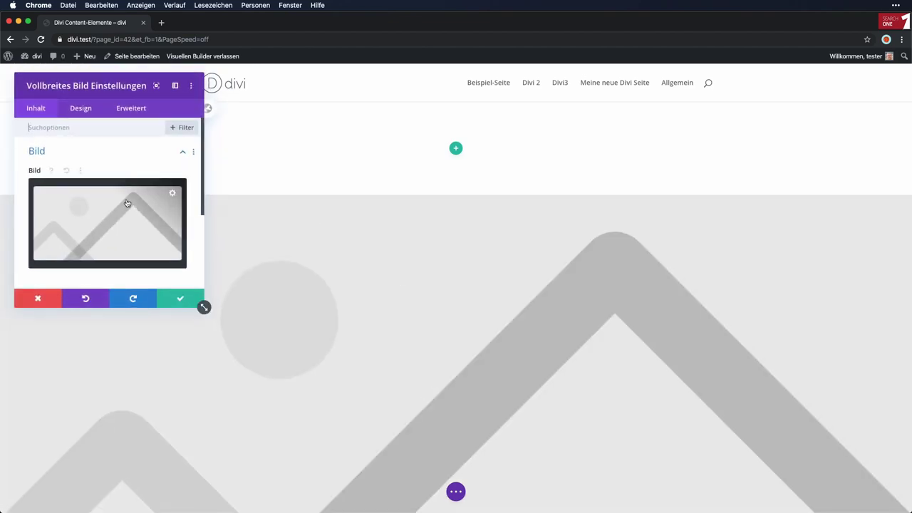
# - Use the coffee bean picture section-bg-9.jpg at full size (1707 × 1044) in the full-width image module and save it
pyautogui.click(126, 203)
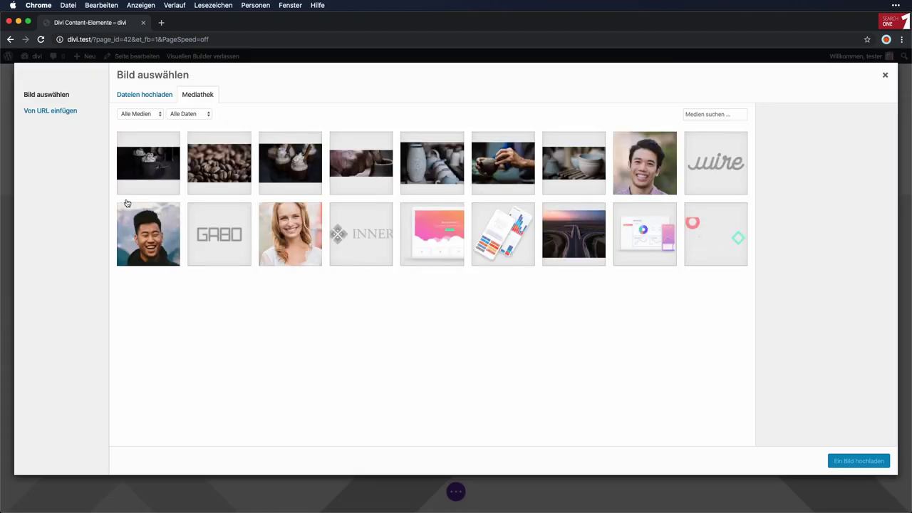
pyautogui.click(226, 171)
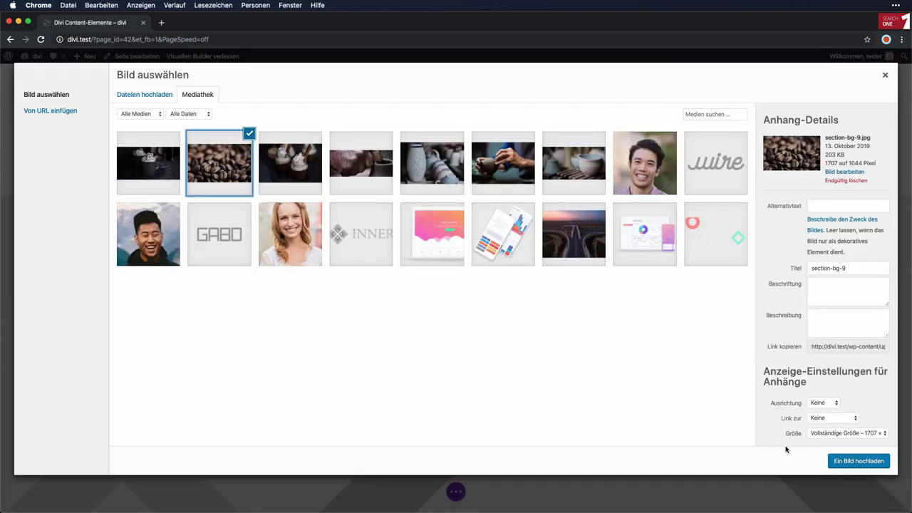
pyautogui.click(839, 434)
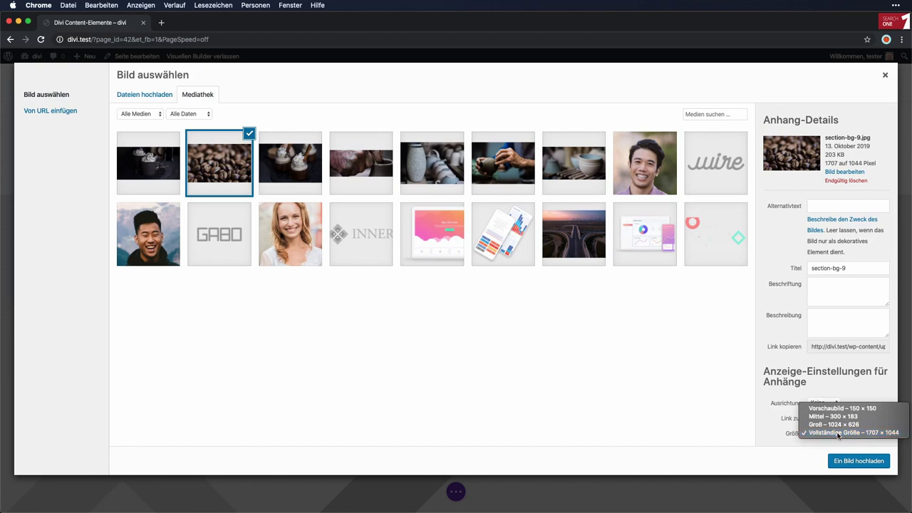
pyautogui.click(847, 433)
pyautogui.click(846, 459)
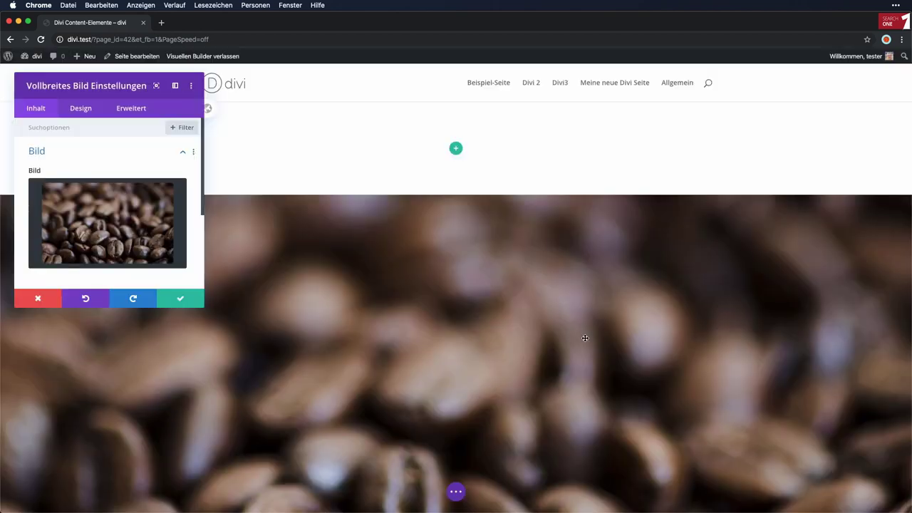
pyautogui.scroll(-2, 462, 335)
pyautogui.scroll(-2, 462, 335)
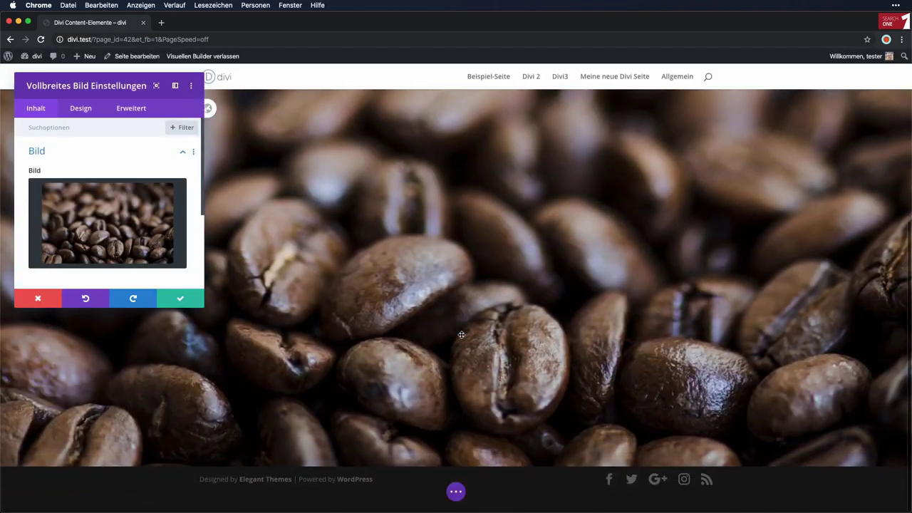
pyautogui.scroll(3, 462, 335)
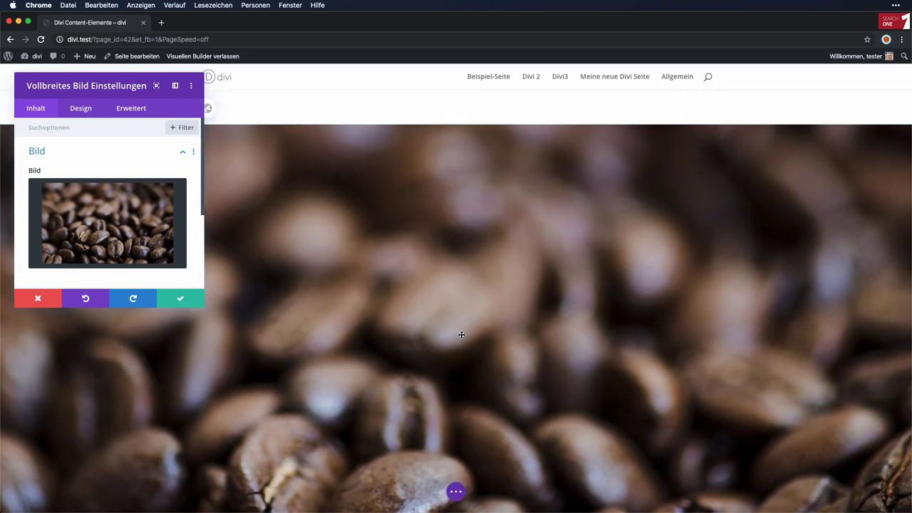
pyautogui.scroll(-2, 462, 334)
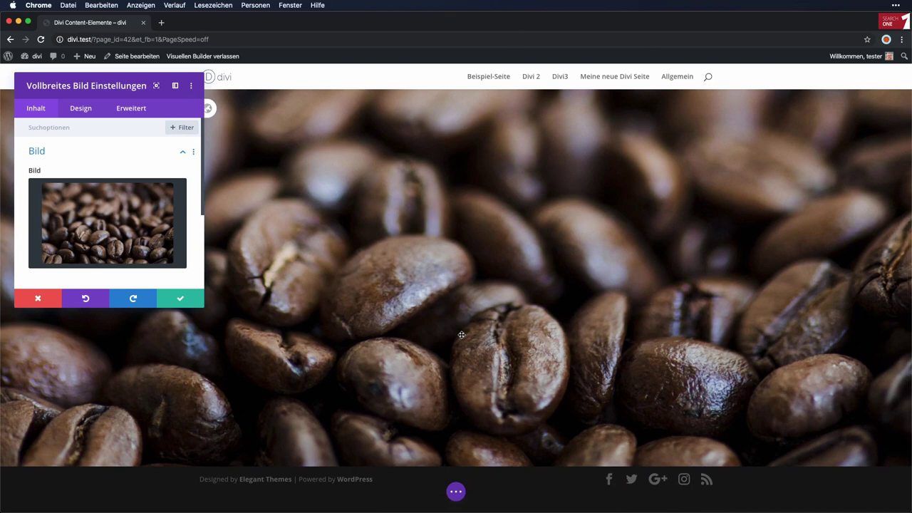
pyautogui.click(180, 297)
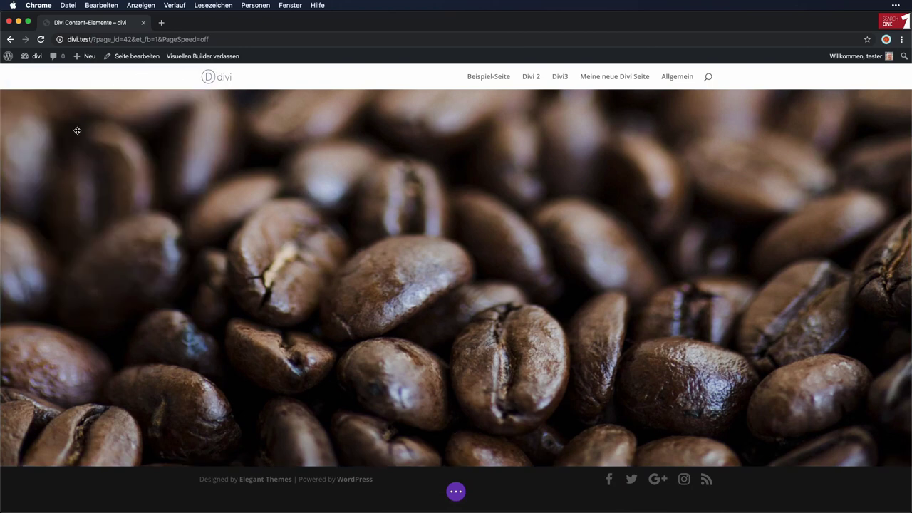
# - Delete the full-width section holding the coffee bean image
pyautogui.scroll(3, 75, 131)
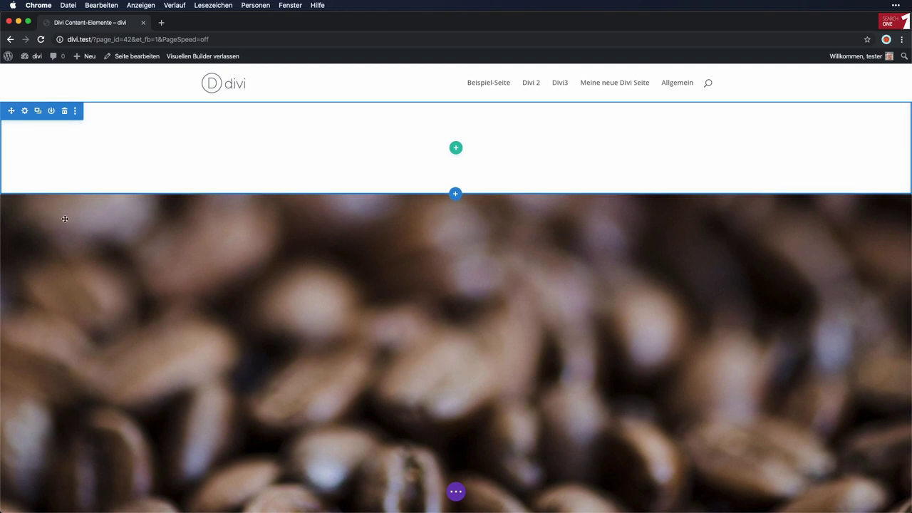
pyautogui.click(64, 204)
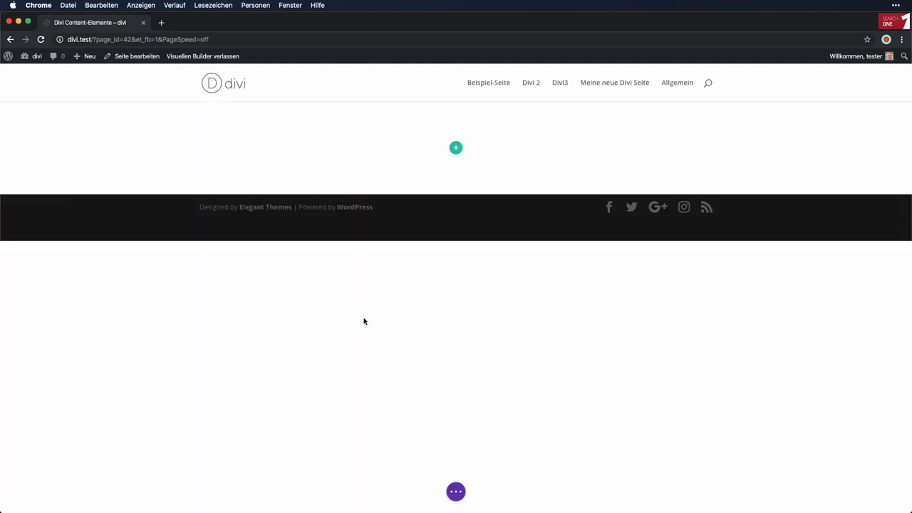
# - Insert a single-column row into the empty section and add a Text module to it
pyautogui.click(456, 148)
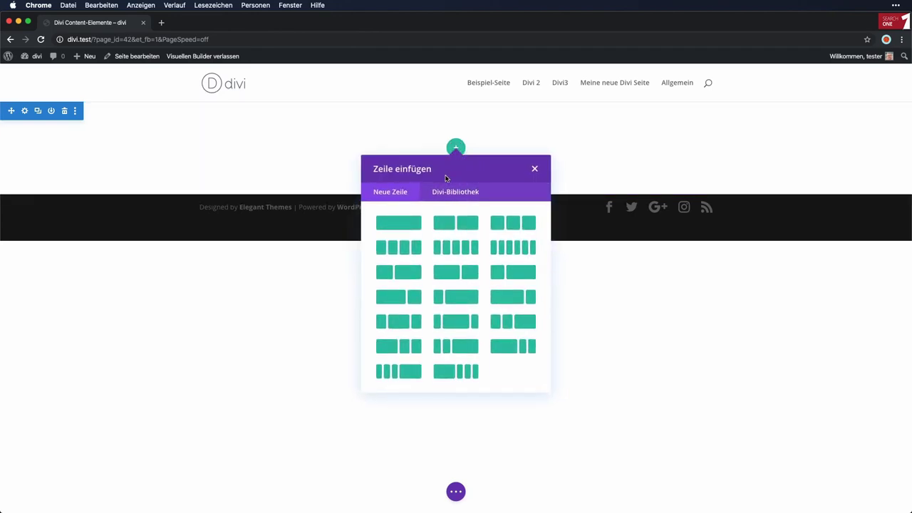
pyautogui.click(395, 227)
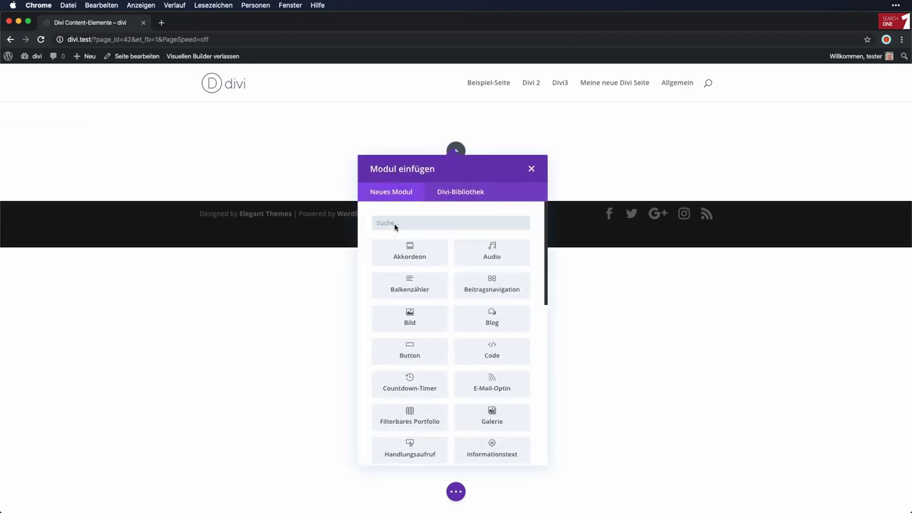
pyautogui.scroll(-3, 432, 324)
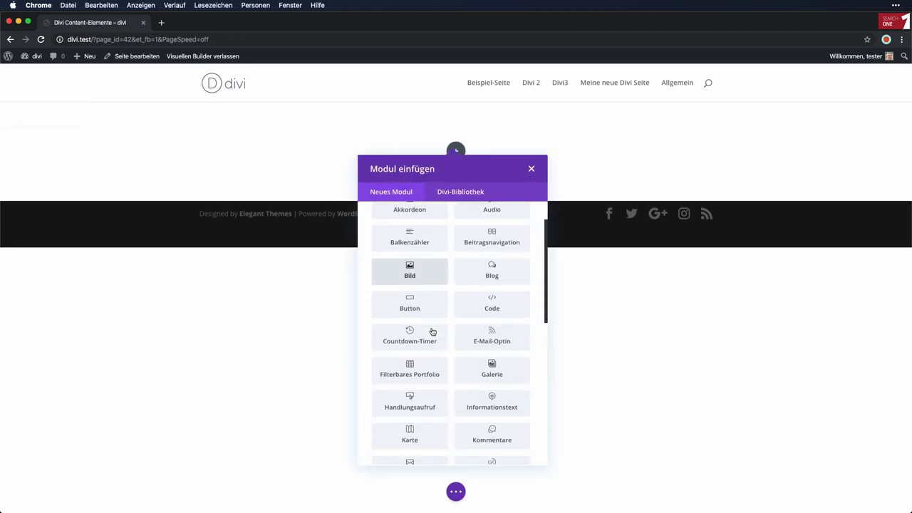
pyautogui.scroll(-6, 432, 328)
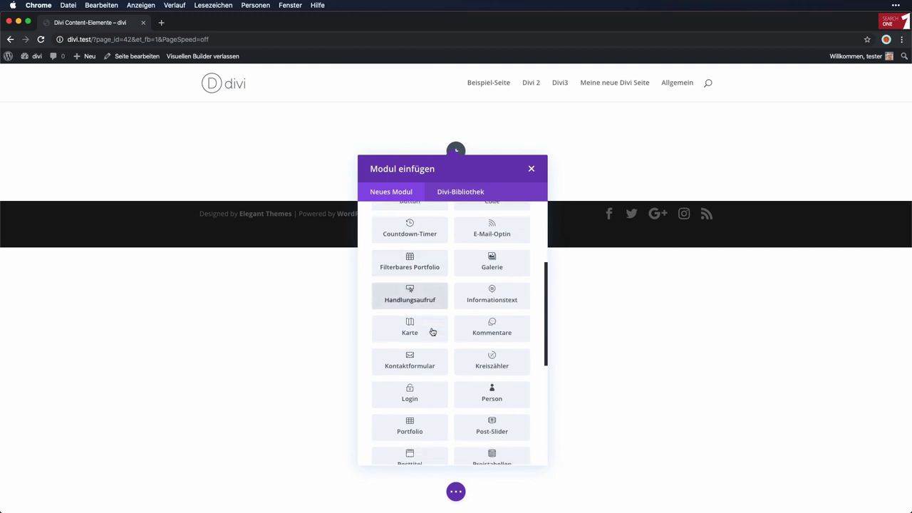
pyautogui.scroll(-4, 432, 332)
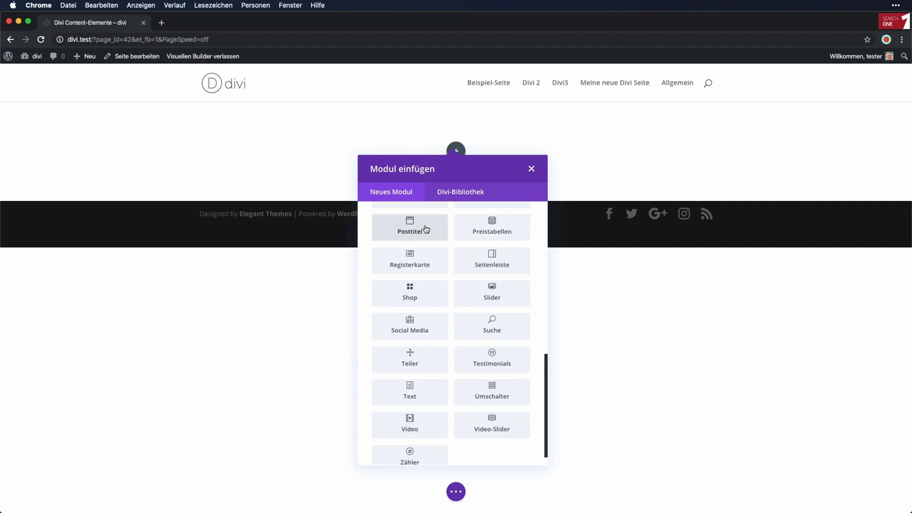
pyautogui.scroll(-1, 433, 242)
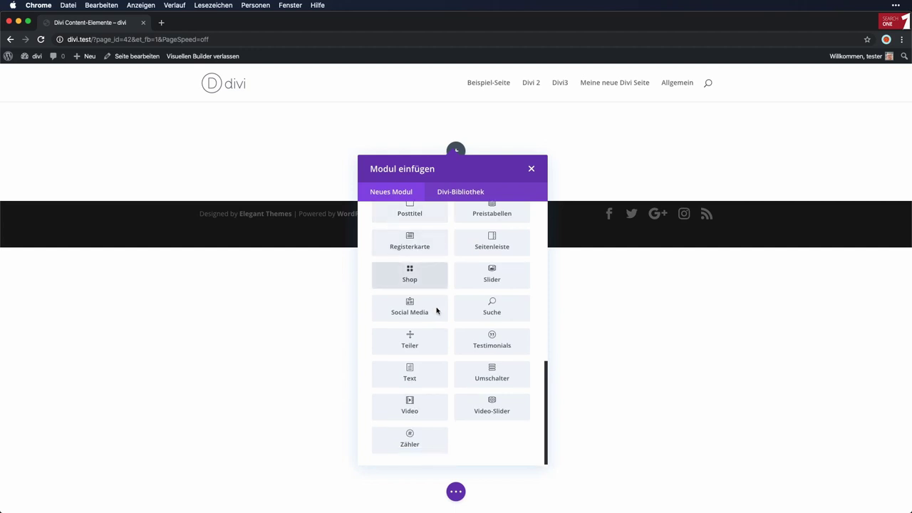
pyautogui.click(419, 375)
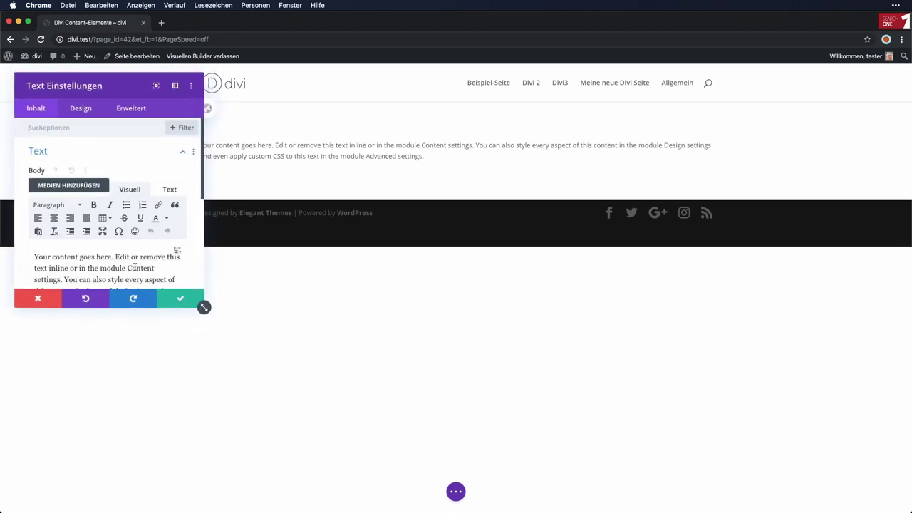
# - Replace the Text module's placeholder content with "Meine Überschrift" formatted as Heading 1 and save the module
pyautogui.tripleClick(134, 265)
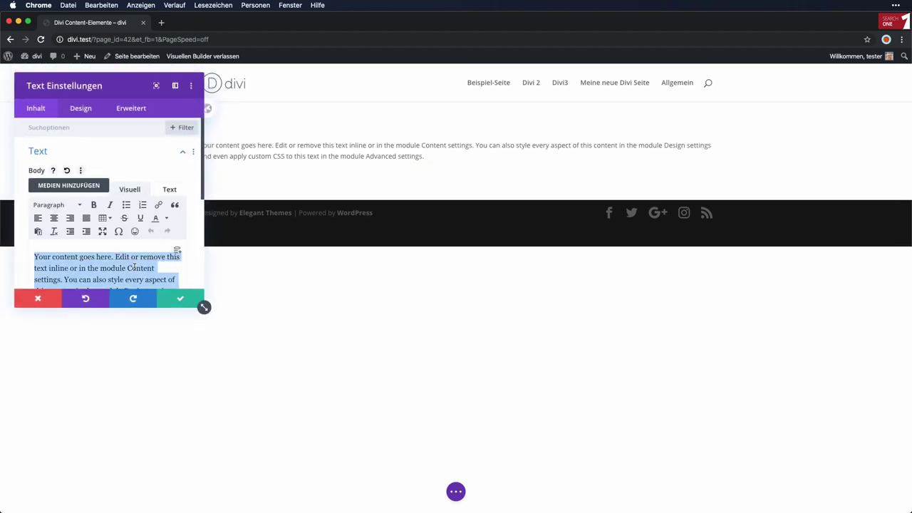
pyautogui.write('Meine Ü')
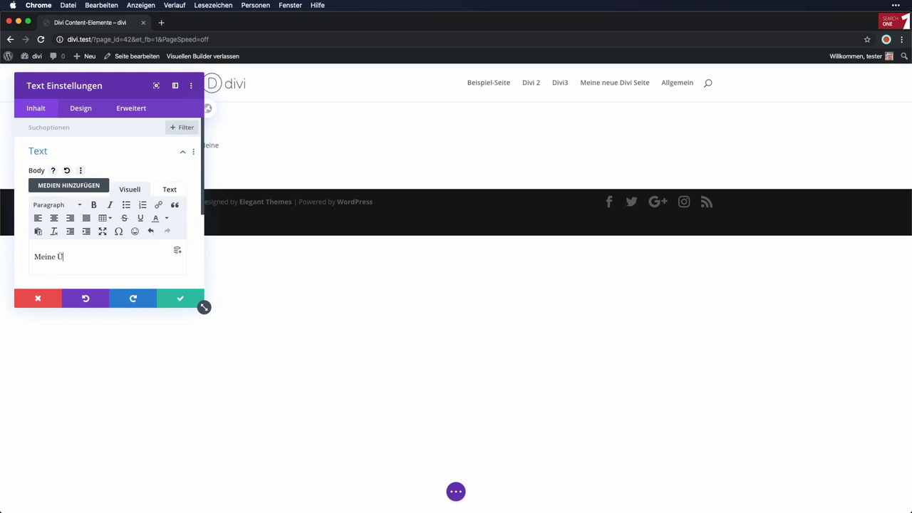
pyautogui.write('berschrift')
pyautogui.click(74, 206)
pyautogui.click(74, 241)
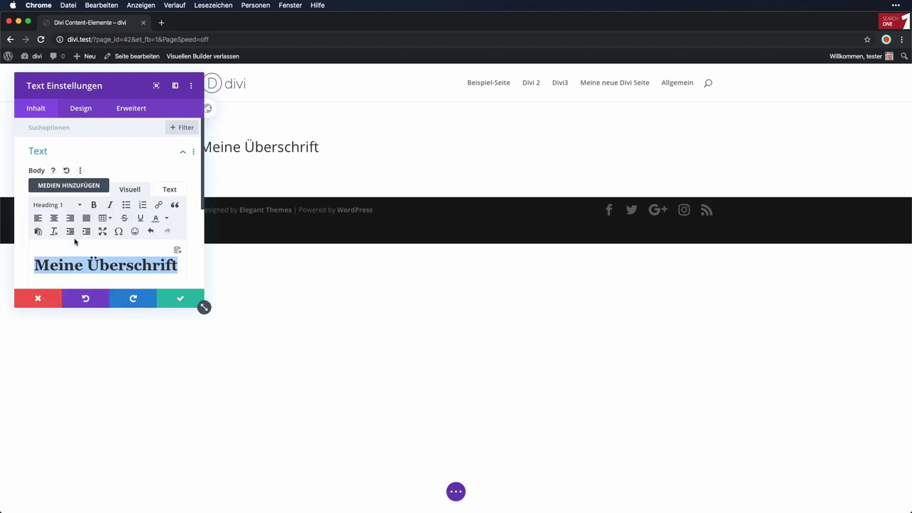
pyautogui.click(181, 301)
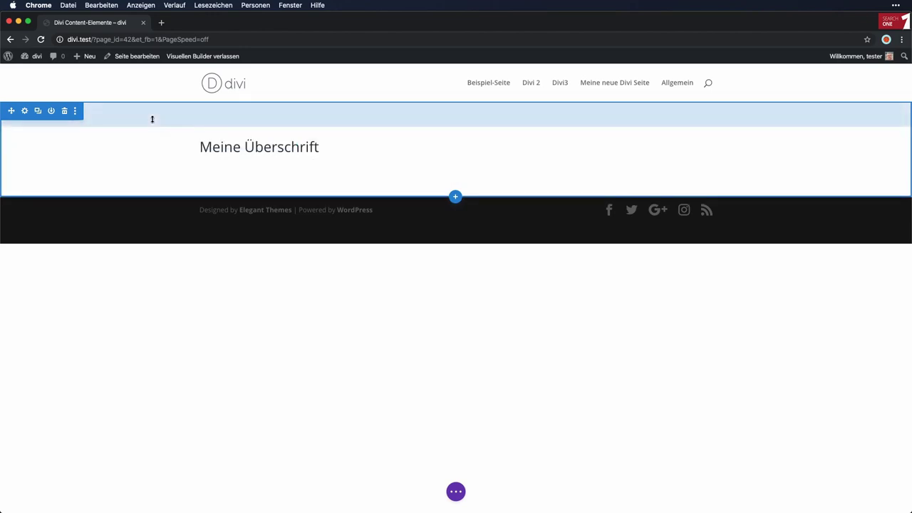
# - Reduce the section's top and bottom padding around the heading and adjust the spacing below the heading module
pyautogui.moveTo(160, 117); pyautogui.dragTo(161, 106)
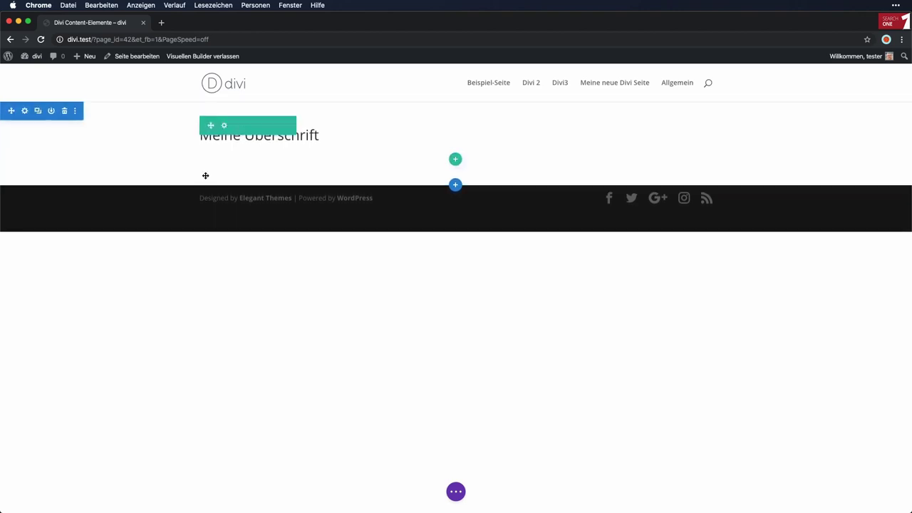
pyautogui.moveTo(188, 173); pyautogui.dragTo(190, 156)
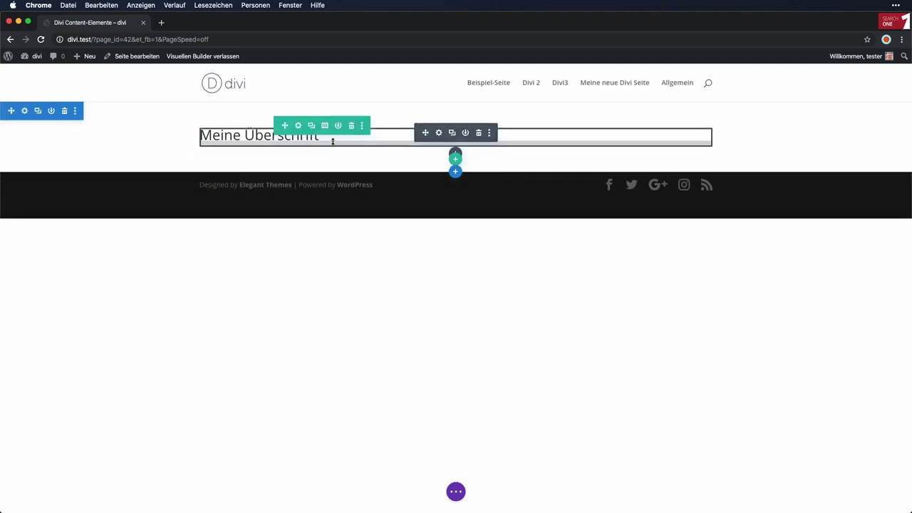
pyautogui.moveTo(312, 140)
pyautogui.mouseDown()
pyautogui.moveTo(312, 149)
pyautogui.moveTo(326, 142)
pyautogui.mouseUp()
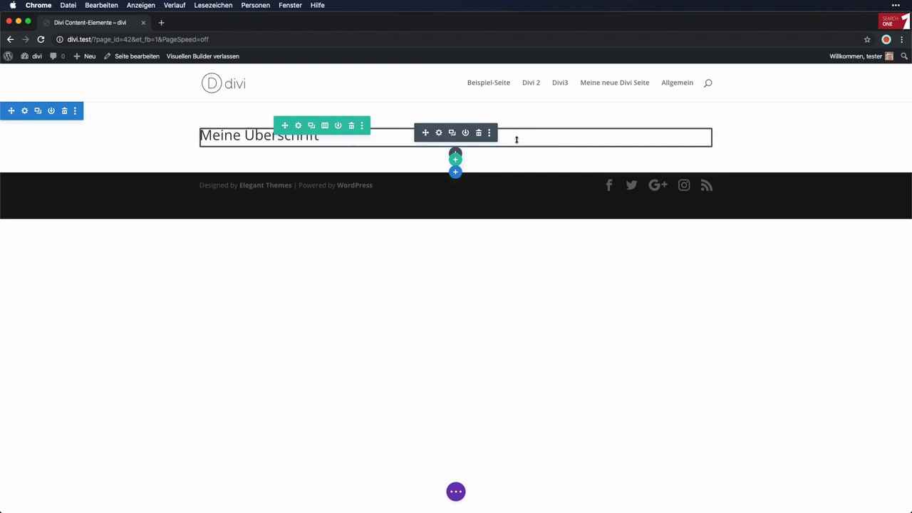
# - Look through the insertion choices for a module, a row and a section below the heading without inserting anything
pyautogui.click(456, 155)
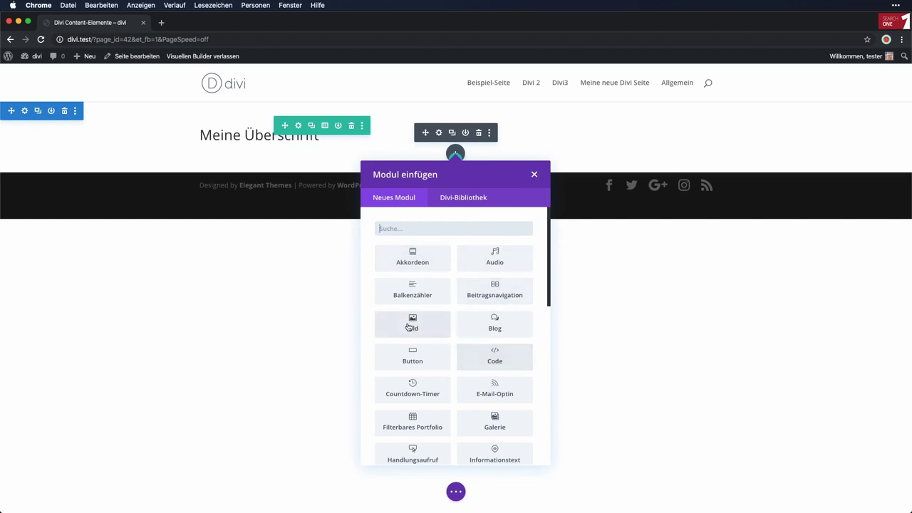
pyautogui.click(534, 175)
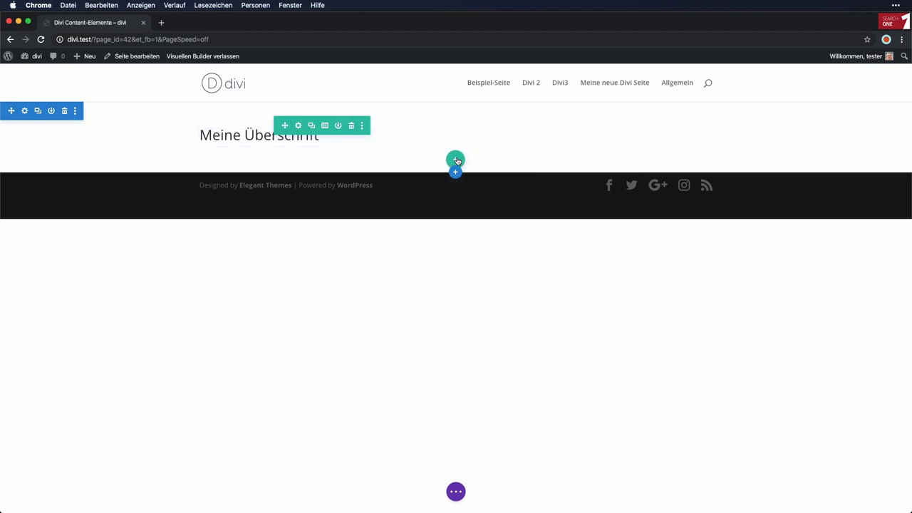
pyautogui.click(456, 160)
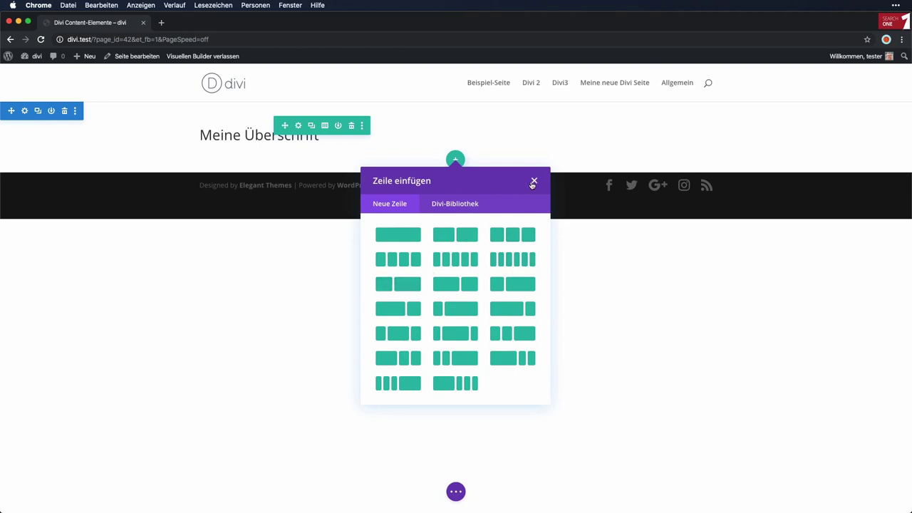
pyautogui.click(532, 182)
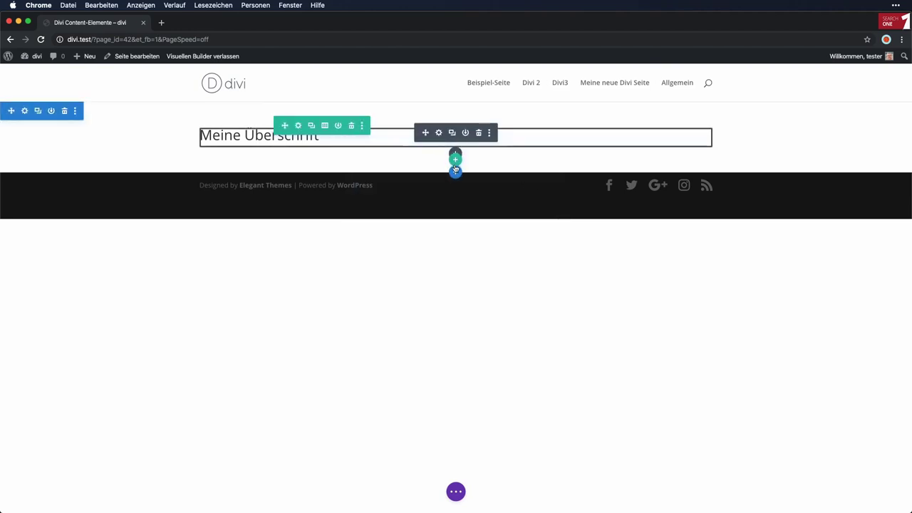
pyautogui.click(455, 173)
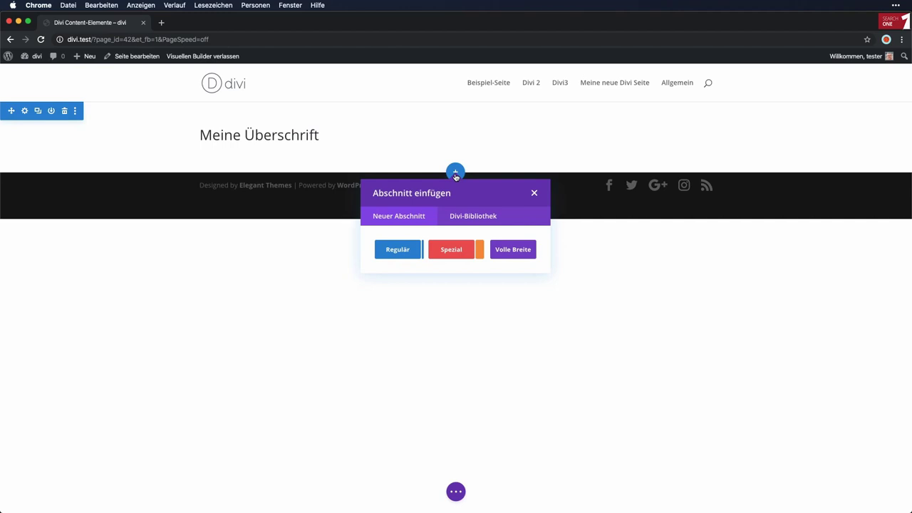
pyautogui.click(456, 175)
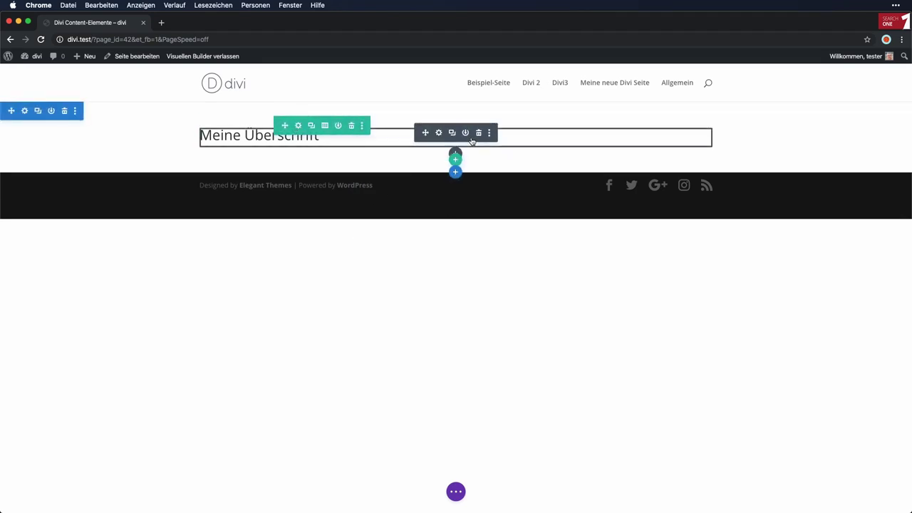
# - Add a second Text module with the default placeholder text below the heading and save it
pyautogui.click(455, 154)
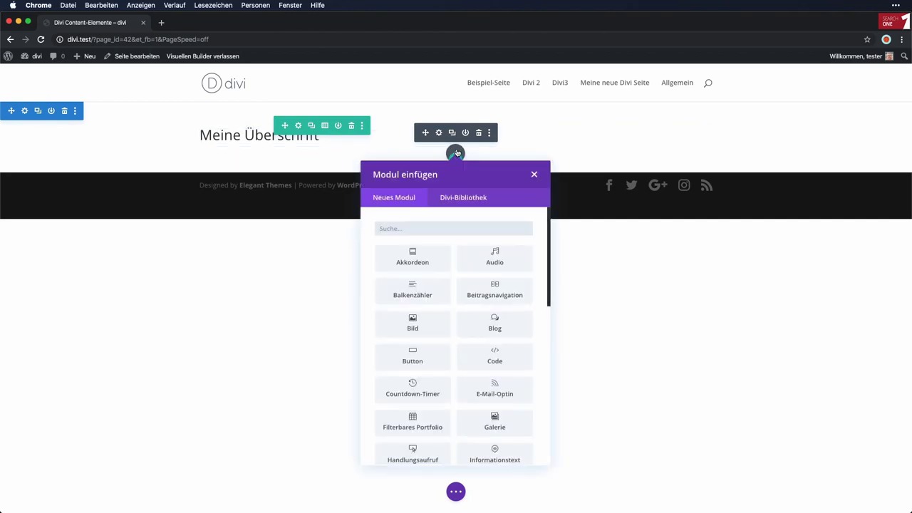
pyautogui.scroll(-10, 446, 353)
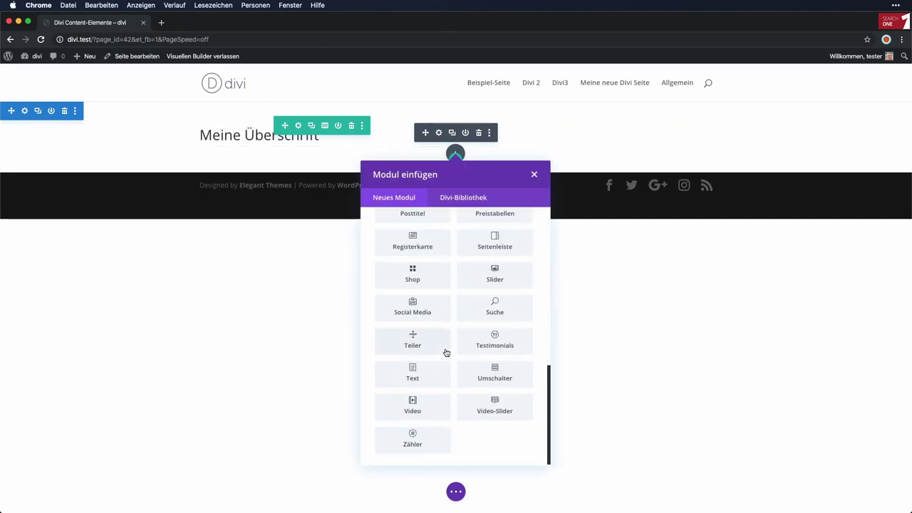
pyautogui.click(419, 367)
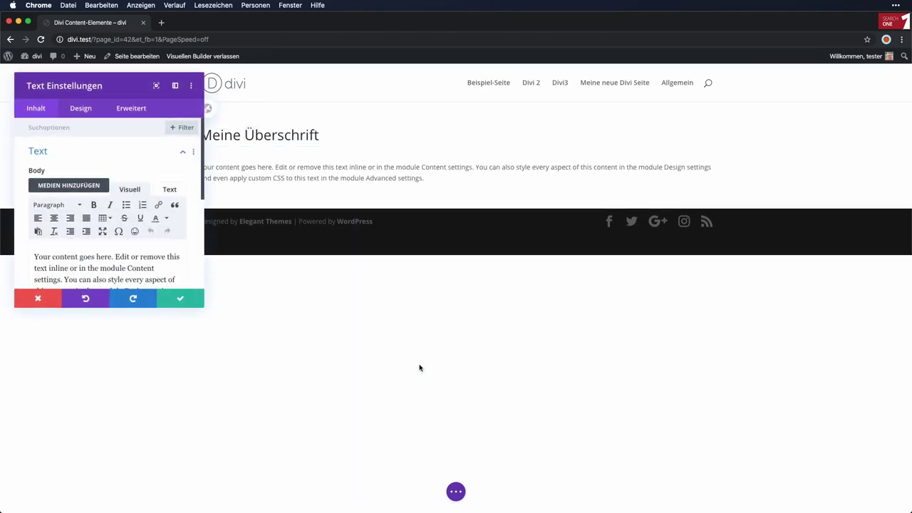
pyautogui.click(180, 297)
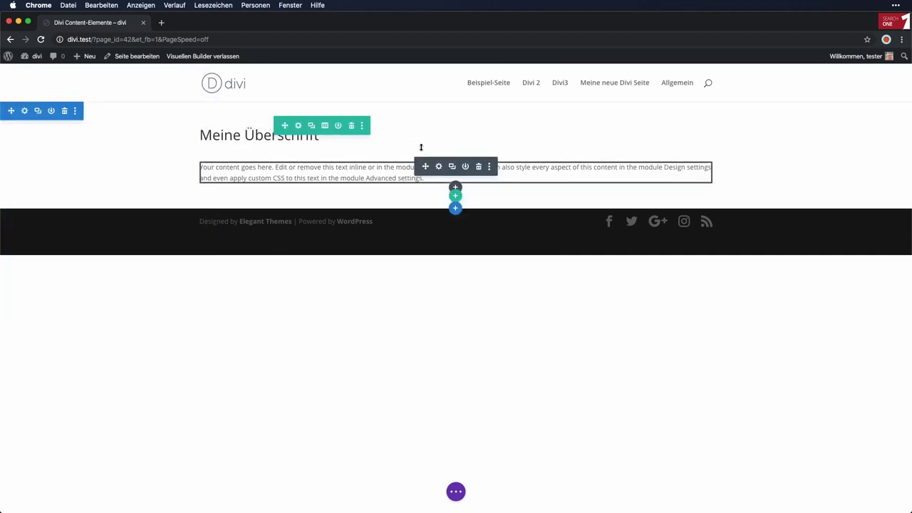
# - Insert a row with three equal columns below the text and add a Bild module to its first column
pyautogui.click(456, 196)
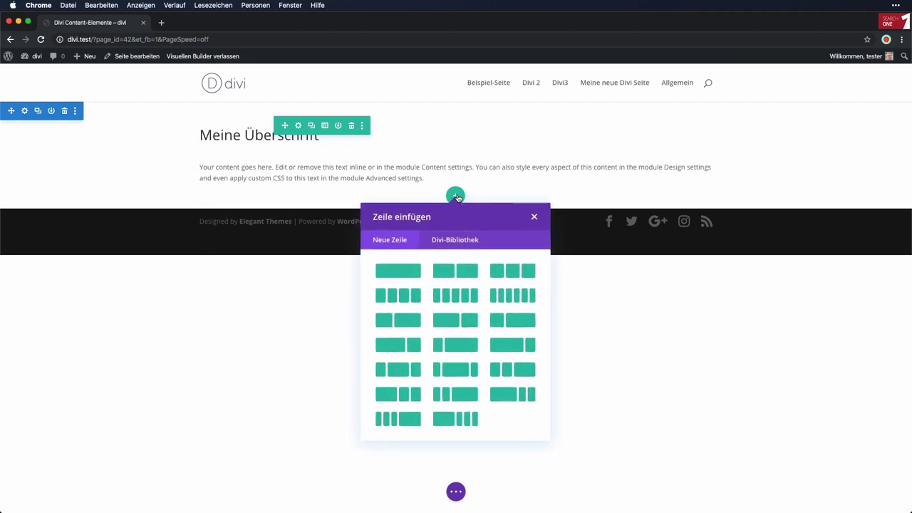
pyautogui.click(510, 273)
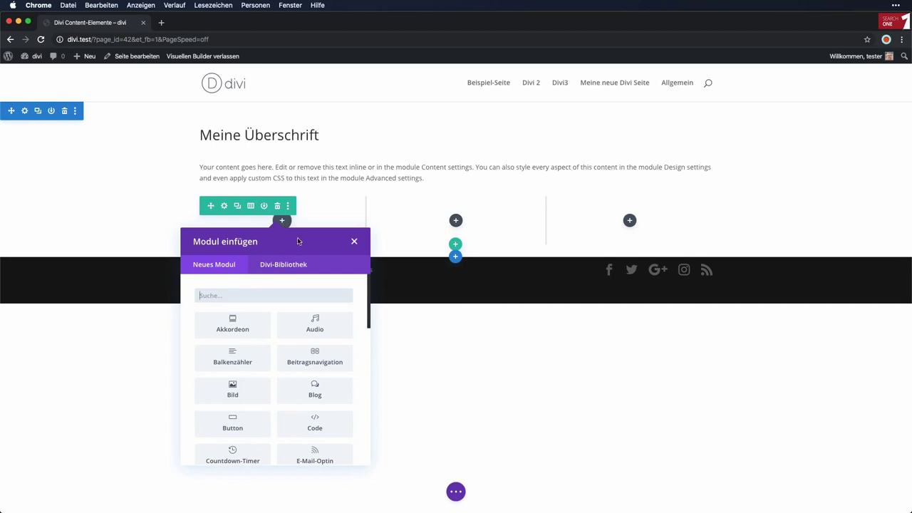
pyautogui.click(240, 399)
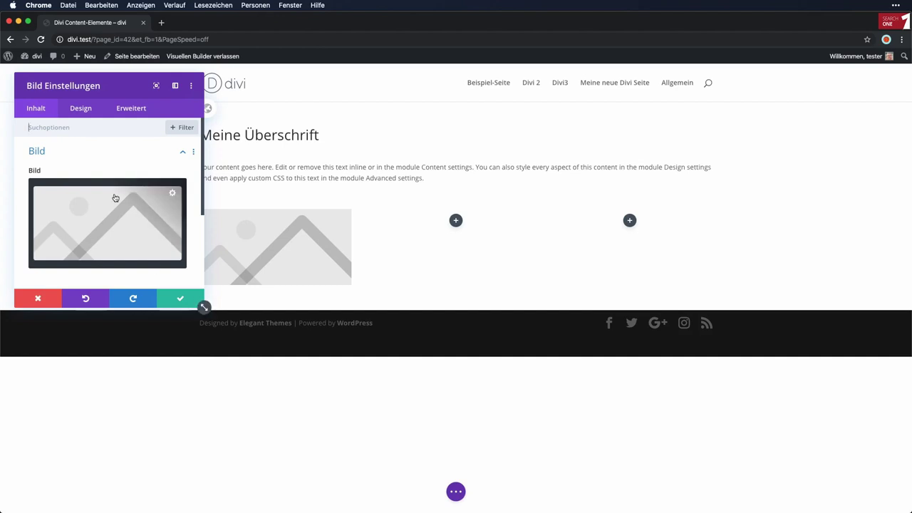
# - Use the dessert jar picture header-bg-2-2-2-2.jpg at full size (1440 × 887) in the first column's image module
pyautogui.click(114, 198)
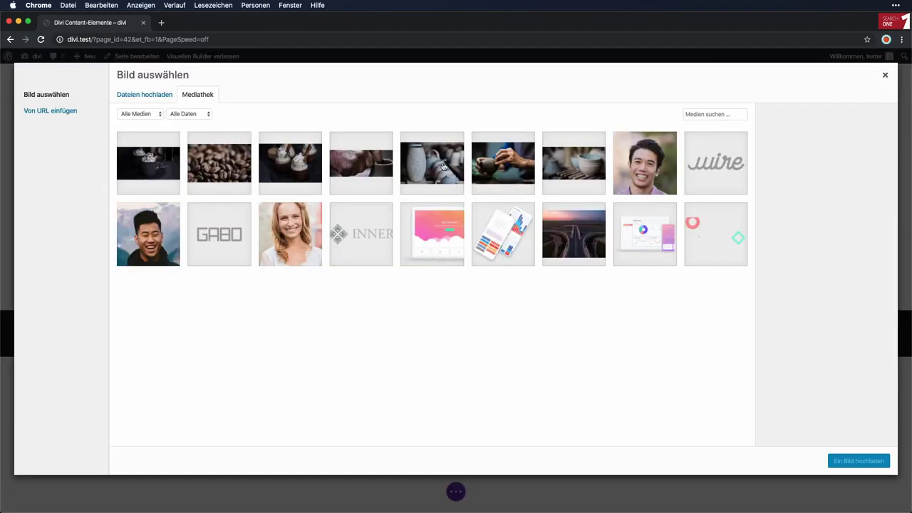
pyautogui.click(288, 158)
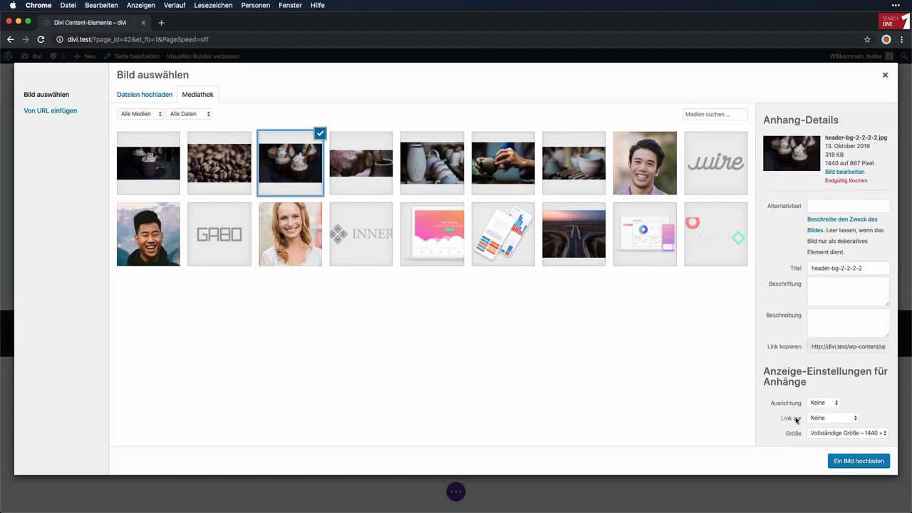
pyautogui.click(837, 432)
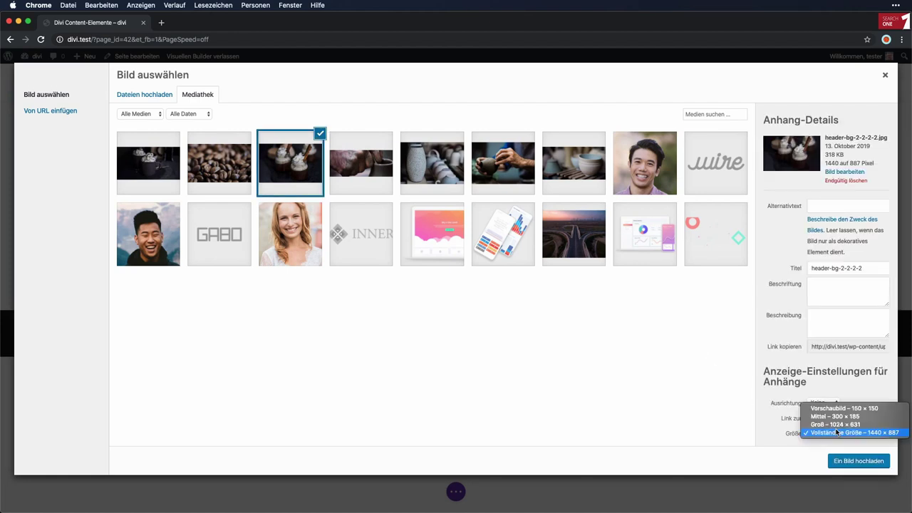
pyautogui.click(839, 416)
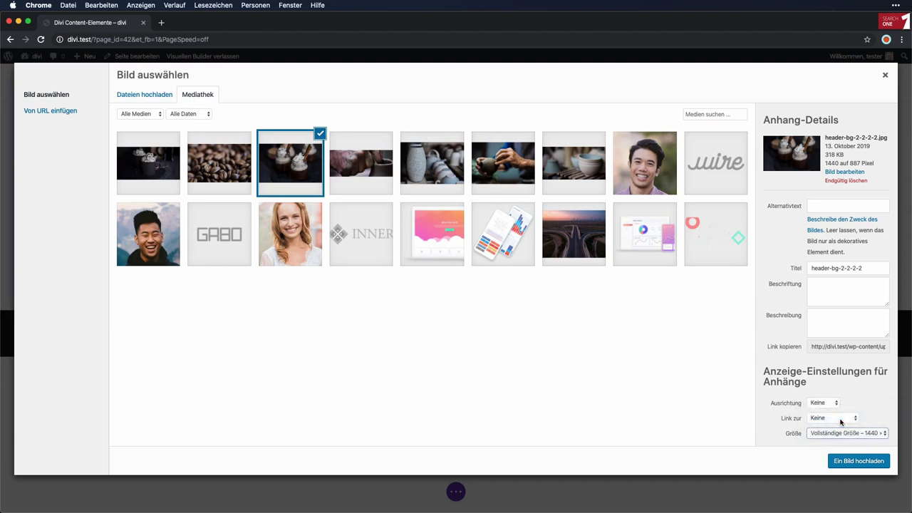
pyautogui.click(856, 462)
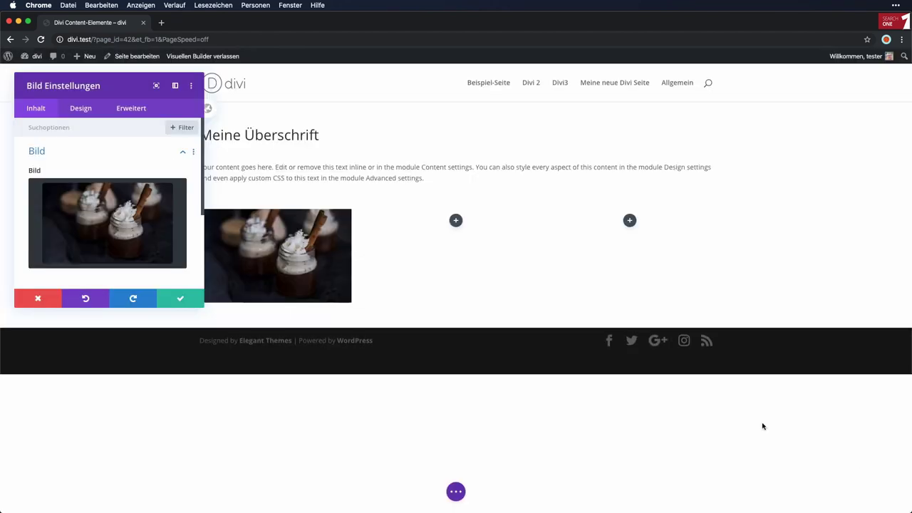
# - Add a Bild module to the middle column showing the patterned vase and cups from the media library
pyautogui.click(456, 222)
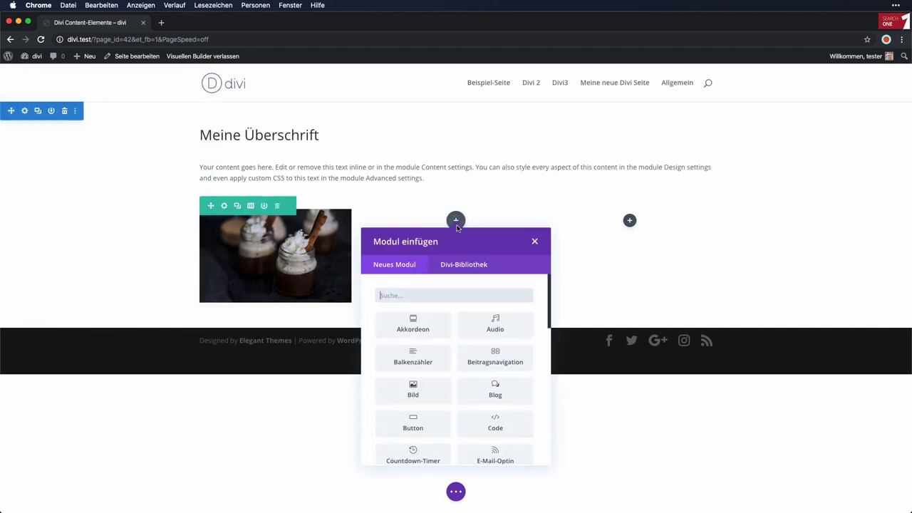
pyautogui.click(421, 402)
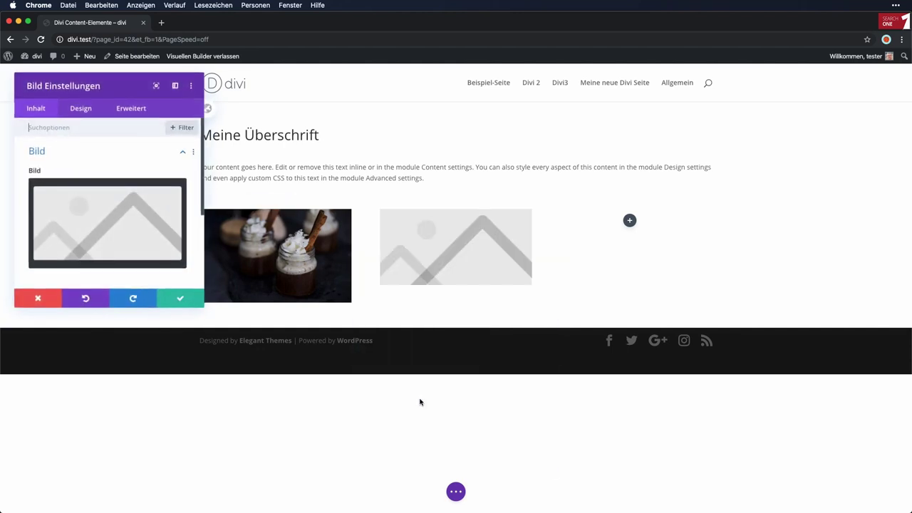
pyautogui.click(178, 213)
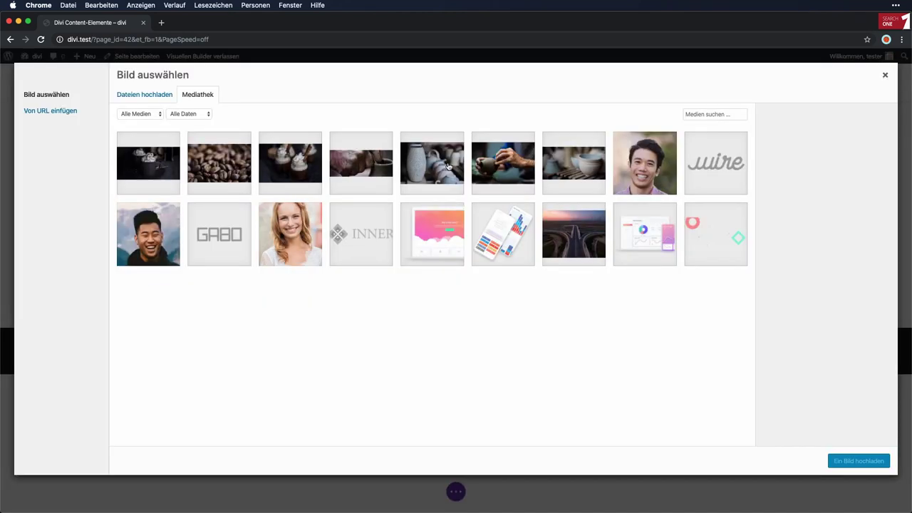
pyautogui.click(447, 166)
pyautogui.click(852, 460)
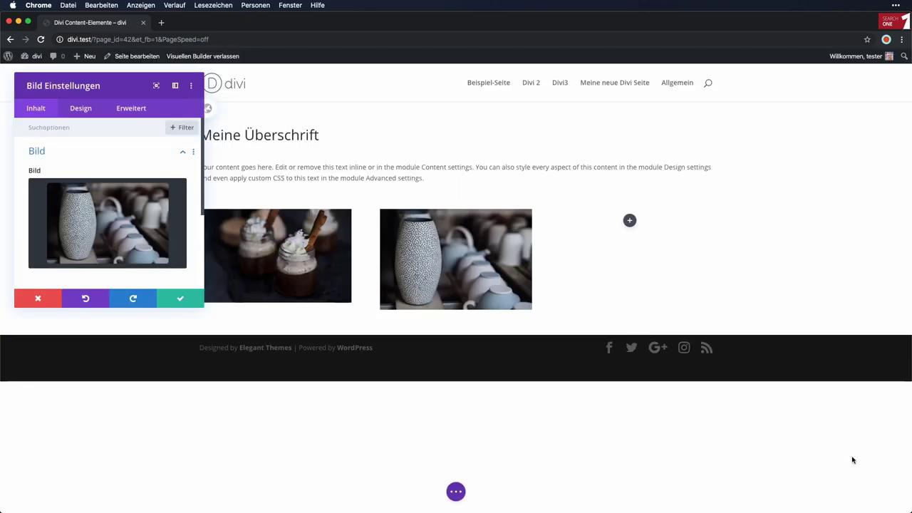
# - Add a Bild module to the third column showing the stacked bowls from the media library and save it
pyautogui.click(630, 220)
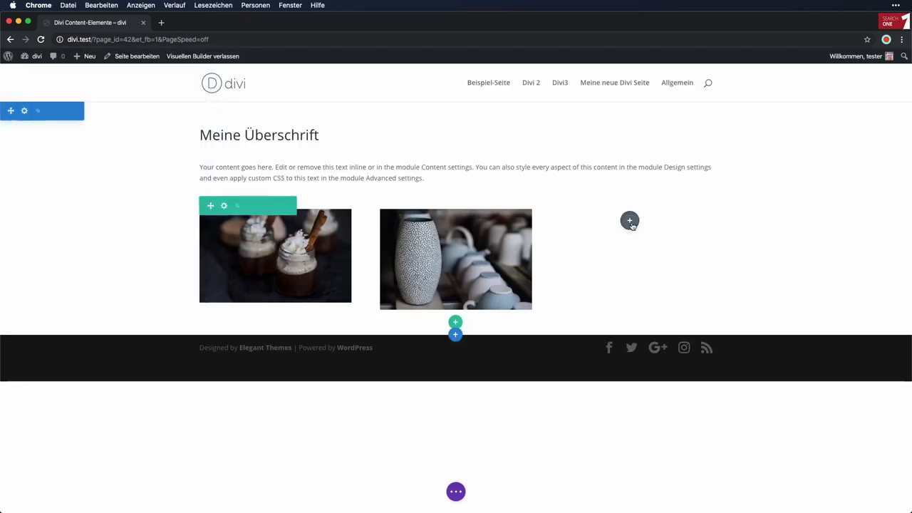
pyautogui.click(591, 388)
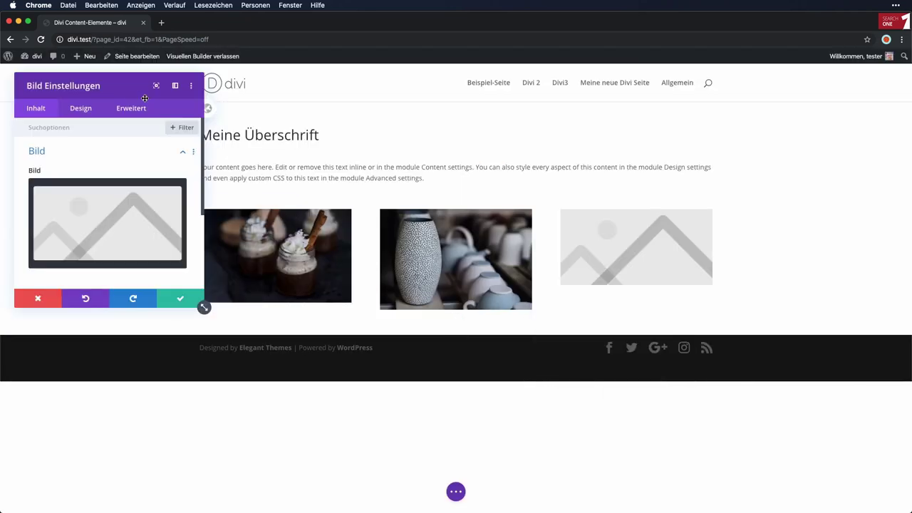
pyautogui.click(114, 214)
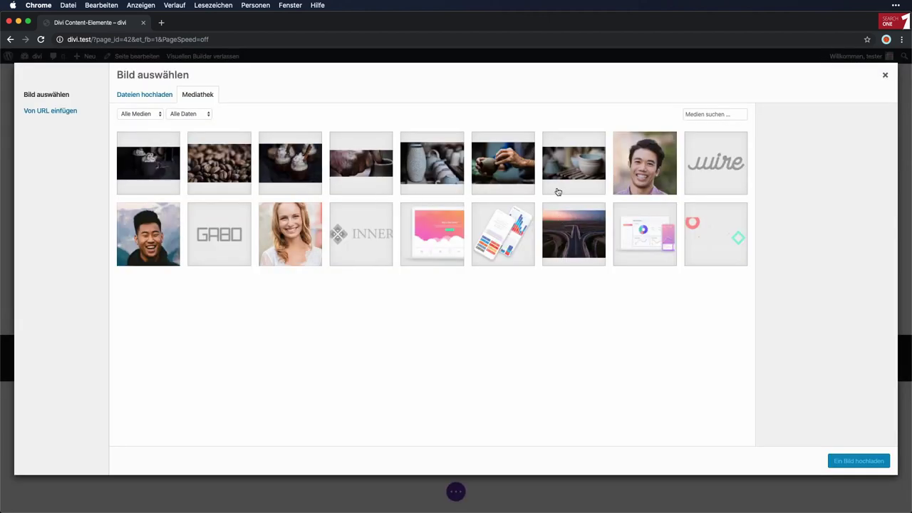
pyautogui.click(556, 190)
pyautogui.click(847, 464)
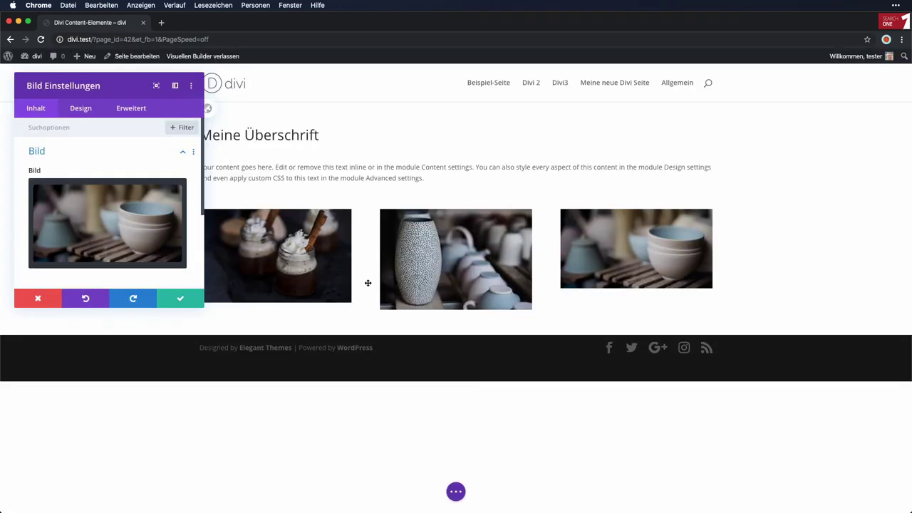
pyautogui.click(178, 294)
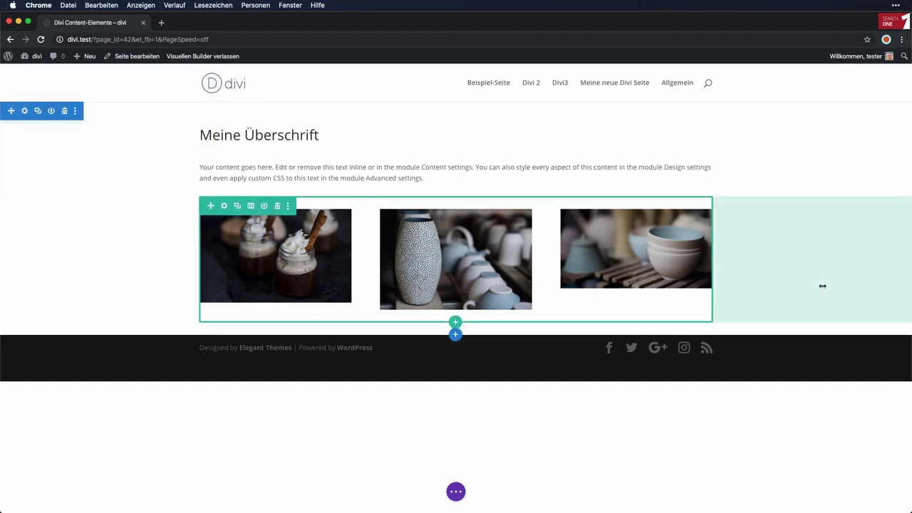
# - Add a regular section below the image row with a single-column row and insert a Handlungsaufruf module in it
pyautogui.click(456, 335)
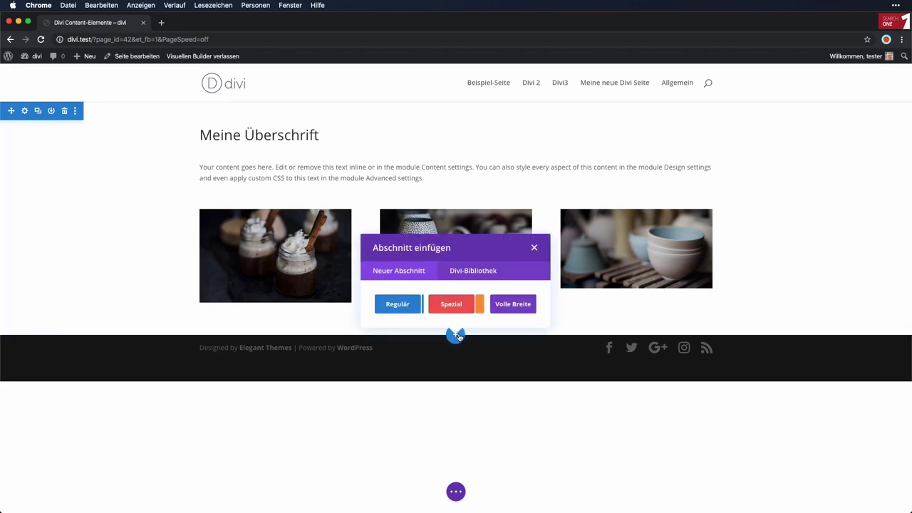
pyautogui.click(403, 307)
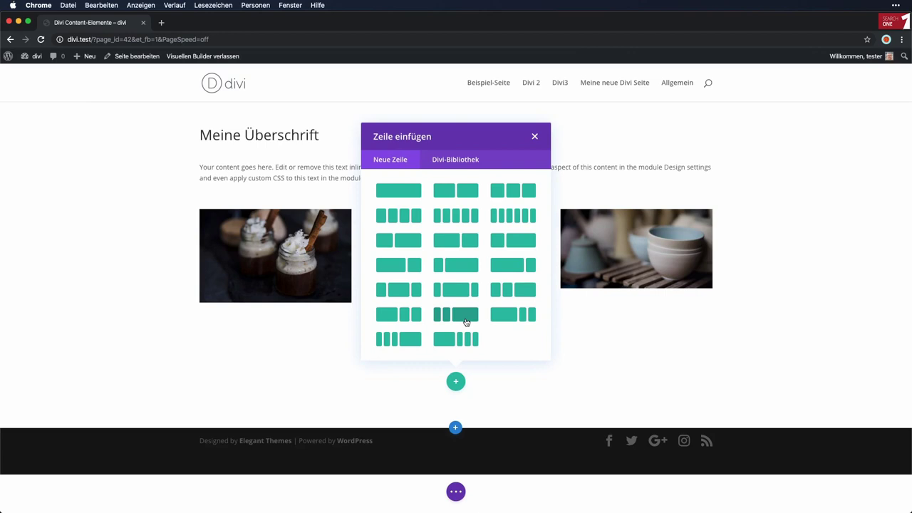
pyautogui.click(404, 189)
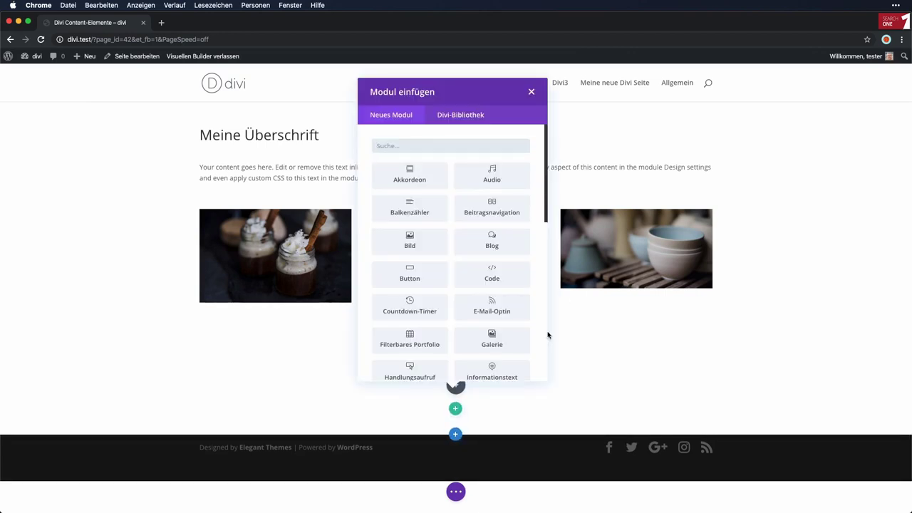
pyautogui.scroll(-2, 476, 269)
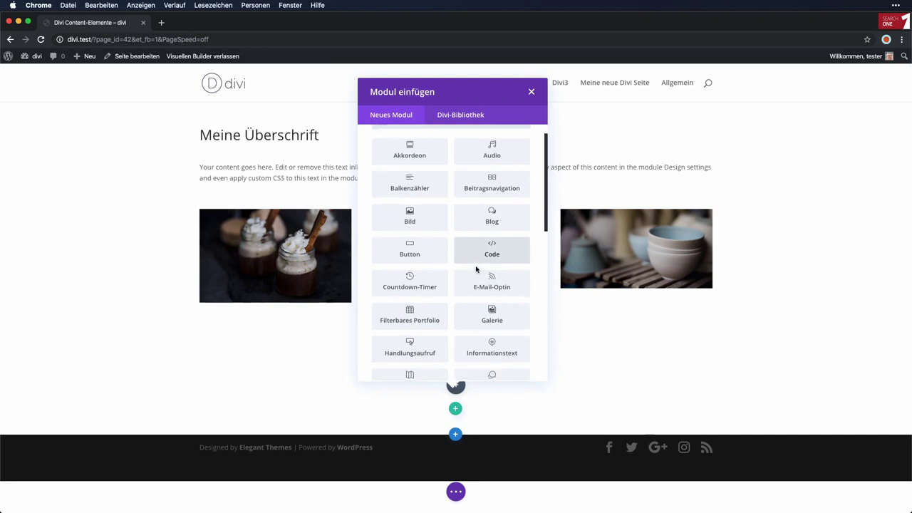
pyautogui.scroll(-2, 476, 270)
pyautogui.scroll(2, 476, 269)
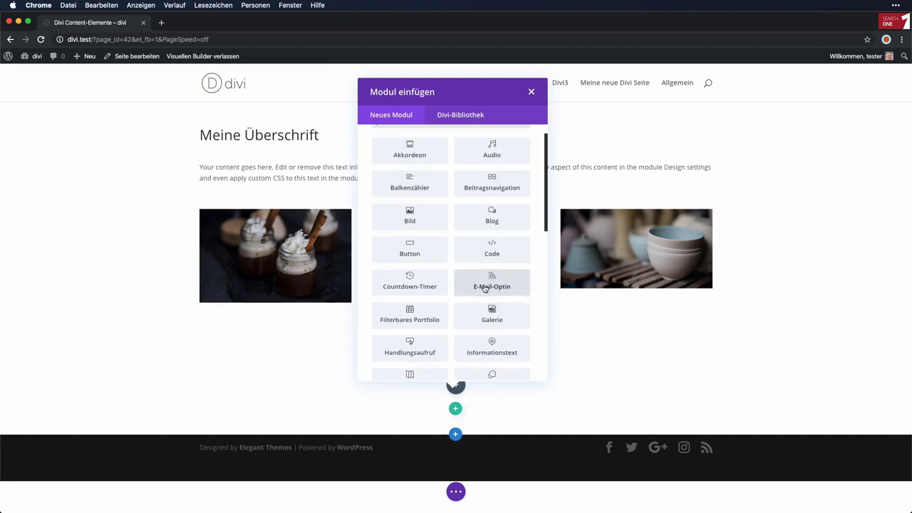
pyautogui.scroll(-2, 485, 288)
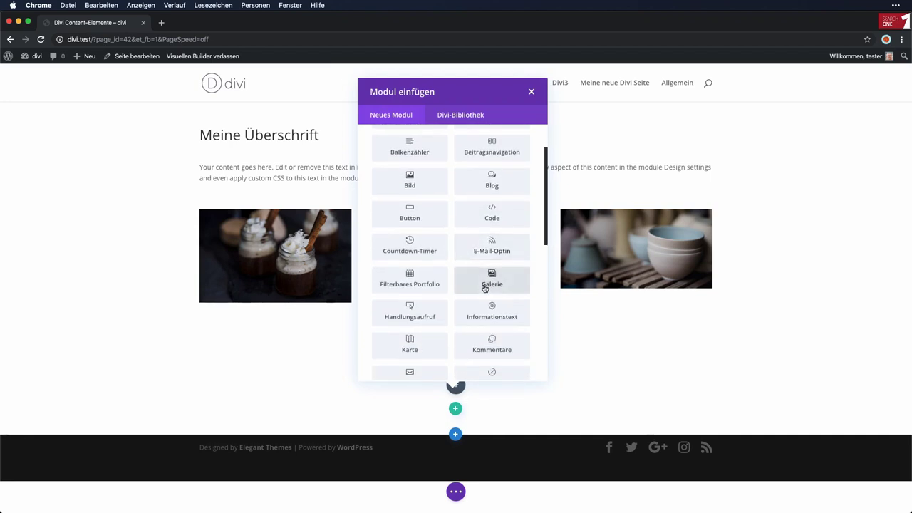
pyautogui.click(420, 318)
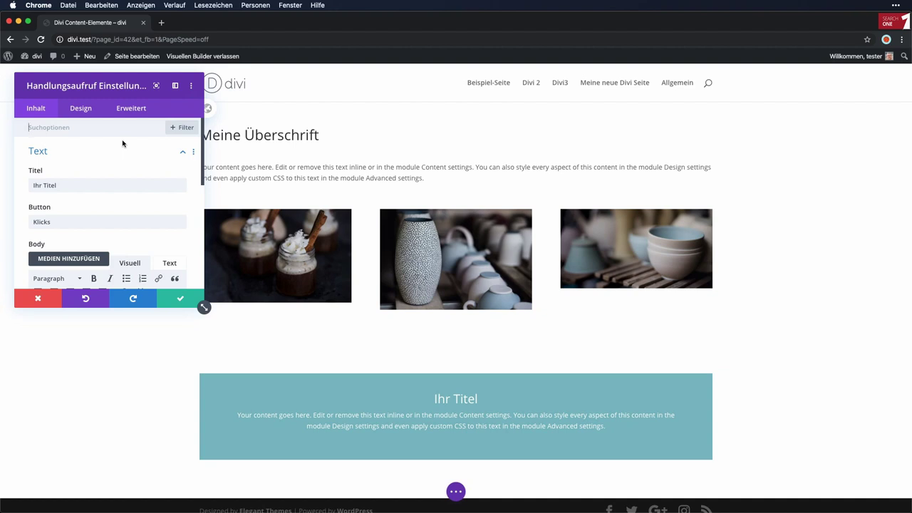
# - Review the call-to-action module's title, button and body text settings, and try docking the settings window before floating it again
pyautogui.tripleClick(74, 186)
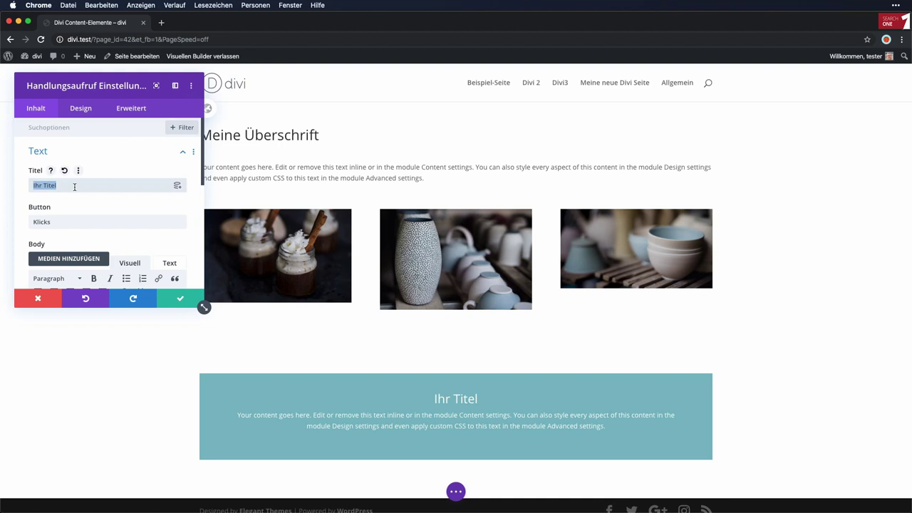
pyautogui.scroll(-2, 76, 207)
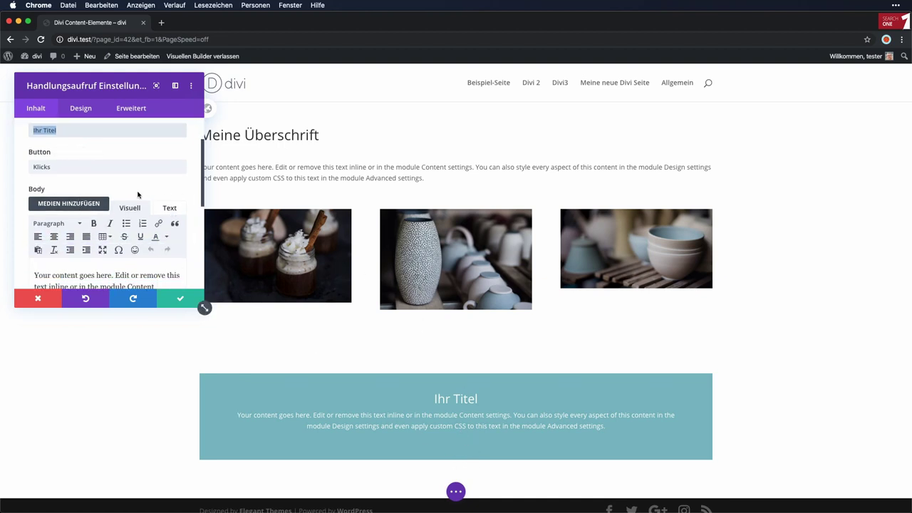
pyautogui.doubleClick(40, 166)
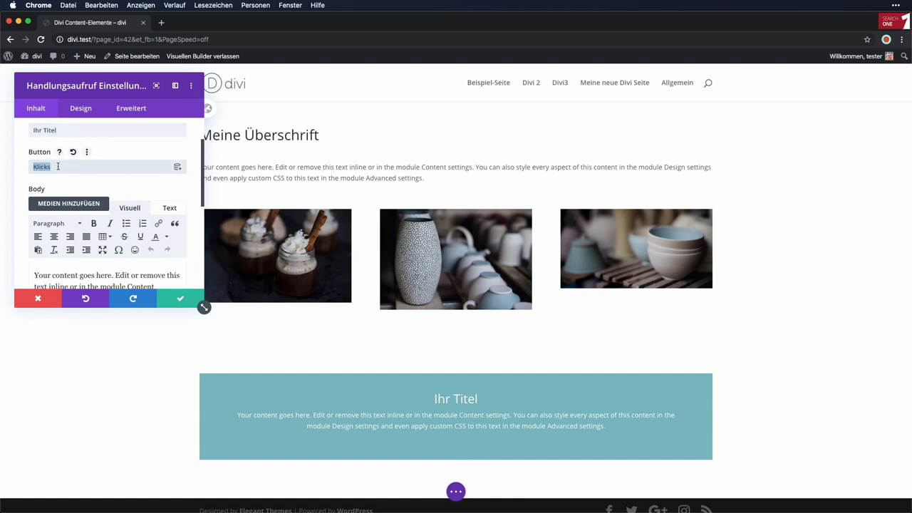
pyautogui.scroll(-5, 64, 168)
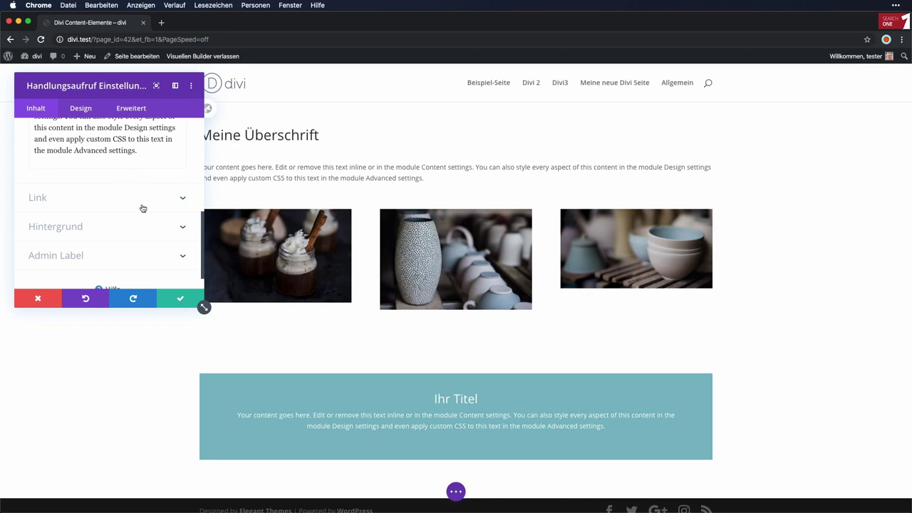
pyautogui.click(175, 86)
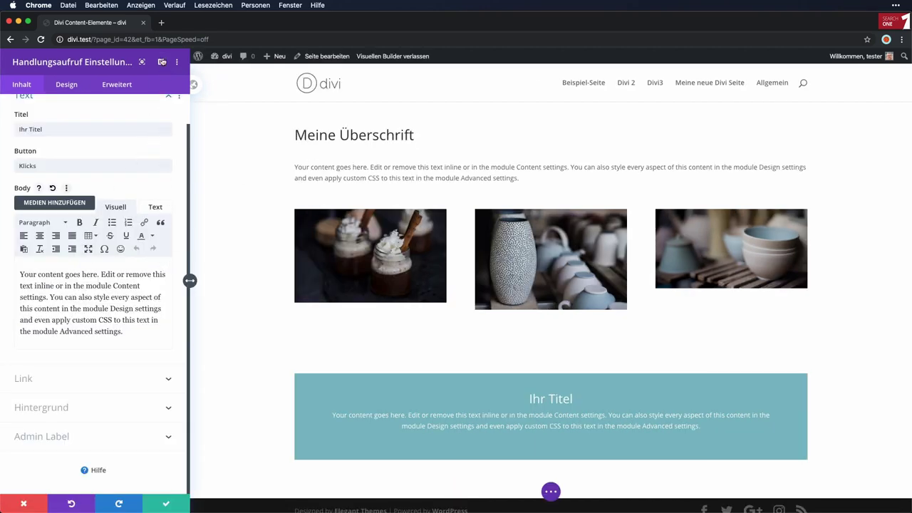
pyautogui.click(162, 62)
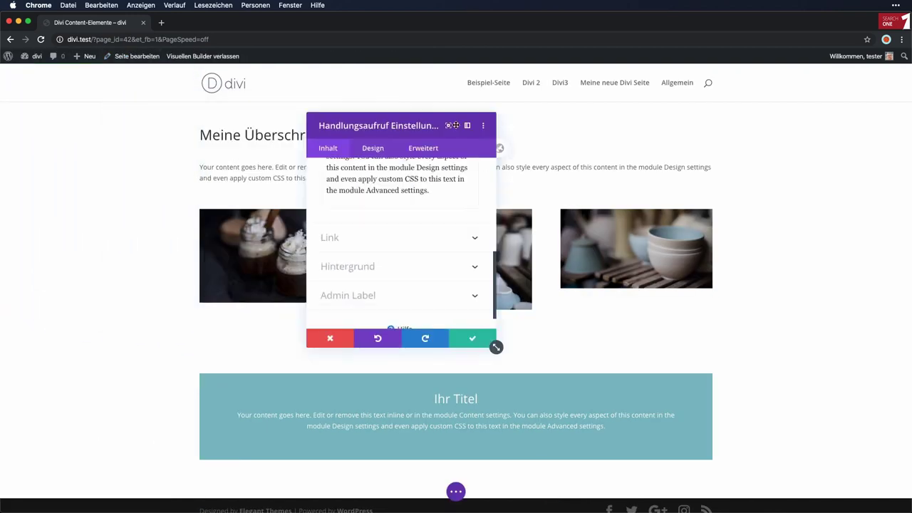
pyautogui.moveTo(456, 125); pyautogui.dragTo(135, 111)
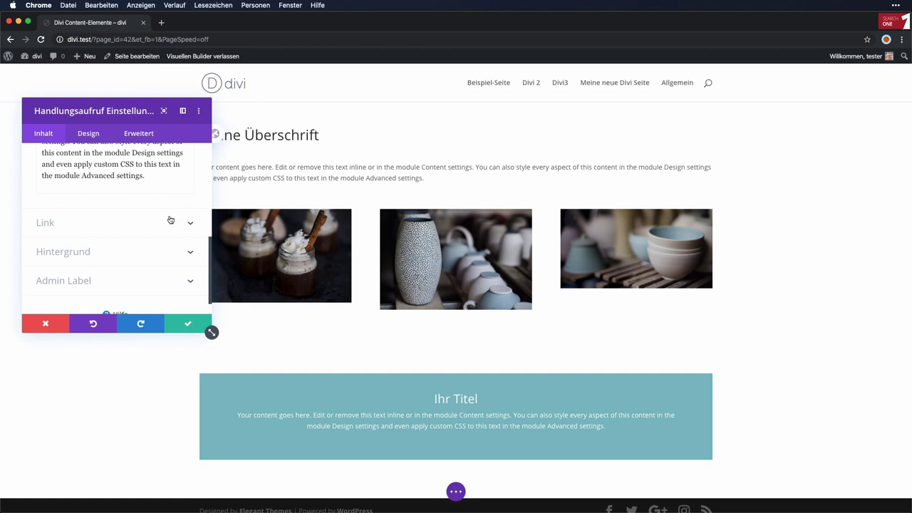
pyautogui.scroll(-2, 170, 220)
pyautogui.scroll(10, 171, 218)
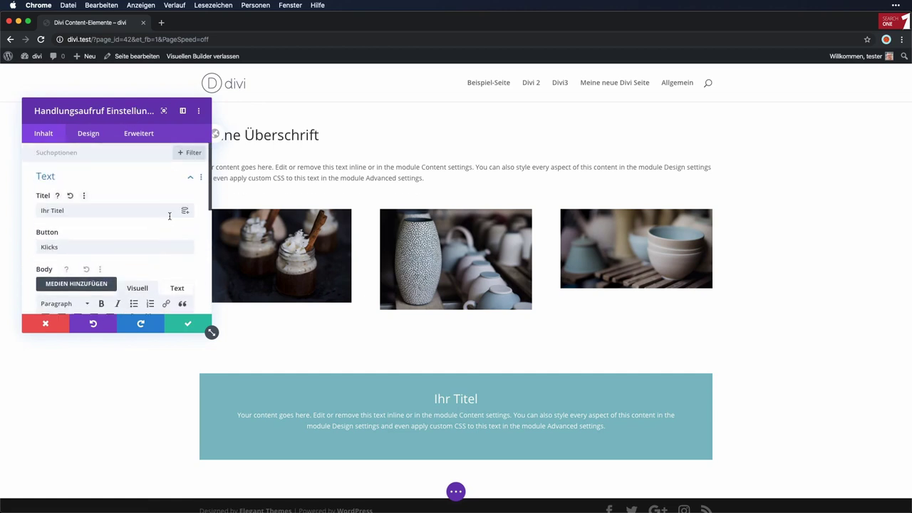
pyautogui.scroll(-10, 169, 218)
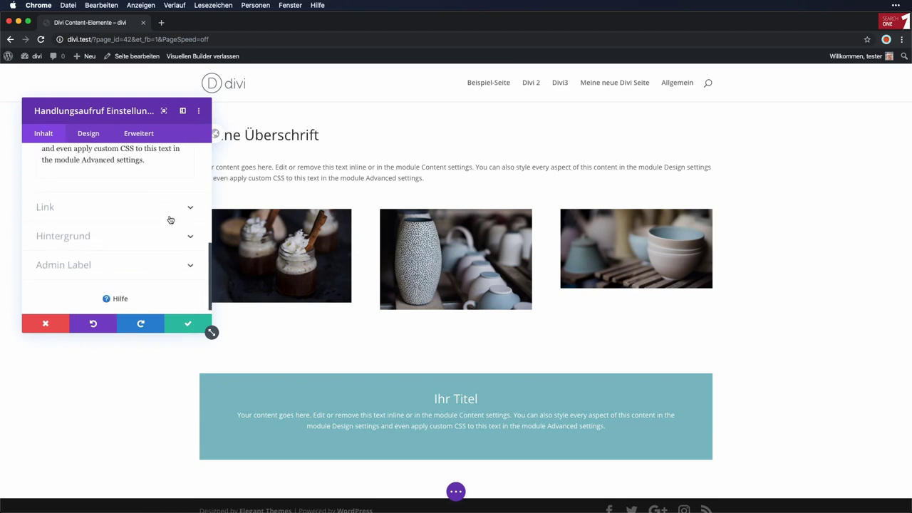
pyautogui.click(157, 211)
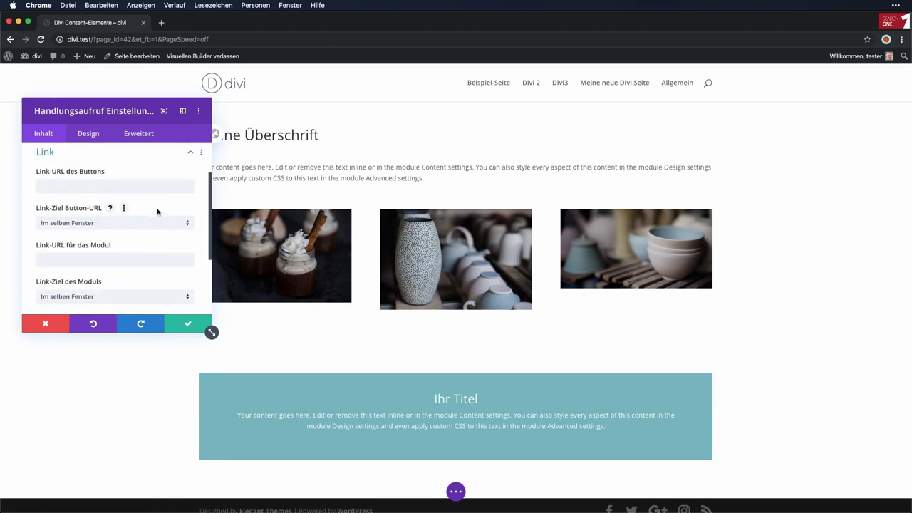
pyautogui.click(70, 189)
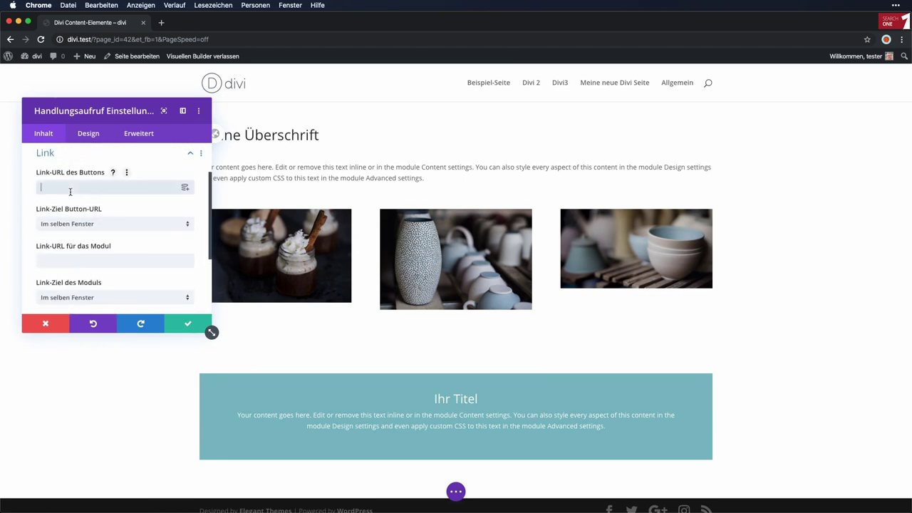
pyautogui.write('https://divi.test/')
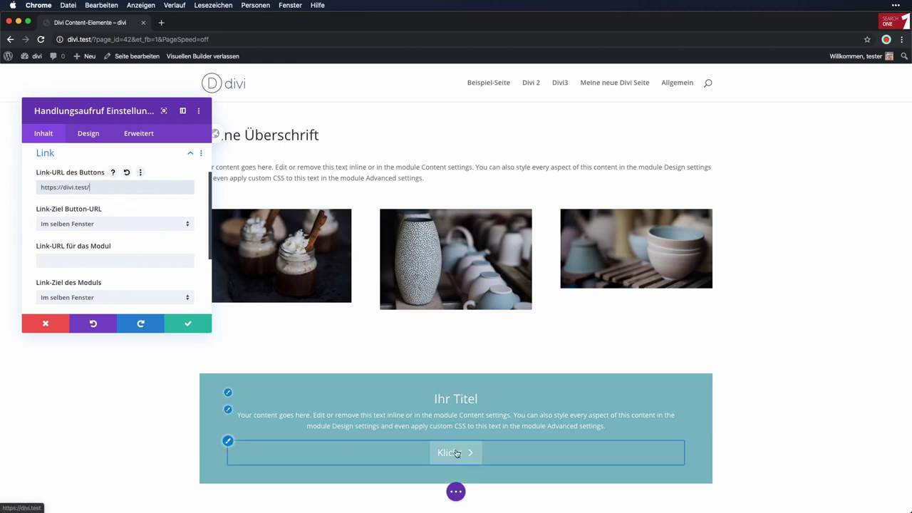
# - Change the call-to-action button text to "Klicke hier" and close the module settings
pyautogui.scroll(2, 136, 236)
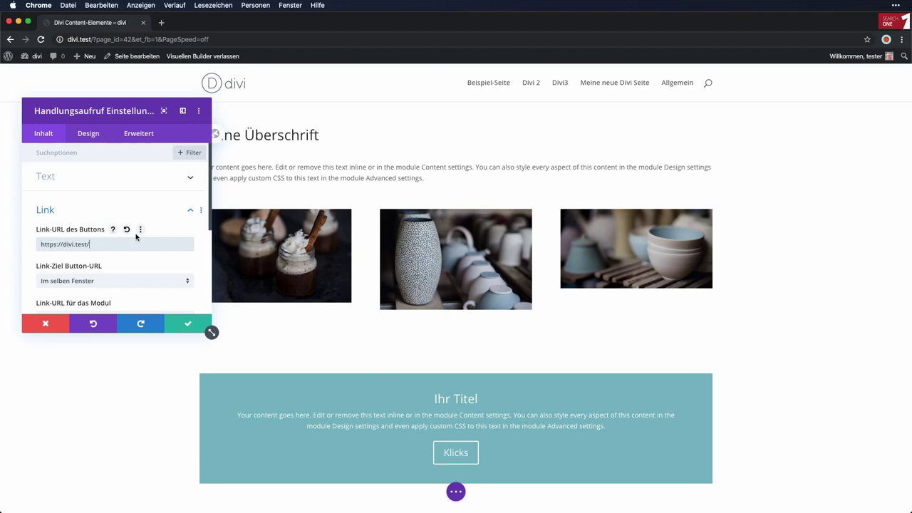
pyautogui.click(189, 209)
pyautogui.click(190, 178)
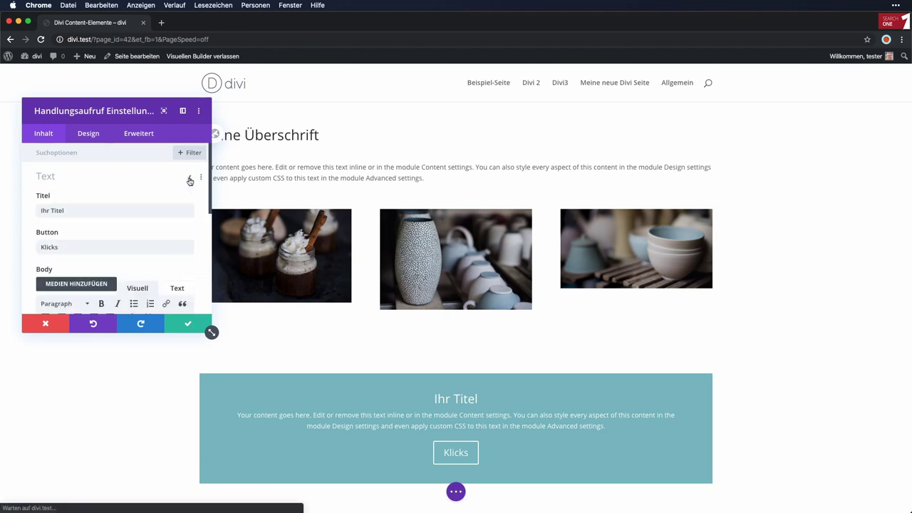
pyautogui.doubleClick(56, 249)
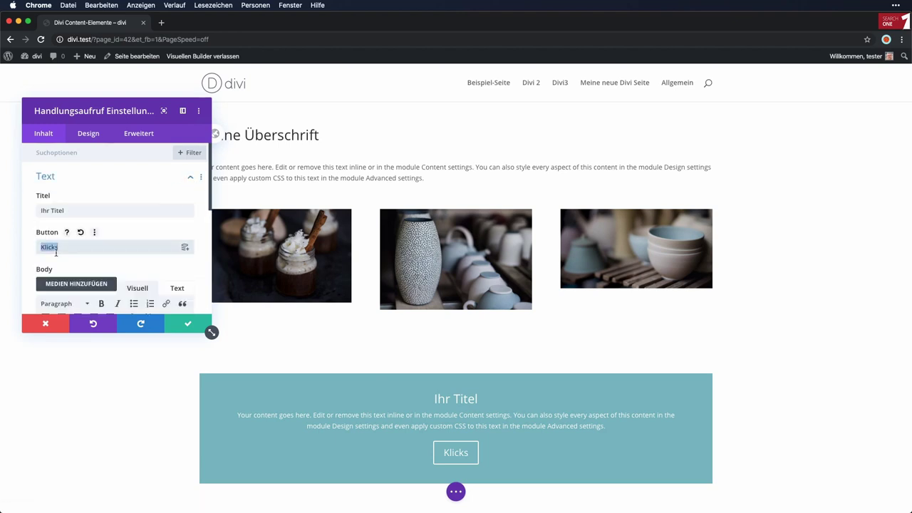
pyautogui.write('Klicke hier')
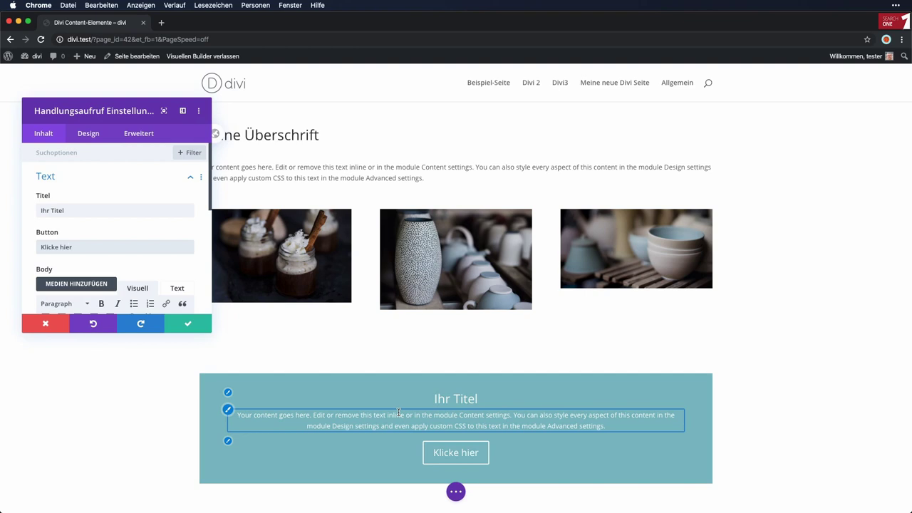
pyautogui.press('Escape')
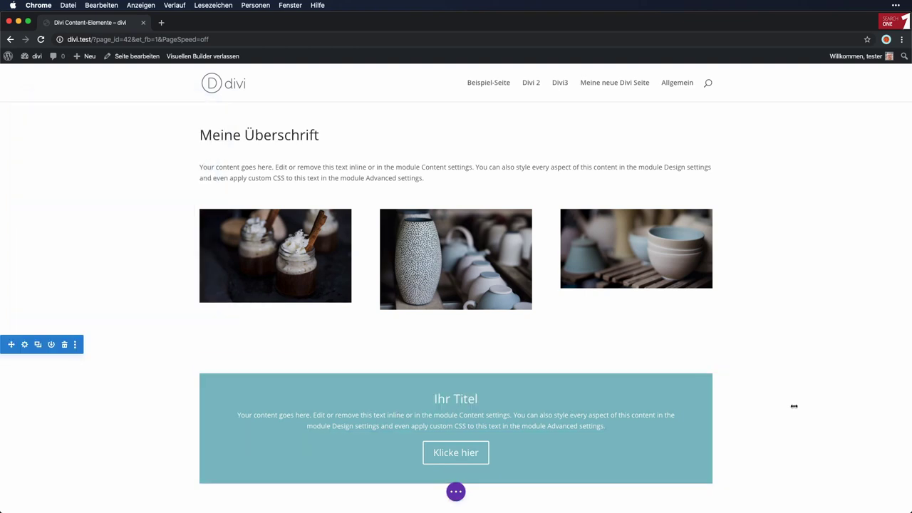
# - Give the section containing the call-to-action a dark blue background colour, #221f60
pyautogui.scroll(-2, 792, 405)
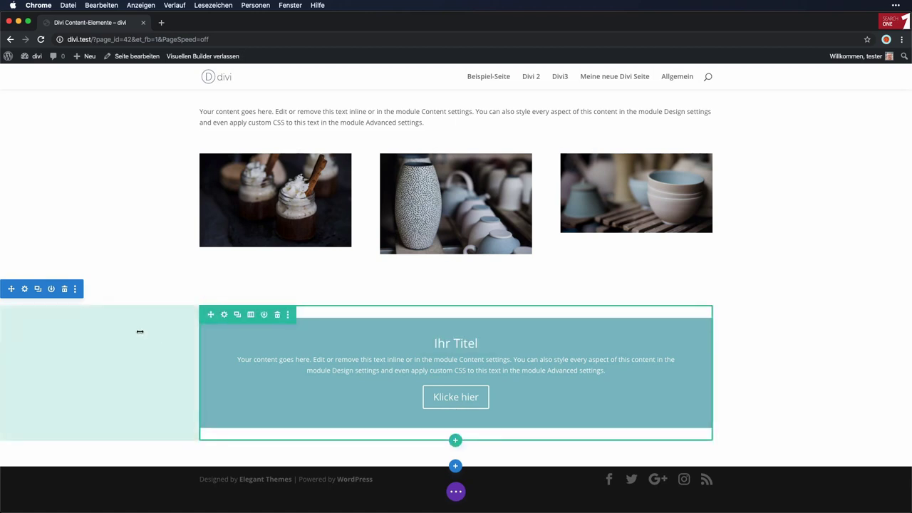
pyautogui.click(24, 289)
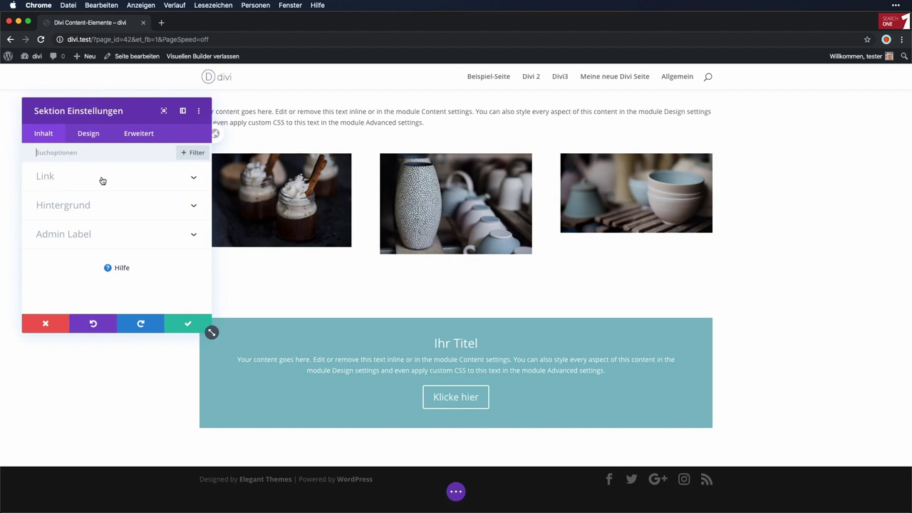
pyautogui.click(126, 205)
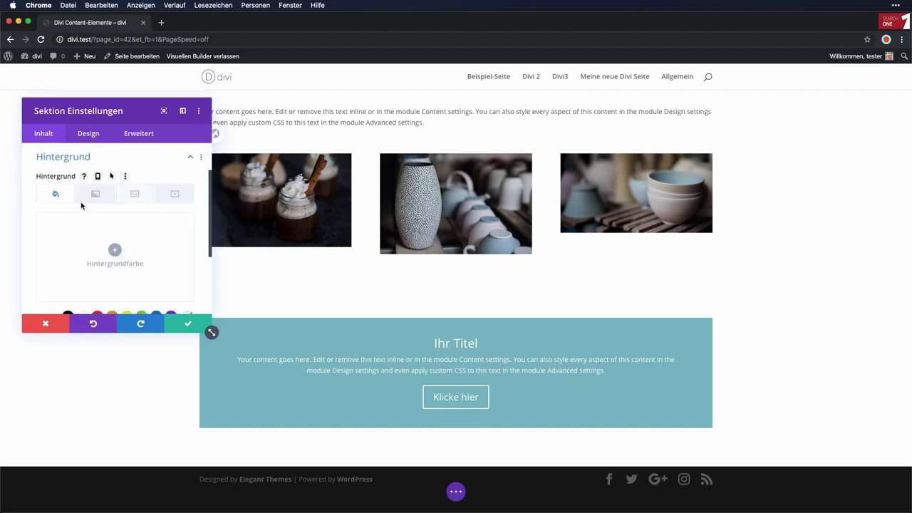
pyautogui.click(115, 246)
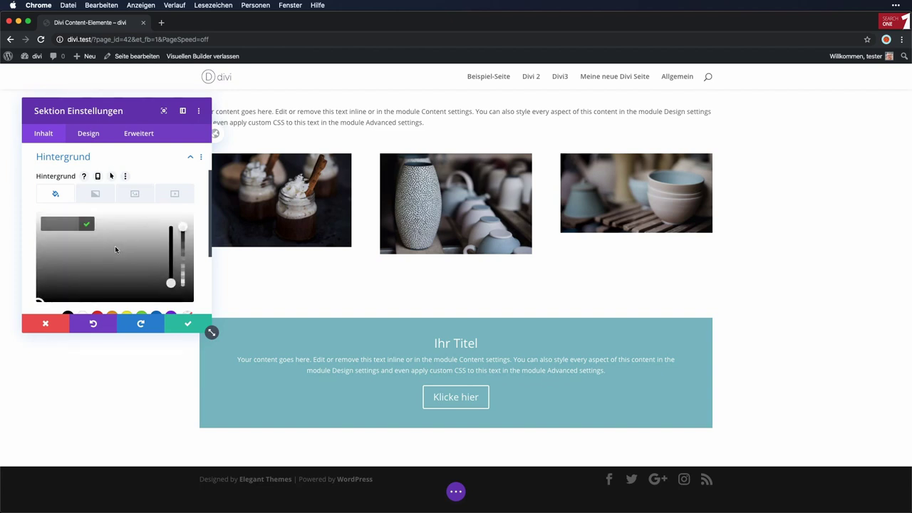
pyautogui.moveTo(66, 295)
pyautogui.mouseDown()
pyautogui.moveTo(113, 257)
pyautogui.moveTo(170, 278)
pyautogui.moveTo(174, 253)
pyautogui.mouseUp()
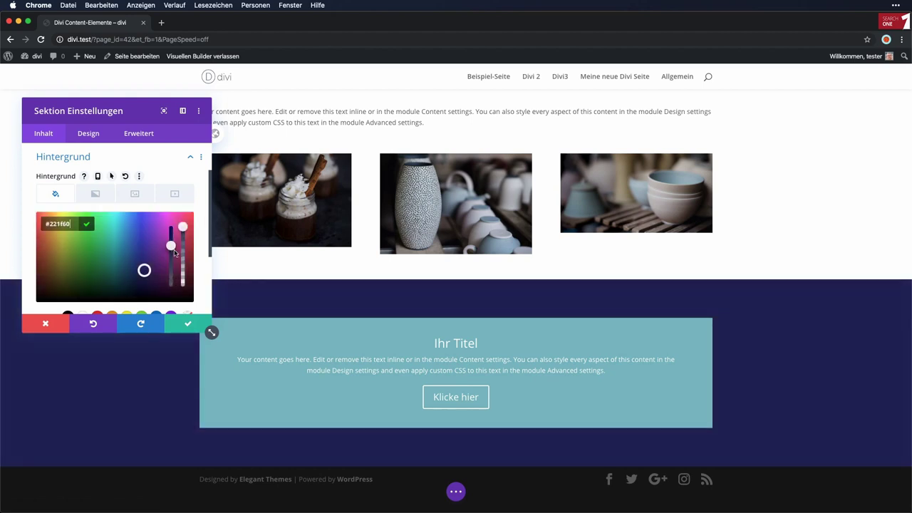
pyautogui.click(64, 194)
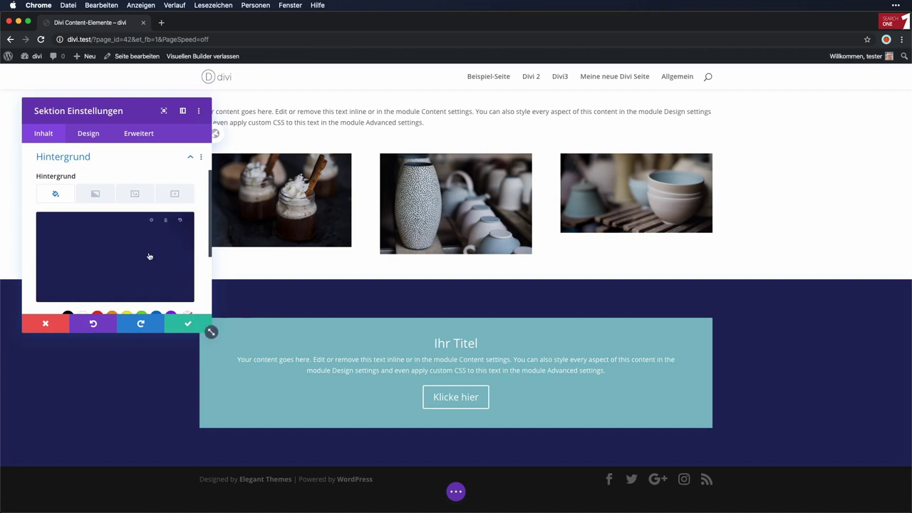
# - Try an olive green swatch as the section's background colour, and replace it with the saved green #7CDA24
pyautogui.moveTo(118, 240)
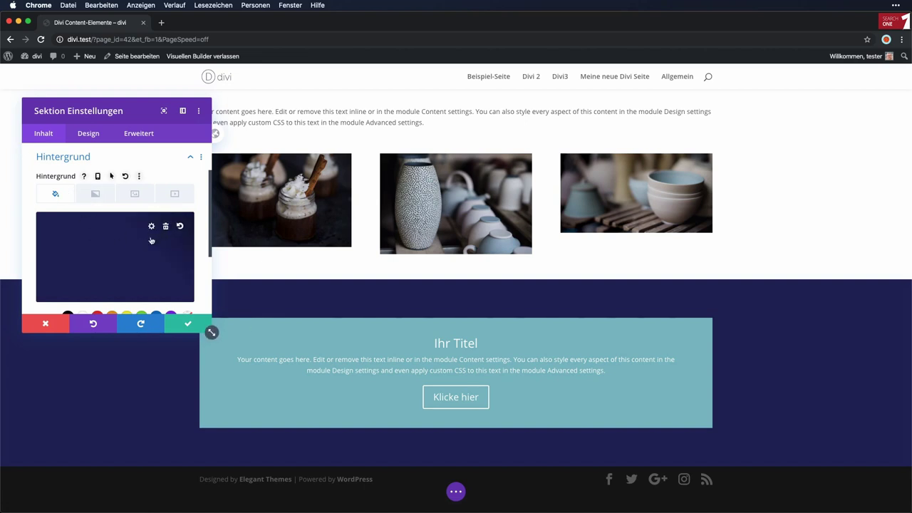
pyautogui.scroll(-1, 146, 265)
pyautogui.rightClick(145, 264)
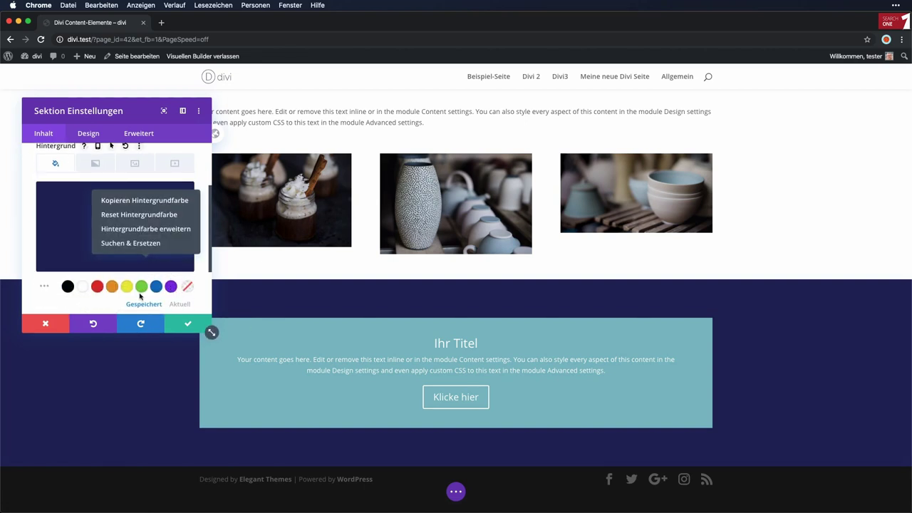
pyautogui.scroll(-1, 71, 285)
pyautogui.click(46, 261)
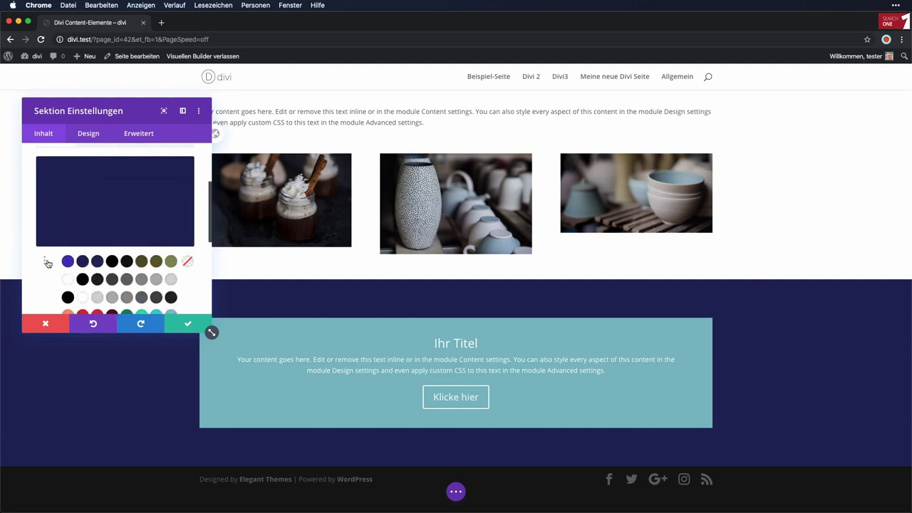
pyautogui.scroll(-1, 47, 263)
pyautogui.click(172, 246)
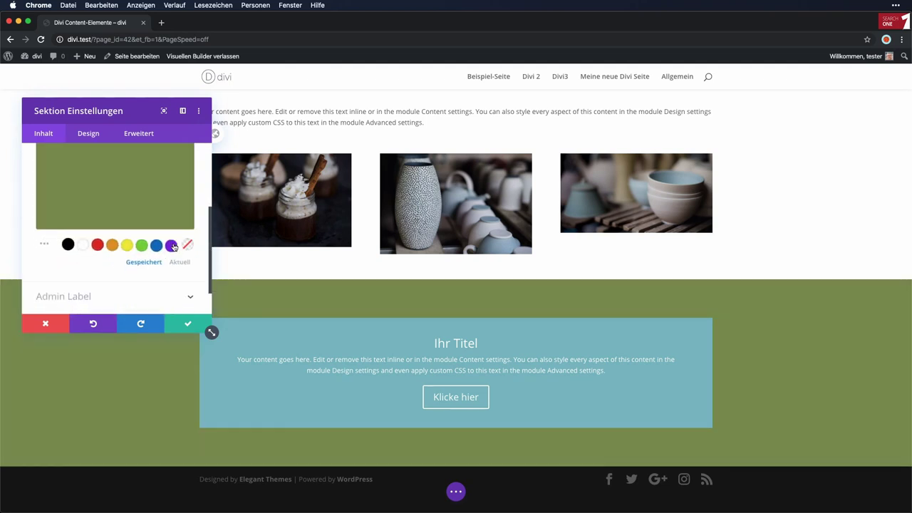
pyautogui.click(143, 245)
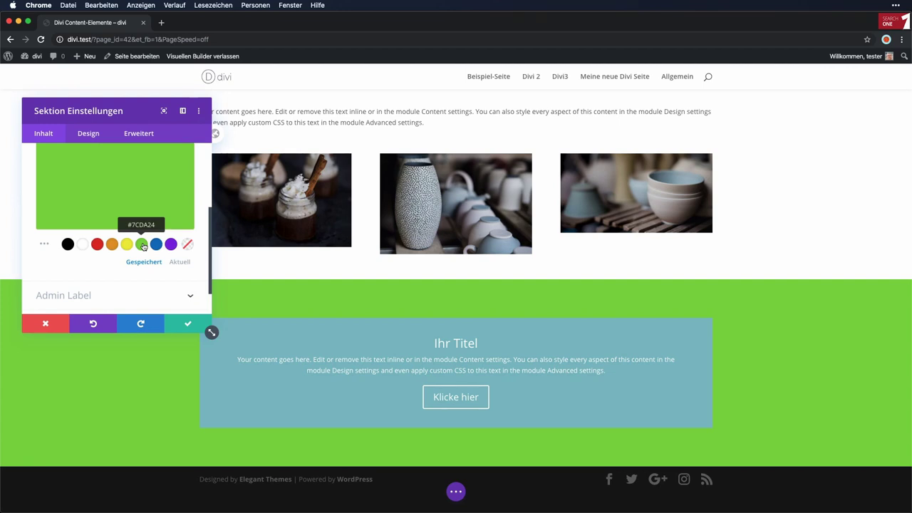
# - Replace the call-to-action section's background colour with the custom hex value #7EBEC5 and save the section settings
pyautogui.scroll(3, 129, 236)
pyautogui.click(113, 220)
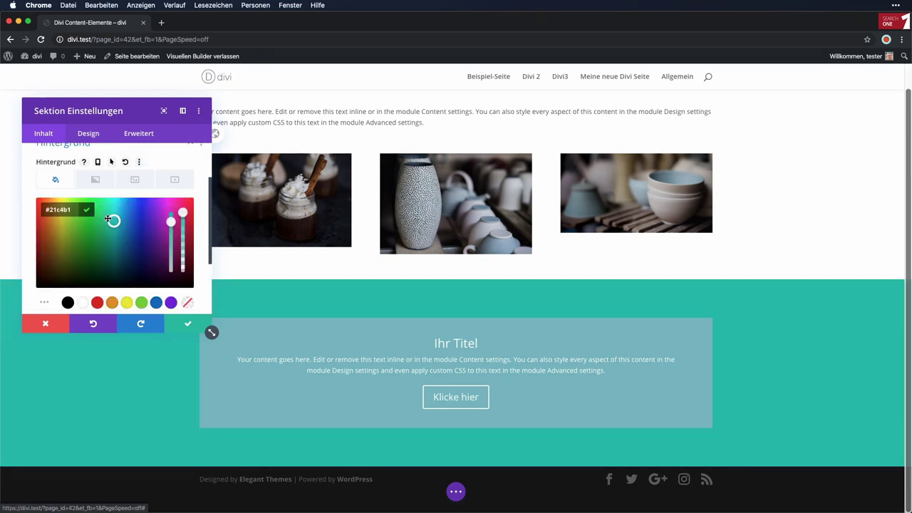
pyautogui.doubleClick(61, 210)
pyautogui.write('#7E1EC5')
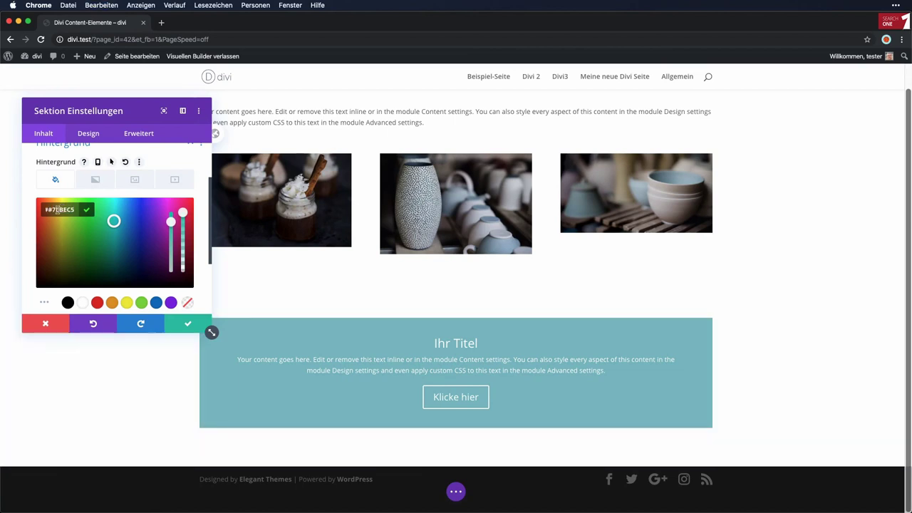
pyautogui.click(56, 211)
pyautogui.press('BackSpace')
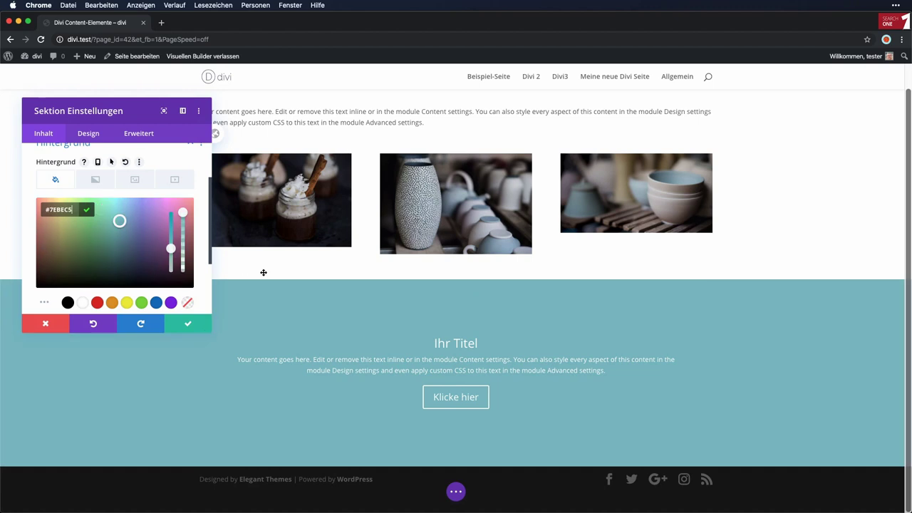
pyautogui.click(190, 325)
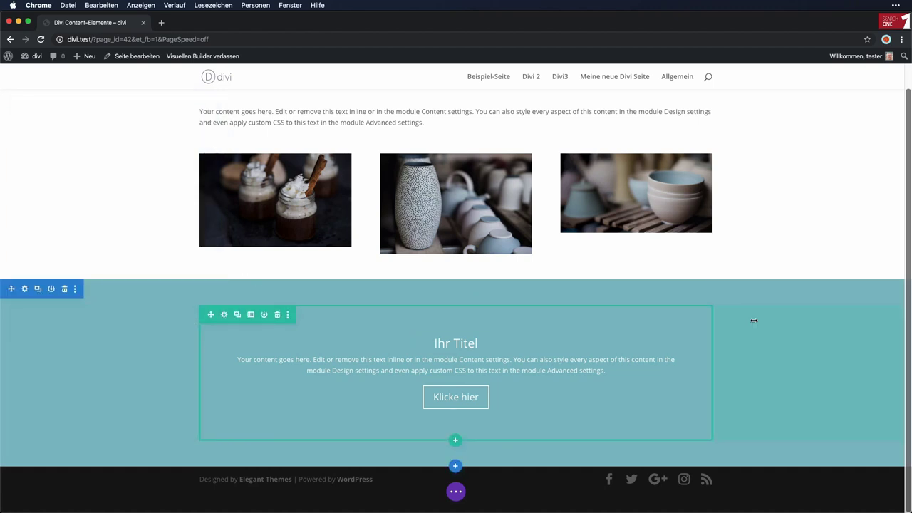
# - Add a regular section below the call-to-action section, with a single-column row containing a Slider module
pyautogui.click(455, 468)
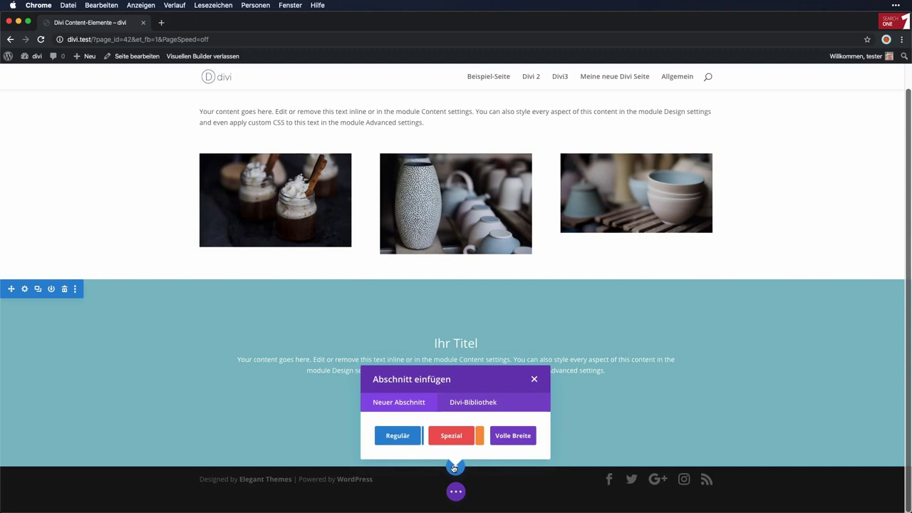
pyautogui.click(407, 436)
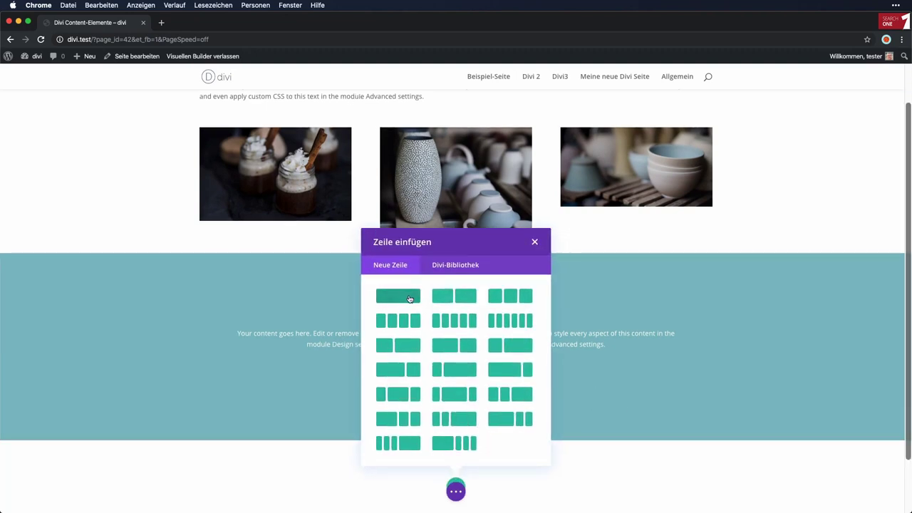
pyautogui.click(409, 299)
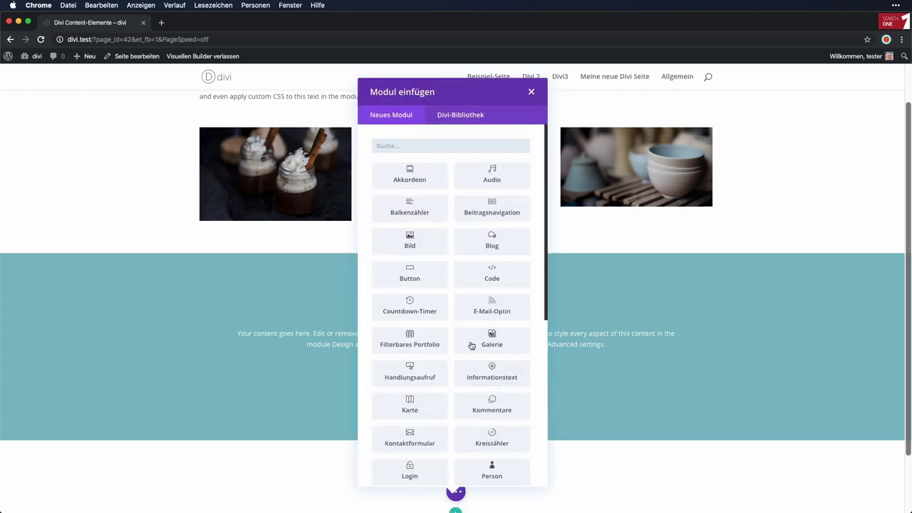
pyautogui.scroll(-8, 471, 346)
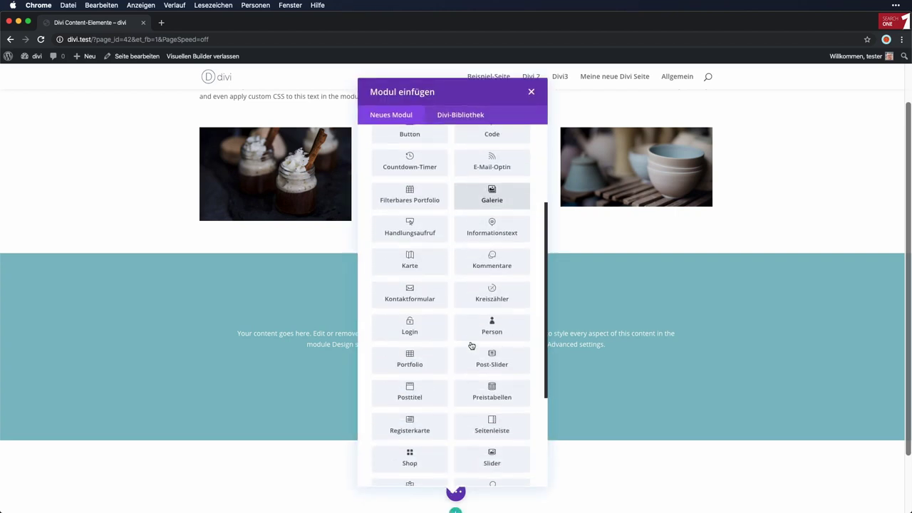
pyautogui.scroll(-1, 470, 345)
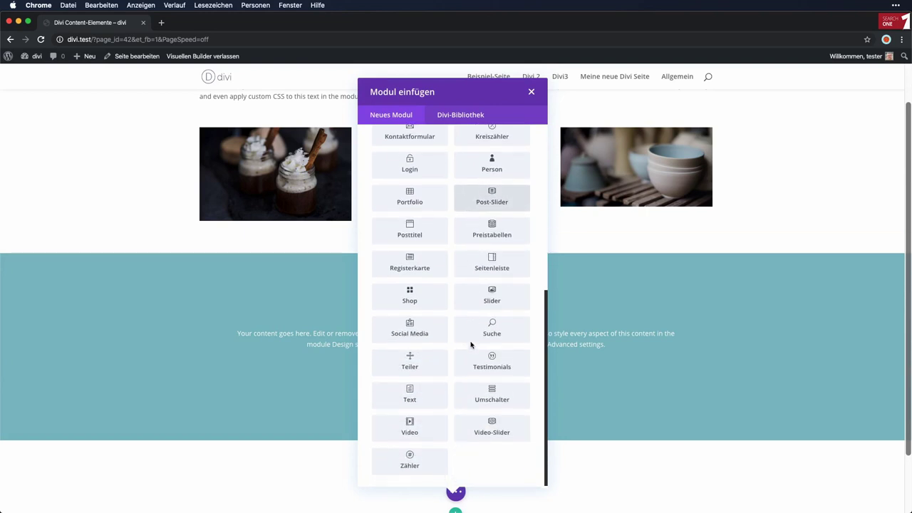
pyautogui.click(496, 299)
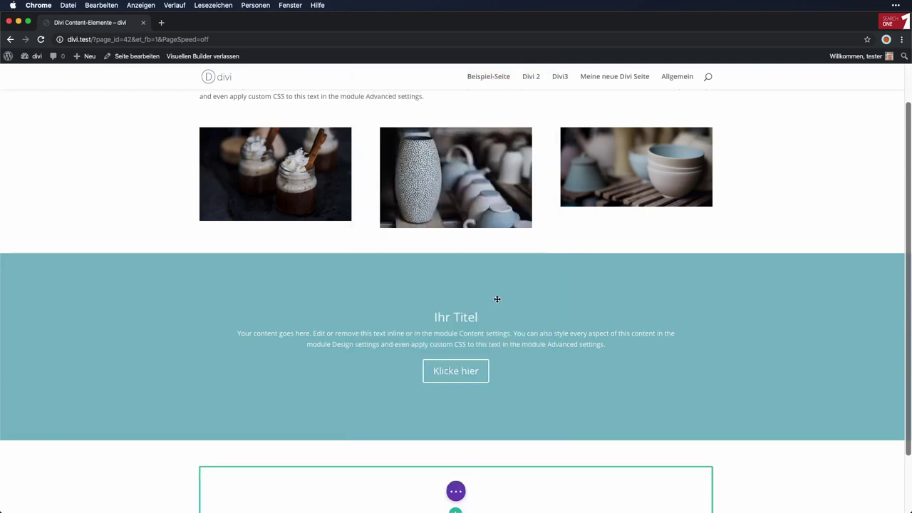
# - Look through the slider's content settings and add a new slide below the two default ones
pyautogui.scroll(-4, 128, 257)
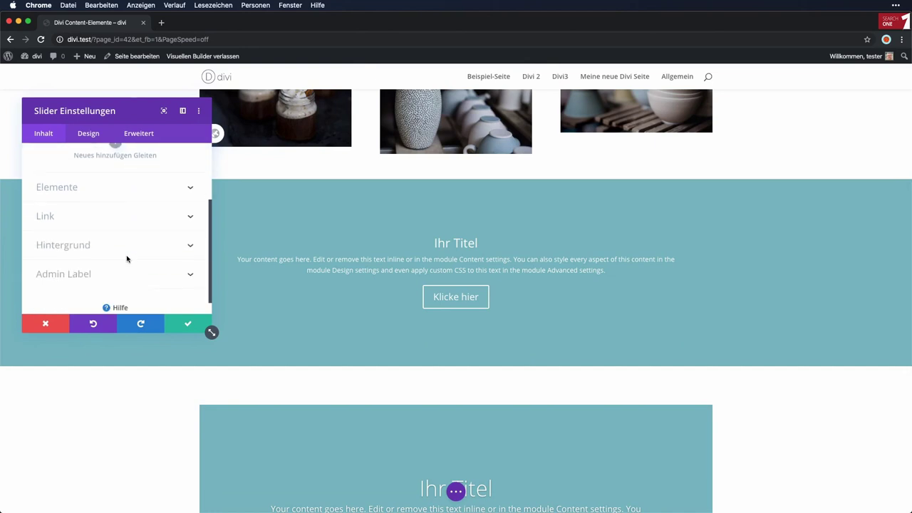
pyautogui.scroll(4, 138, 195)
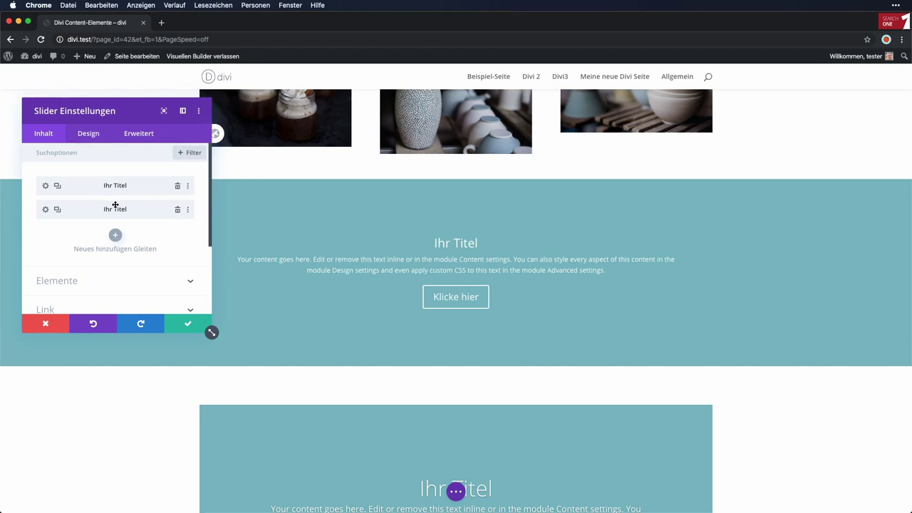
pyautogui.scroll(-2, 115, 205)
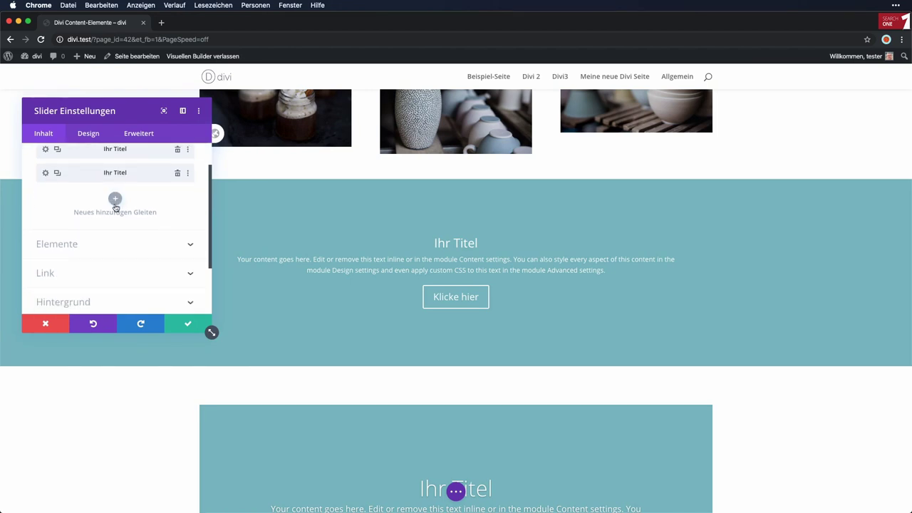
pyautogui.scroll(1, 116, 206)
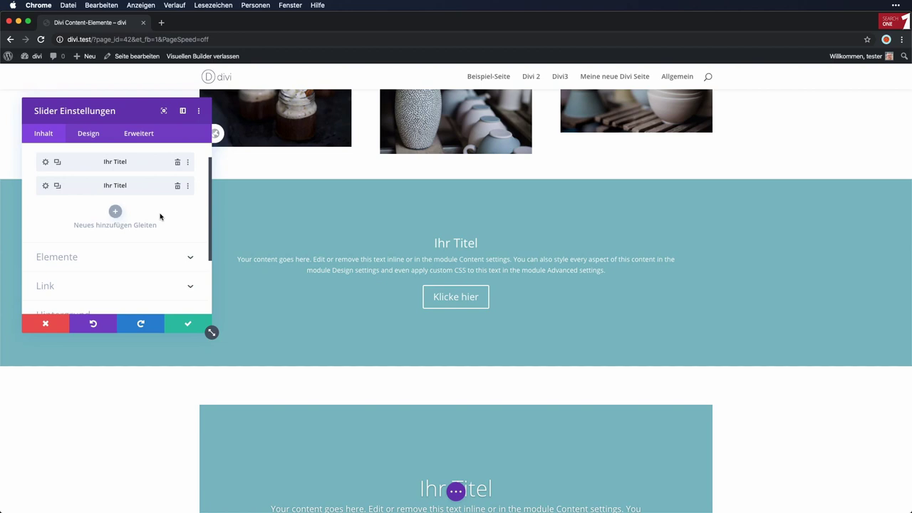
pyautogui.click(115, 211)
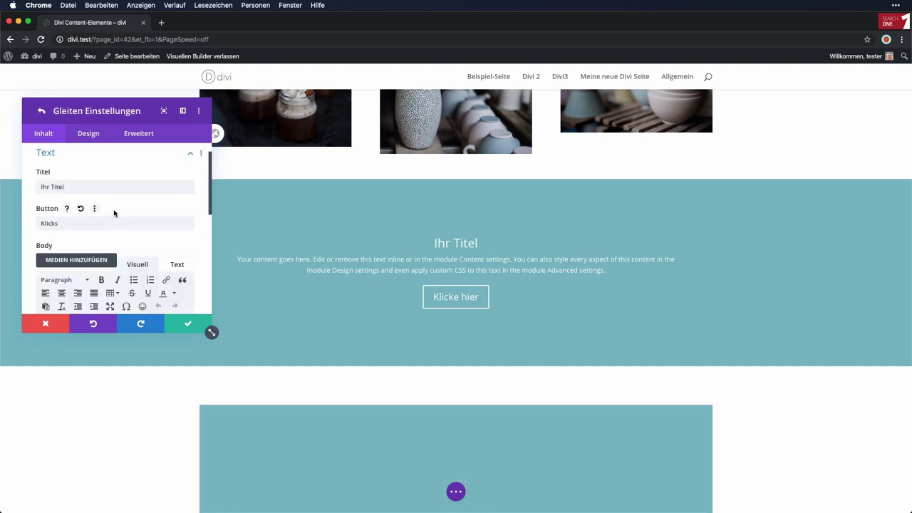
# - Give the new slide the image 07_img.jpg from the media library at the size Groß – 1024 × 426
pyautogui.scroll(-3, 140, 218)
pyautogui.scroll(-8, 142, 218)
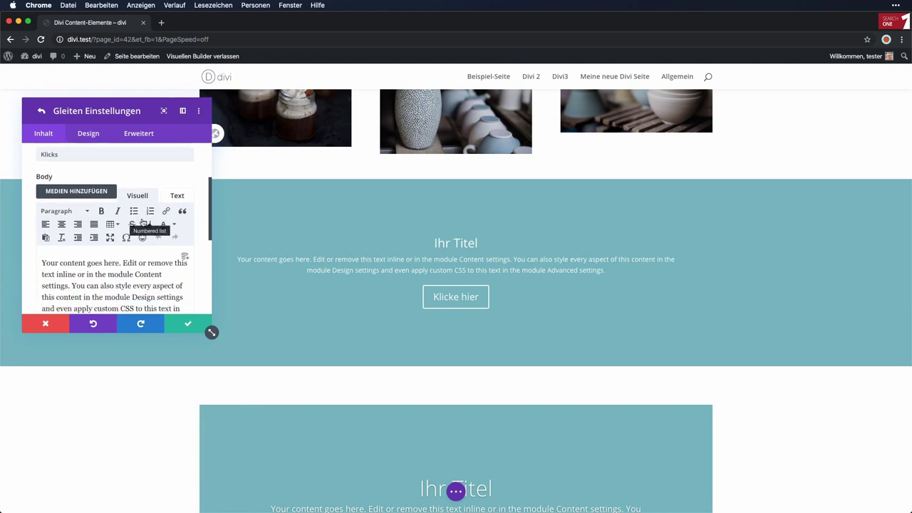
pyautogui.click(118, 216)
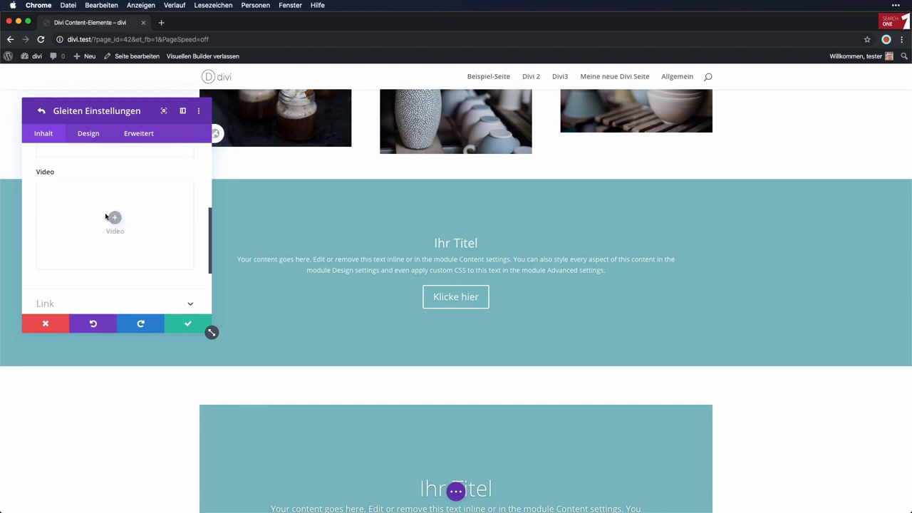
pyautogui.scroll(3, 110, 218)
pyautogui.scroll(-1, 106, 217)
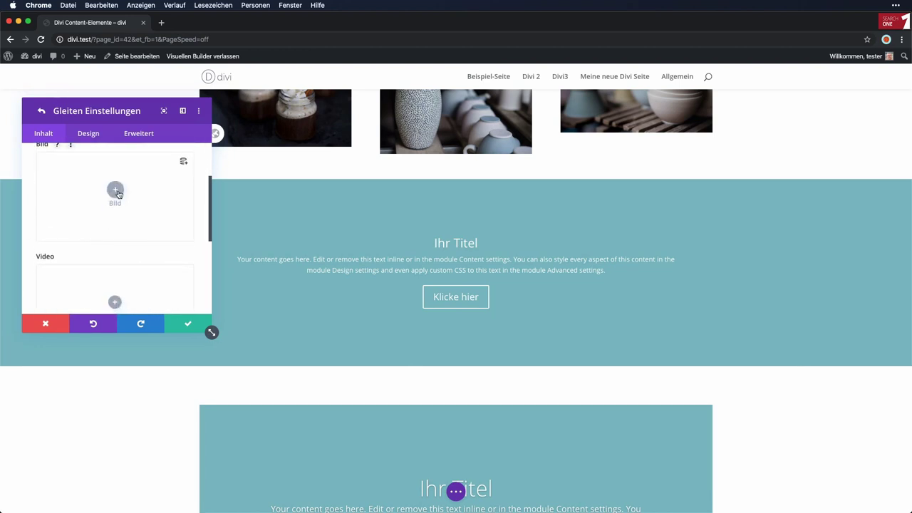
pyautogui.click(116, 190)
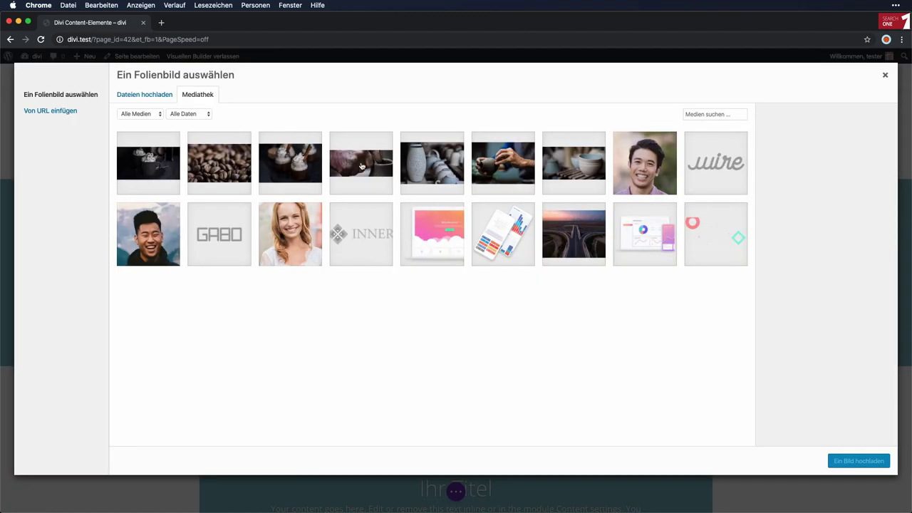
pyautogui.click(361, 166)
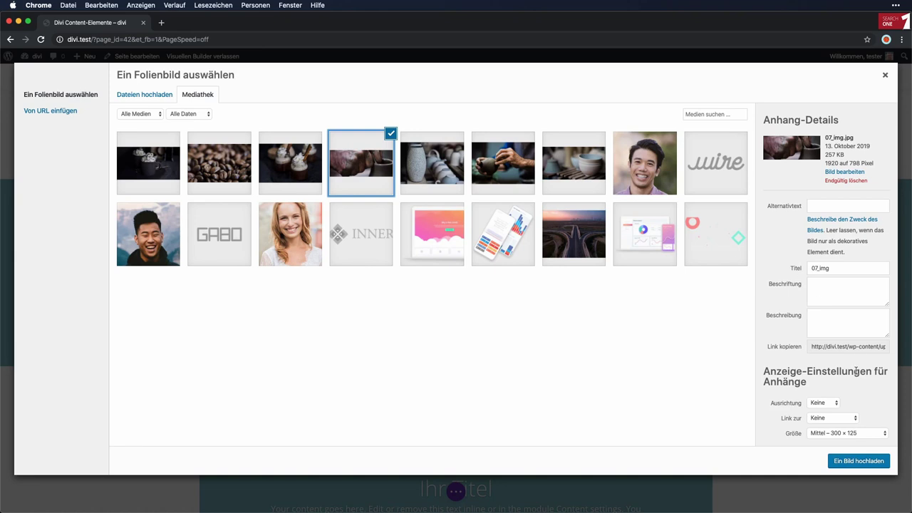
pyautogui.click(846, 432)
pyautogui.click(844, 441)
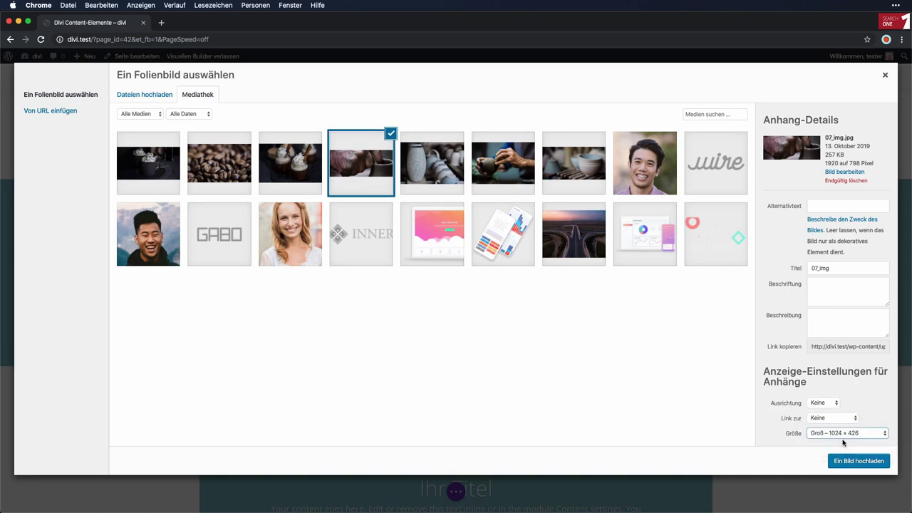
pyautogui.click(848, 460)
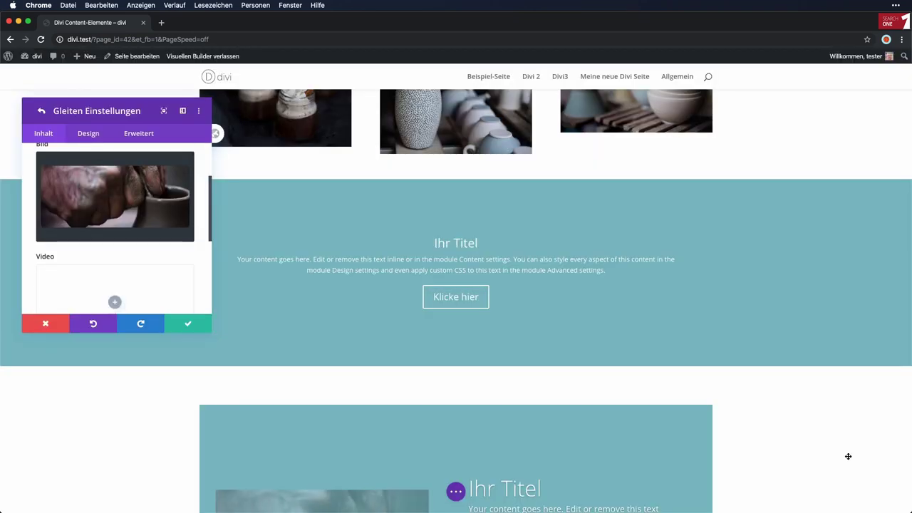
# - Save the slide and slider settings, and page through the slides on the page to check them
pyautogui.click(201, 328)
pyautogui.click(198, 330)
pyautogui.scroll(-5, 642, 387)
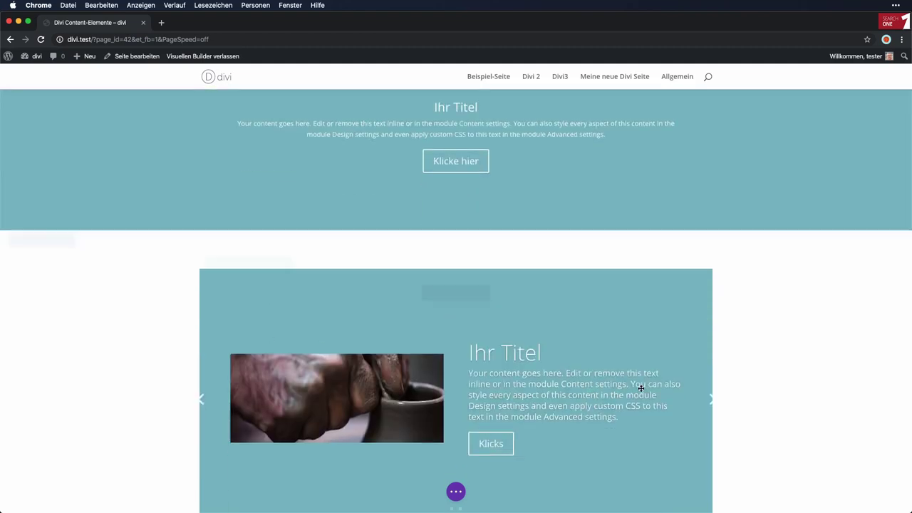
pyautogui.click(691, 307)
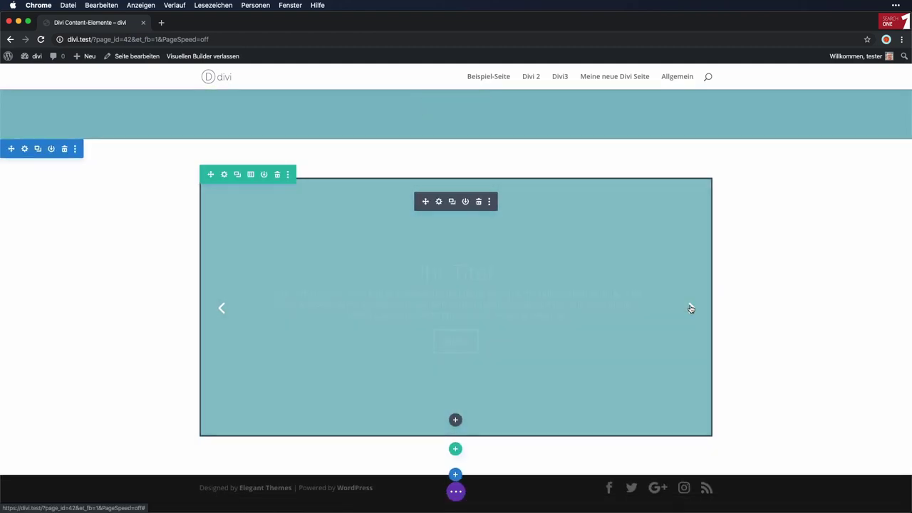
pyautogui.click(690, 308)
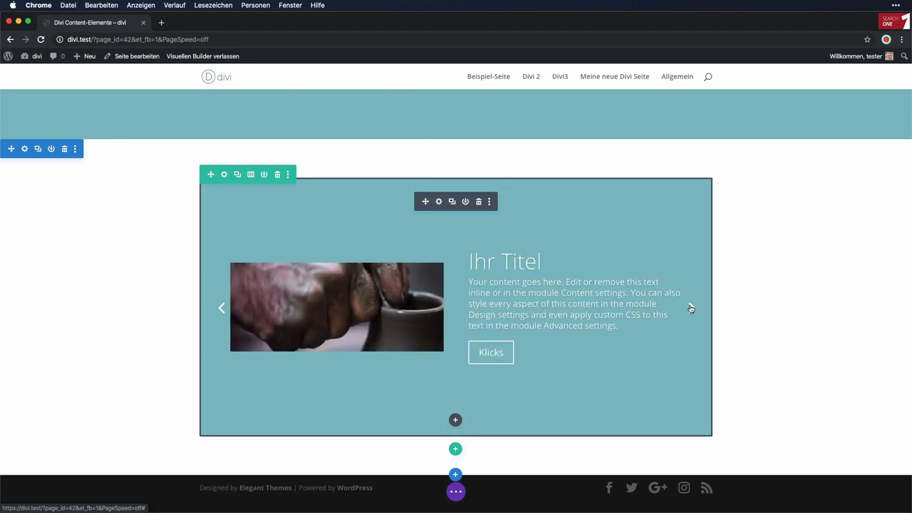
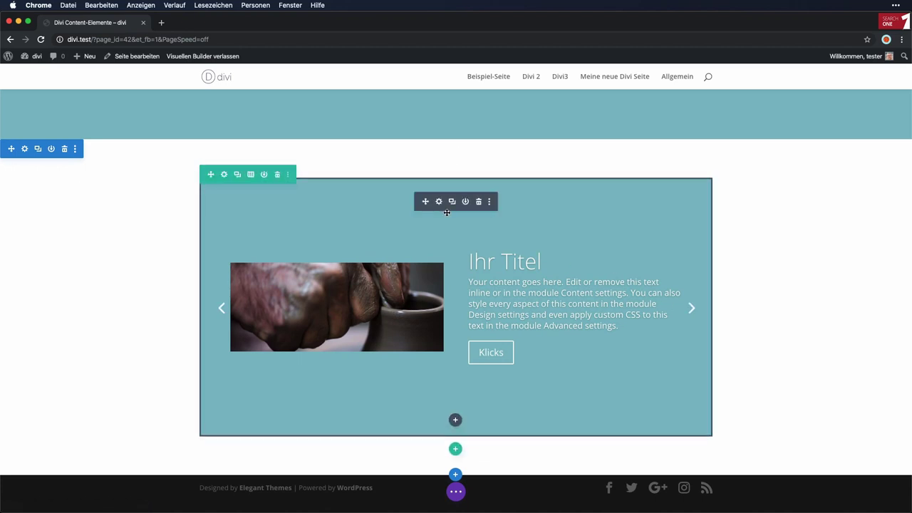
# - Give the row containing the slider the saved orange background colour #E09900 and save the row settings
pyautogui.click(225, 175)
pyautogui.scroll(-3, 135, 221)
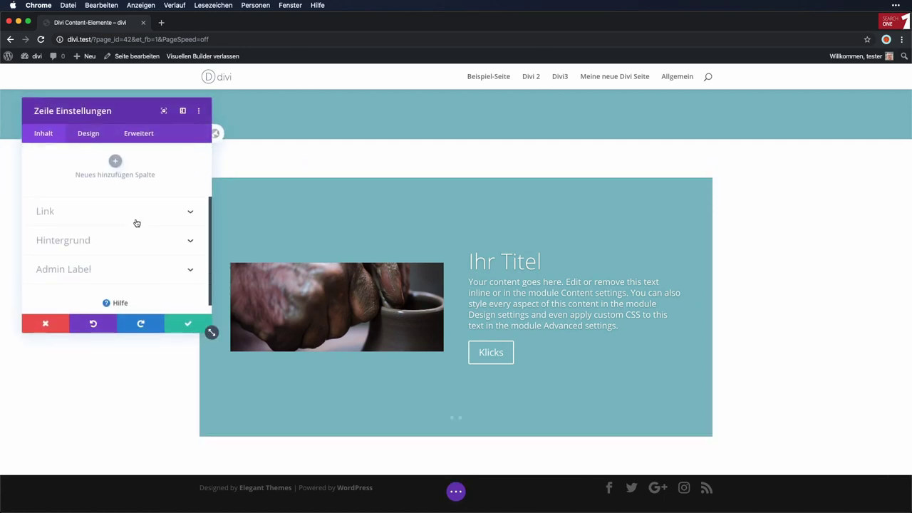
pyautogui.click(91, 238)
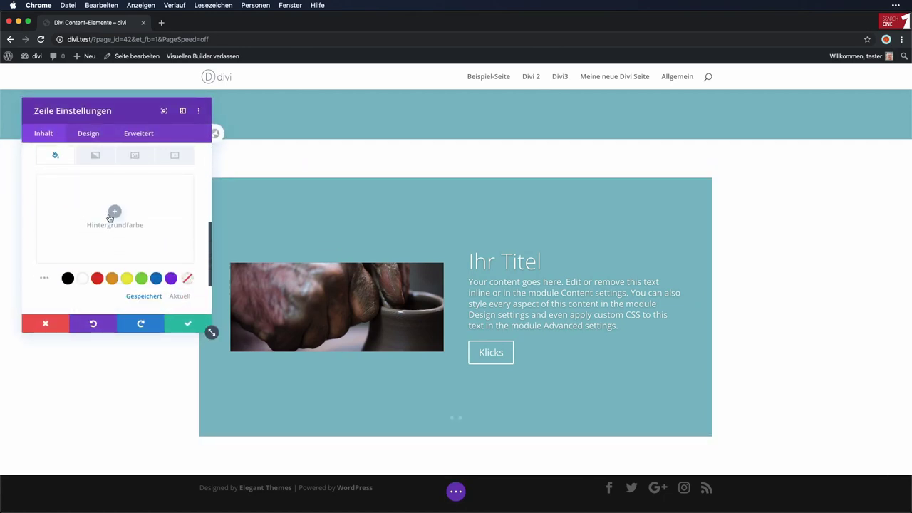
pyautogui.click(115, 278)
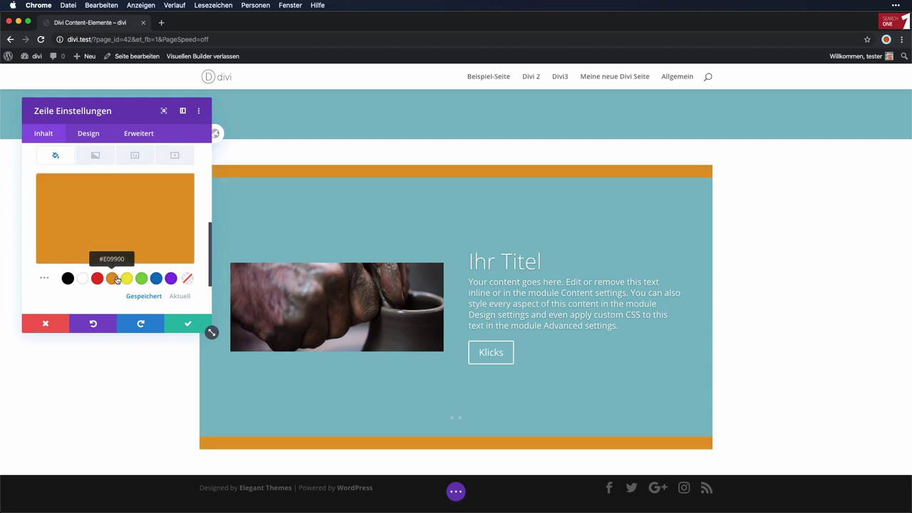
pyautogui.moveTo(149, 223)
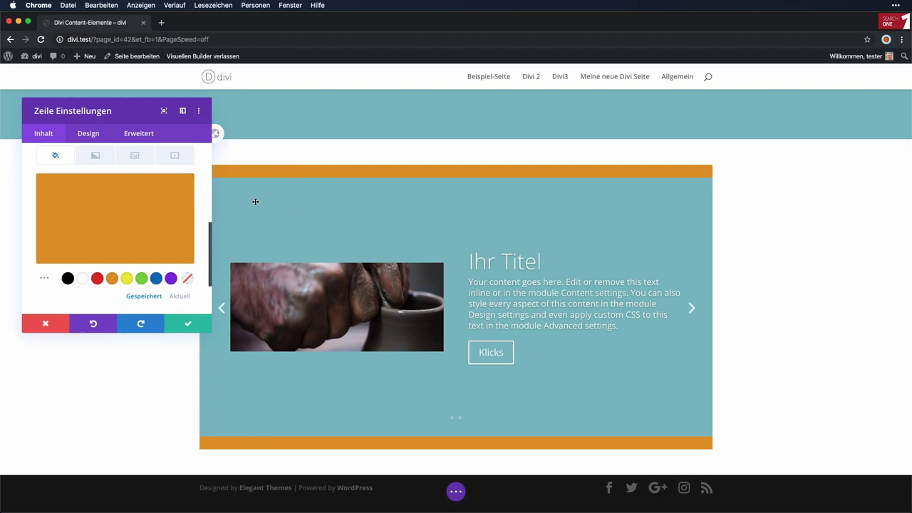
pyautogui.click(188, 324)
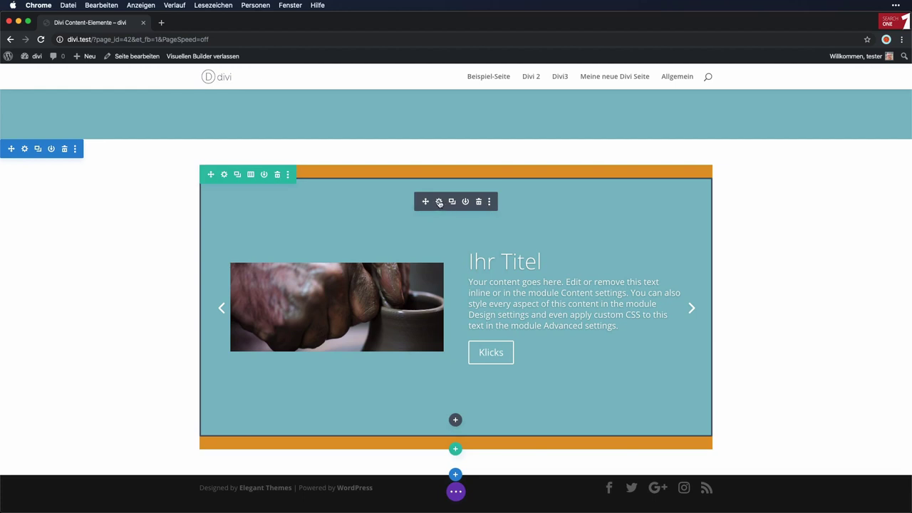
# - Set the slider module's own background colour to the saved orange #E09900
pyautogui.click(439, 201)
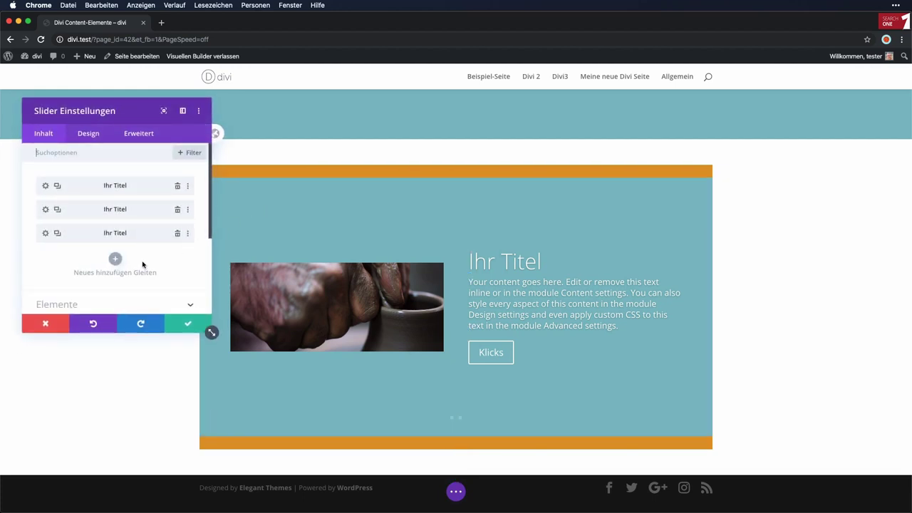
pyautogui.scroll(-5, 143, 264)
pyautogui.click(94, 233)
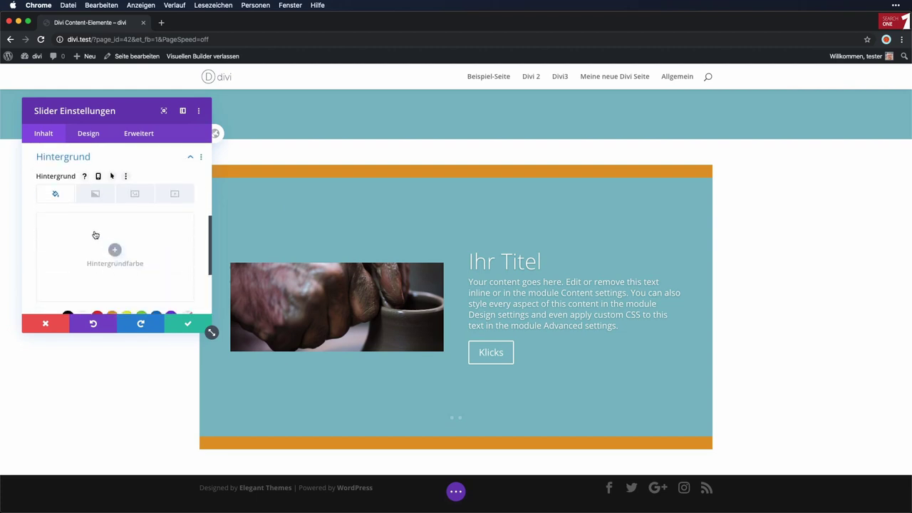
pyautogui.scroll(-1, 114, 253)
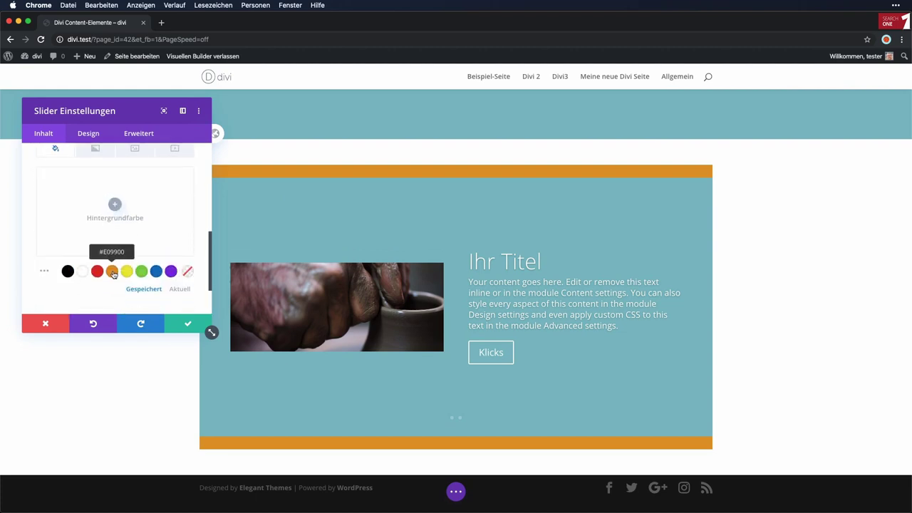
pyautogui.click(112, 272)
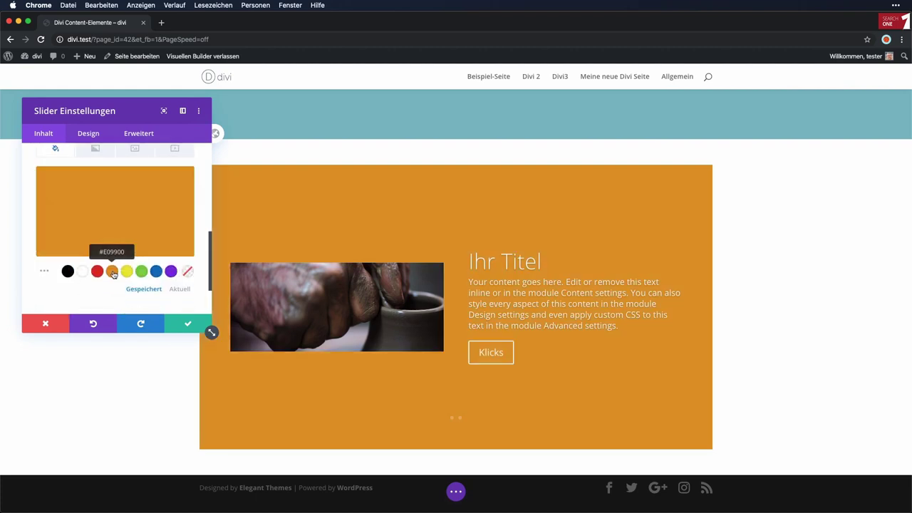
# - Save the slider settings and page through the slides to check the orange background
pyautogui.click(188, 326)
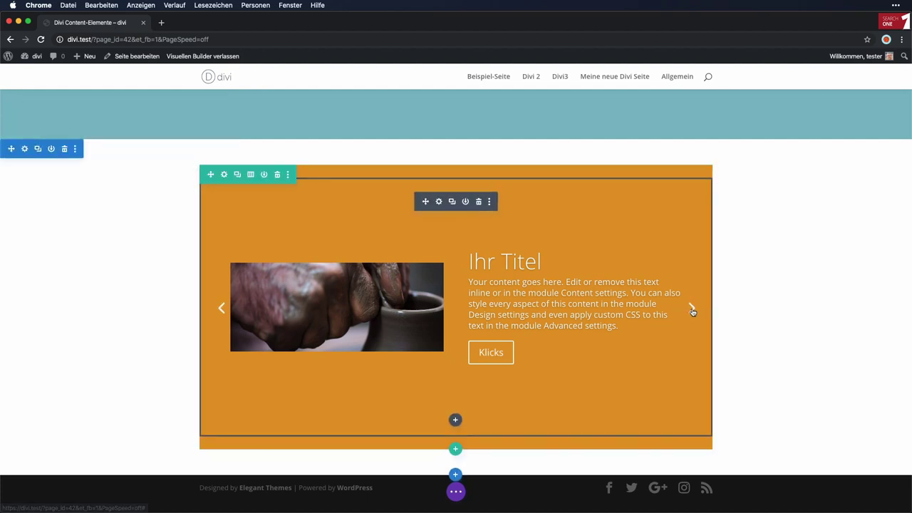
pyautogui.click(691, 309)
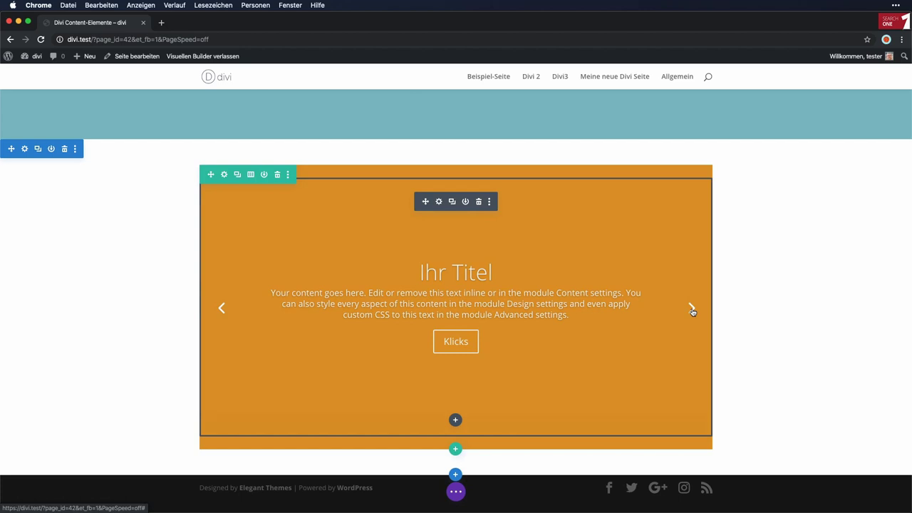
pyautogui.click(691, 309)
pyautogui.click(691, 310)
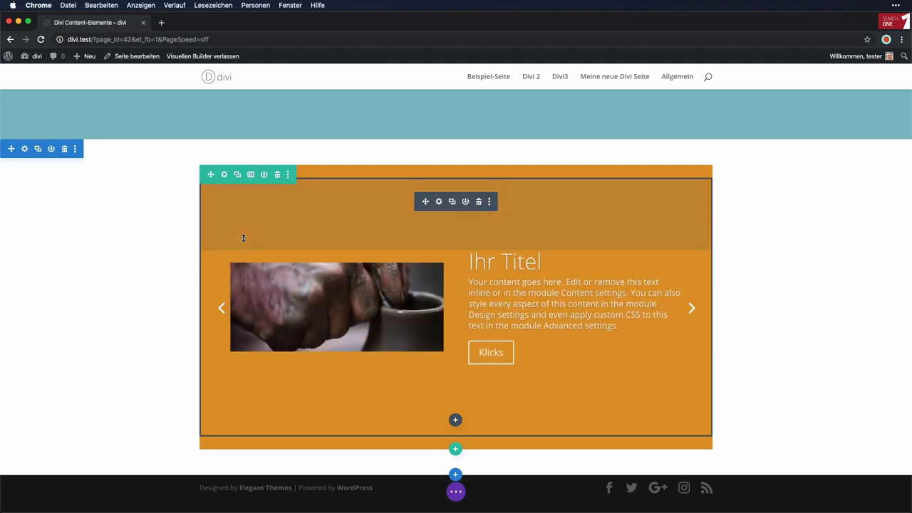
# - Give the section containing the slider the saved orange background colour #E09900, save it and check it against the section above
pyautogui.click(25, 149)
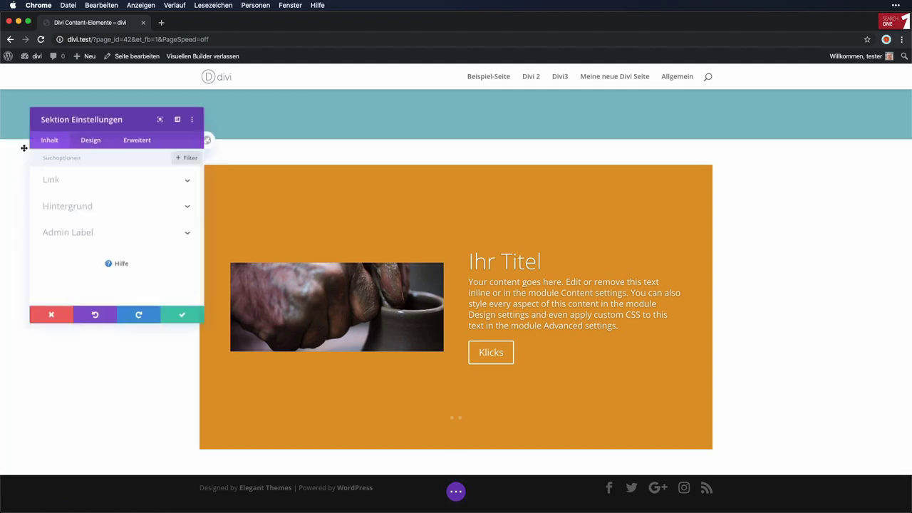
pyautogui.click(77, 206)
pyautogui.scroll(-2, 91, 241)
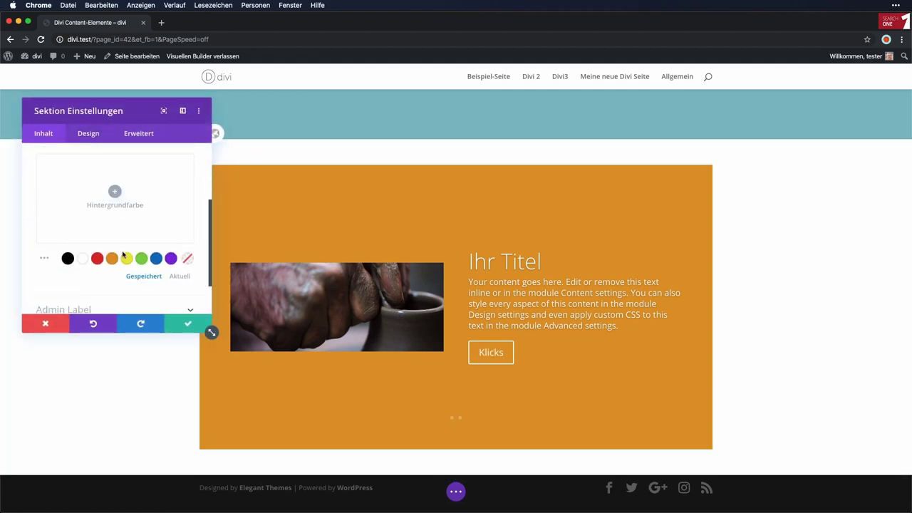
pyautogui.click(112, 260)
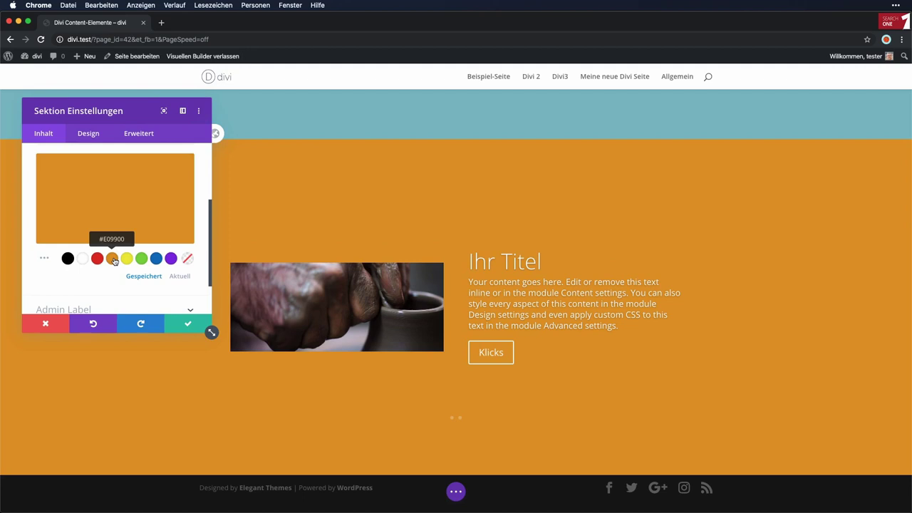
pyautogui.click(190, 327)
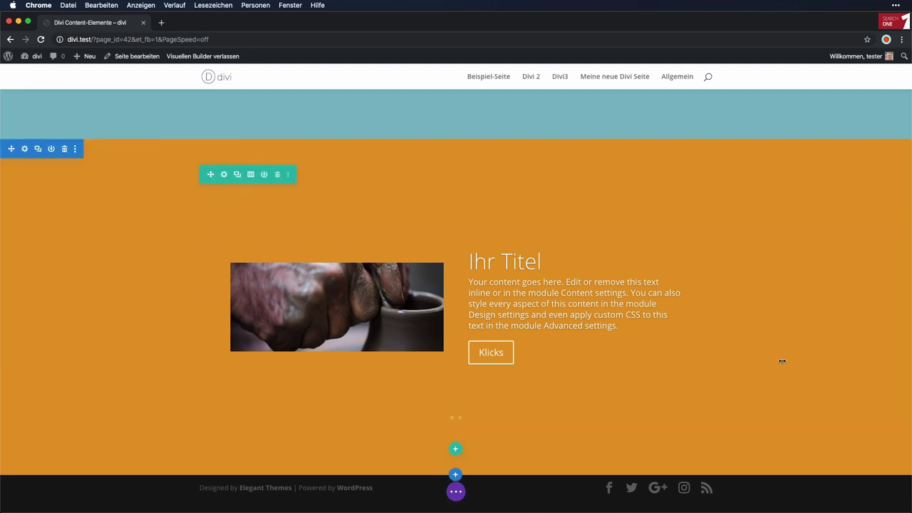
pyautogui.scroll(2, 782, 360)
pyautogui.scroll(4, 782, 360)
pyautogui.scroll(-3, 781, 361)
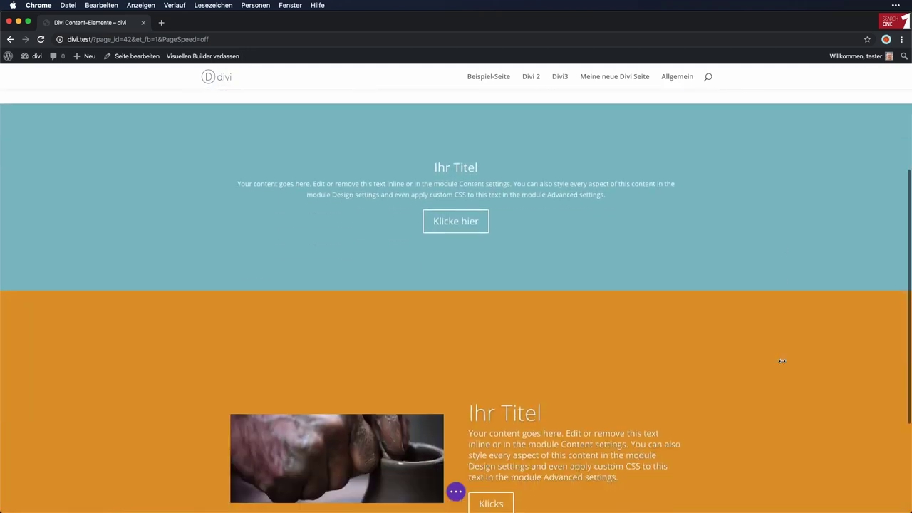
pyautogui.scroll(-3, 781, 361)
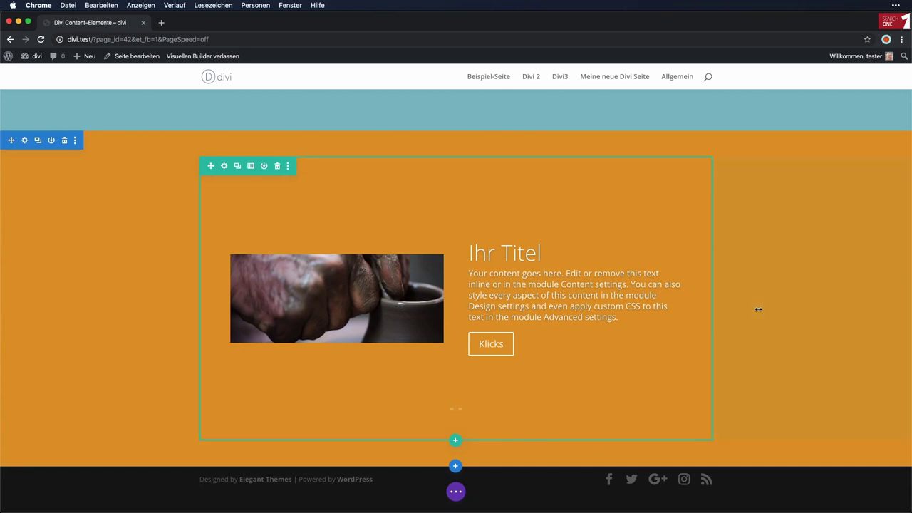
# - Add a regular section with a single-column row below the slider section and insert a Button module
pyautogui.click(455, 466)
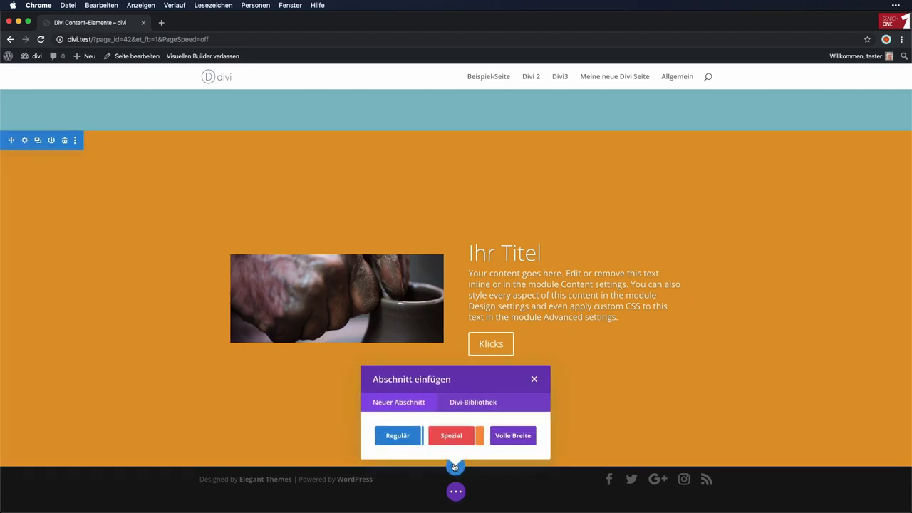
pyautogui.click(399, 435)
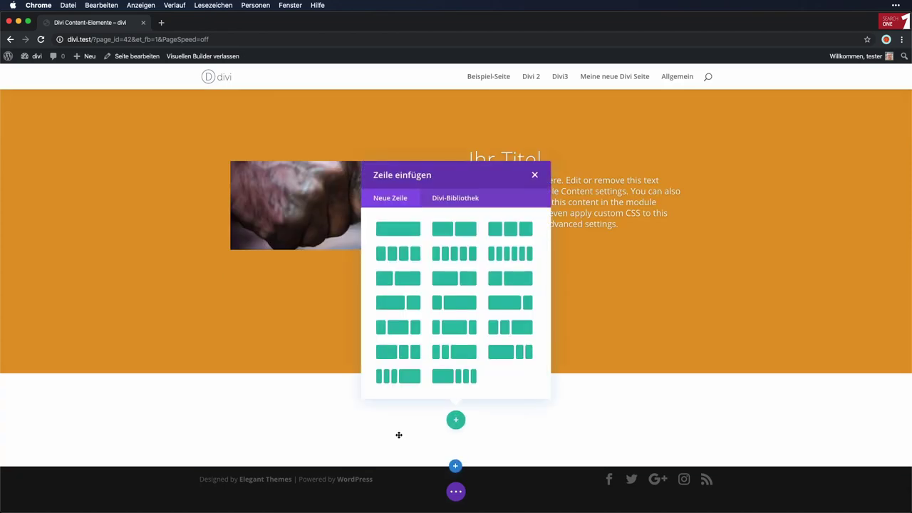
pyautogui.click(410, 223)
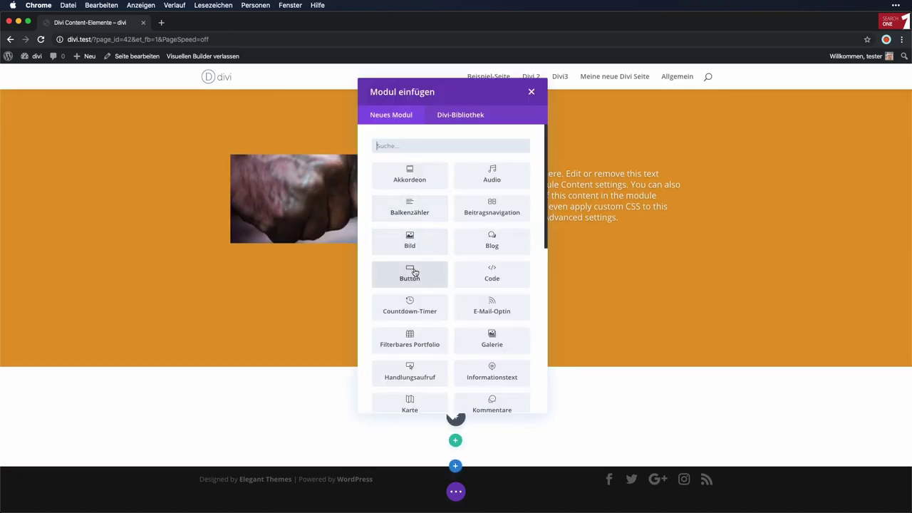
pyautogui.click(416, 274)
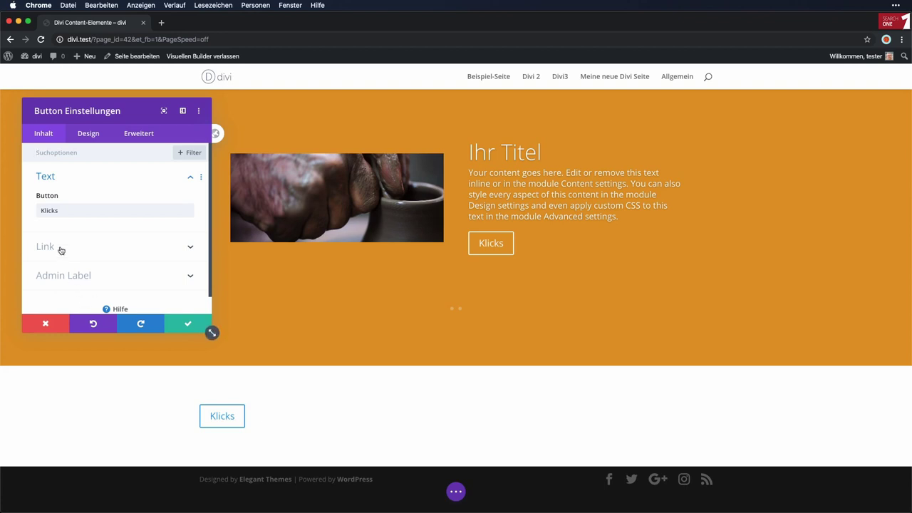
# - Set the button's text to "Klick mich" and open its link URL for editing
pyautogui.doubleClick(63, 209)
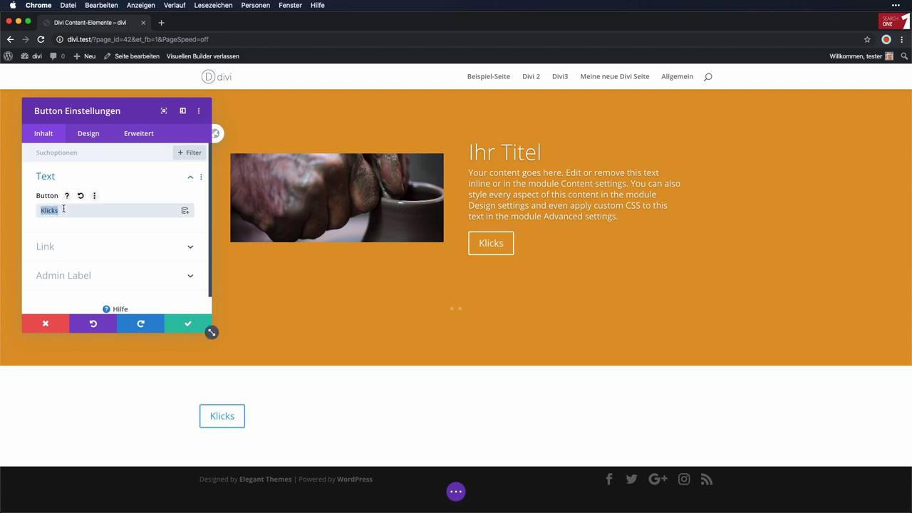
pyautogui.write('Klick mich')
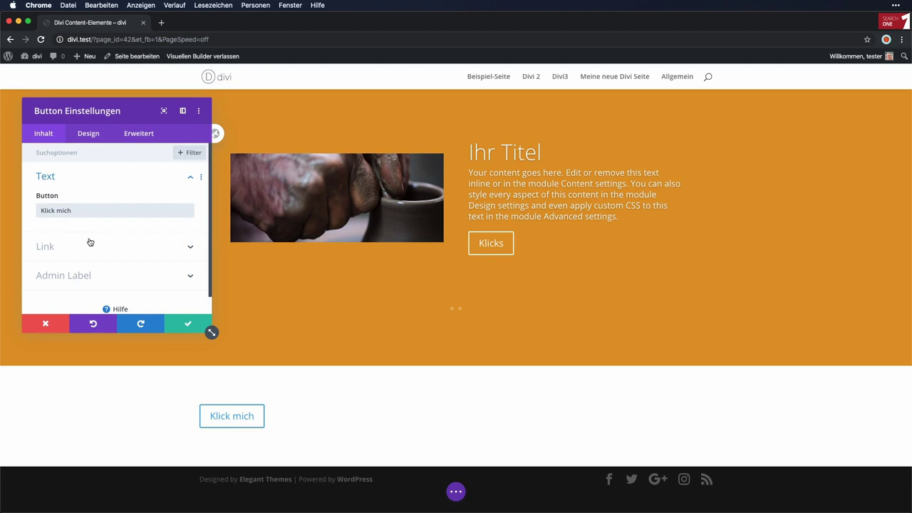
pyautogui.scroll(-1, 90, 242)
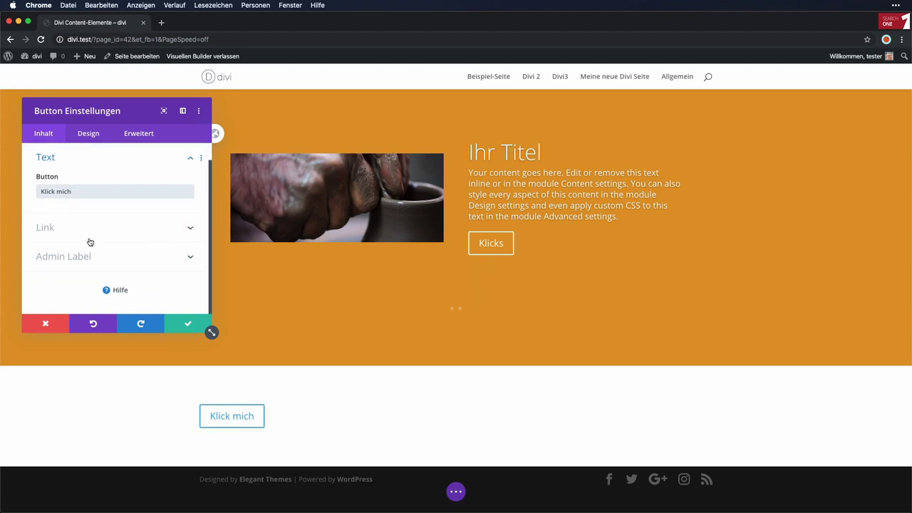
pyautogui.click(130, 227)
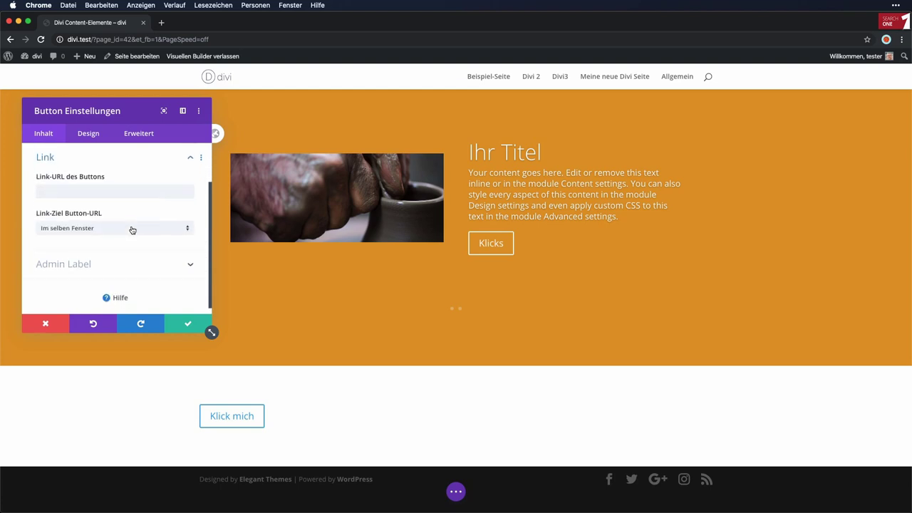
pyautogui.click(55, 189)
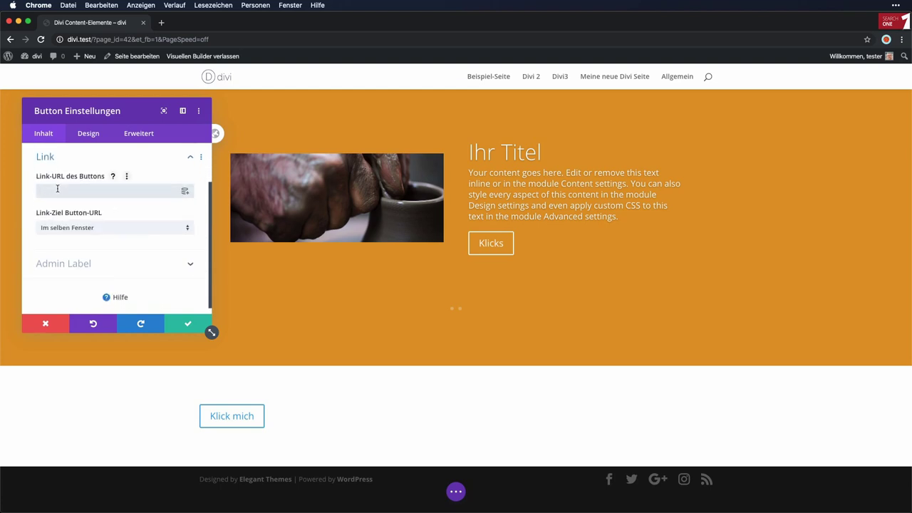
pyautogui.press('super+v')
# - Centre the "Klick mich" button through its design alignment setting
pyautogui.click(88, 133)
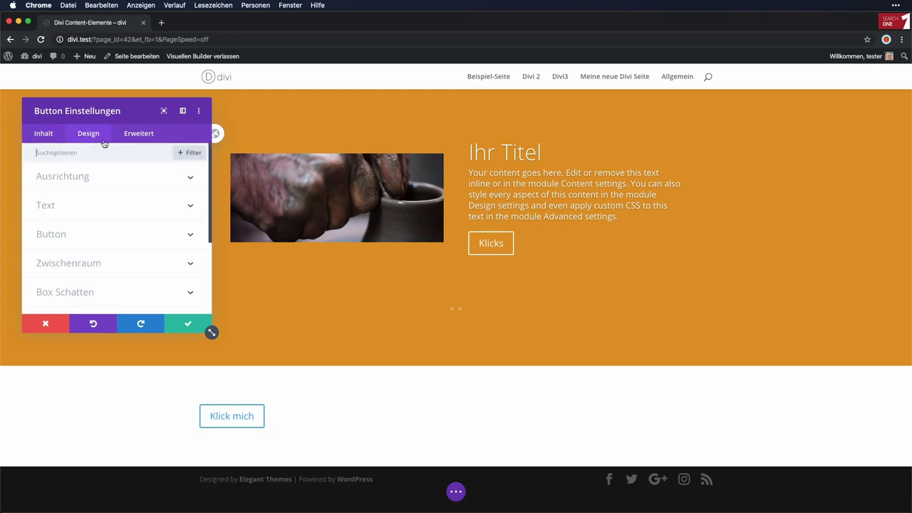
pyautogui.click(127, 183)
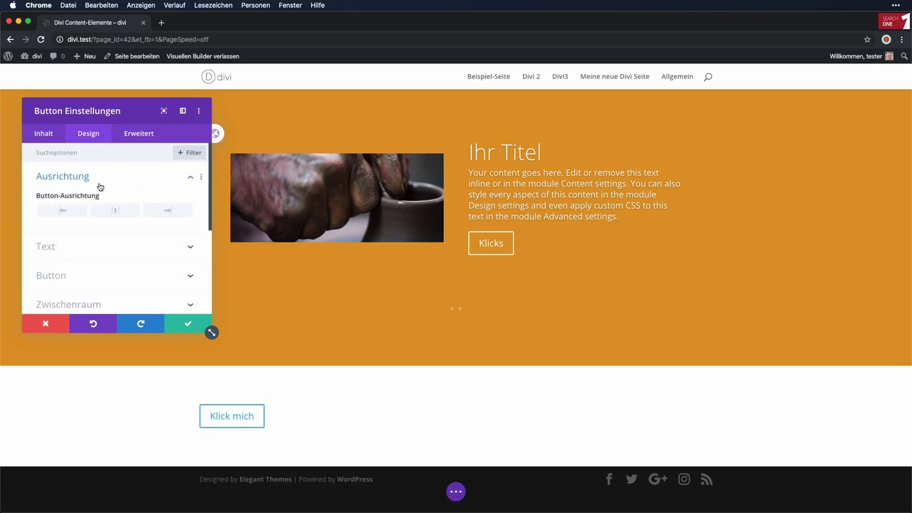
pyautogui.click(95, 216)
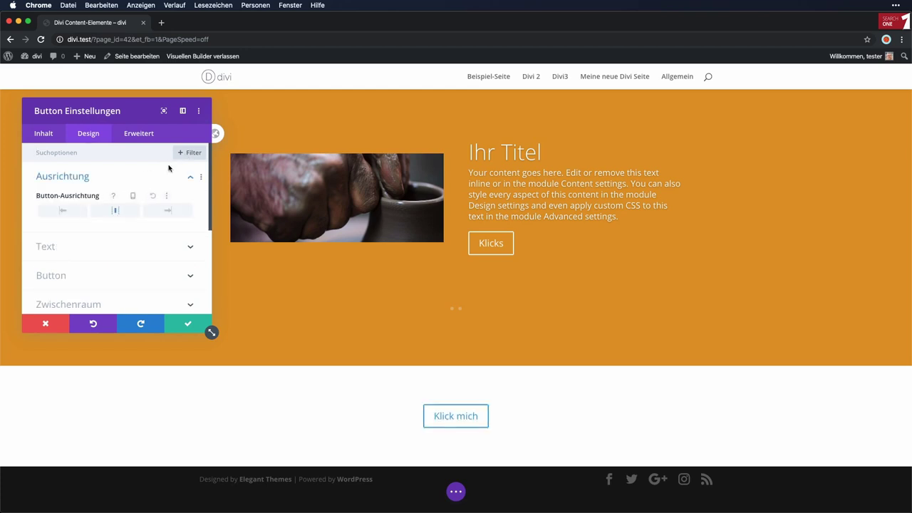
# - Examine the text colour choices in the button's design settings
pyautogui.scroll(-3, 161, 173)
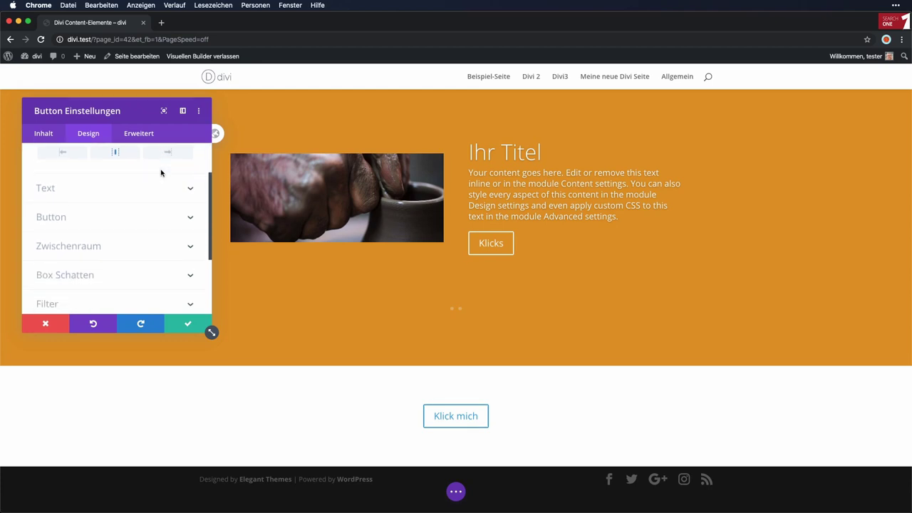
pyautogui.click(185, 187)
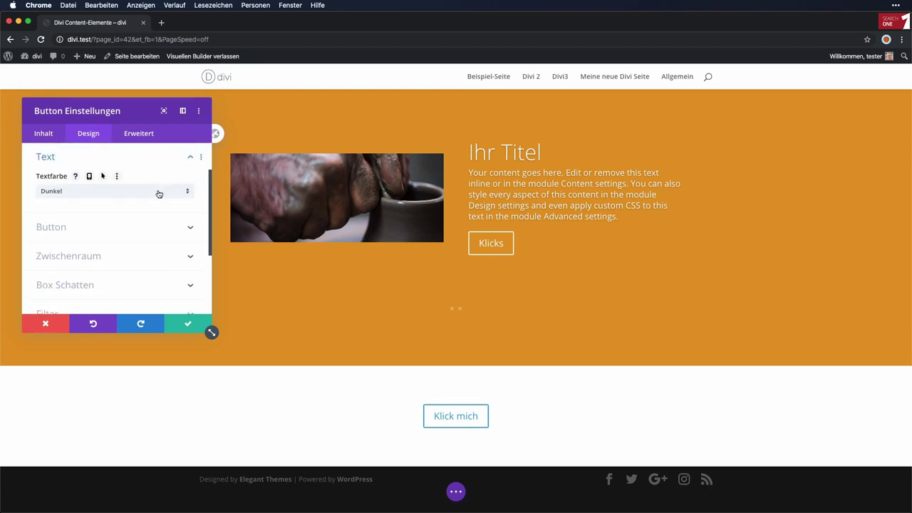
pyautogui.click(159, 193)
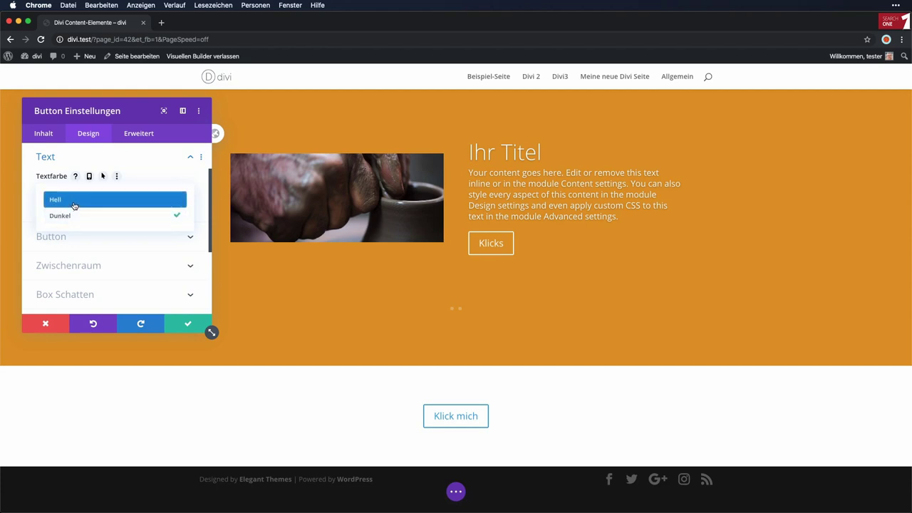
pyautogui.click(161, 172)
# - Enable custom styles for the "Klick mich" button
pyautogui.scroll(-1, 162, 172)
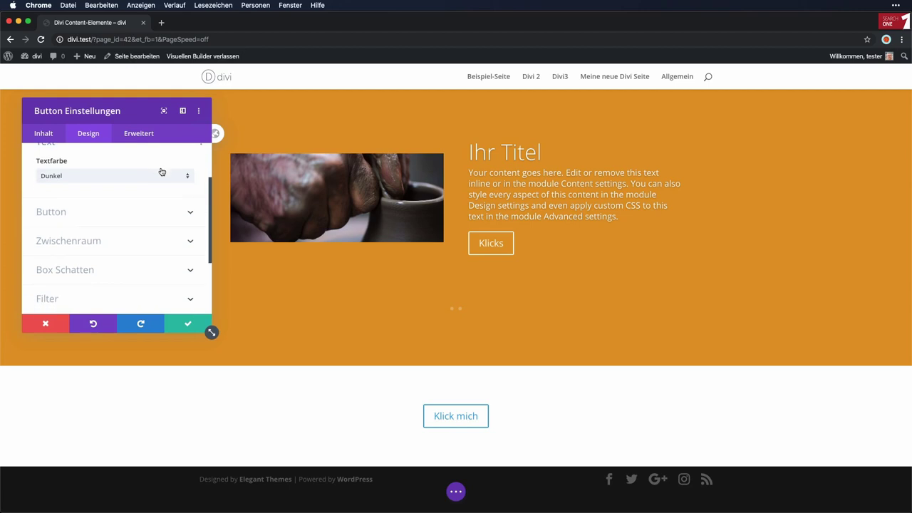
pyautogui.scroll(-1, 161, 171)
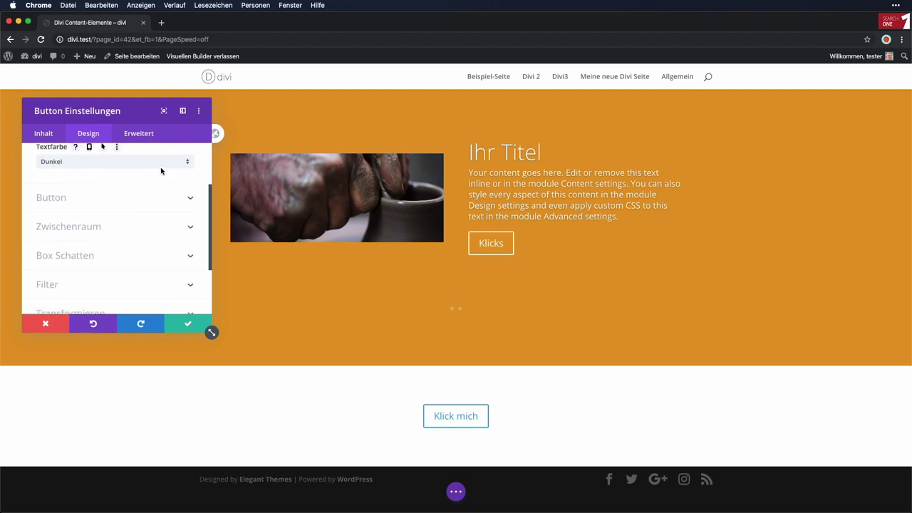
pyautogui.click(159, 184)
pyautogui.scroll(-1, 152, 183)
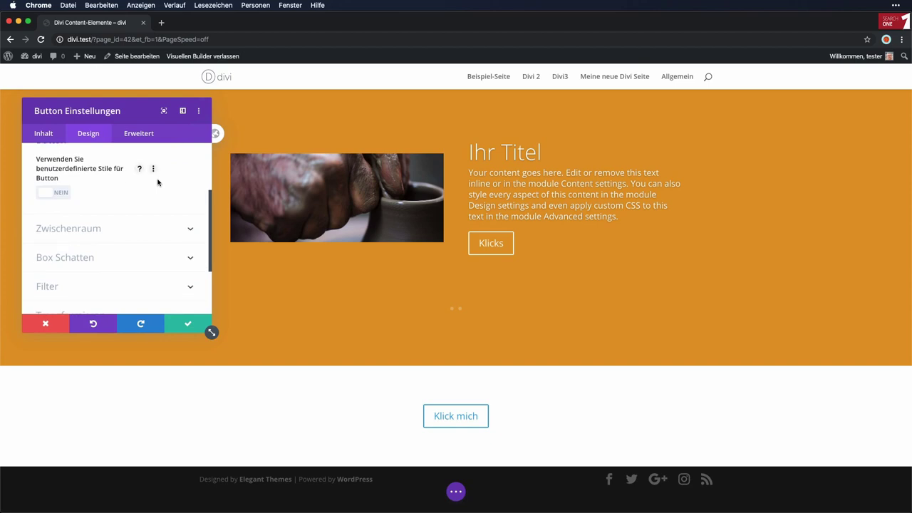
pyautogui.click(52, 193)
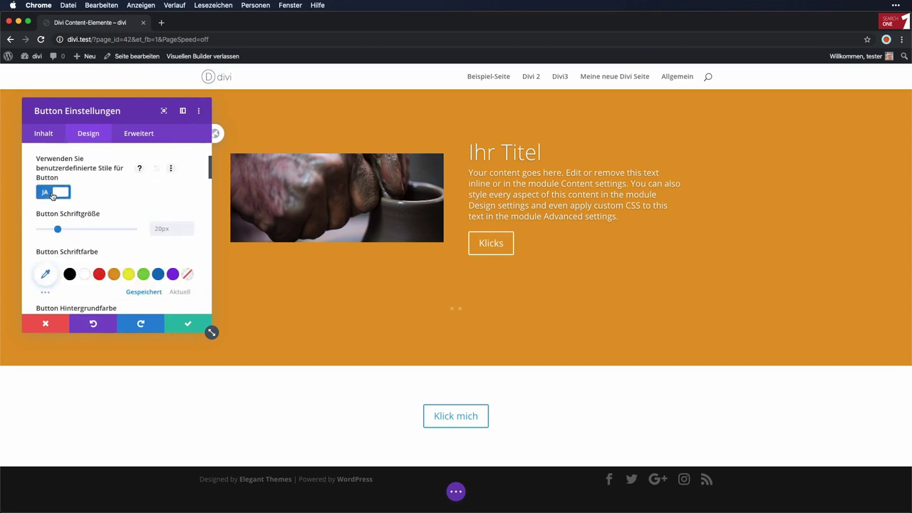
# - Enlarge the "Klick mich" button's font size to 80px
pyautogui.scroll(-1, 126, 199)
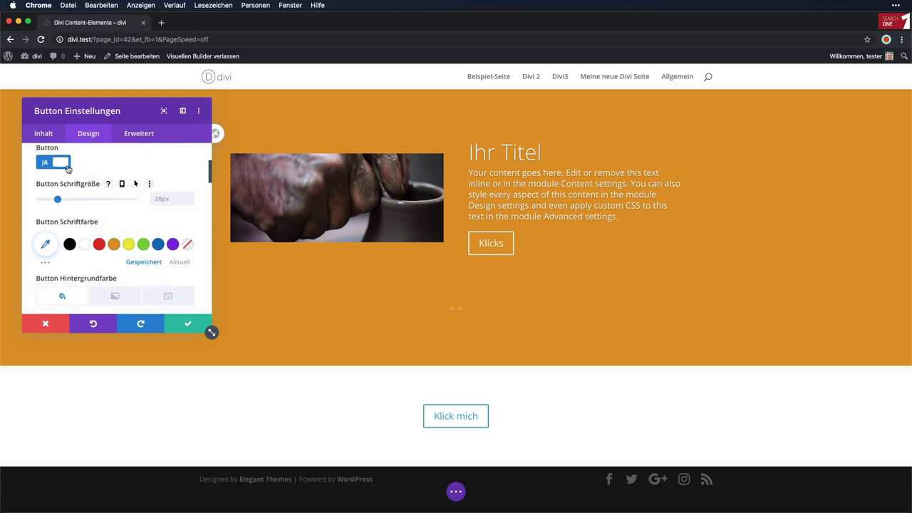
pyautogui.scroll(-1, 90, 184)
pyautogui.scroll(1, 88, 185)
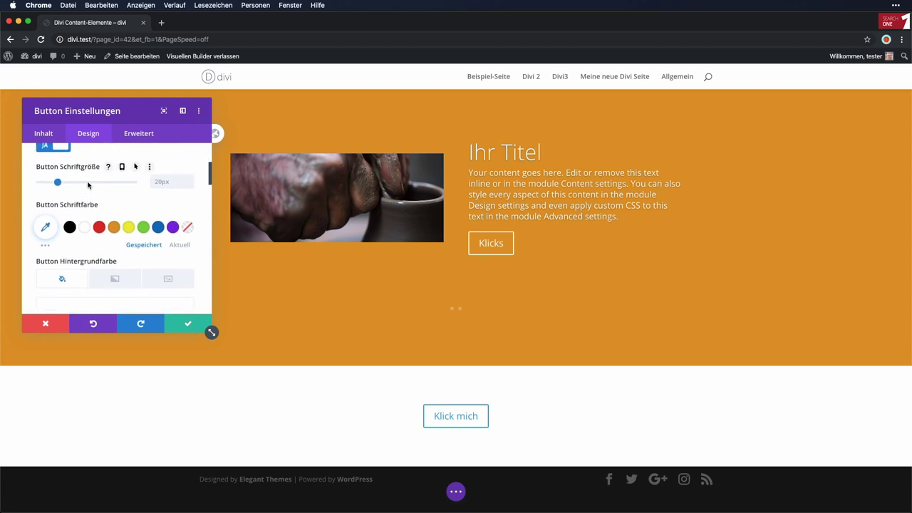
pyautogui.click(93, 182)
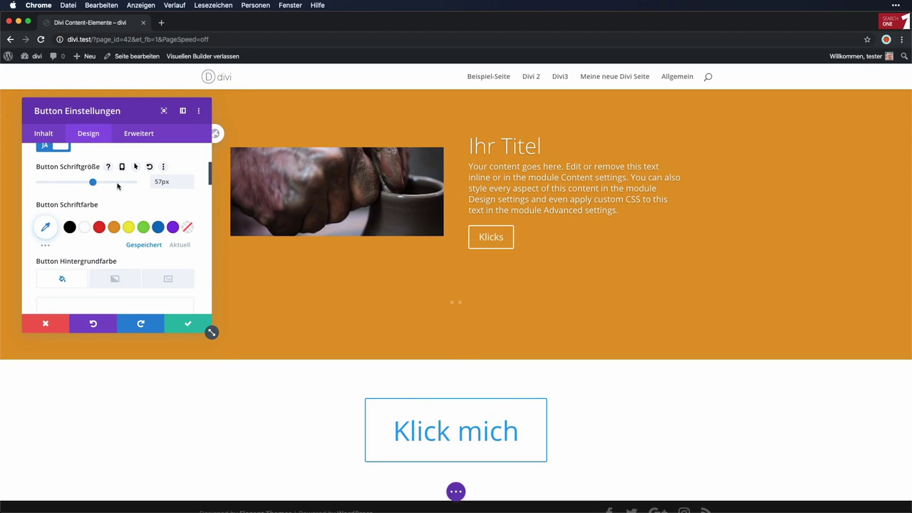
pyautogui.click(114, 182)
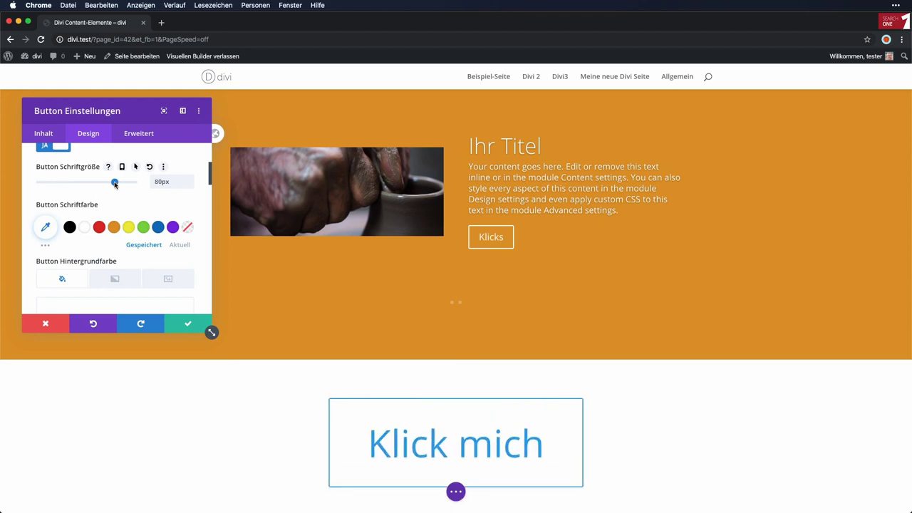
# - Examine the font colour and background colour options for the "Klick mich" button
pyautogui.scroll(-1, 132, 187)
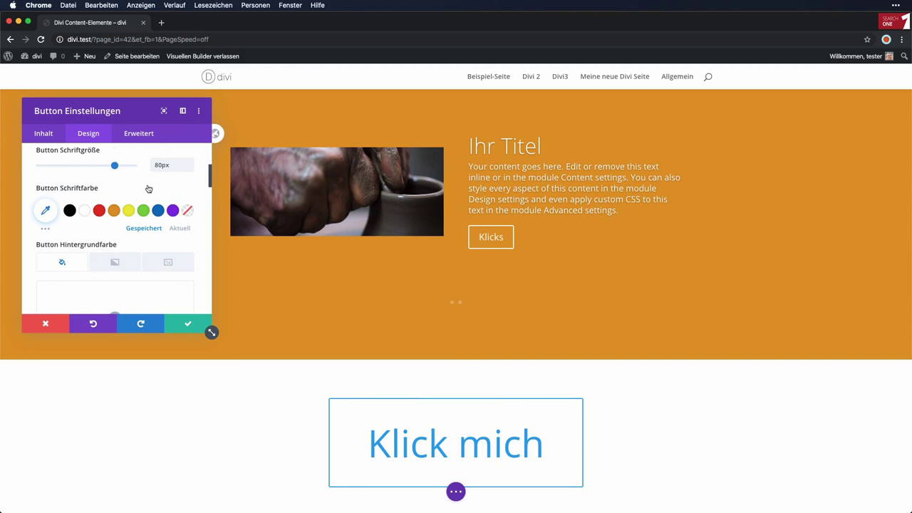
pyautogui.scroll(-2, 148, 188)
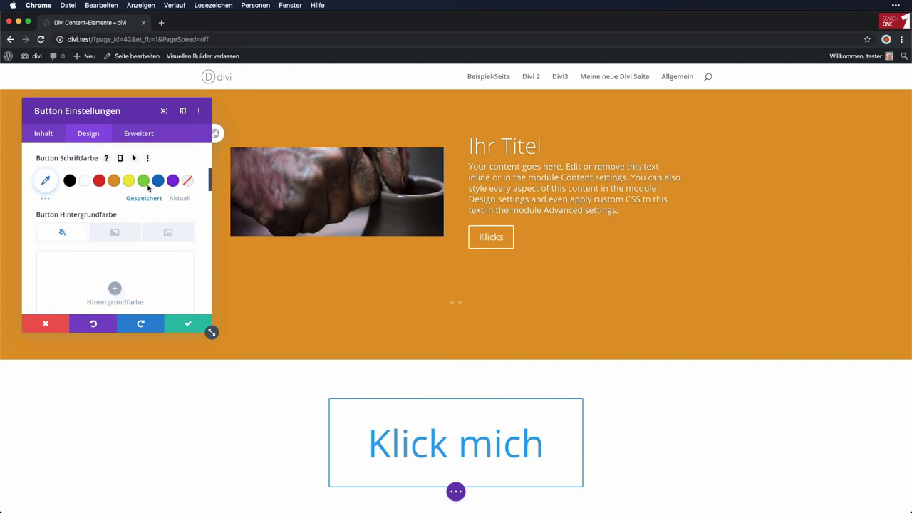
pyautogui.scroll(2, 148, 188)
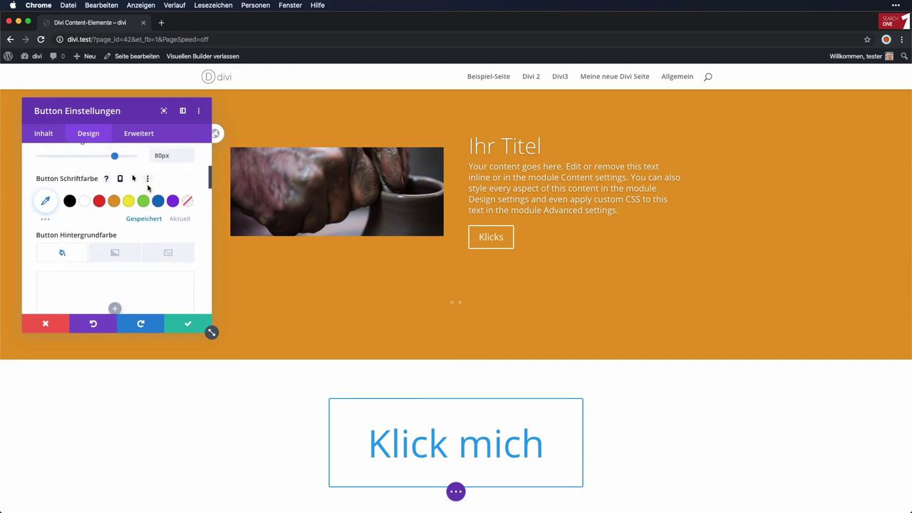
pyautogui.scroll(-5, 148, 188)
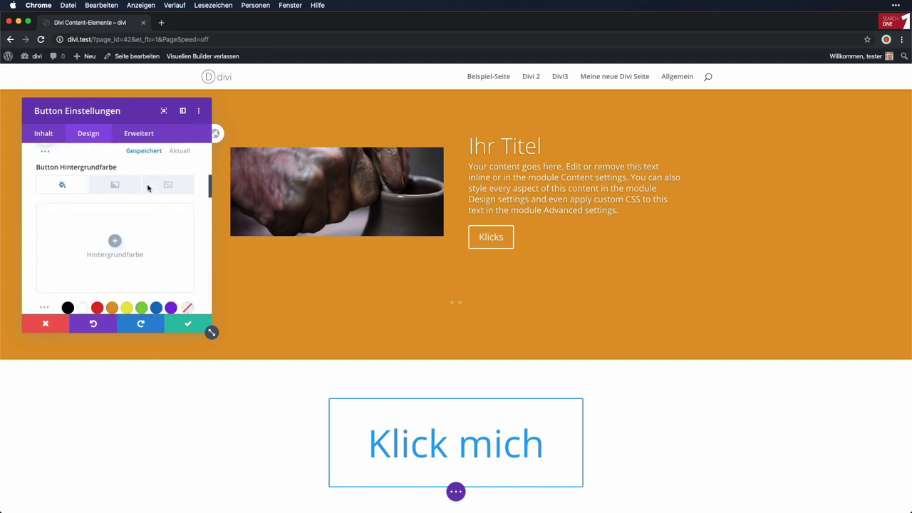
# - Give the button a background gradient with green #7CDA24 as first colour and purple #8300E9 as second colour
pyautogui.click(124, 179)
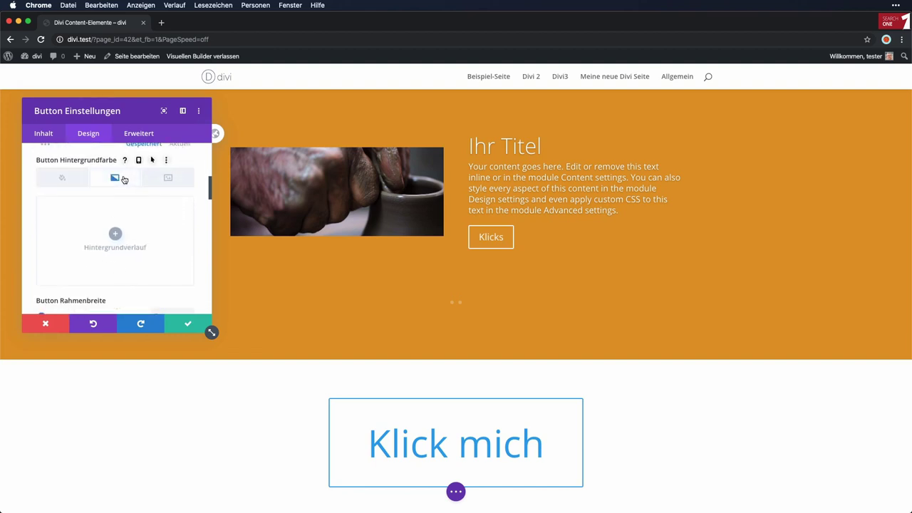
pyautogui.click(122, 237)
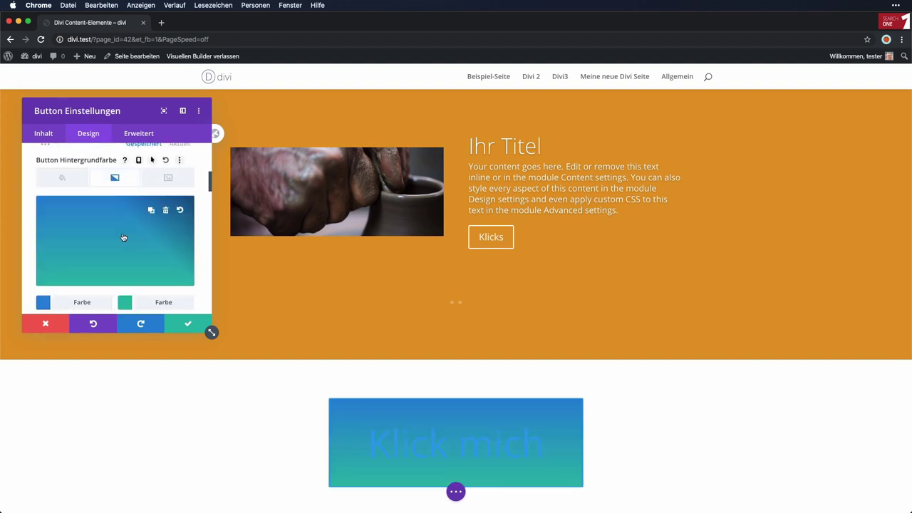
pyautogui.scroll(-3, 124, 237)
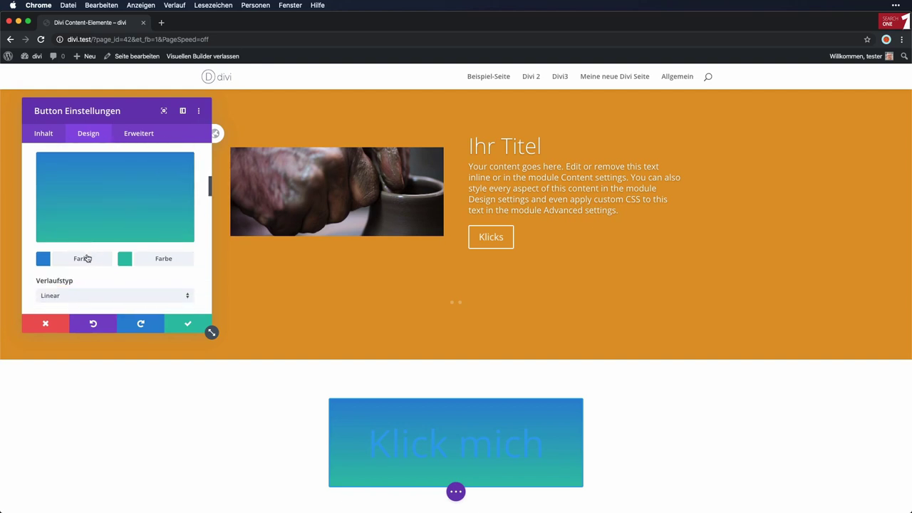
pyautogui.click(81, 259)
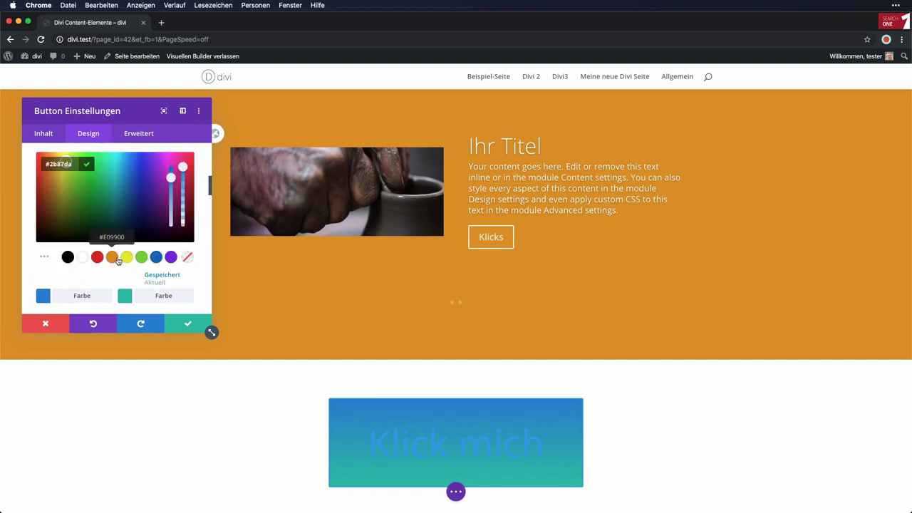
pyautogui.click(142, 258)
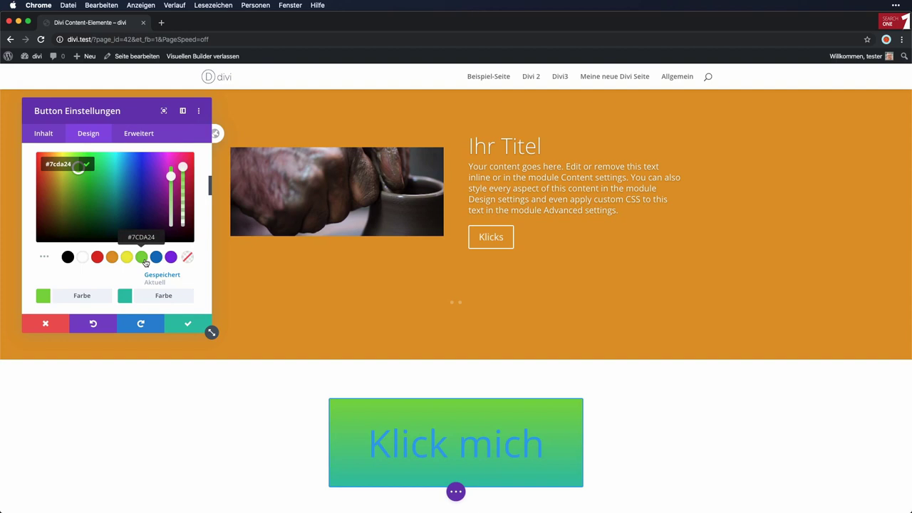
pyautogui.click(155, 296)
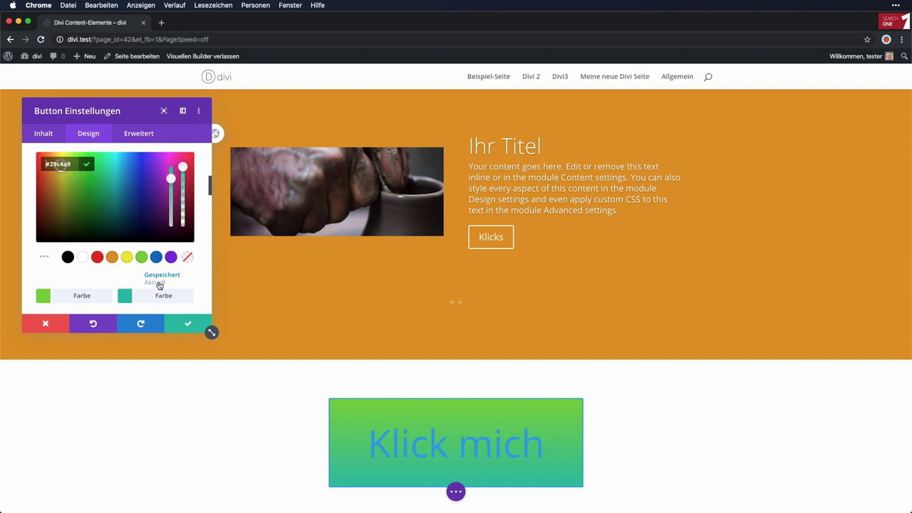
pyautogui.click(171, 257)
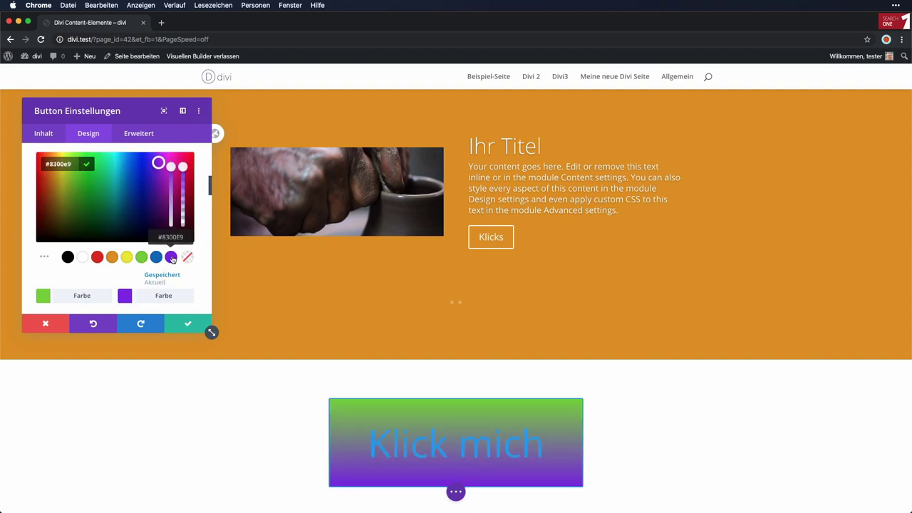
# - Set the type of the button's background gradient to Radial
pyautogui.scroll(-3, 172, 259)
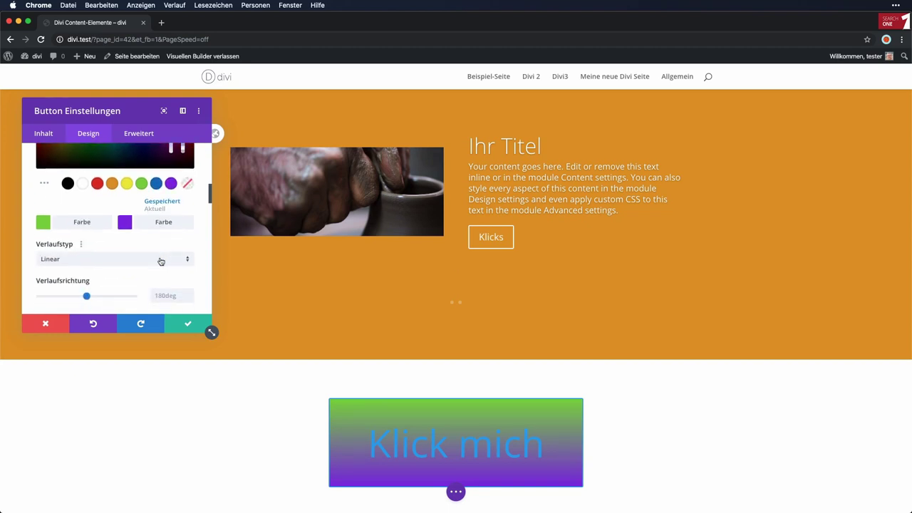
pyautogui.click(161, 259)
pyautogui.click(75, 246)
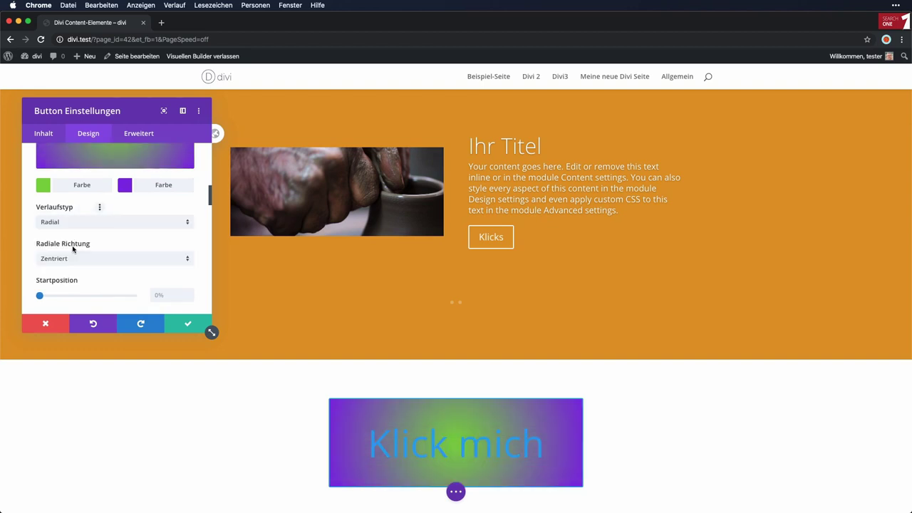
# - Change the second colour of the button's background gradient to blue #0C71C3
pyautogui.scroll(-1, 110, 249)
pyautogui.scroll(3, 110, 239)
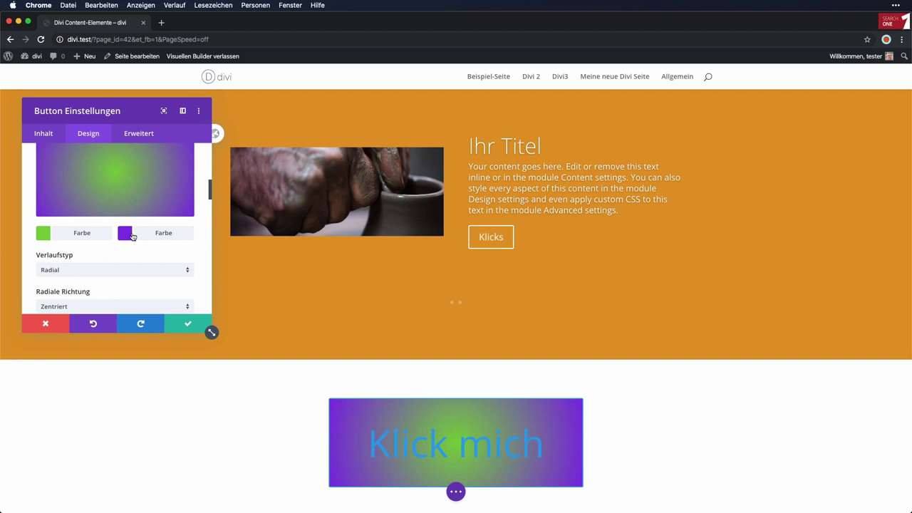
pyautogui.click(126, 233)
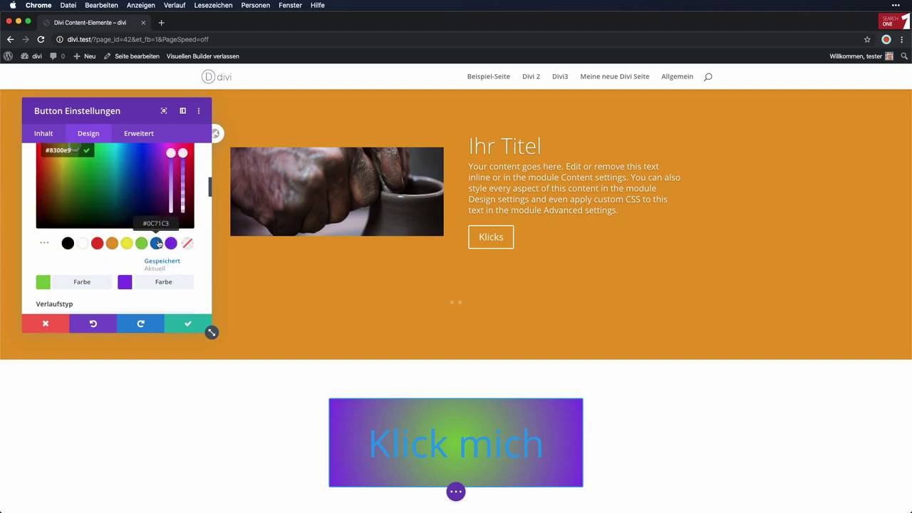
pyautogui.click(157, 243)
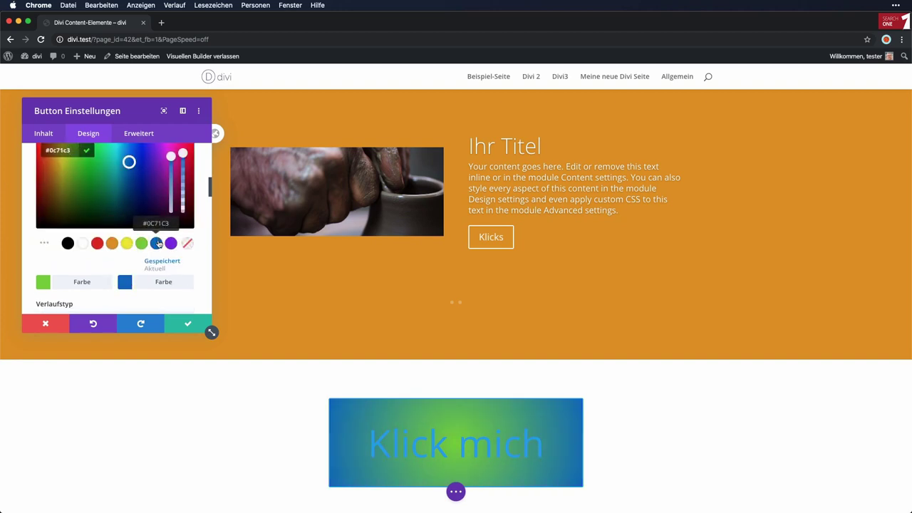
# - Set the button's text colour to white
pyautogui.scroll(2, 157, 243)
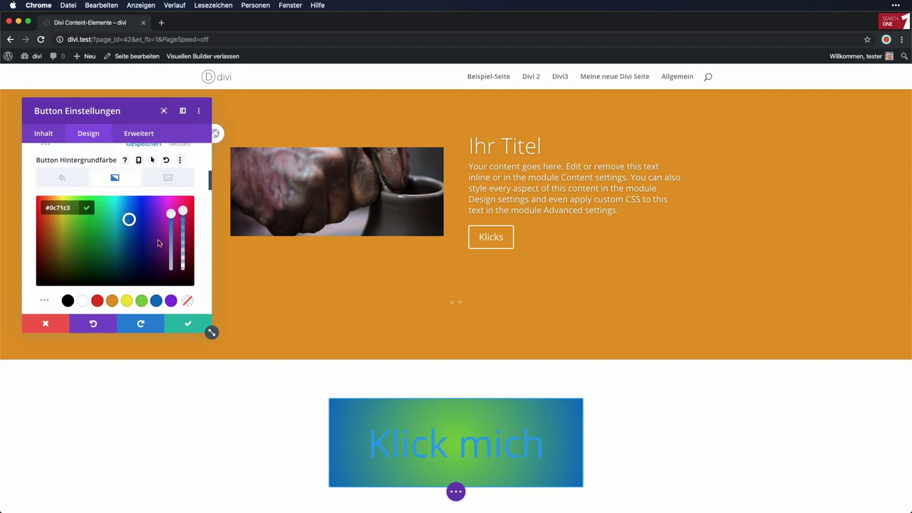
pyautogui.scroll(4, 158, 243)
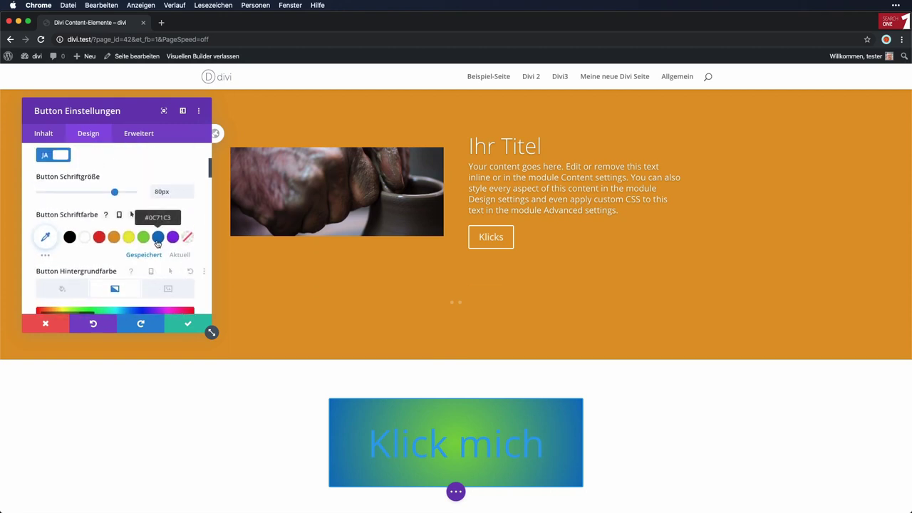
pyautogui.click(86, 238)
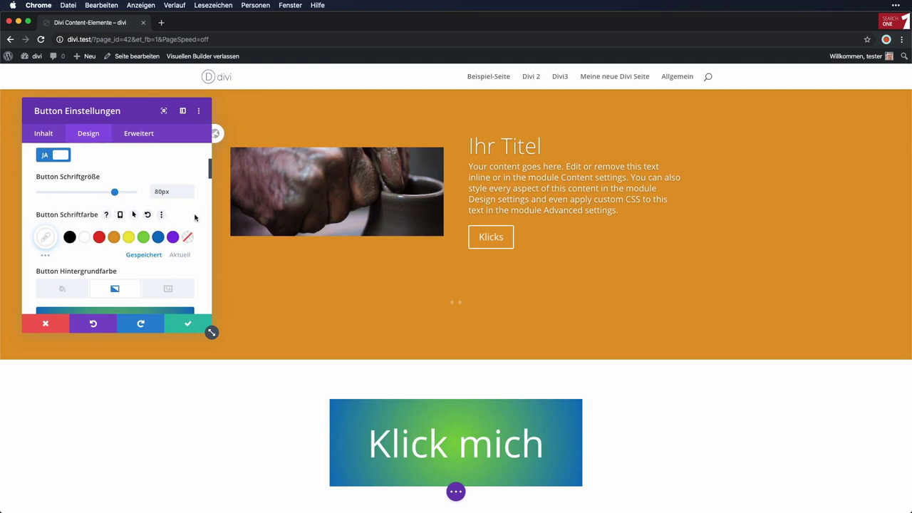
# - Set the start position of the button's radial gradient to 30%
pyautogui.scroll(-3, 194, 218)
pyautogui.scroll(-10, 193, 218)
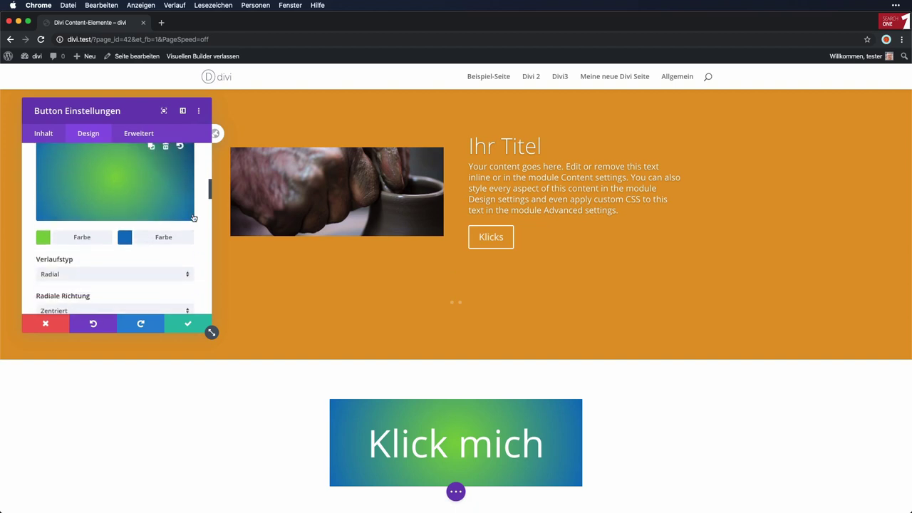
pyautogui.scroll(-2, 193, 217)
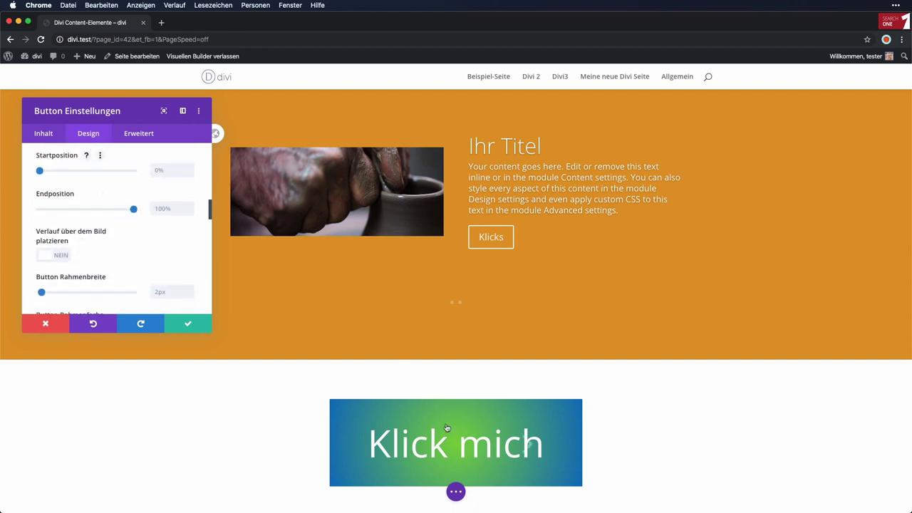
pyautogui.moveTo(53, 174); pyautogui.dragTo(69, 172)
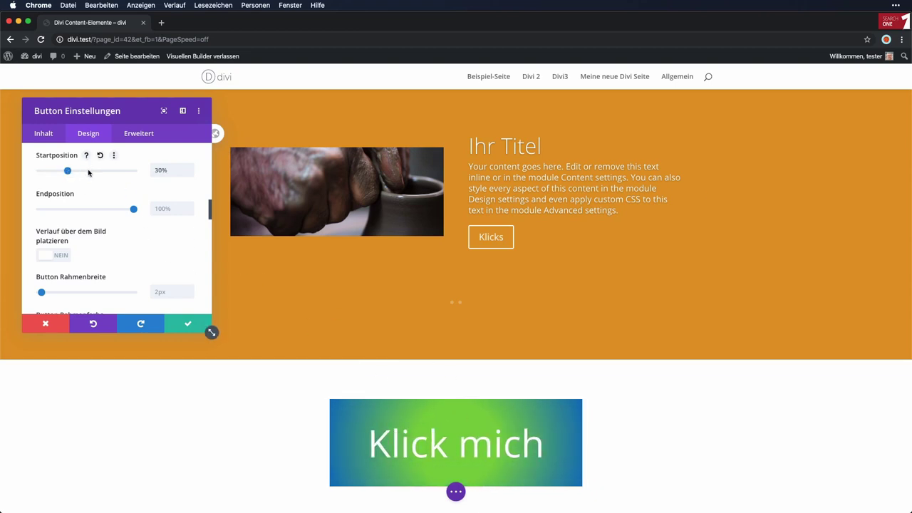
# - Try placing the gradient above the button's background image and switch the option back off
pyautogui.scroll(-4, 89, 172)
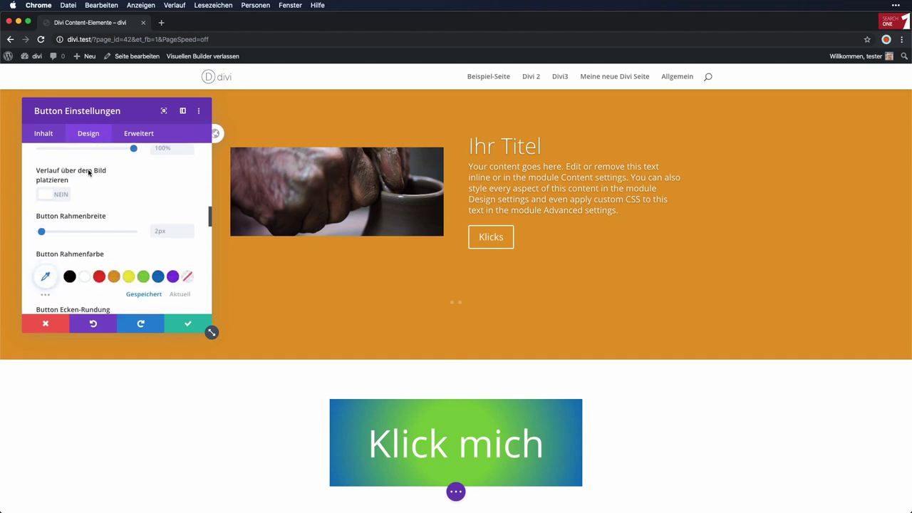
pyautogui.scroll(-1, 88, 172)
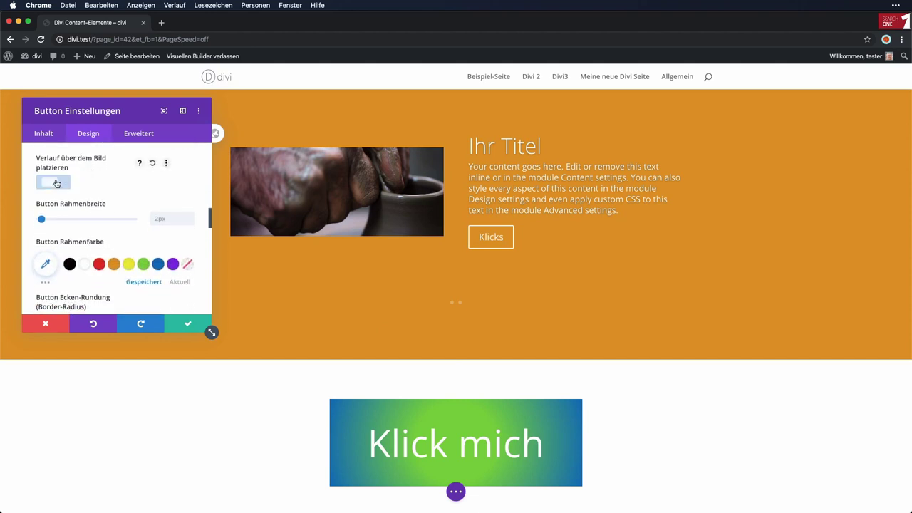
pyautogui.click(57, 183)
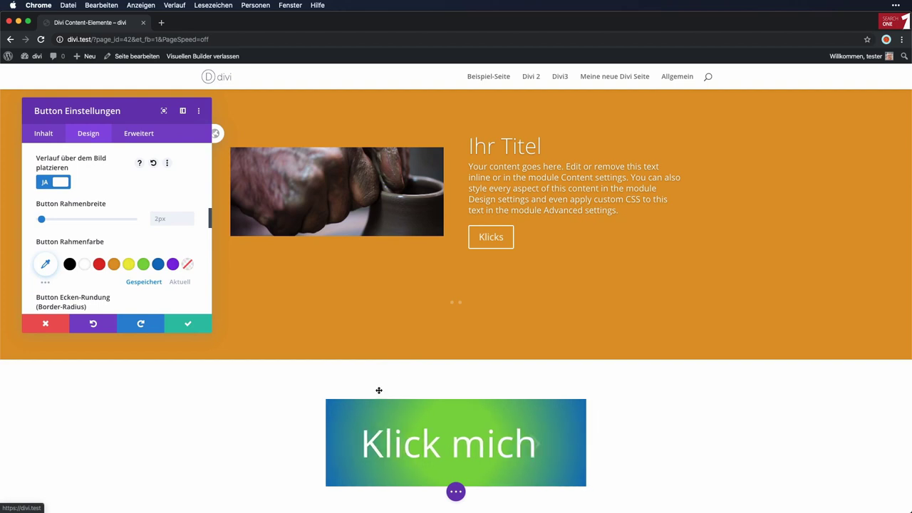
pyautogui.click(45, 184)
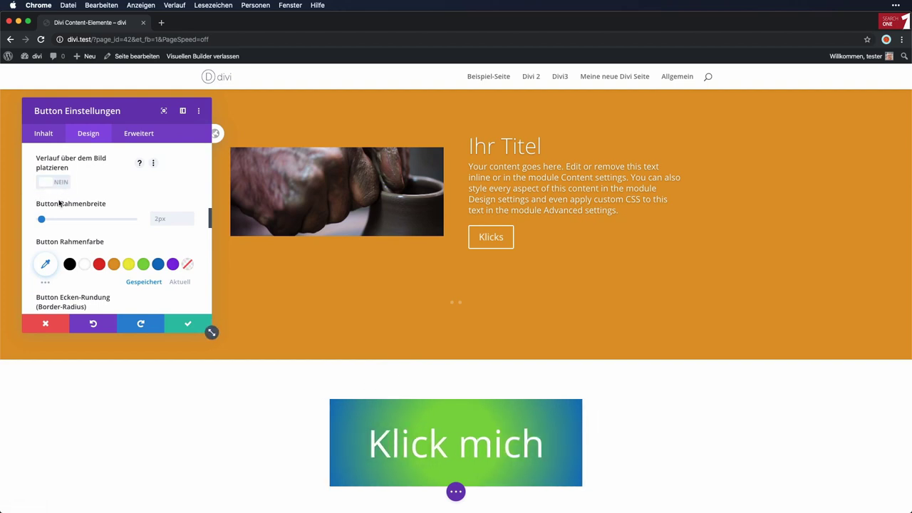
# - Try a 48px button border in red #E02B20 and in blue #0C71C3
pyautogui.click(56, 219)
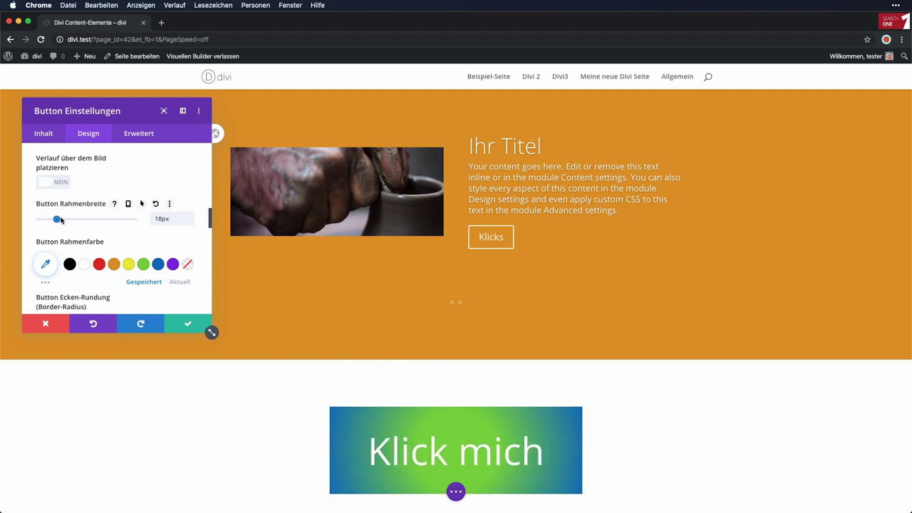
pyautogui.moveTo(61, 220); pyautogui.dragTo(85, 222)
pyautogui.click(99, 264)
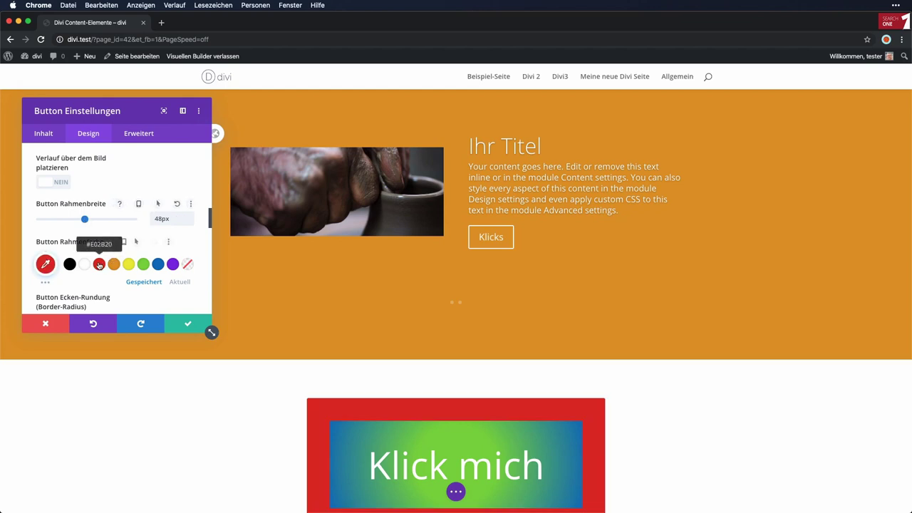
pyautogui.scroll(-2, 129, 254)
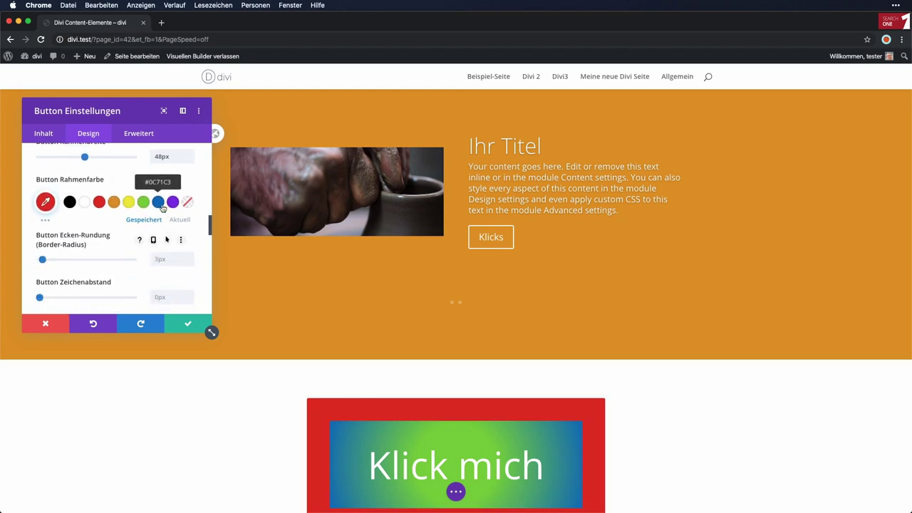
pyautogui.click(162, 207)
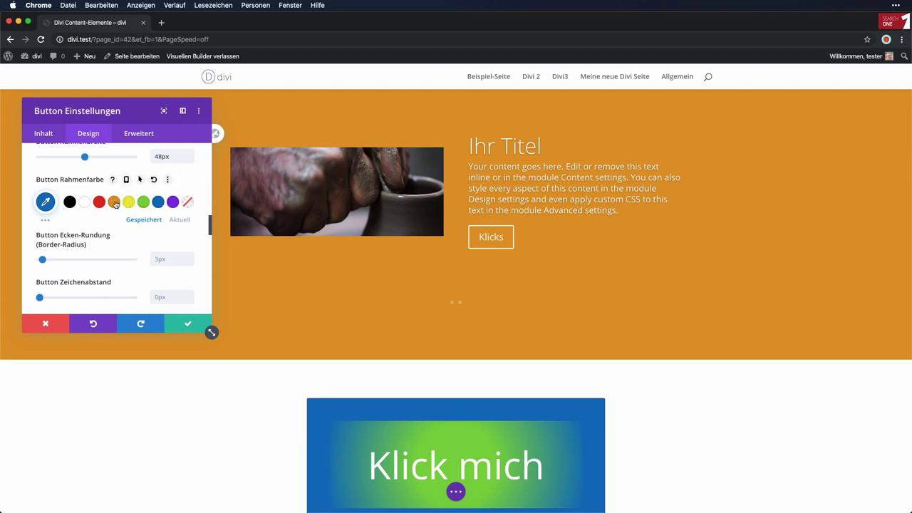
# - Set the button's border colour to white and its border width to 0px
pyautogui.click(84, 203)
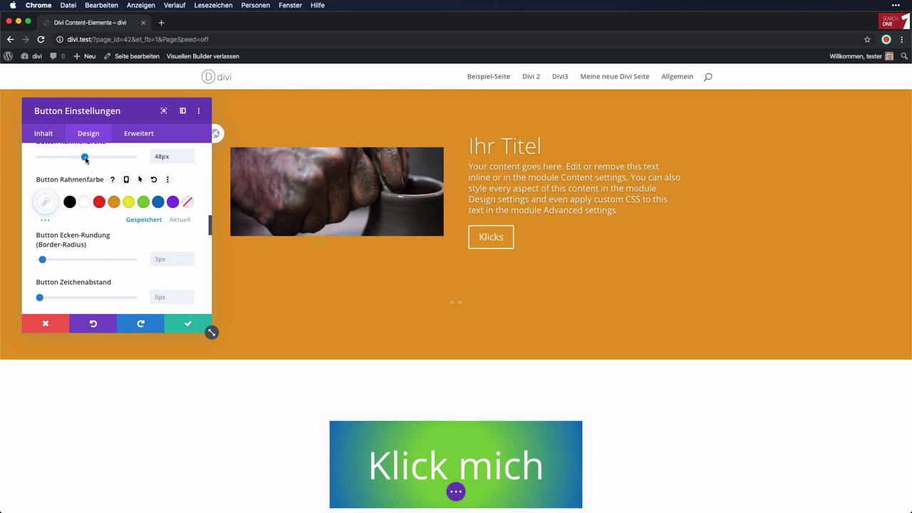
pyautogui.moveTo(85, 158); pyautogui.dragTo(32, 161)
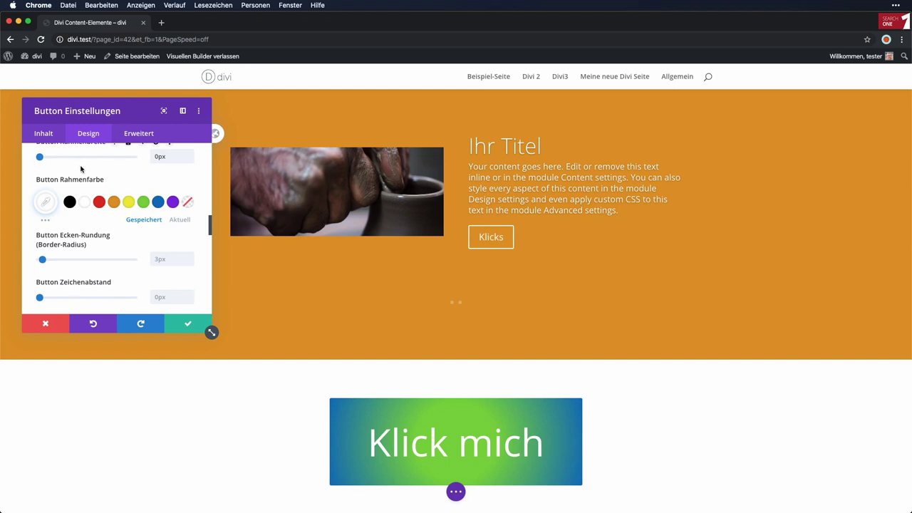
# - Round the button's corners with a border radius of 24px
pyautogui.scroll(-2, 85, 173)
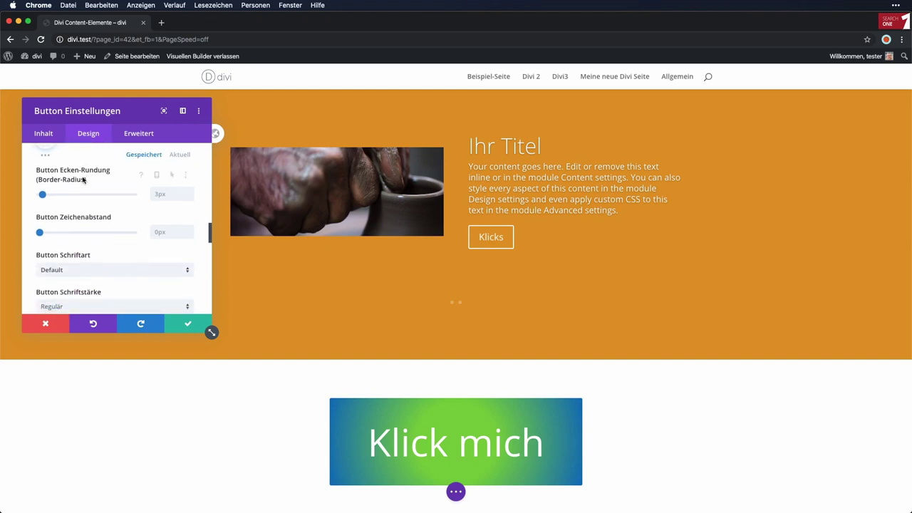
pyautogui.click(55, 196)
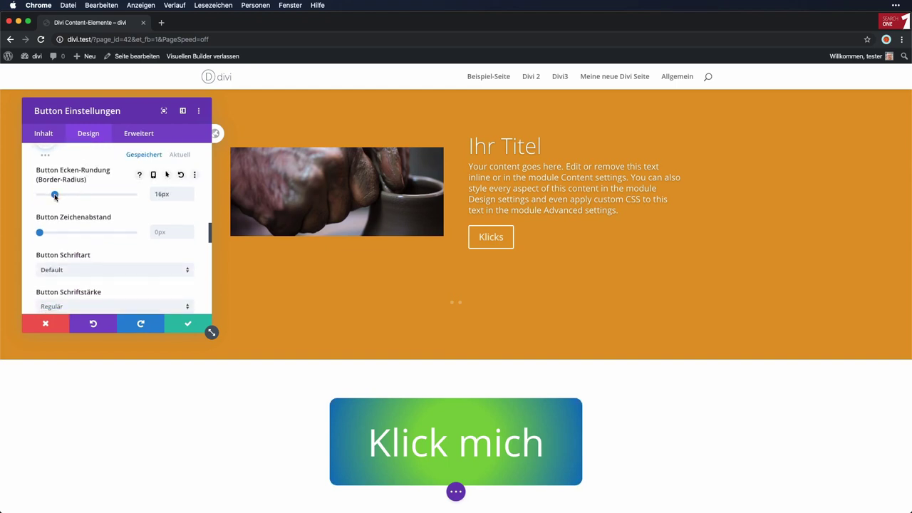
pyautogui.click(63, 195)
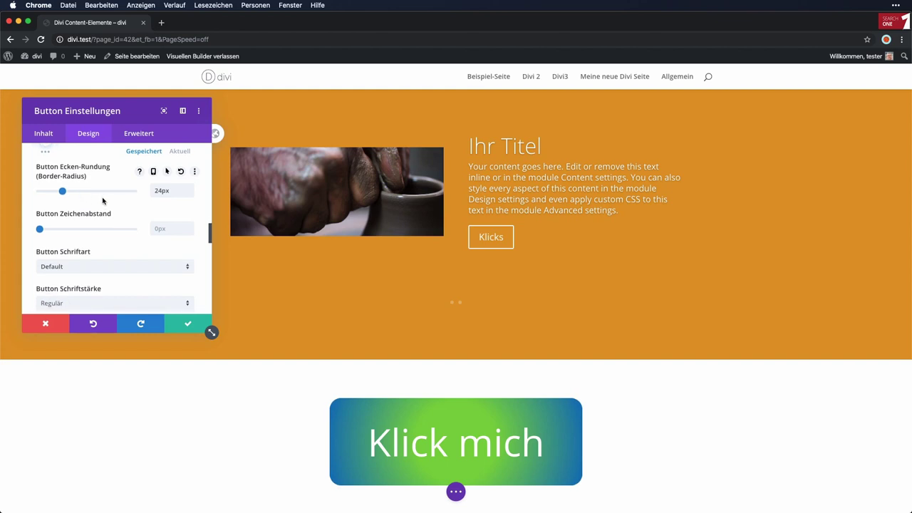
# - Set the button's font weight to Ultra Bold
pyautogui.scroll(-3, 102, 200)
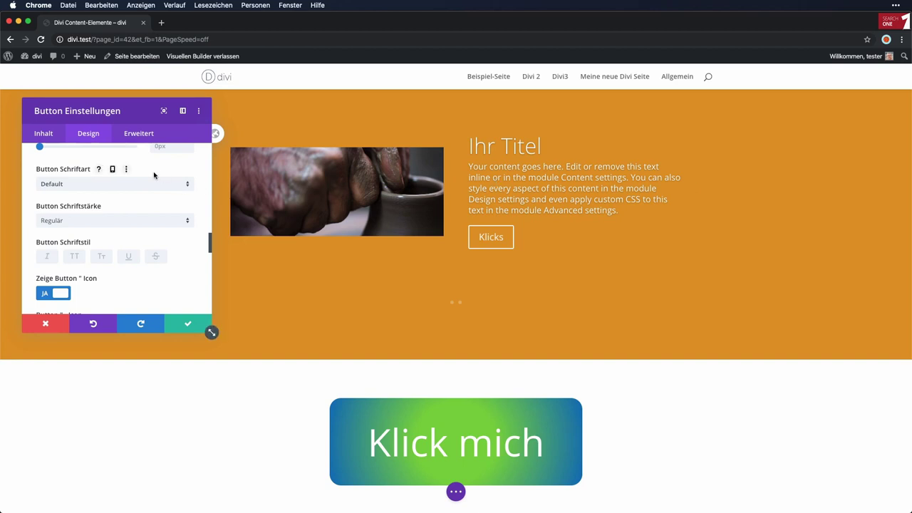
pyautogui.scroll(-2, 154, 175)
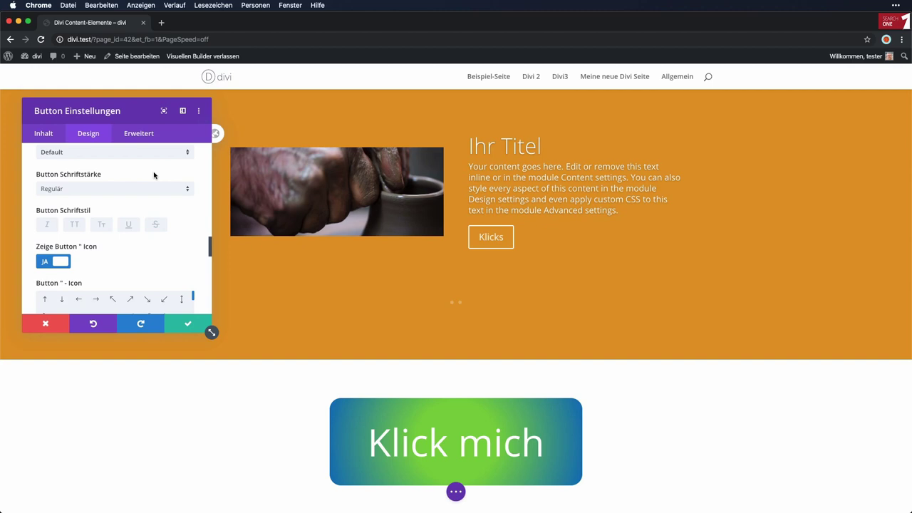
pyautogui.scroll(-1, 154, 174)
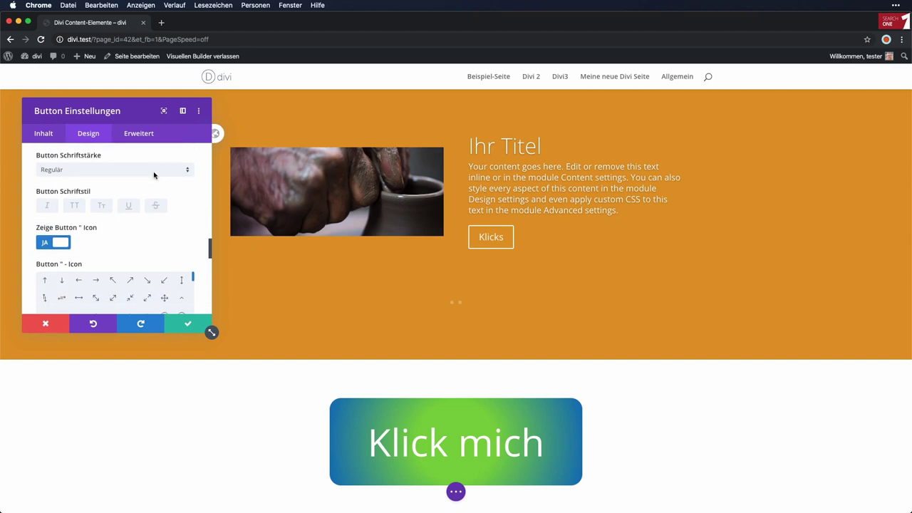
pyautogui.click(154, 176)
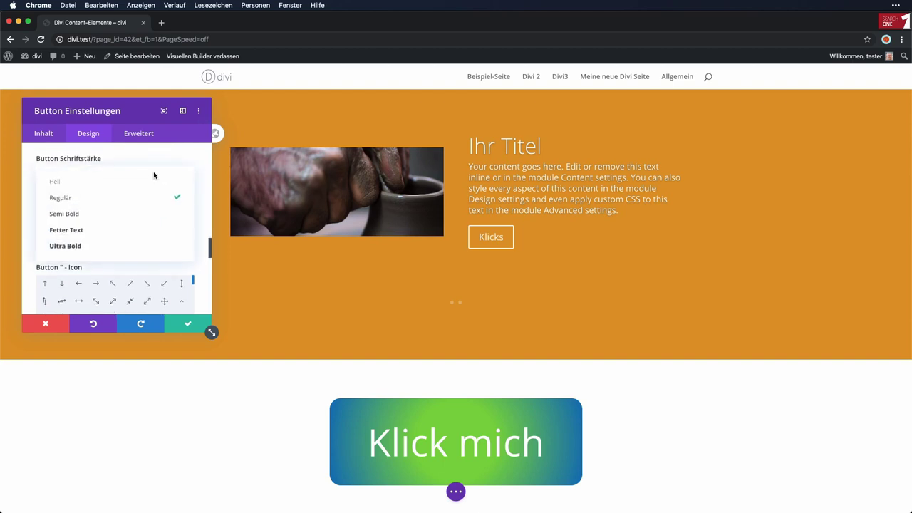
pyautogui.click(74, 246)
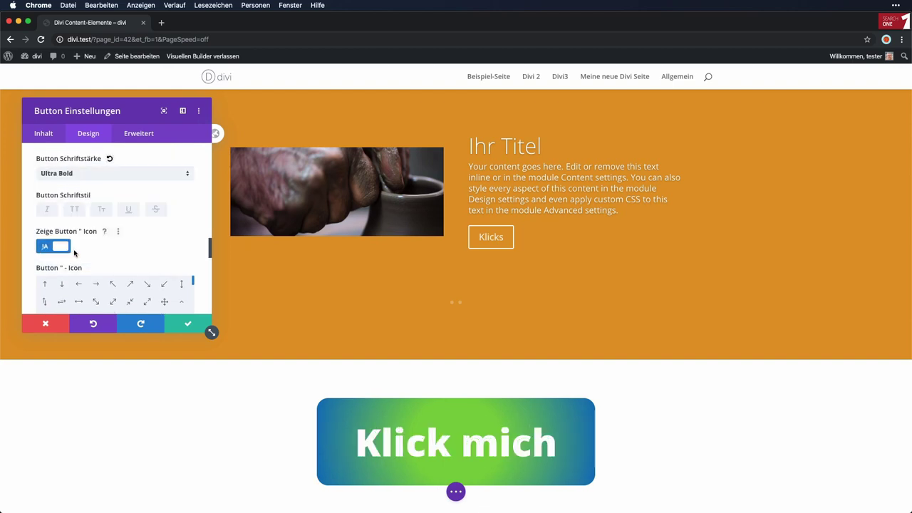
# - Compare several button text shadow presets, apply the blurred diagonal one and set its horizontal distance to 0.19em
pyautogui.scroll(-2, 158, 230)
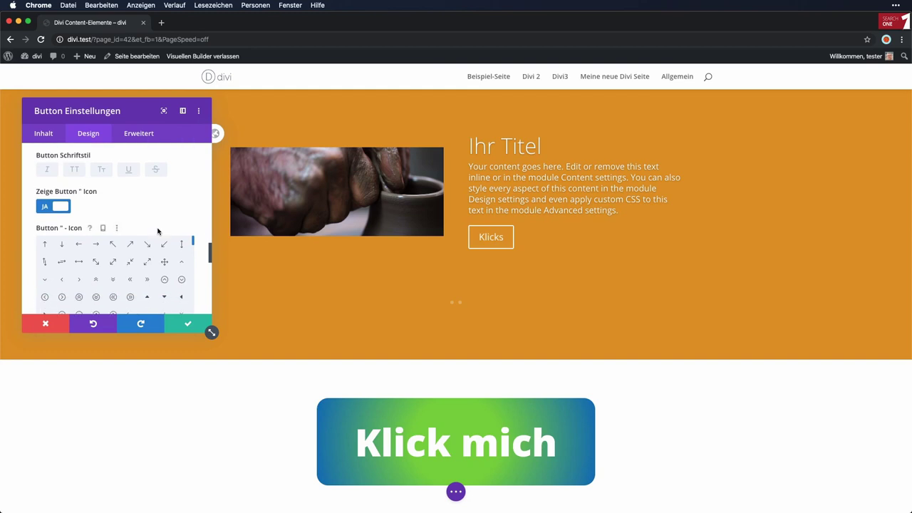
pyautogui.scroll(-4, 158, 230)
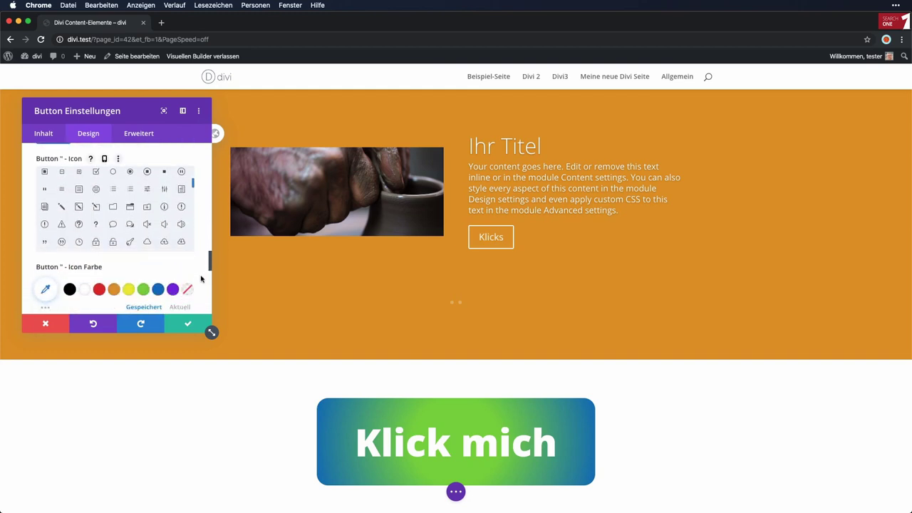
pyautogui.scroll(-3, 200, 275)
pyautogui.scroll(-6, 198, 273)
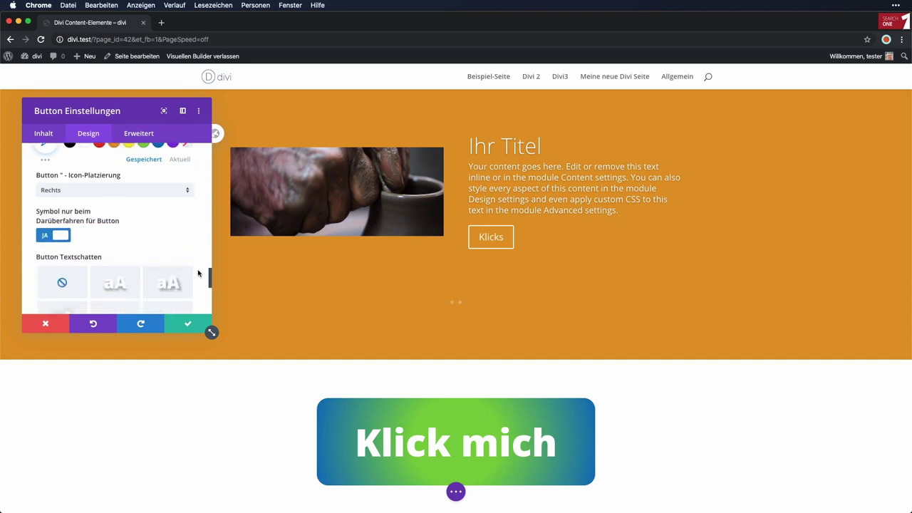
pyautogui.click(166, 231)
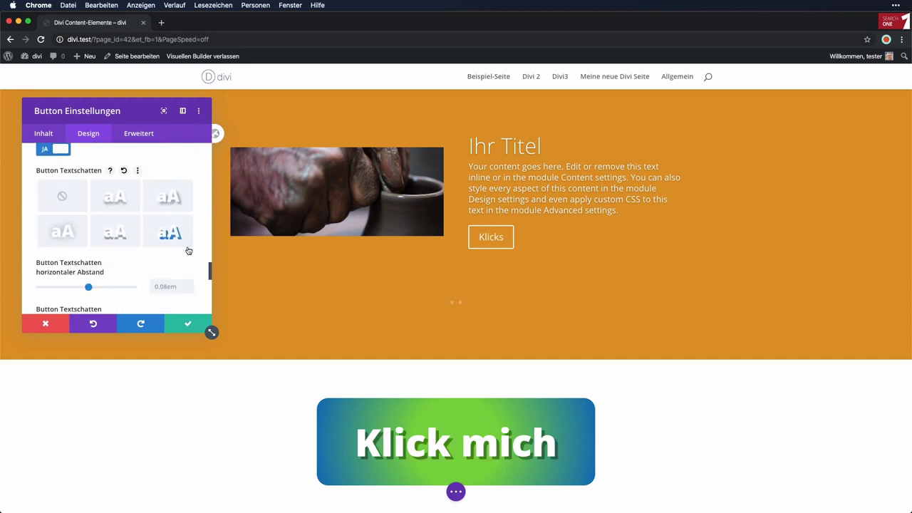
pyautogui.click(129, 237)
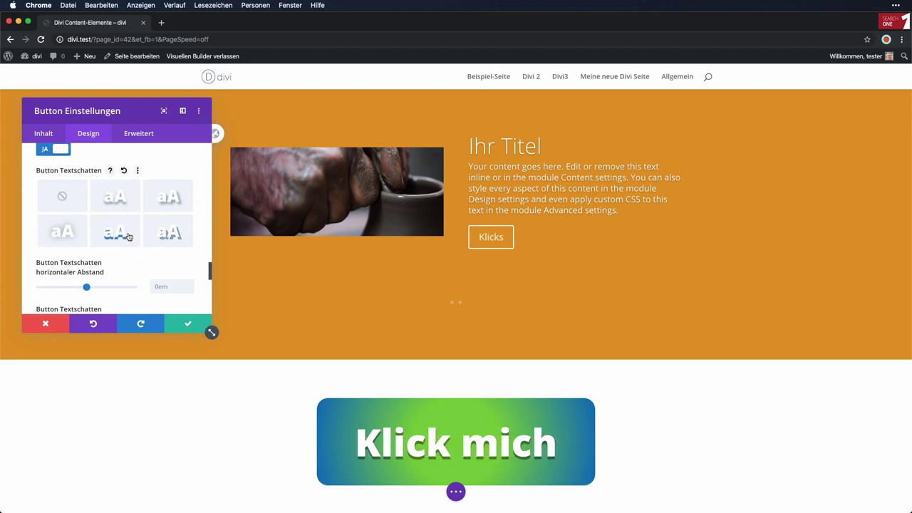
pyautogui.click(65, 231)
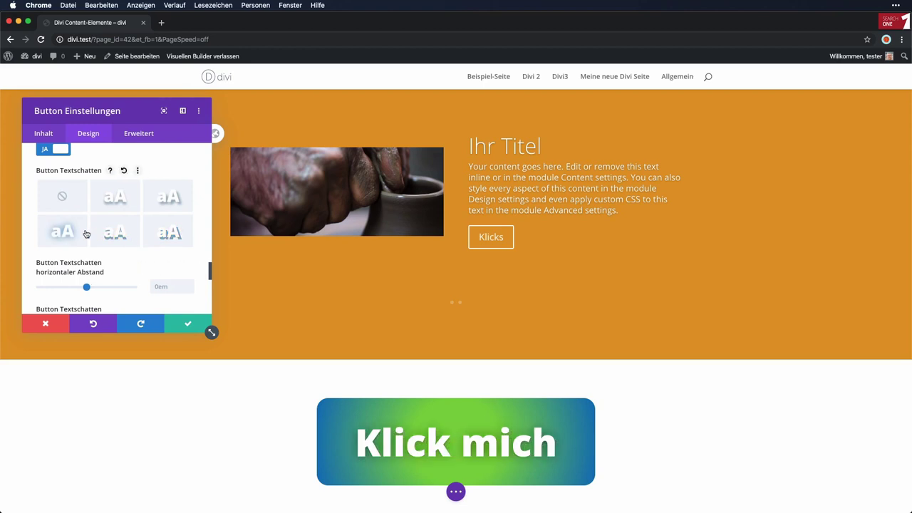
pyautogui.click(161, 208)
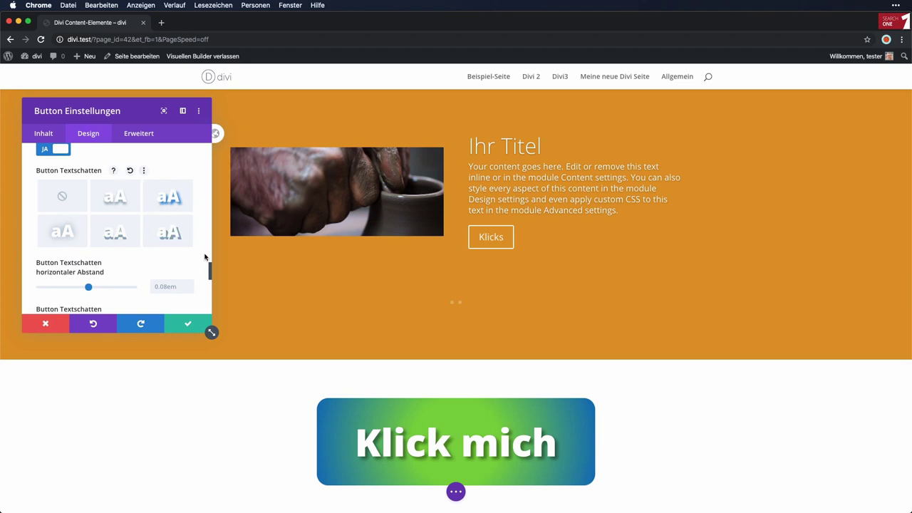
pyautogui.moveTo(93, 286)
pyautogui.mouseDown()
pyautogui.moveTo(102, 287)
pyautogui.moveTo(53, 288)
pyautogui.moveTo(90, 290)
pyautogui.mouseUp()
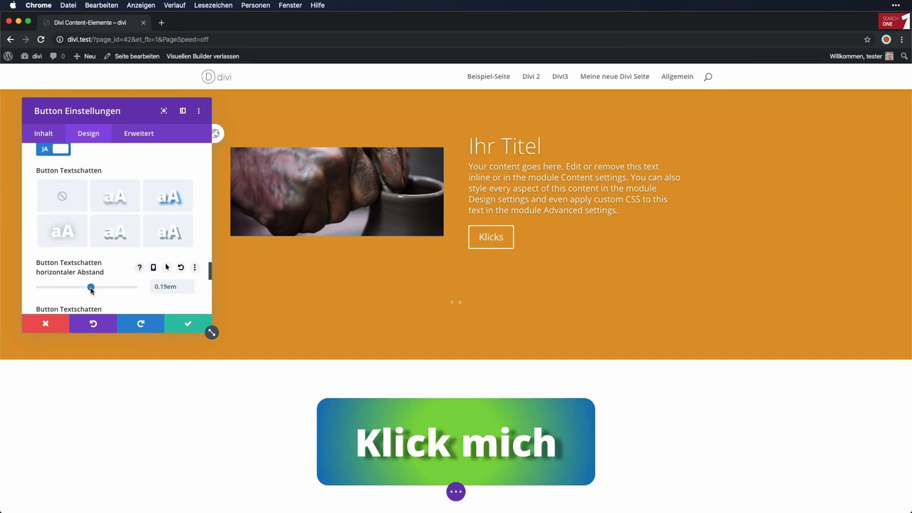
# - Examine the button's spacing (Zwischenraum) fields and box shadow (Box Schatten) presets
pyautogui.scroll(-5, 91, 290)
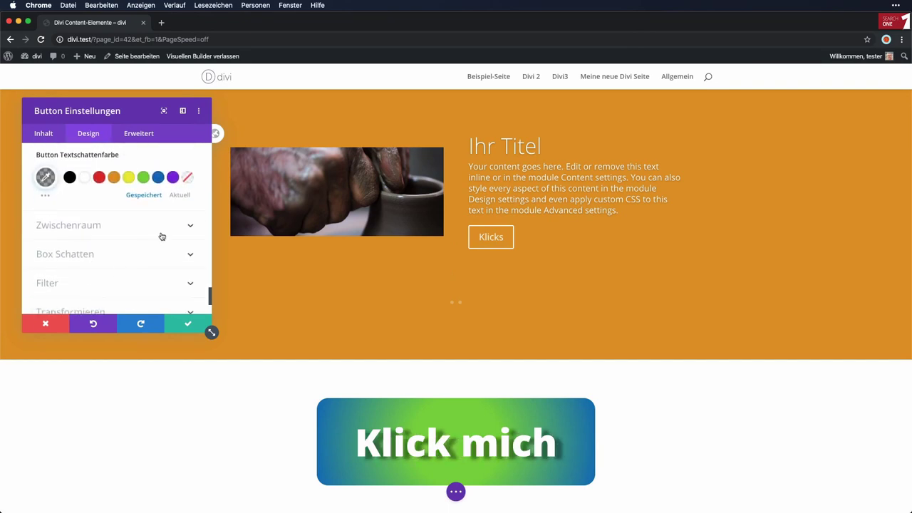
pyautogui.scroll(-2, 160, 236)
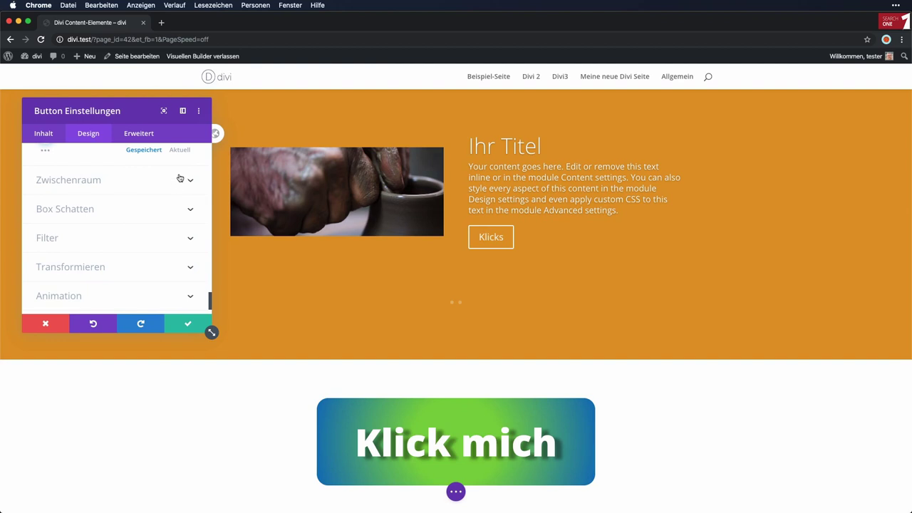
pyautogui.click(178, 179)
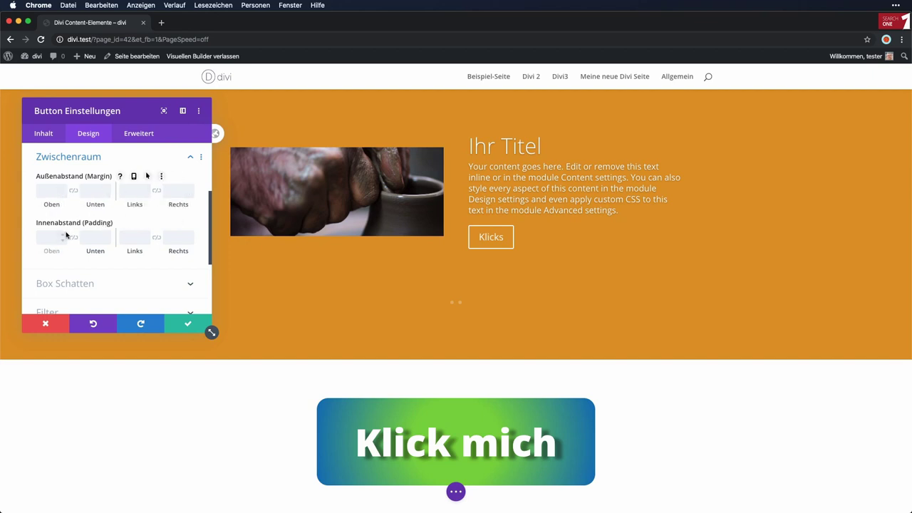
pyautogui.scroll(-4, 112, 247)
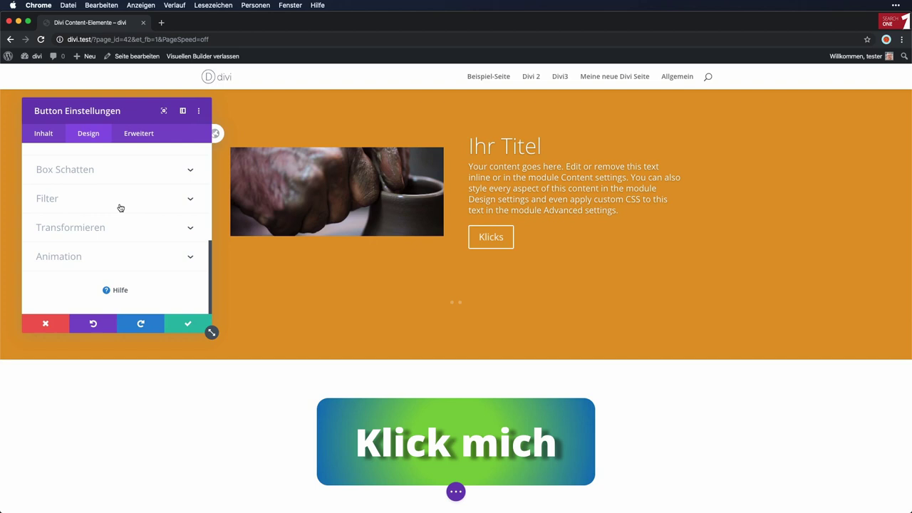
pyautogui.click(90, 172)
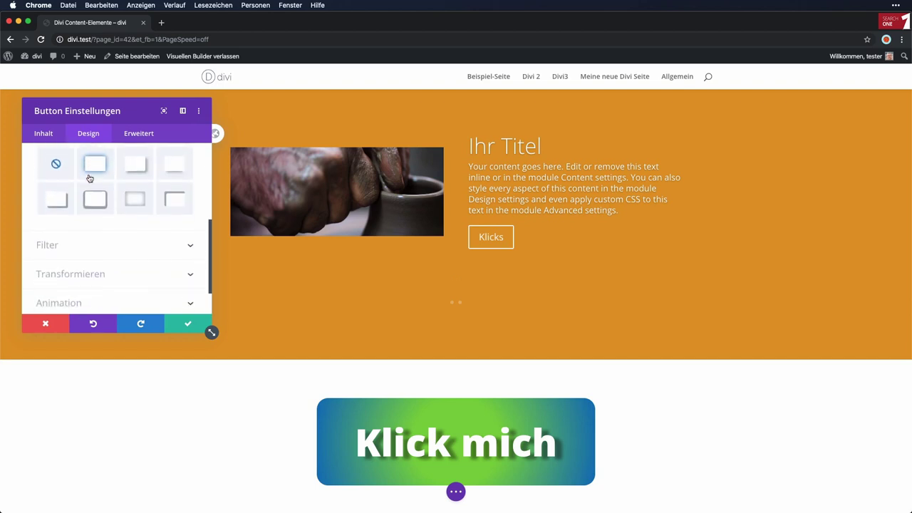
# - Try the saturation (Sättigung) and hue (Farbton) filters on the button
pyautogui.click(74, 222)
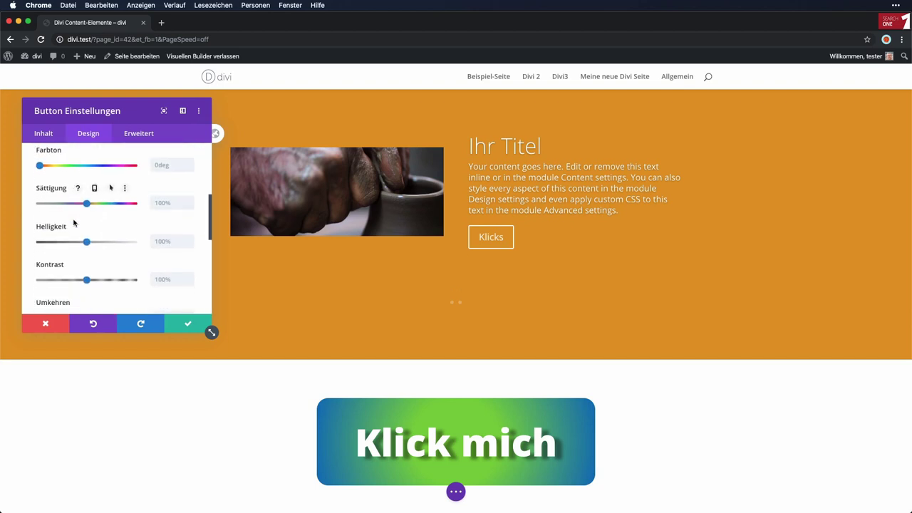
pyautogui.scroll(-3, 74, 223)
pyautogui.scroll(3, 78, 221)
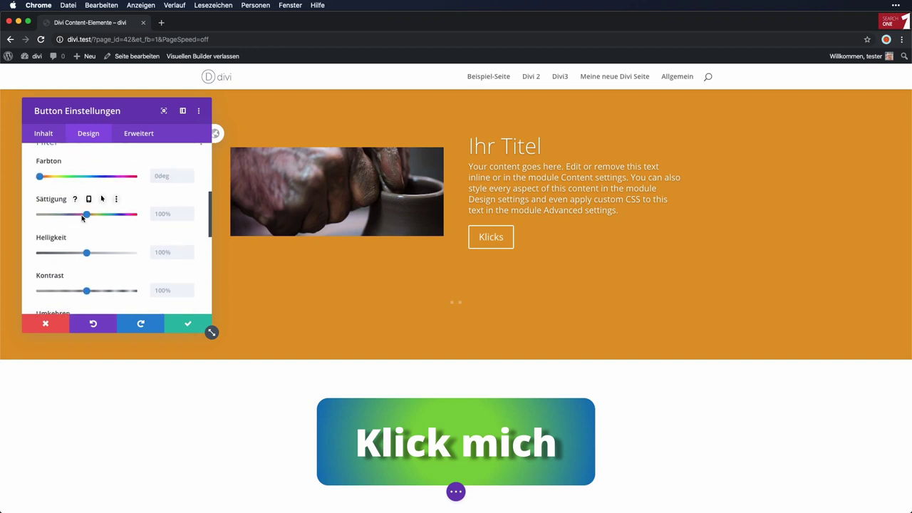
pyautogui.moveTo(86, 216)
pyautogui.mouseDown()
pyautogui.moveTo(132, 219)
pyautogui.moveTo(87, 218)
pyautogui.mouseUp()
pyautogui.moveTo(40, 177)
pyautogui.mouseDown()
pyautogui.moveTo(126, 179)
pyautogui.moveTo(35, 182)
pyautogui.mouseUp()
# - Look over the animation styles and save the button module's settings
pyautogui.scroll(-10, 91, 261)
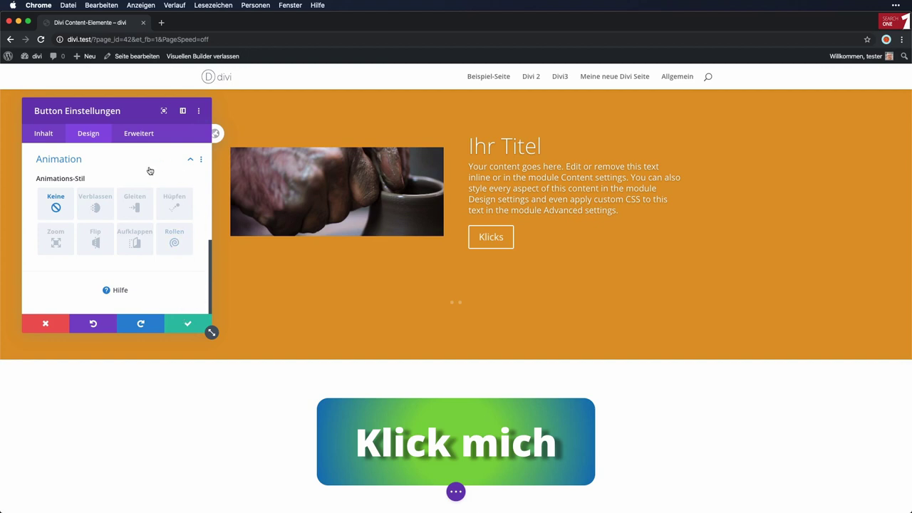
pyautogui.click(187, 322)
pyautogui.scroll(-2, 540, 362)
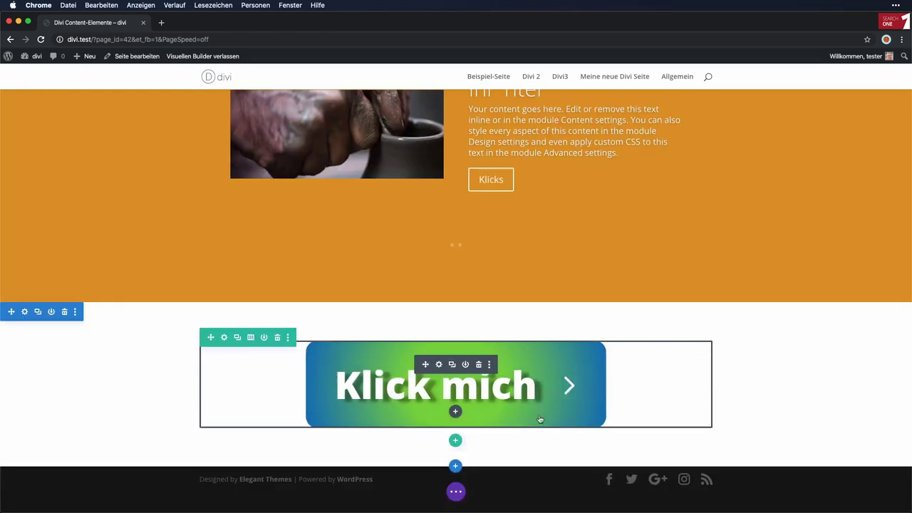
# - Add a new section with a single-column row below the button and insert an Informationstext module in it
pyautogui.click(455, 466)
pyautogui.click(398, 436)
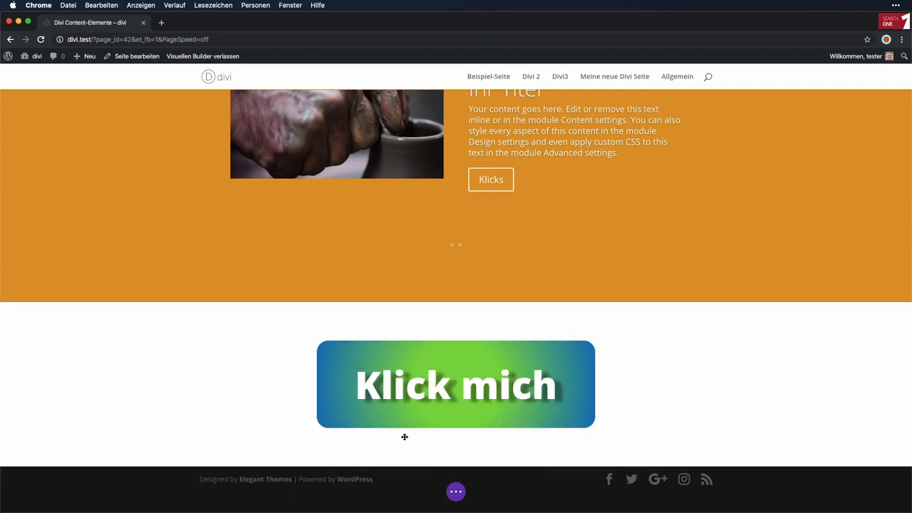
pyautogui.click(398, 228)
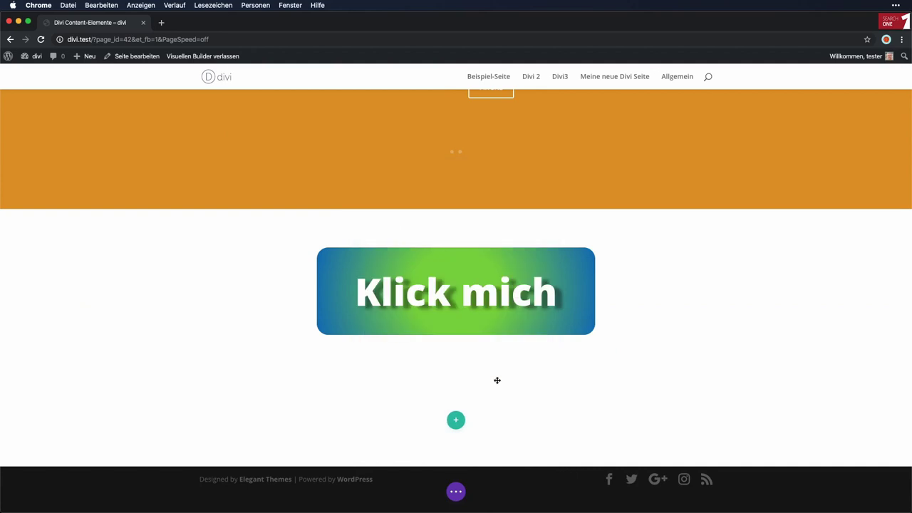
pyautogui.scroll(-3, 483, 303)
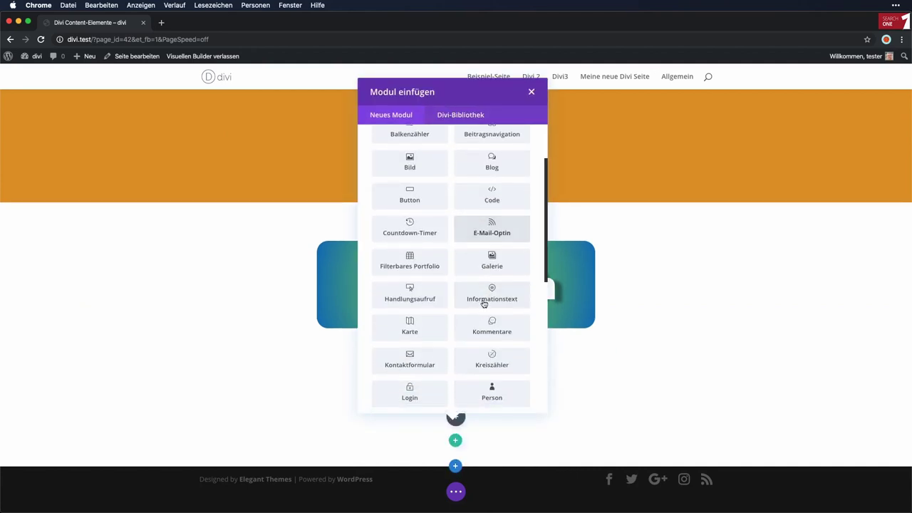
pyautogui.click(484, 303)
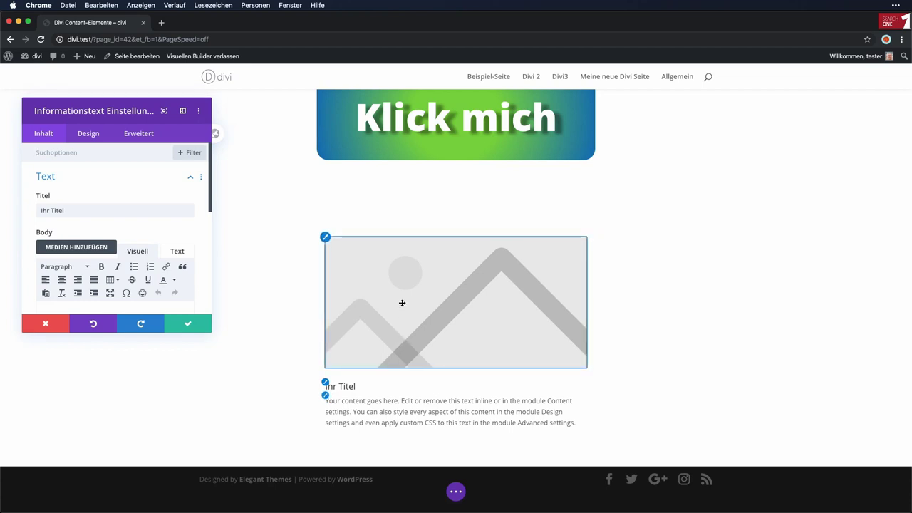
# - Try the circled play icon in place of the Informationstext module's image and switch icon use back off
pyautogui.scroll(-5, 152, 231)
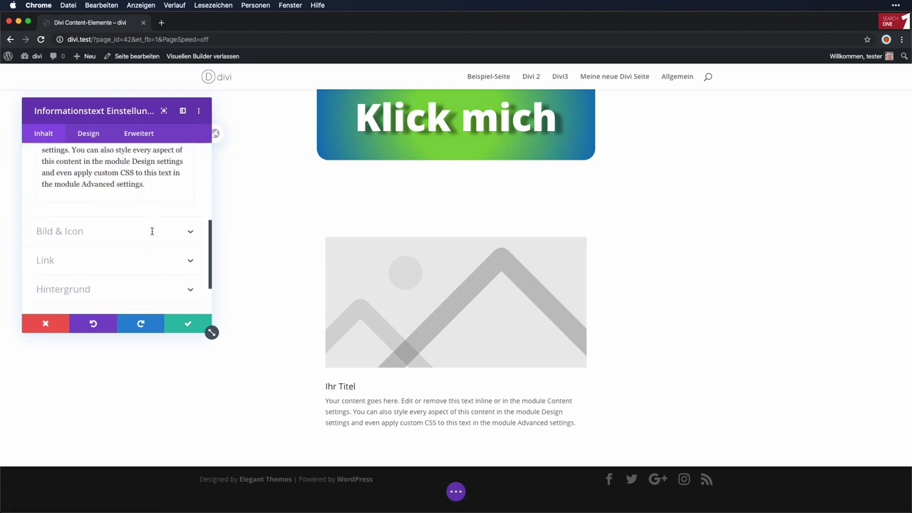
pyautogui.scroll(-2, 125, 216)
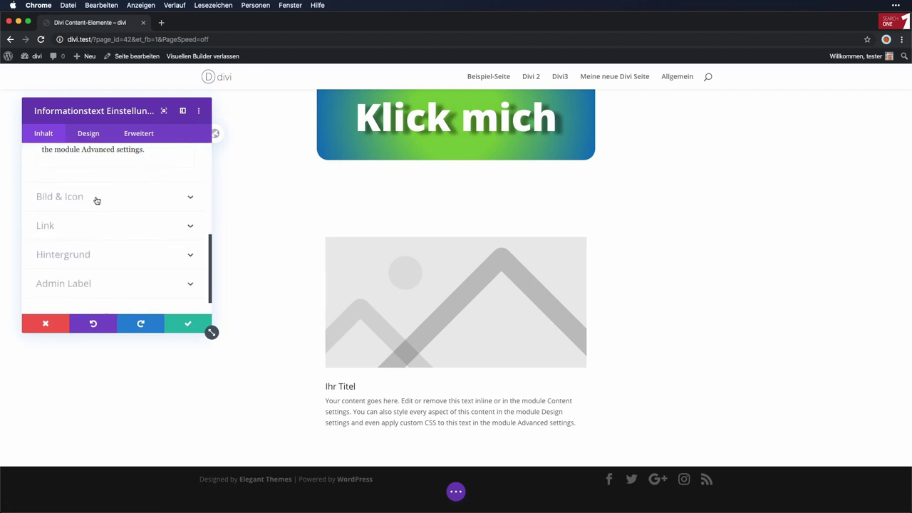
pyautogui.click(195, 196)
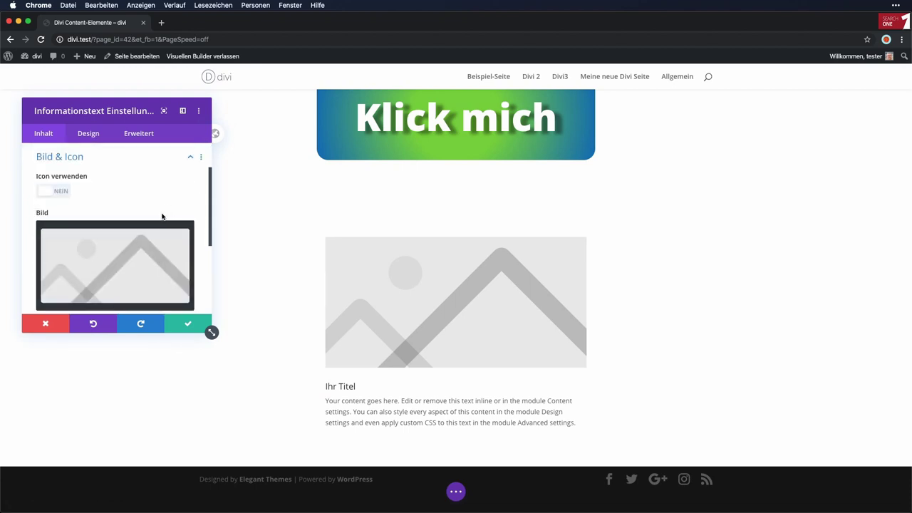
pyautogui.click(53, 189)
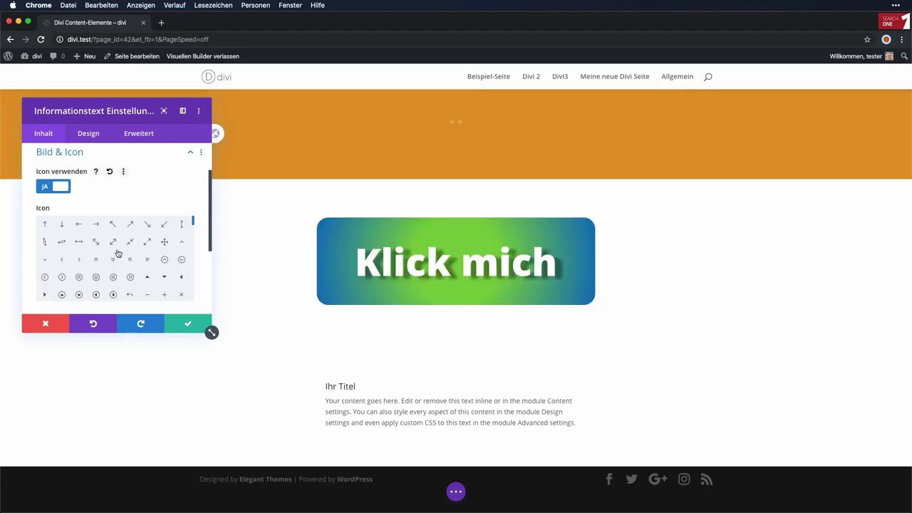
pyautogui.click(113, 294)
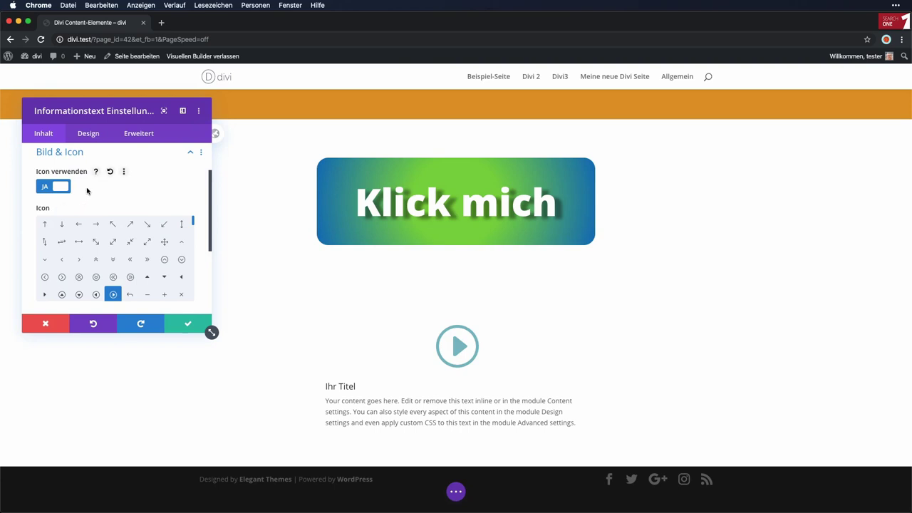
pyautogui.click(57, 188)
# - Use city-02.jpg from the media library as the module's image, in the size Mittel – 300 × 225
pyautogui.click(93, 259)
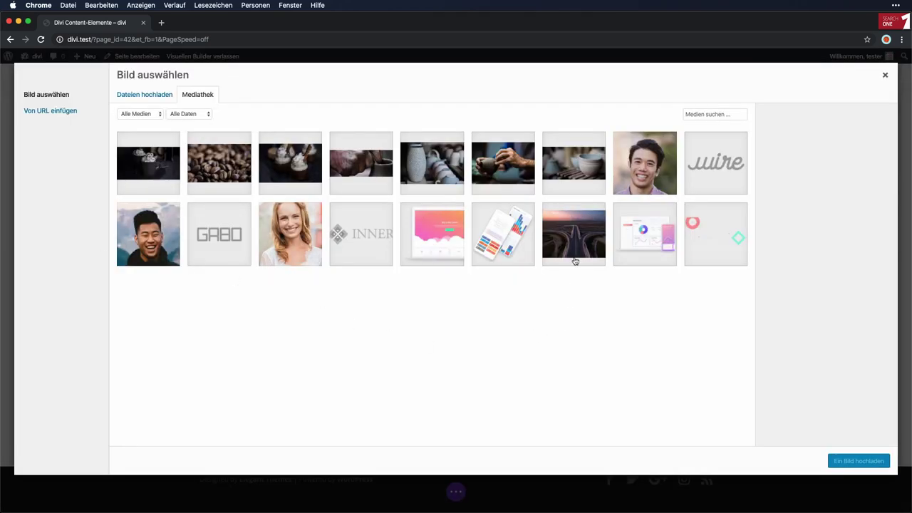
pyautogui.click(574, 236)
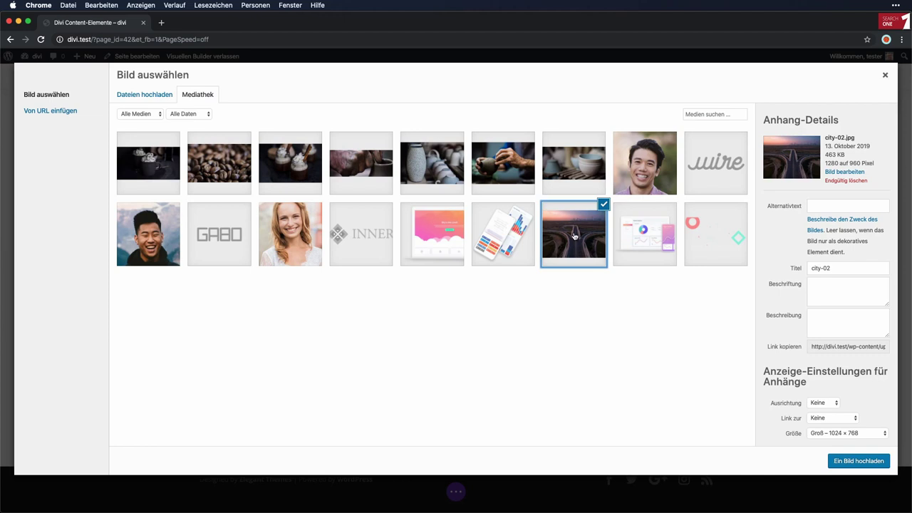
pyautogui.click(850, 435)
pyautogui.click(848, 426)
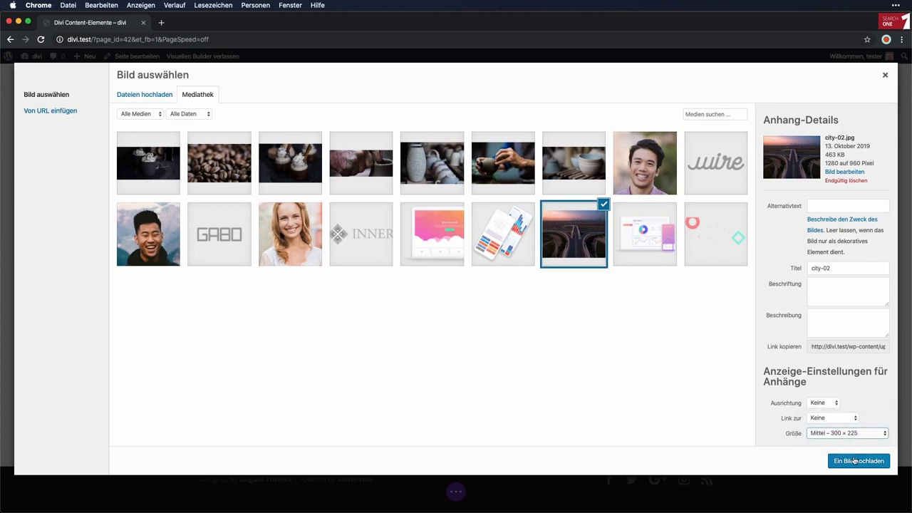
pyautogui.click(855, 461)
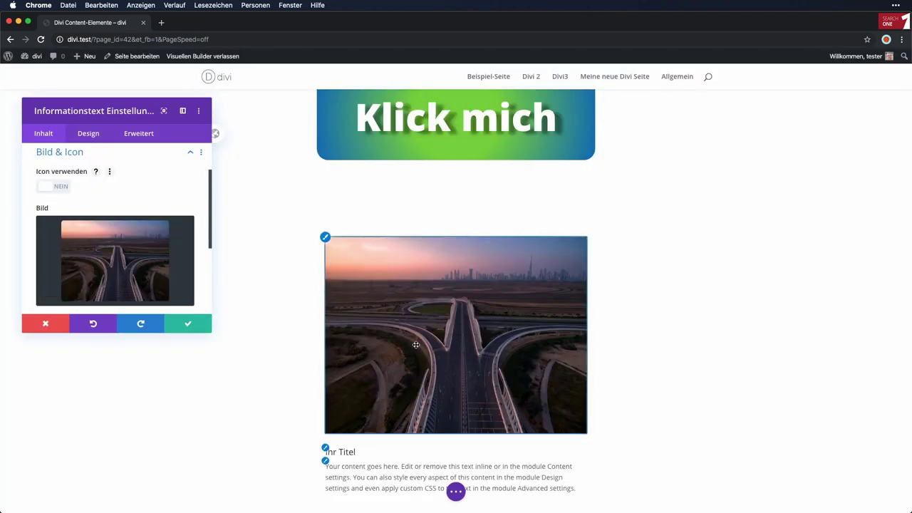
# - Save the Informationstext module's settings and duplicate the module within its row
pyautogui.scroll(-2, 415, 345)
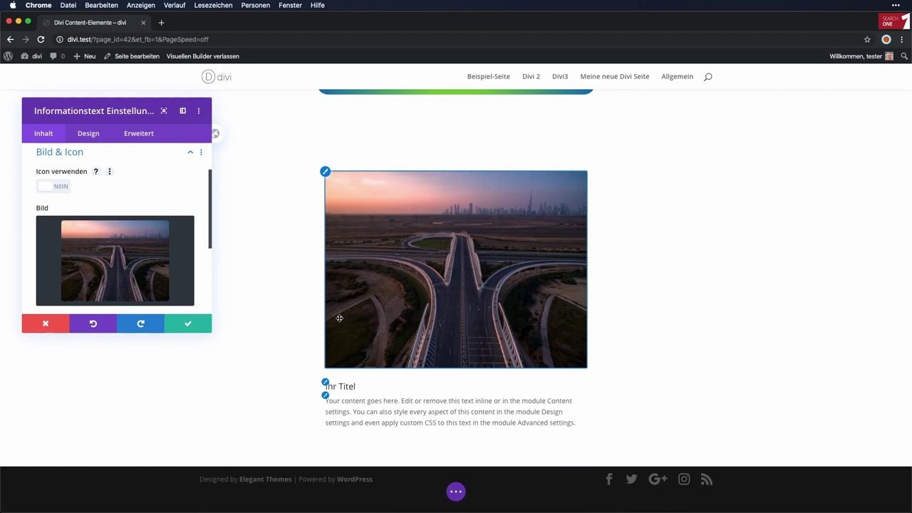
pyautogui.click(199, 329)
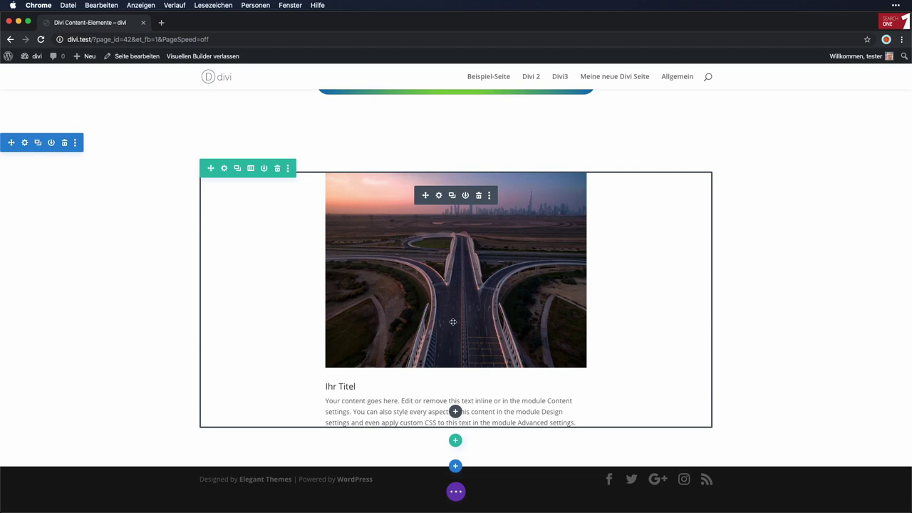
pyautogui.scroll(1, 455, 302)
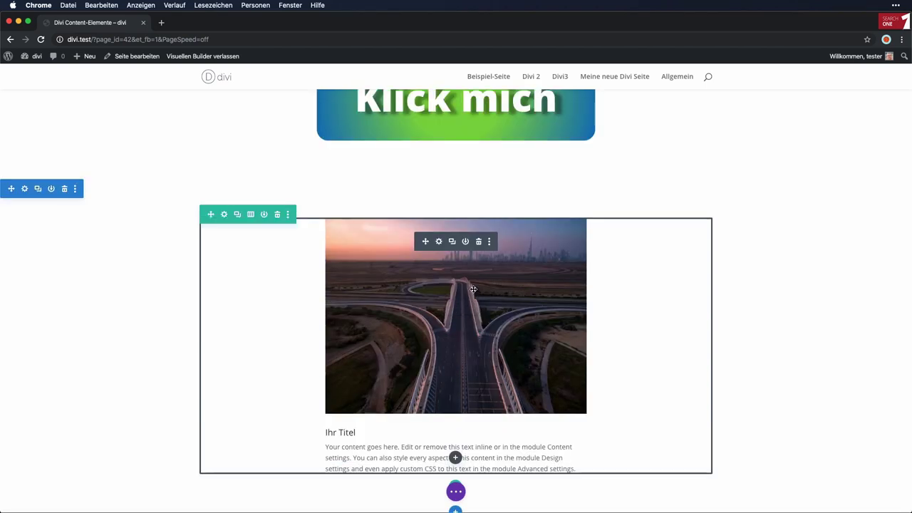
pyautogui.click(453, 245)
pyautogui.scroll(-1, 732, 339)
pyautogui.scroll(-2, 732, 339)
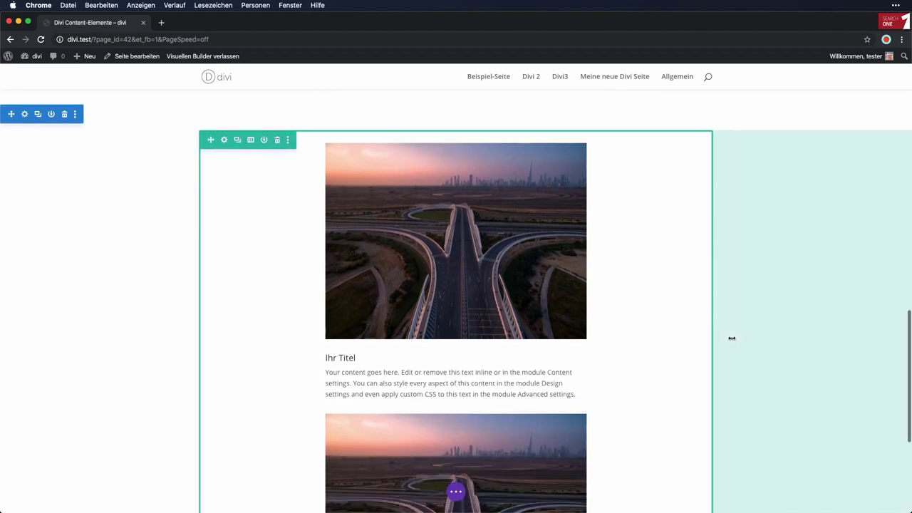
pyautogui.scroll(-4, 446, 408)
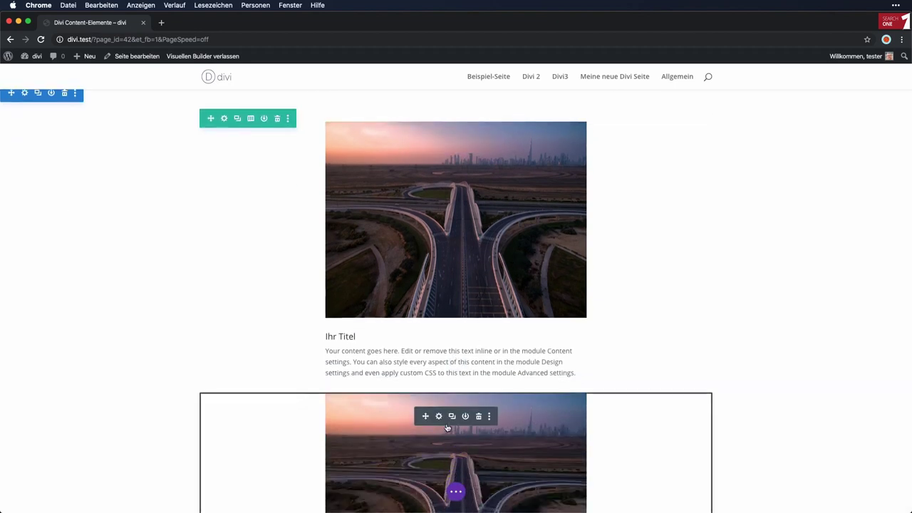
# - Change the layout of the row holding the Informationstext modules to three equal columns
pyautogui.scroll(10, 446, 427)
pyautogui.scroll(-3, 447, 425)
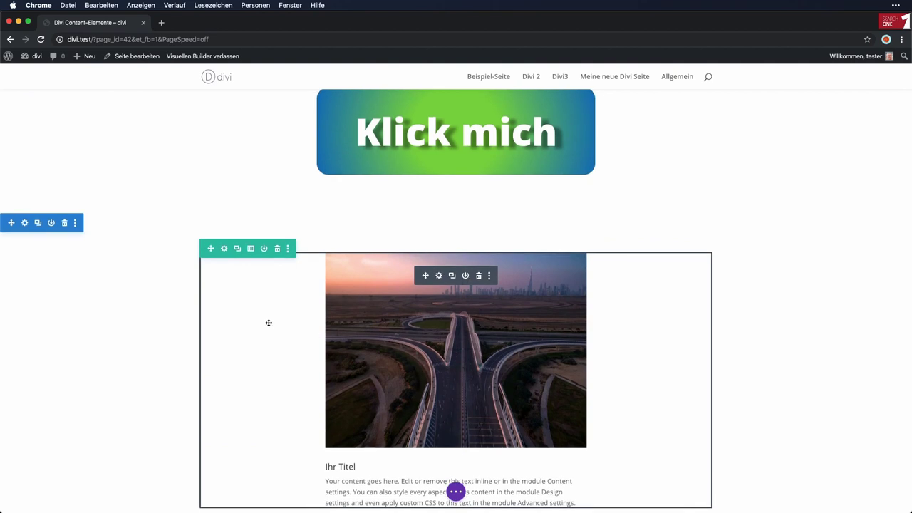
pyautogui.click(251, 249)
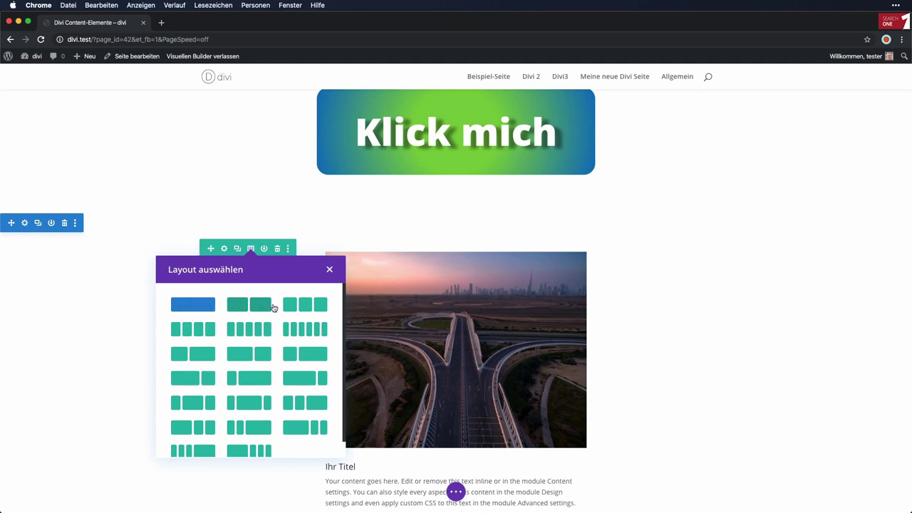
pyautogui.click(301, 305)
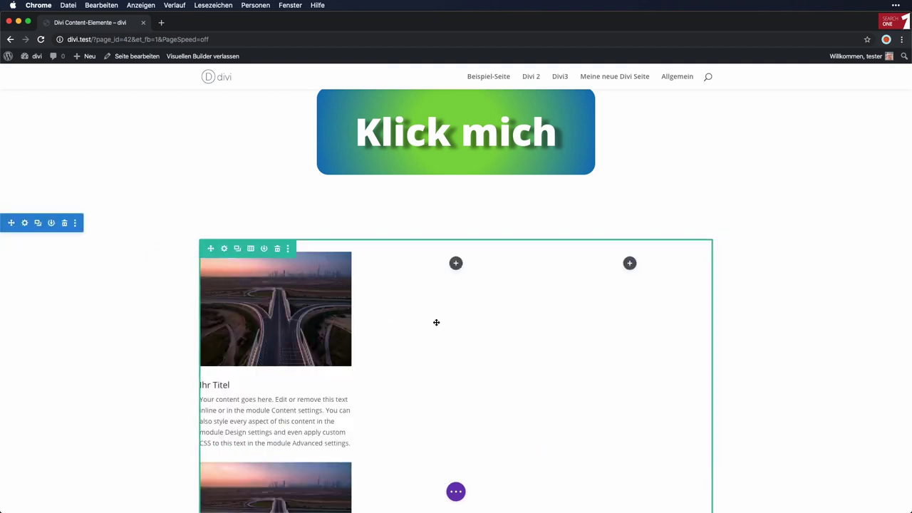
# - Move the duplicated Informationstext module into the middle column and place another copy of it in the third column
pyautogui.scroll(-2, 436, 322)
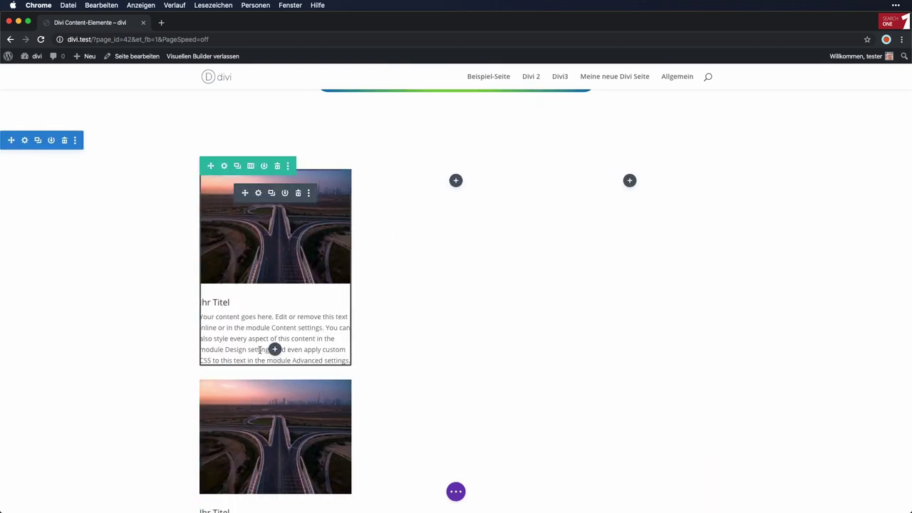
pyautogui.moveTo(244, 404)
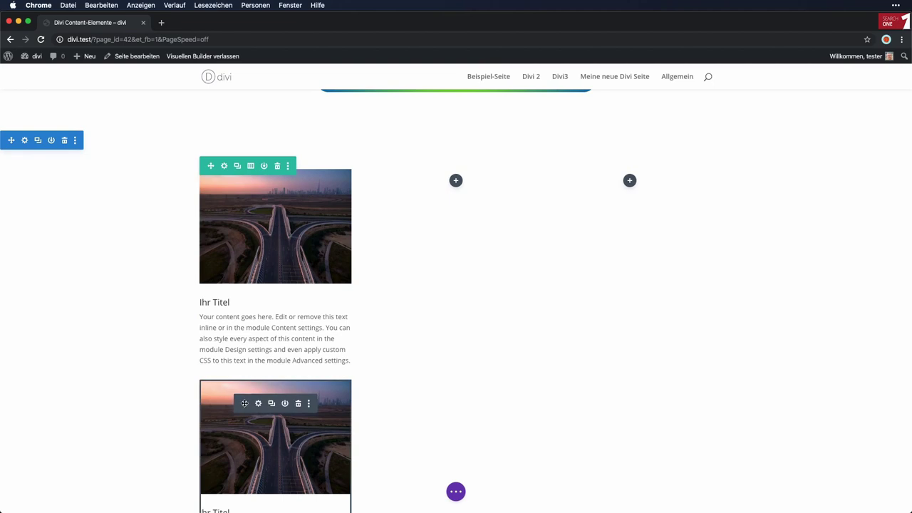
pyautogui.moveTo(244, 404); pyautogui.dragTo(459, 232)
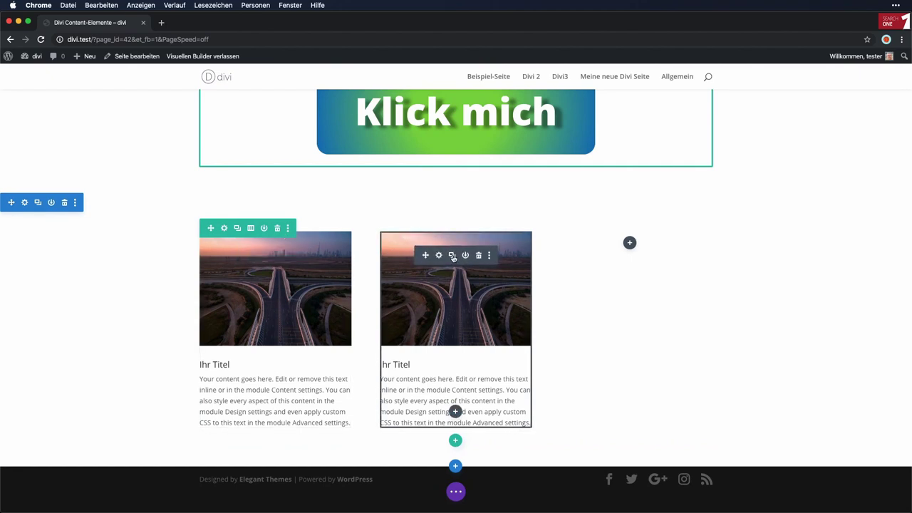
pyautogui.click(453, 256)
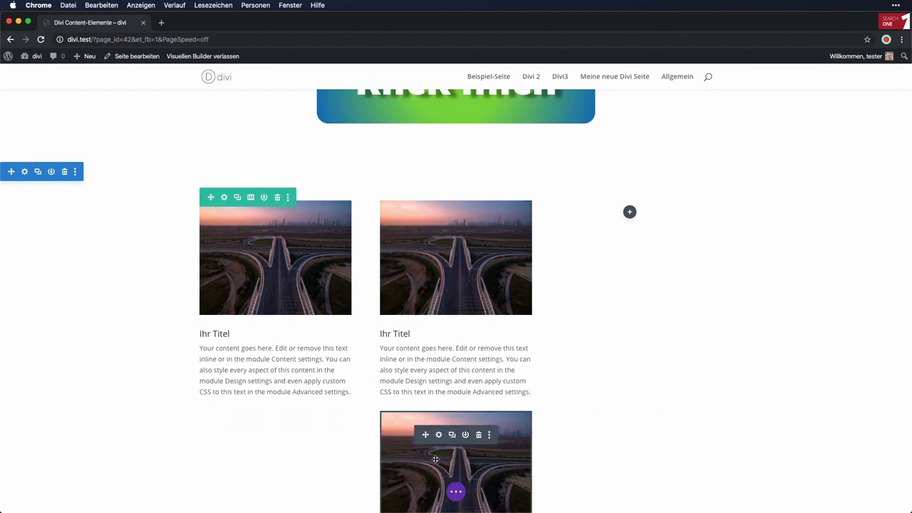
pyautogui.moveTo(425, 435); pyautogui.dragTo(625, 232)
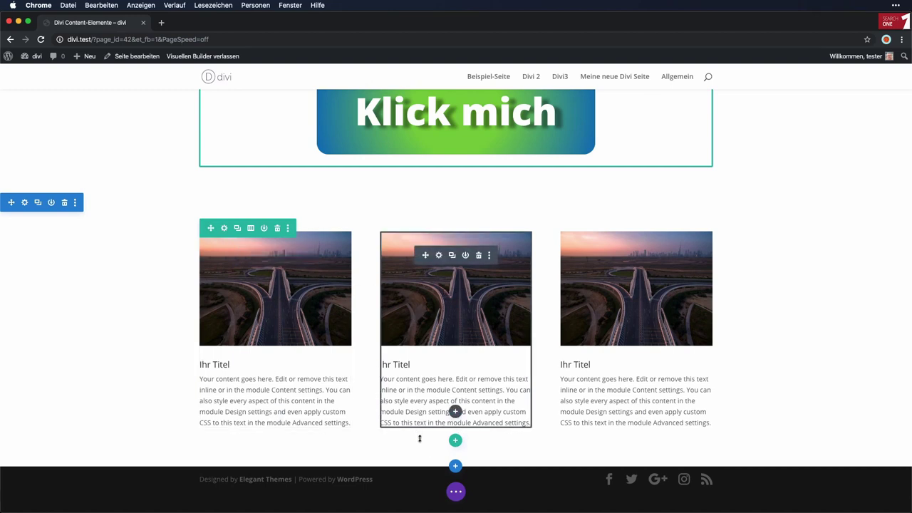
# - Add a Regulär section with a single-column row below the Informationstext modules and insert a Kreiszähler module with its default settings
pyautogui.click(456, 466)
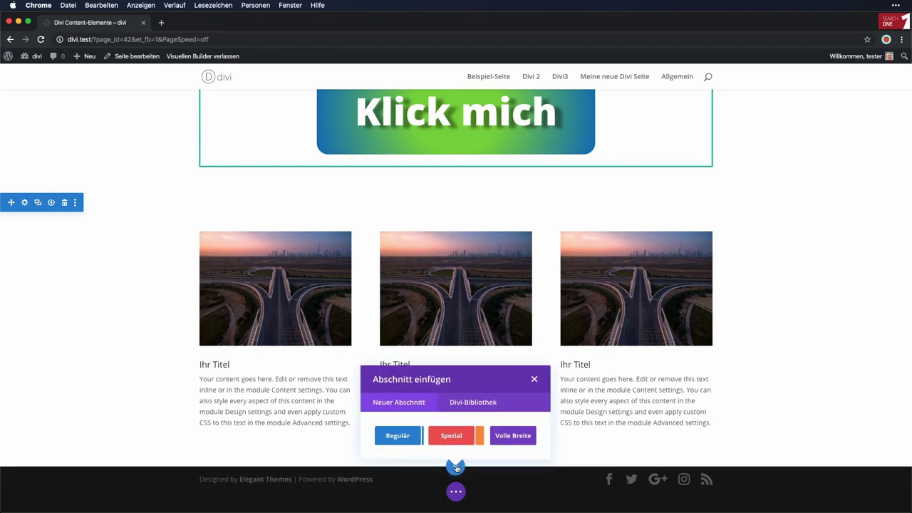
pyautogui.click(407, 437)
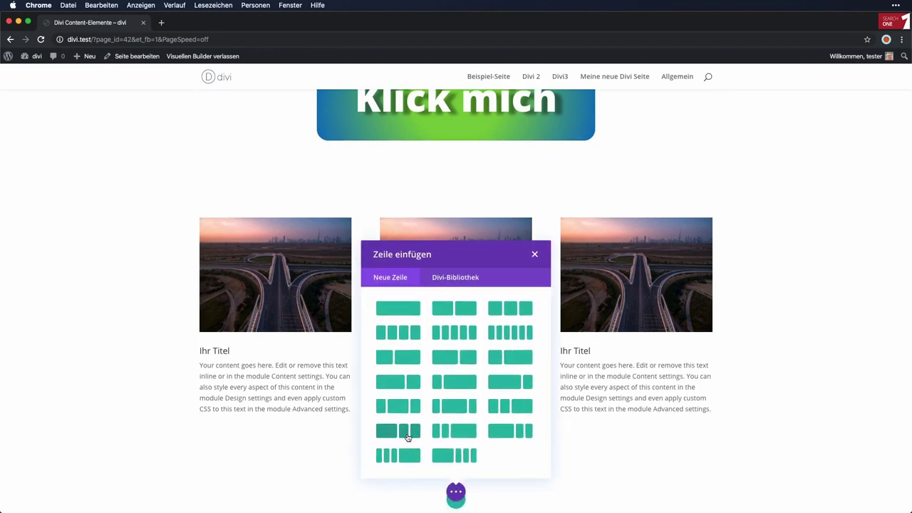
pyautogui.click(405, 308)
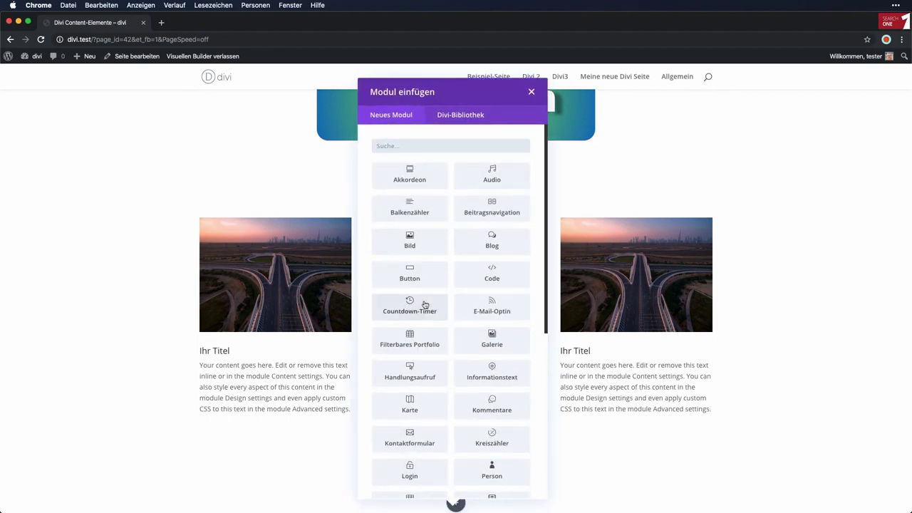
pyautogui.scroll(-2, 423, 308)
pyautogui.scroll(-2, 426, 300)
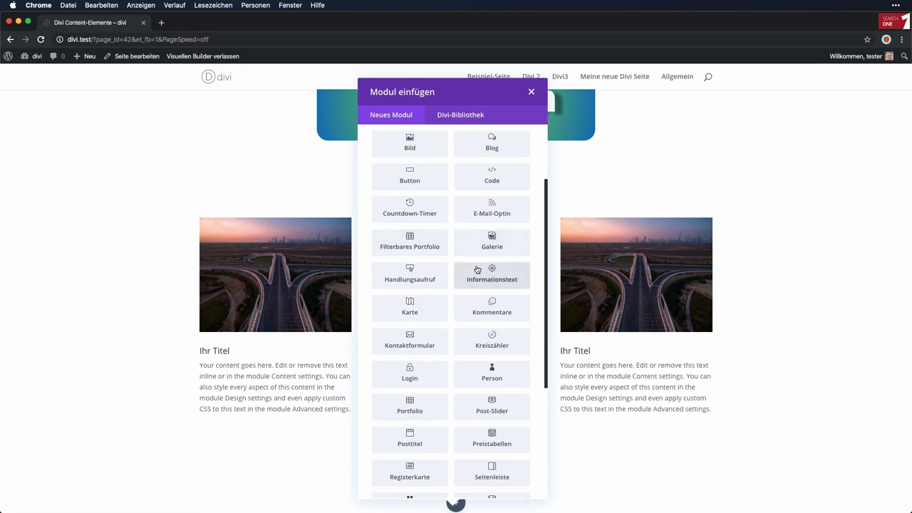
pyautogui.scroll(-2, 478, 269)
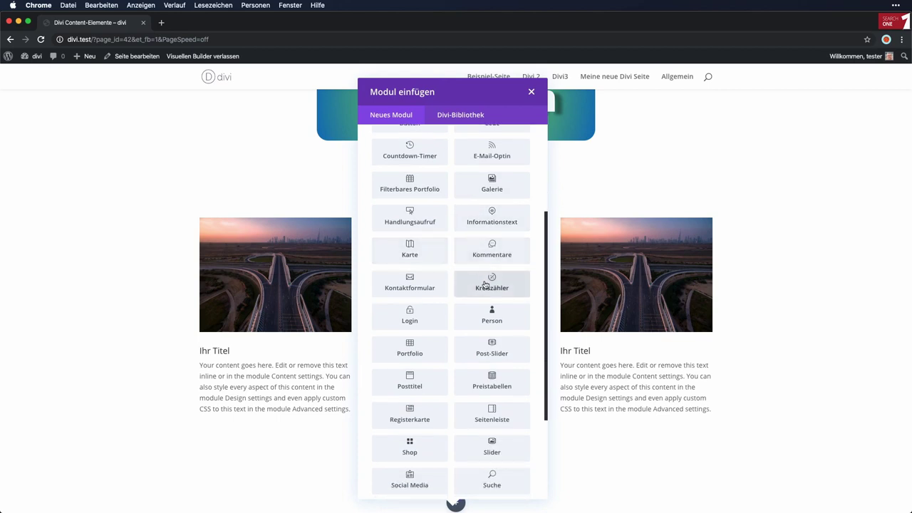
pyautogui.scroll(-3, 484, 280)
pyautogui.click(492, 212)
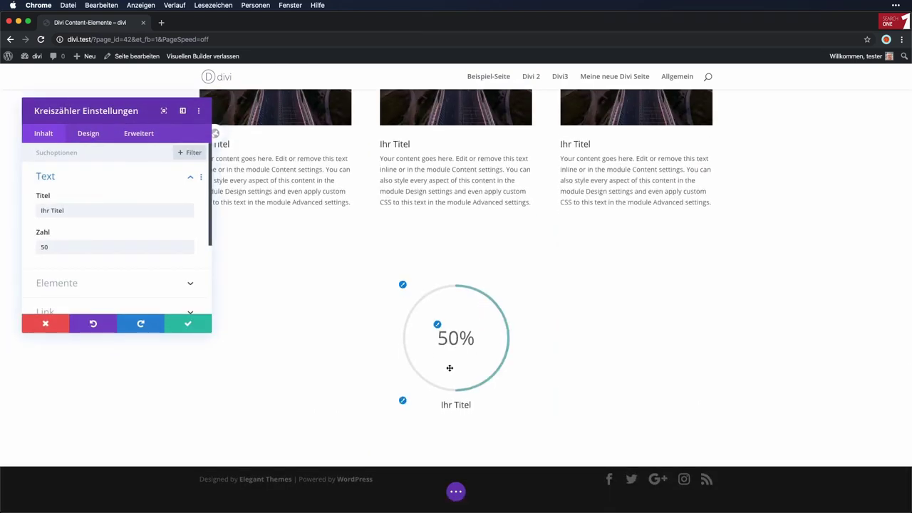
pyautogui.click(205, 327)
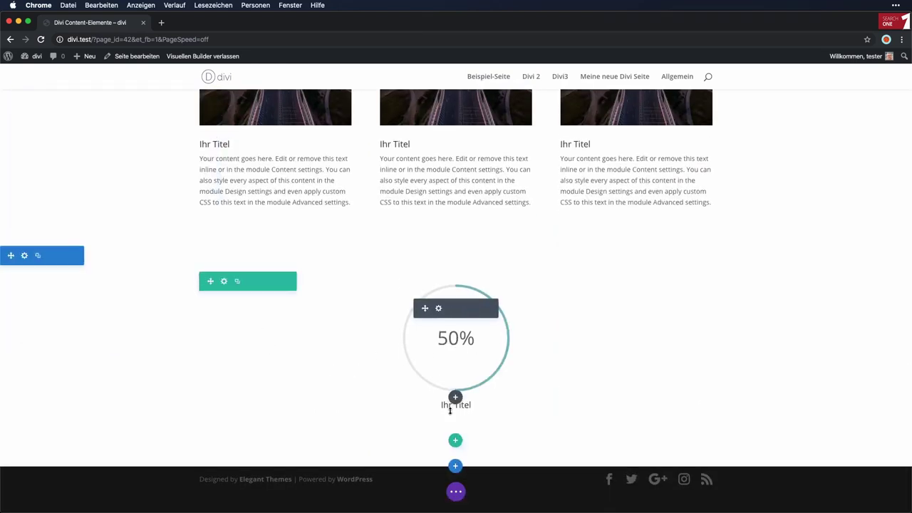
# - Add a single-column row below the Kreiszähler module and insert a Video module in it
pyautogui.click(455, 440)
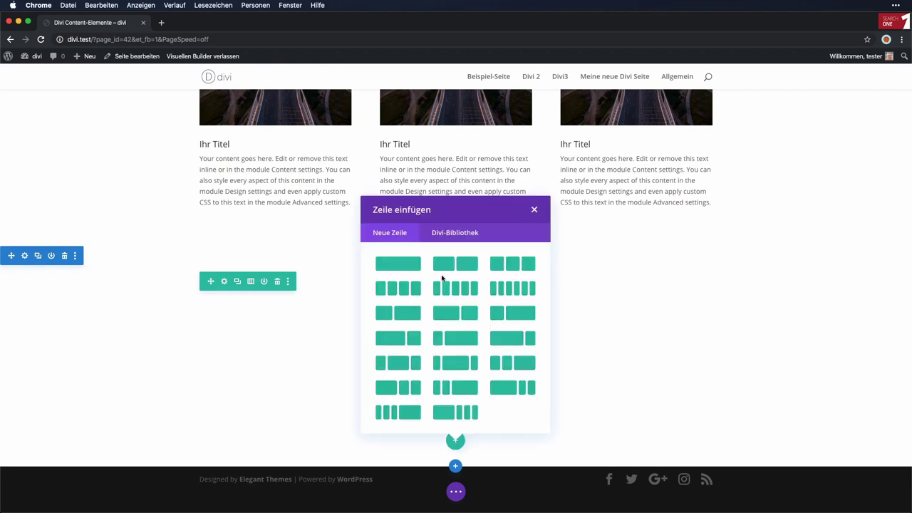
pyautogui.click(398, 264)
pyautogui.scroll(-2, 431, 389)
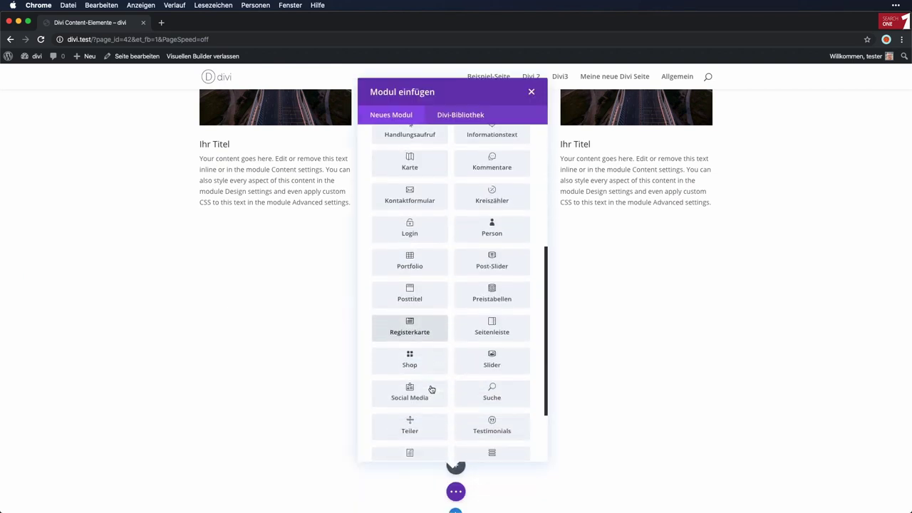
pyautogui.scroll(-3, 431, 389)
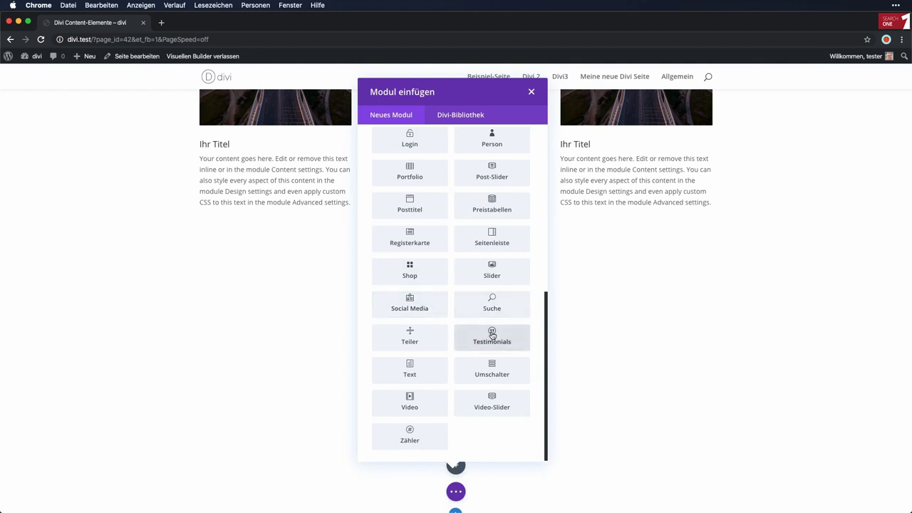
pyautogui.click(421, 401)
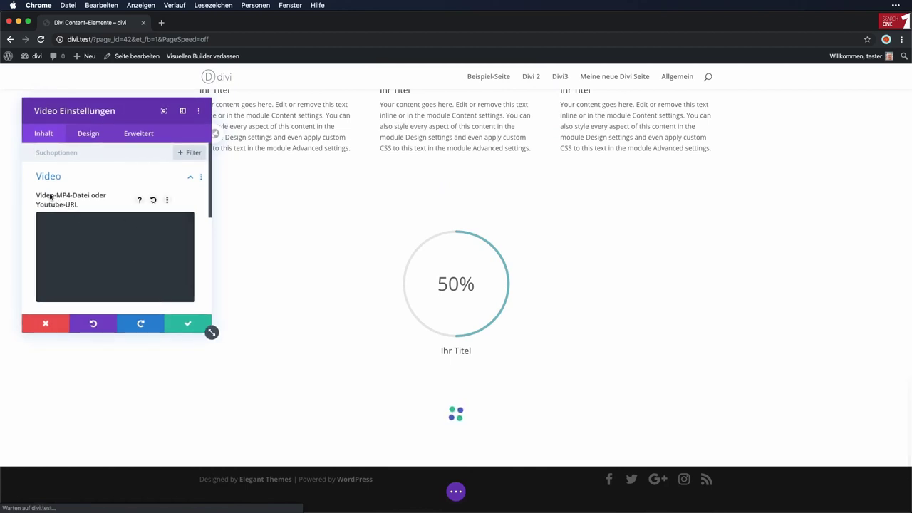
# - Look over the Video module's content options and save its settings with the default video
pyautogui.scroll(-3, 93, 207)
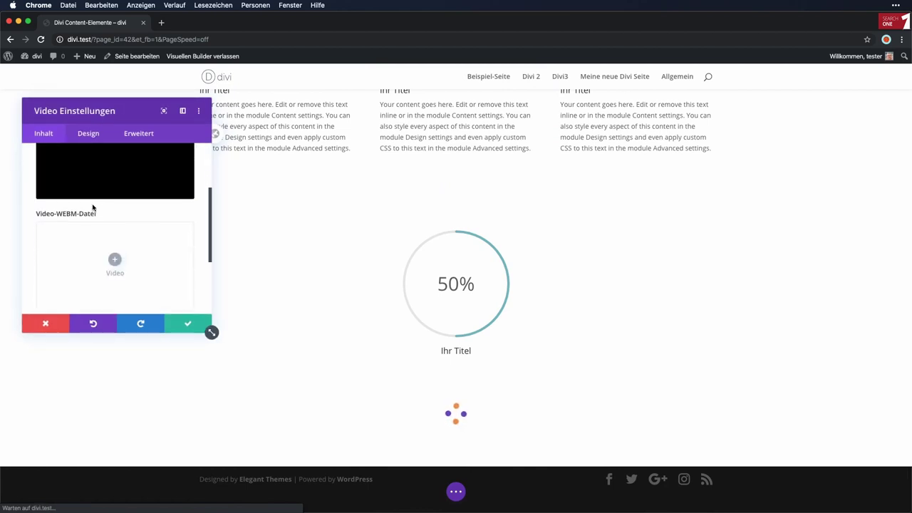
pyautogui.scroll(-2, 92, 208)
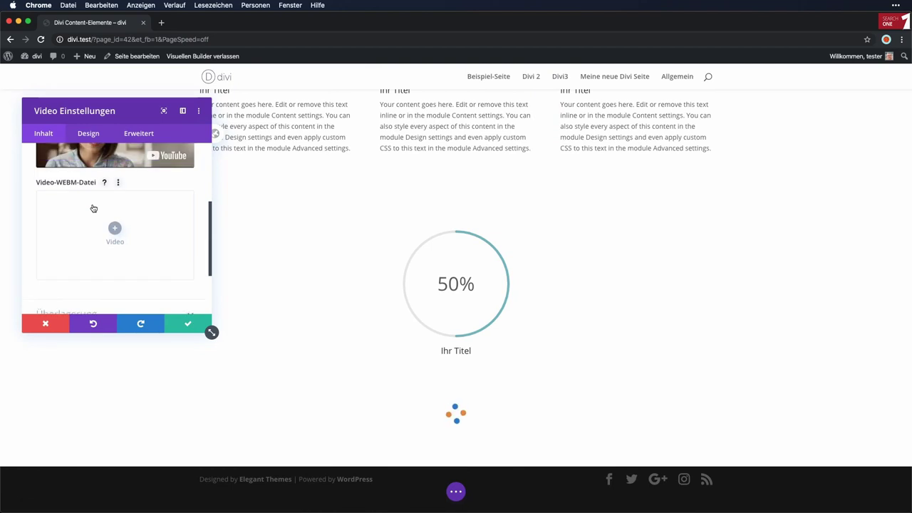
pyautogui.scroll(2, 93, 207)
pyautogui.scroll(-3, 92, 207)
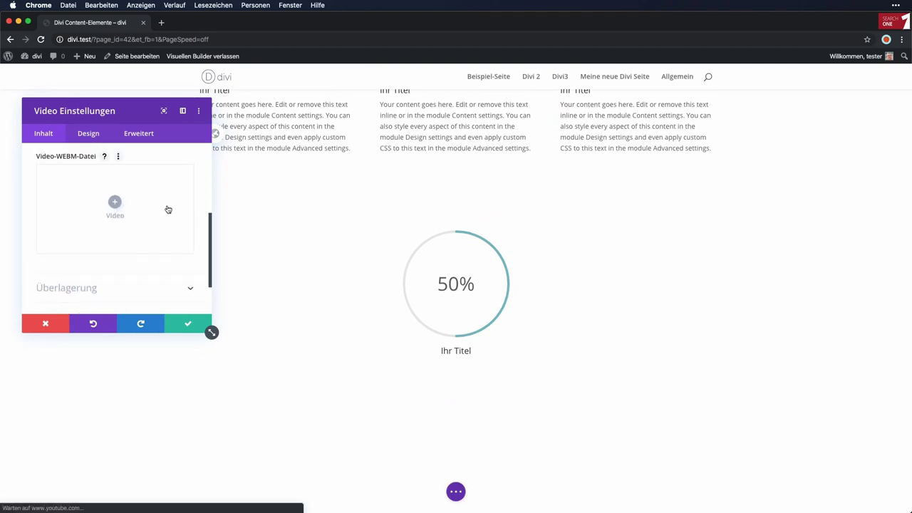
pyautogui.click(188, 324)
# - Check the inserted video on the page and publish the page
pyautogui.scroll(-5, 752, 372)
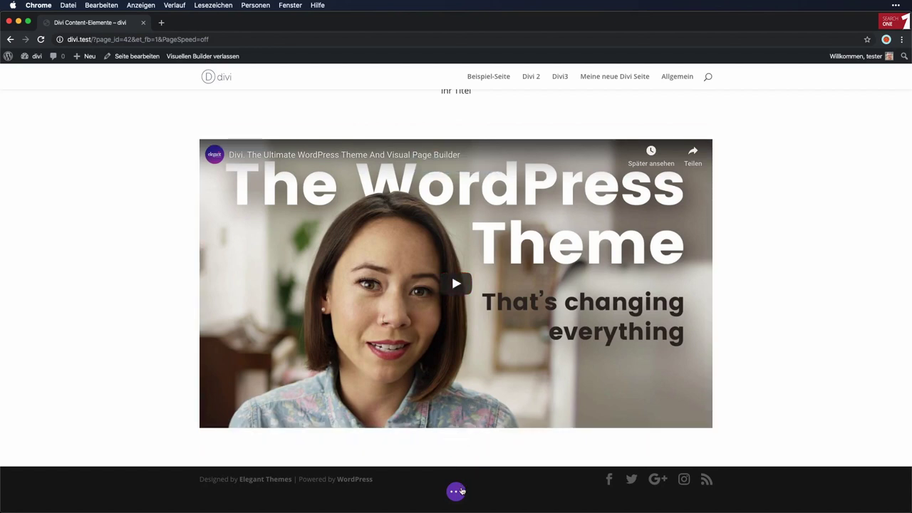
pyautogui.click(460, 491)
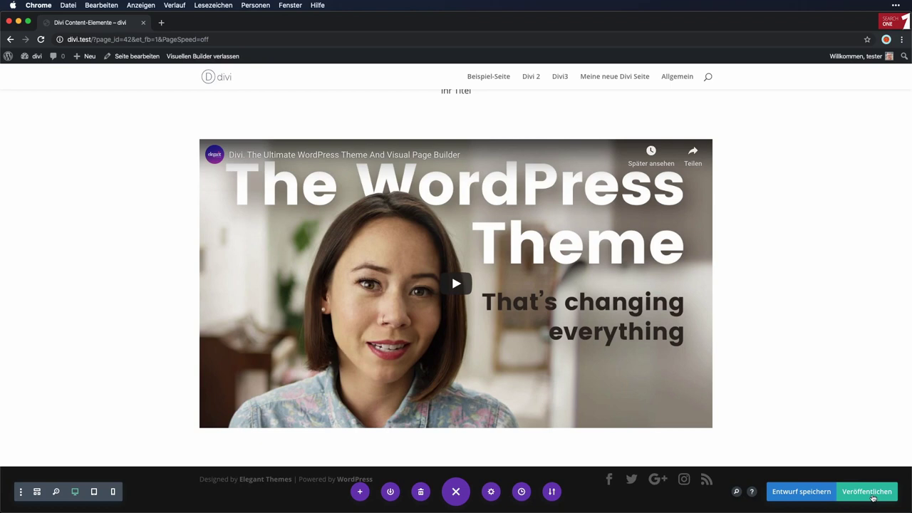
pyautogui.click(873, 497)
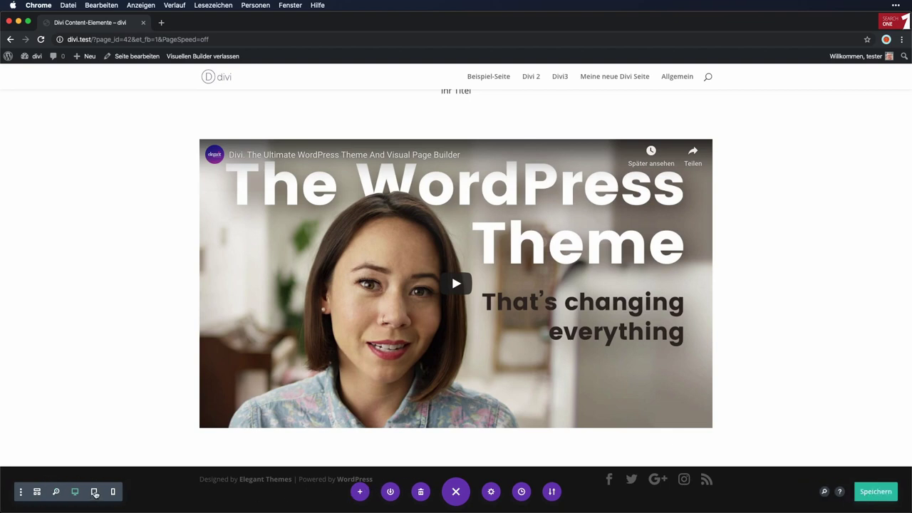
# - Preview the page in the tablet and phone views and return to the desktop view
pyautogui.click(95, 491)
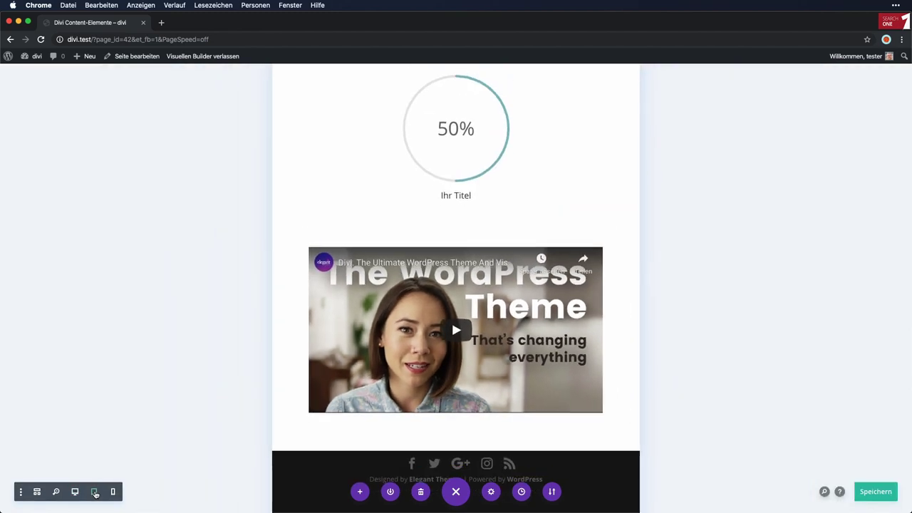
pyautogui.click(112, 491)
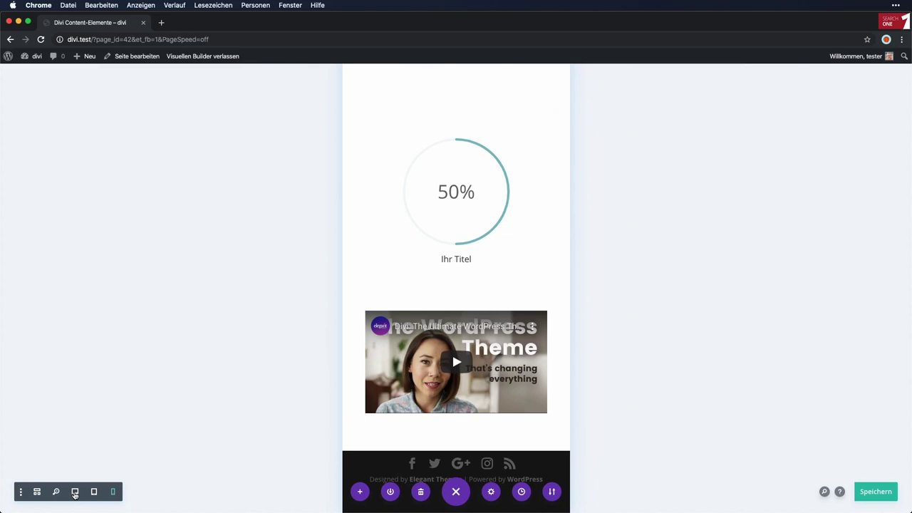
pyautogui.click(75, 491)
# - Switch to the wireframe view and look over the page's sections, rows and modules up to the first section
pyautogui.click(37, 491)
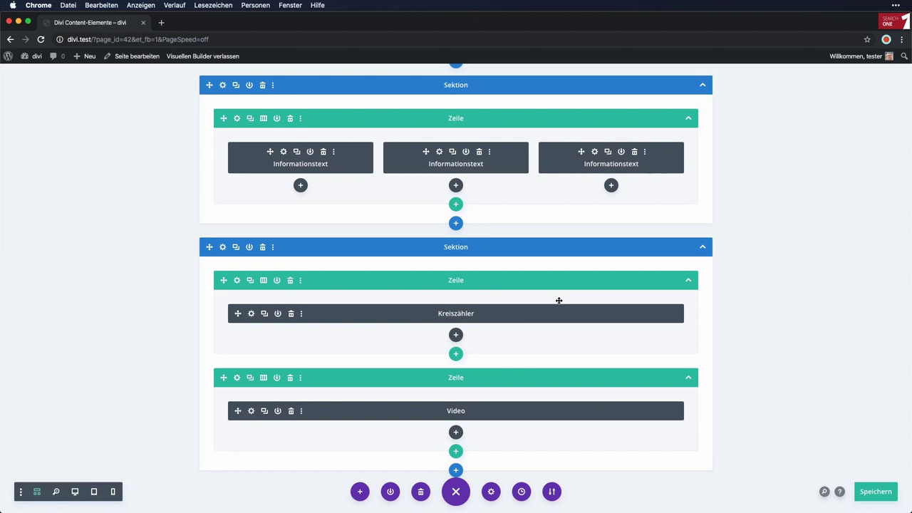
pyautogui.scroll(5, 540, 302)
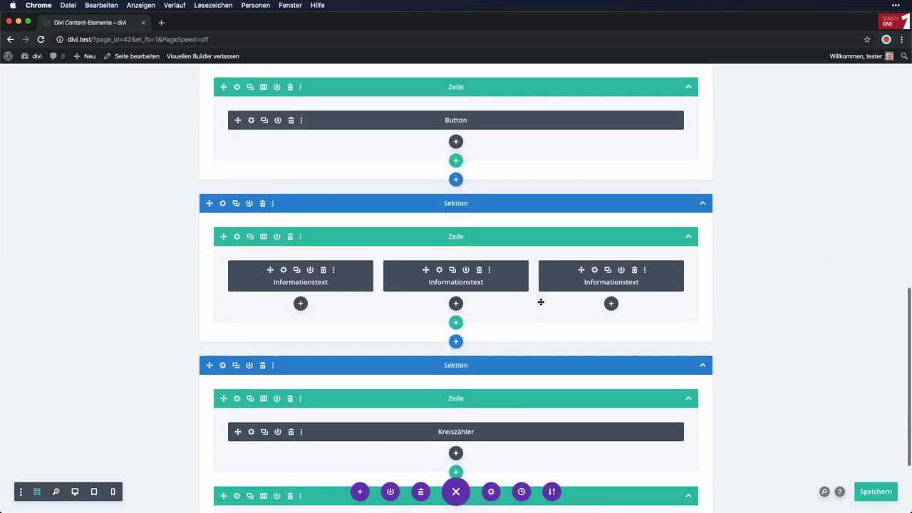
pyautogui.scroll(10, 541, 305)
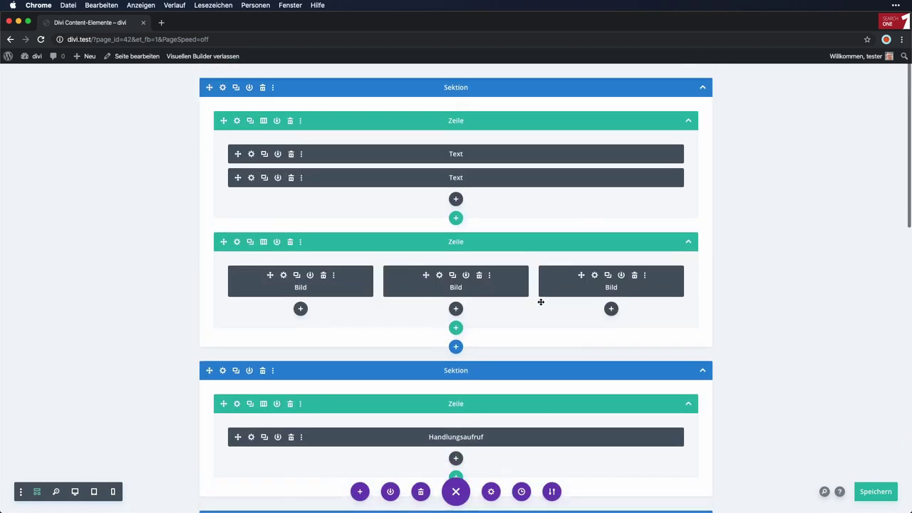
# - Look over the remaining sections, rows and modules in the wireframe view down to the Video module
pyautogui.scroll(-3, 540, 302)
pyautogui.scroll(-2, 541, 304)
pyautogui.scroll(1, 527, 297)
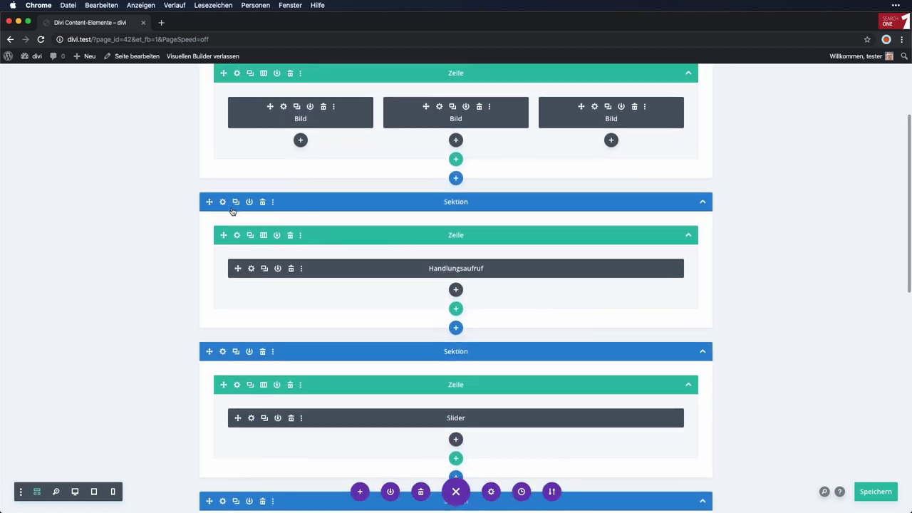
pyautogui.scroll(-2, 366, 351)
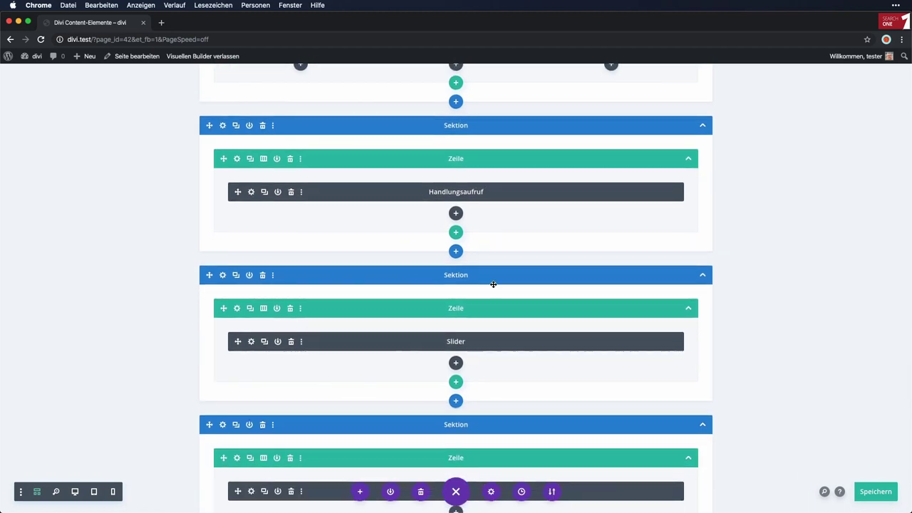
pyautogui.scroll(-1, 493, 283)
pyautogui.scroll(-8, 493, 284)
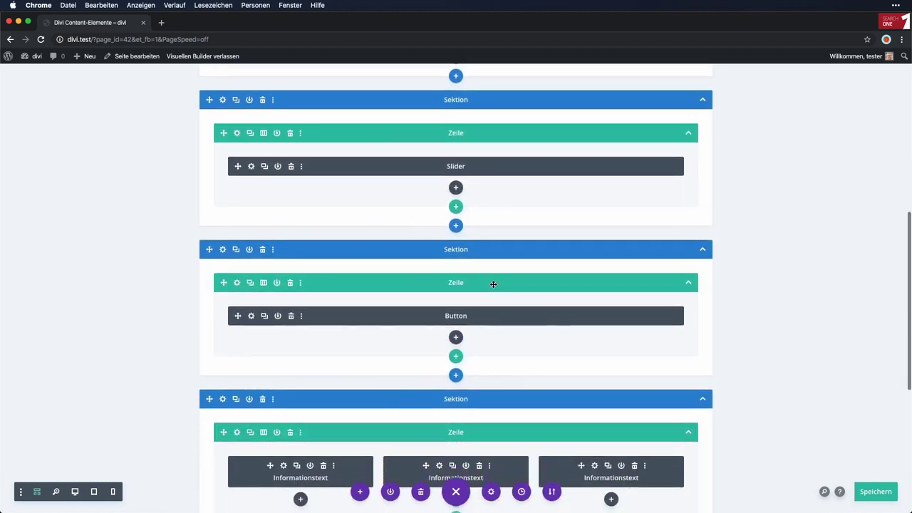
pyautogui.scroll(-5, 493, 283)
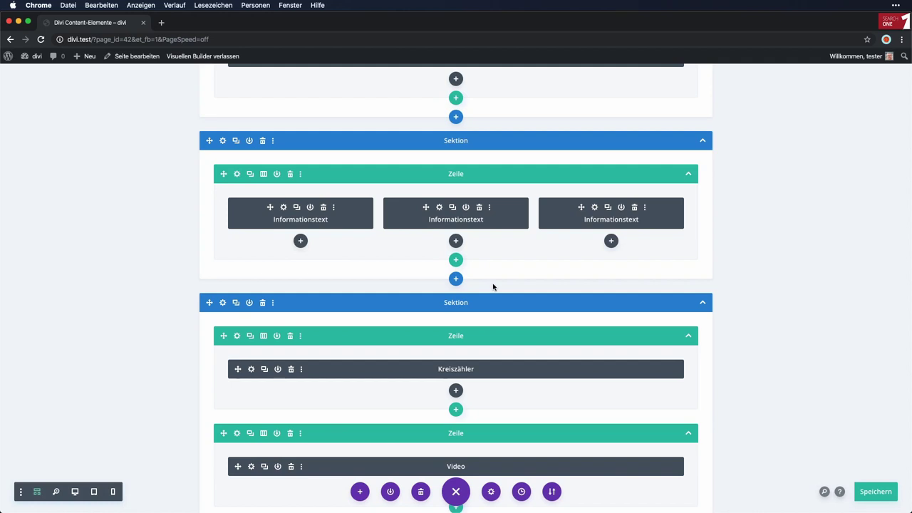
pyautogui.scroll(-2, 493, 286)
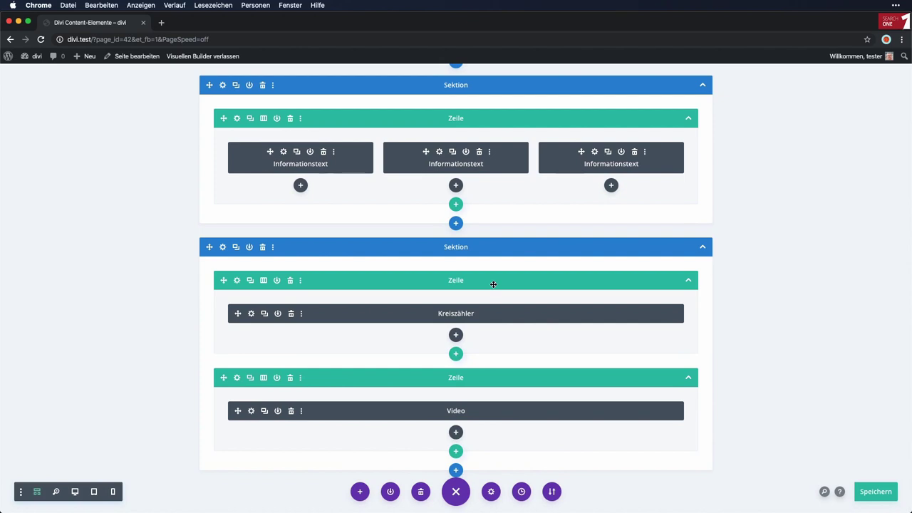
# - Set the builder's selection mode to Klick-Modus and switch from the wireframe view back to the desktop view
pyautogui.click(21, 492)
pyautogui.scroll(-2, 145, 253)
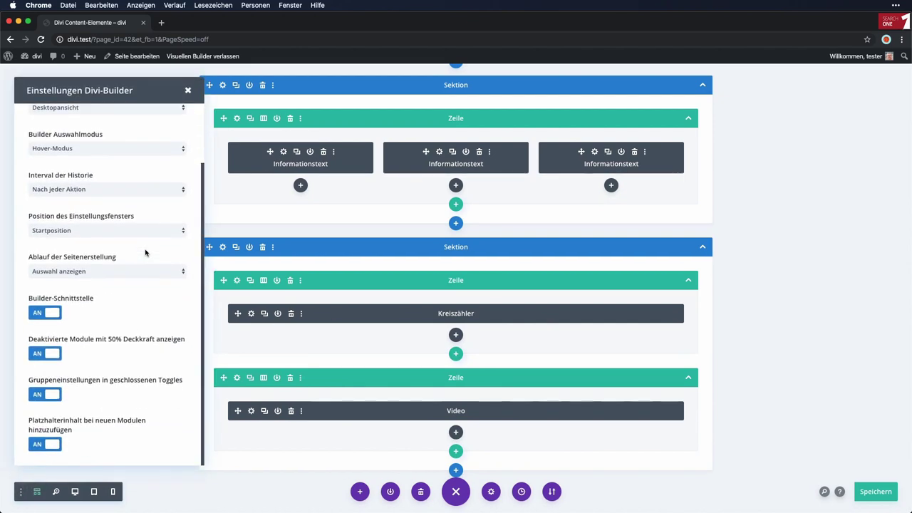
pyautogui.scroll(2, 125, 310)
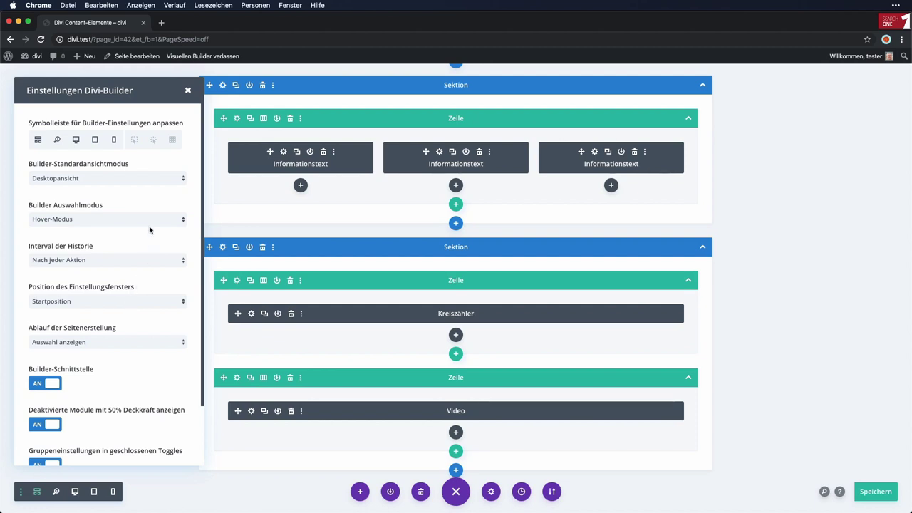
pyautogui.click(125, 219)
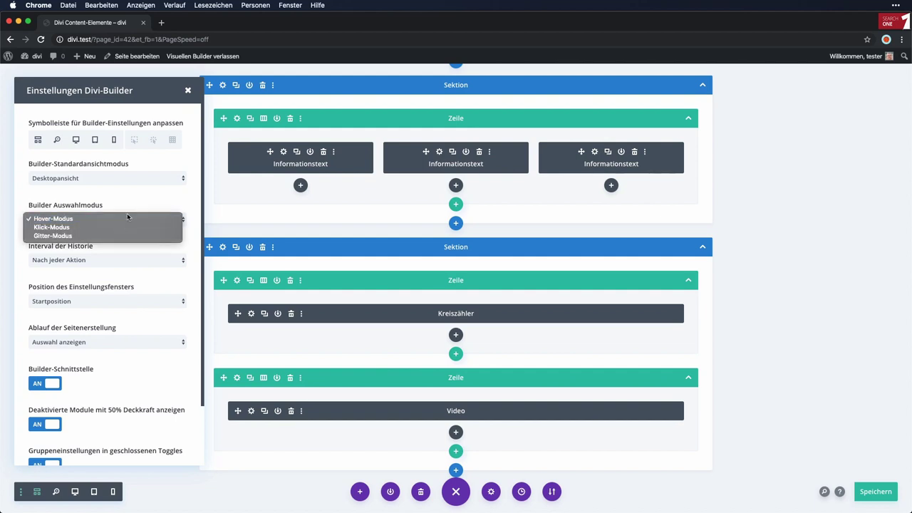
pyautogui.click(63, 227)
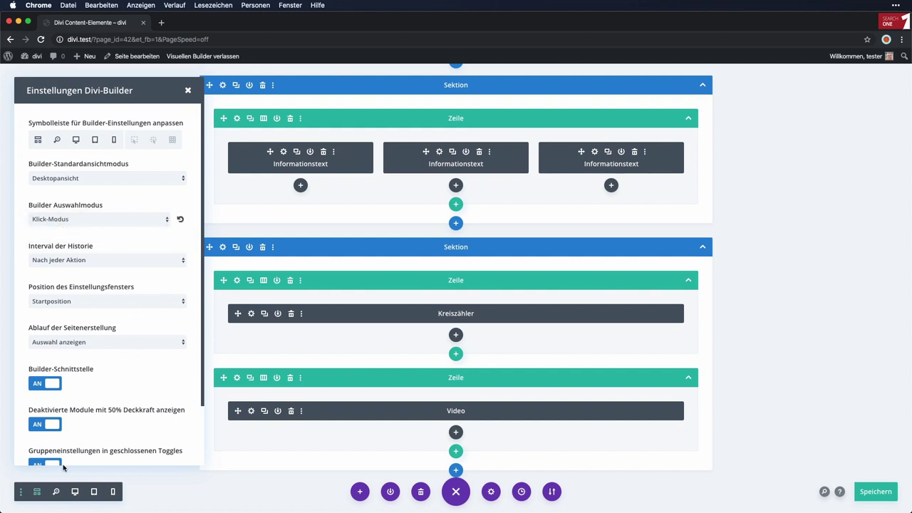
pyautogui.click(34, 494)
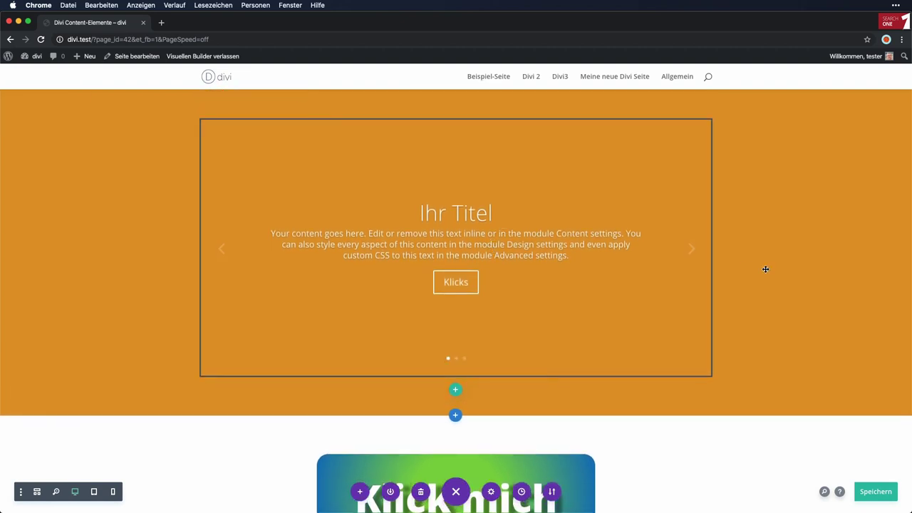
# - Set the builder's selection mode back to Hover-Modus and try it on the Informationstext modules
pyautogui.click(20, 492)
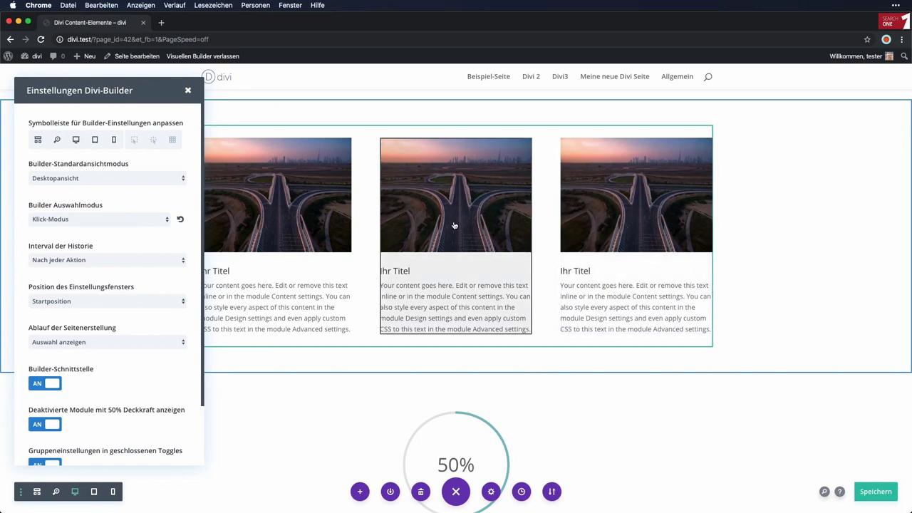
pyautogui.press('Escape')
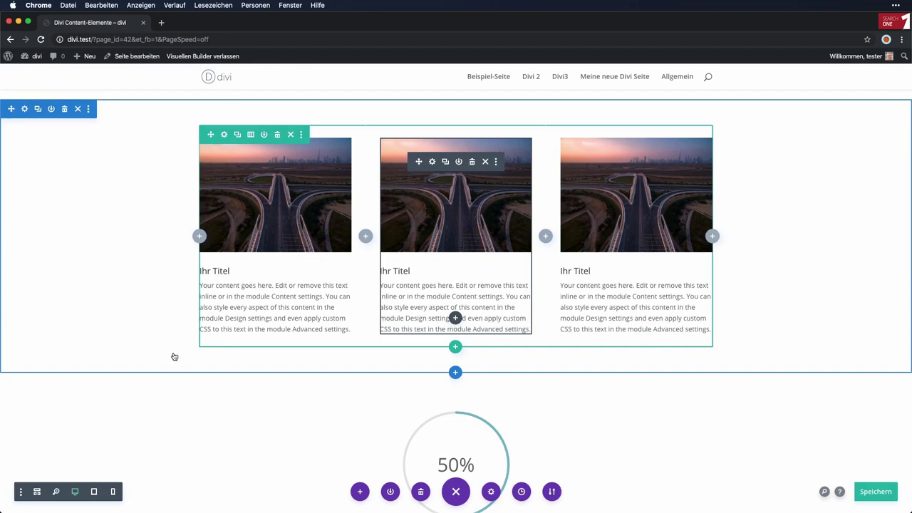
pyautogui.click(20, 491)
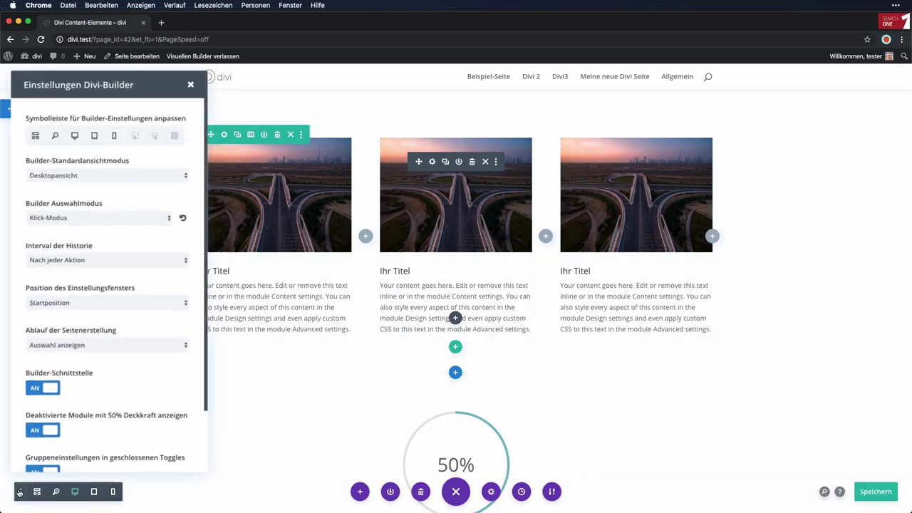
pyautogui.click(77, 219)
pyautogui.click(83, 212)
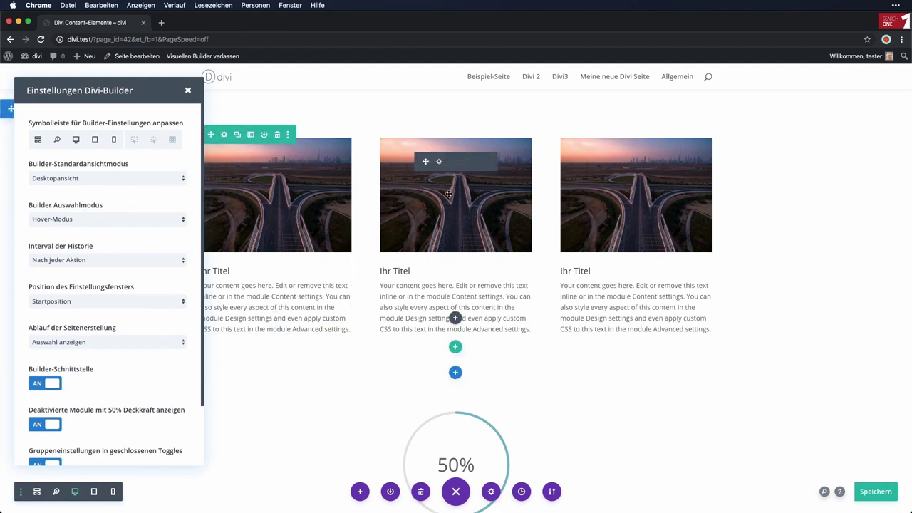
pyautogui.moveTo(571, 199)
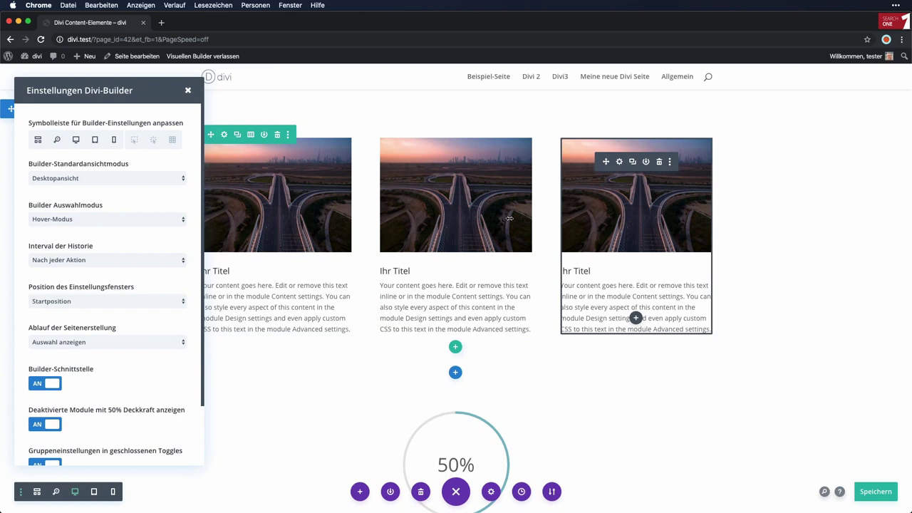
# - Switch the builder's selection mode to Klick-Modus and return it to Hover-Modus
pyautogui.click(107, 221)
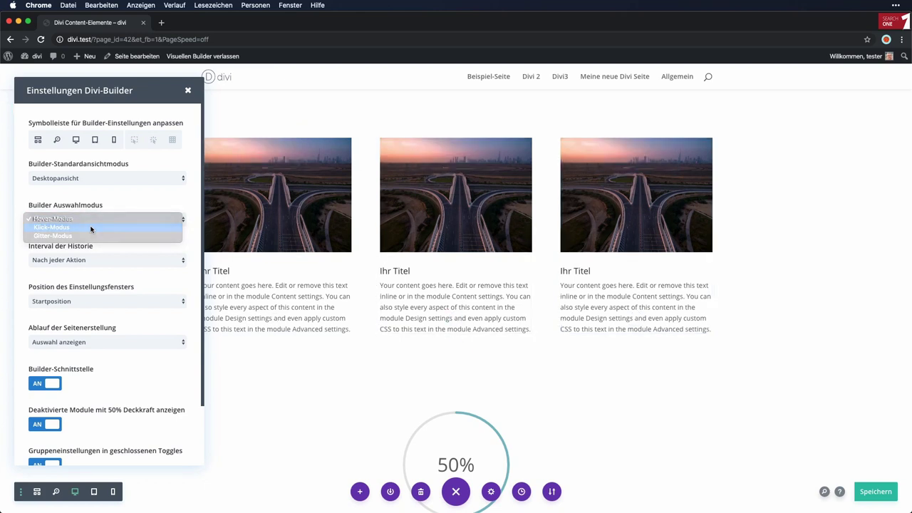
pyautogui.click(90, 228)
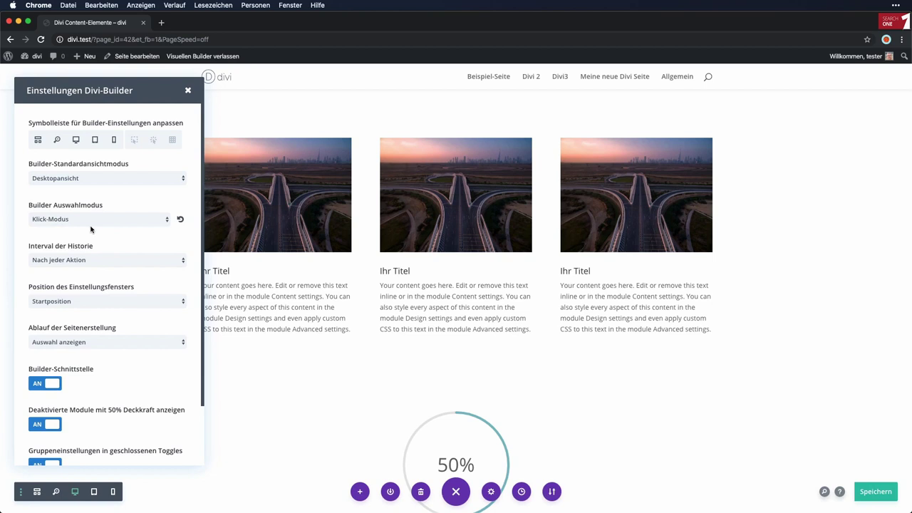
pyautogui.click(101, 219)
pyautogui.click(83, 213)
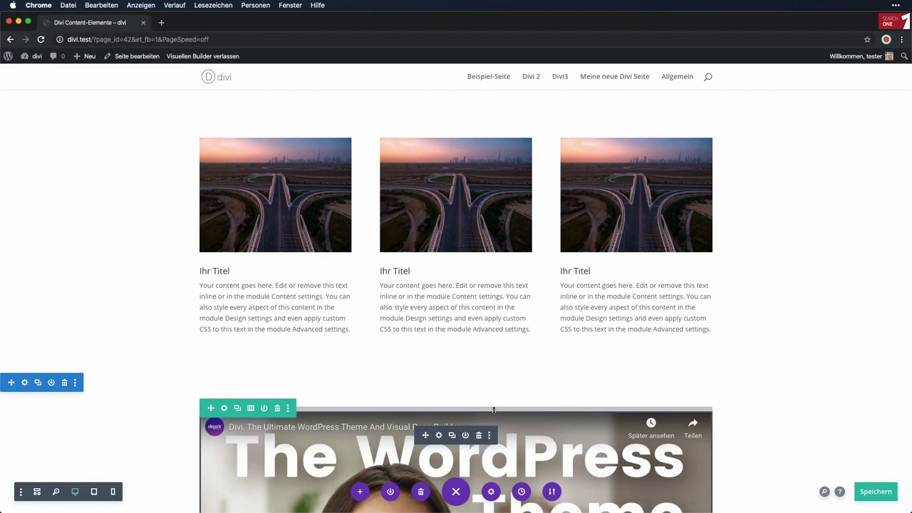
# - Undo the Kreiszähler row's removal in the page history, save the change and check the restored content
pyautogui.click(522, 492)
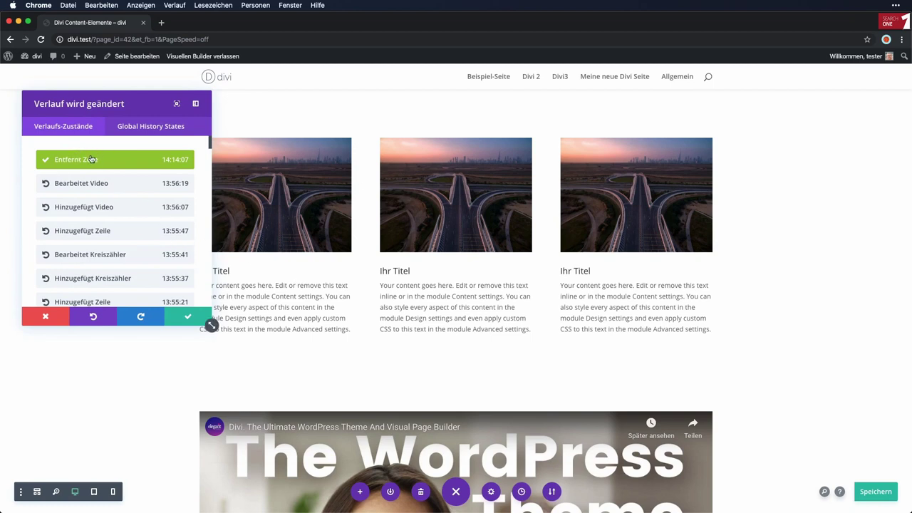
pyautogui.click(103, 318)
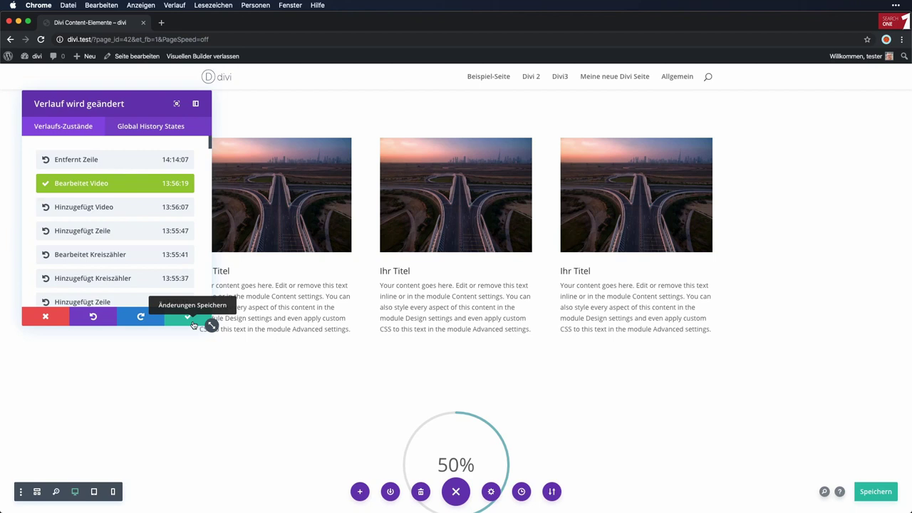
pyautogui.click(192, 324)
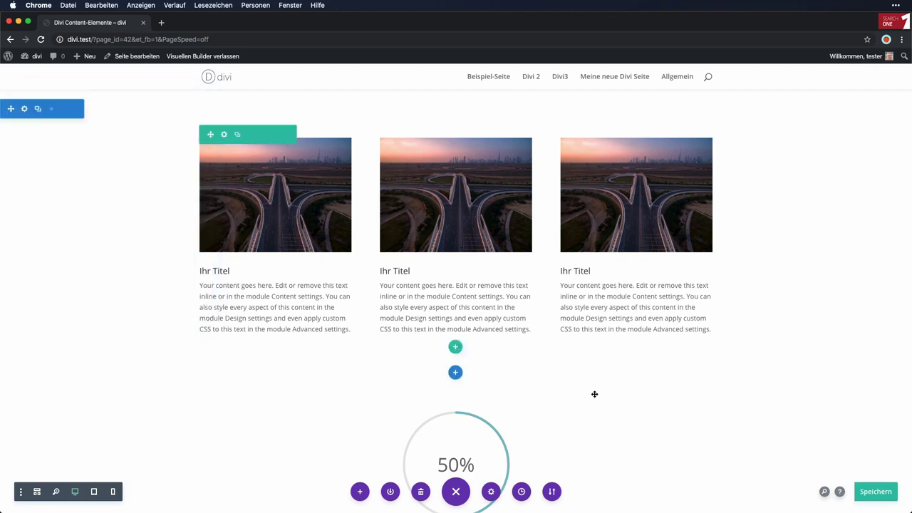
pyautogui.scroll(-1, 595, 394)
pyautogui.scroll(-5, 595, 394)
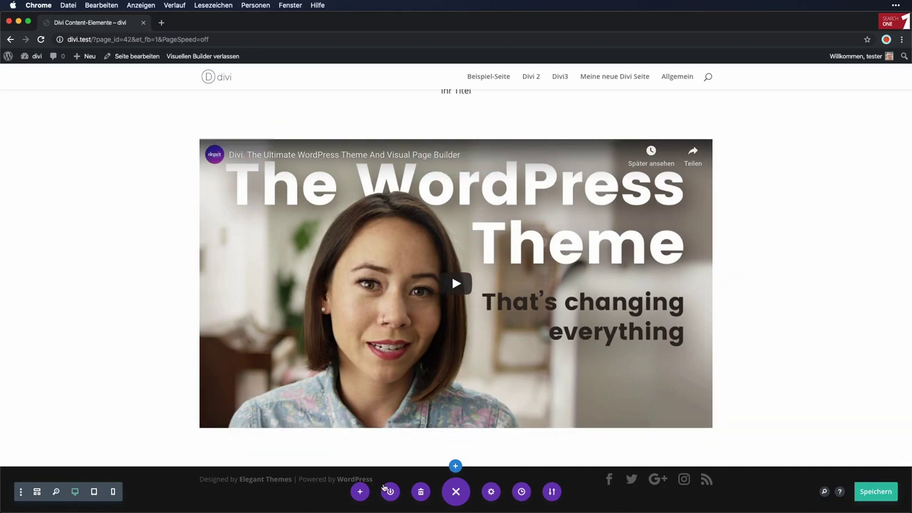
pyautogui.scroll(6, 784, 371)
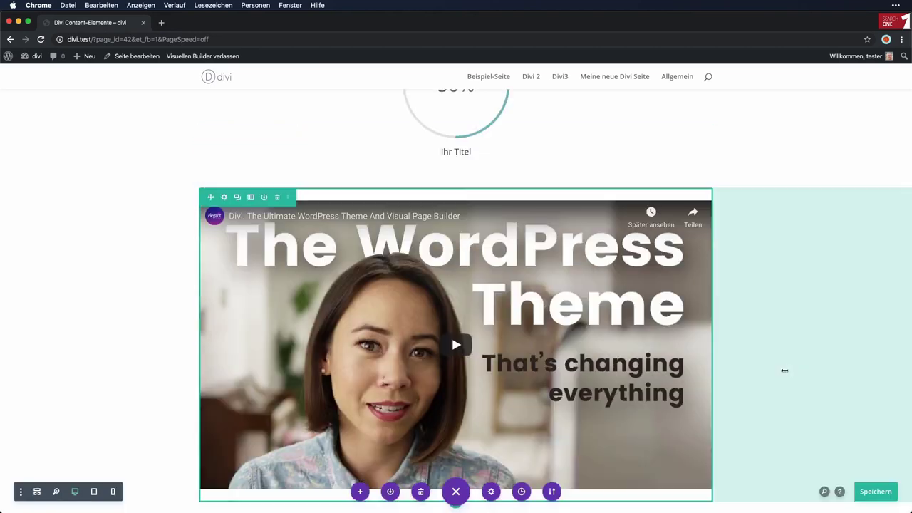
# - Save the row of three Informationstext modules to the Divi library as a global object named Bild-Titel-Text
pyautogui.scroll(3, 784, 370)
pyautogui.scroll(-4, 784, 371)
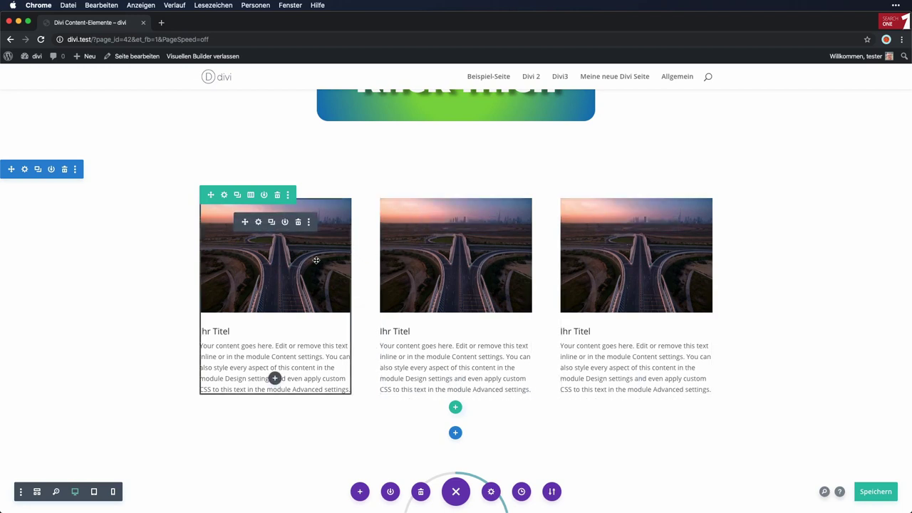
pyautogui.click(264, 195)
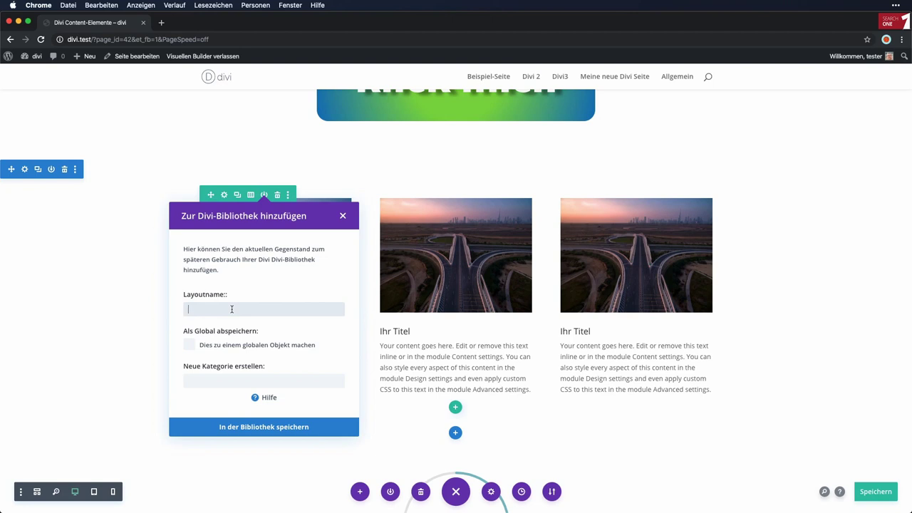
pyautogui.write('Bild-Titel-Text')
pyautogui.click(190, 345)
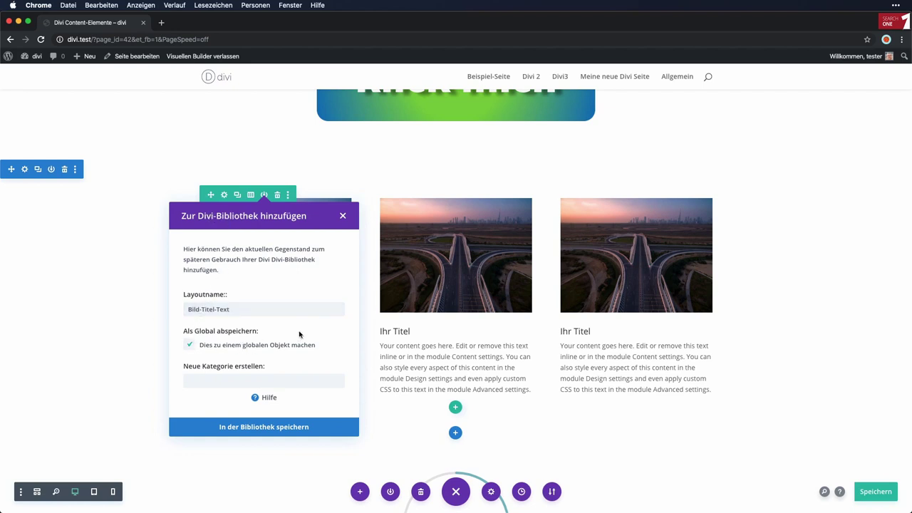
pyautogui.click(275, 427)
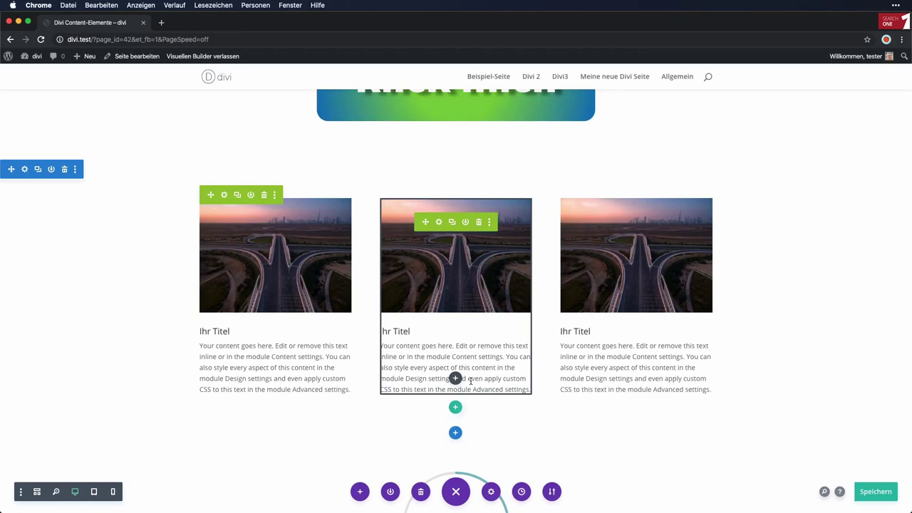
# - Insert the saved Bild-Titel-Text row from the Divi library below the existing Informationstext row and check it
pyautogui.click(455, 406)
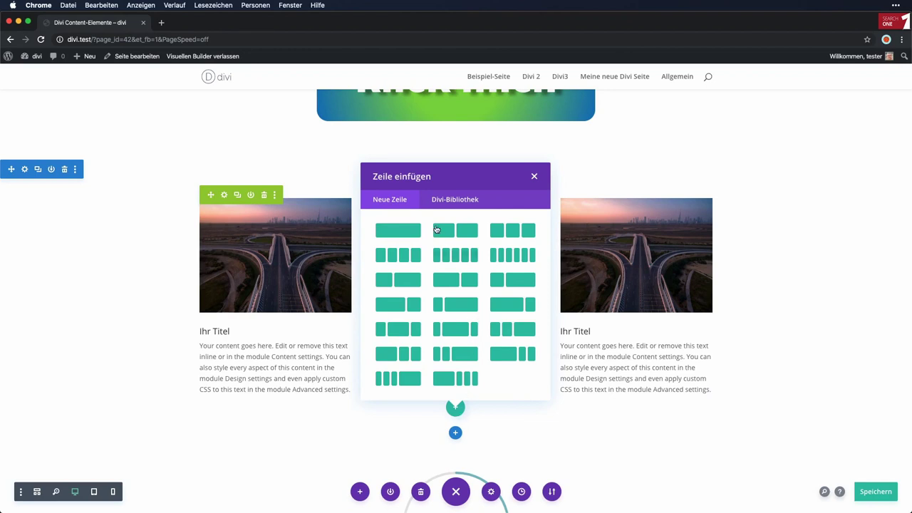
pyautogui.click(458, 204)
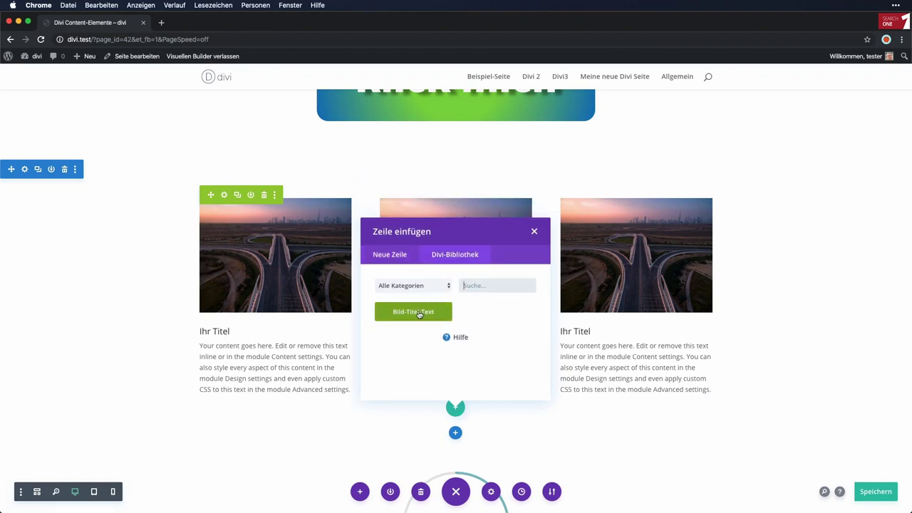
pyautogui.click(420, 314)
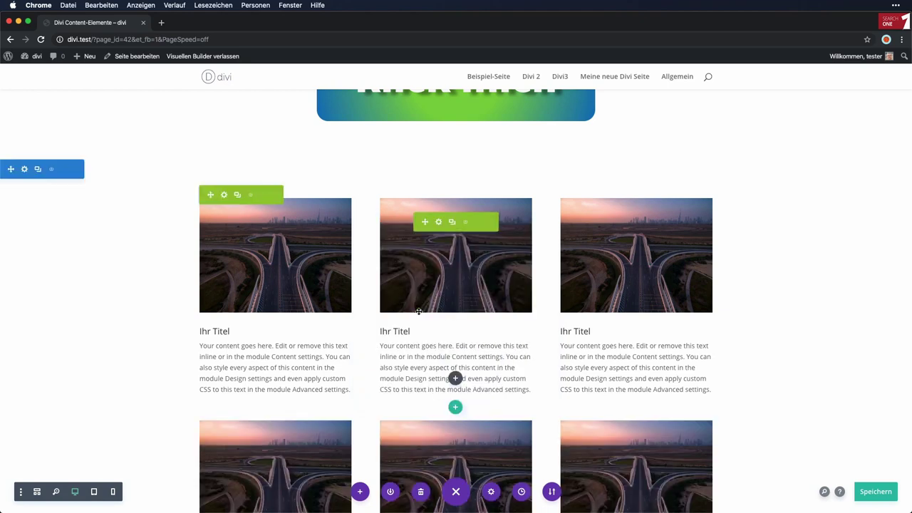
pyautogui.scroll(-4, 419, 312)
pyautogui.scroll(-2, 419, 311)
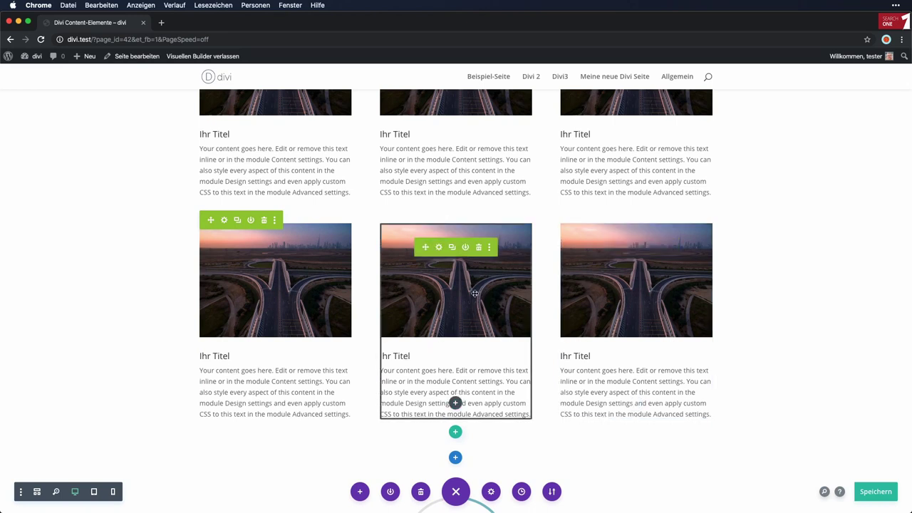
# - Set the title heading level of the middle Informationstext module in the inserted global row to H2 and save
pyautogui.click(439, 248)
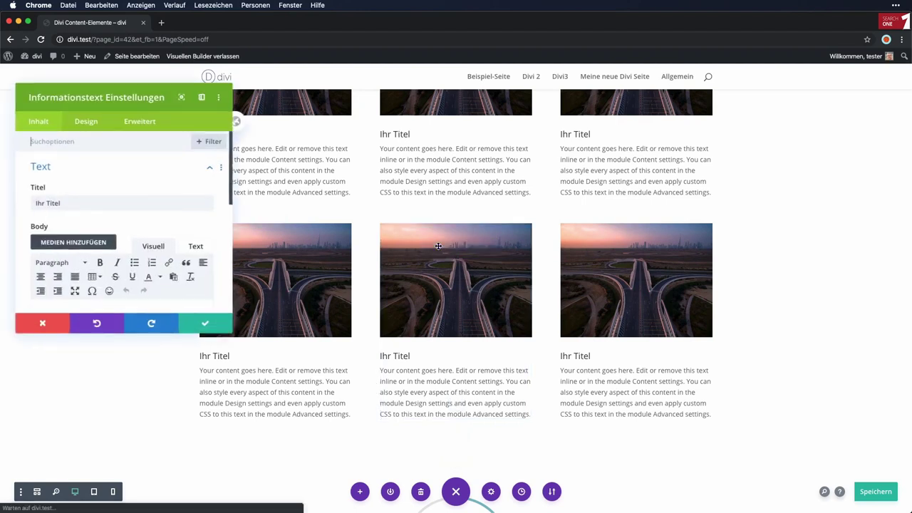
pyautogui.click(89, 126)
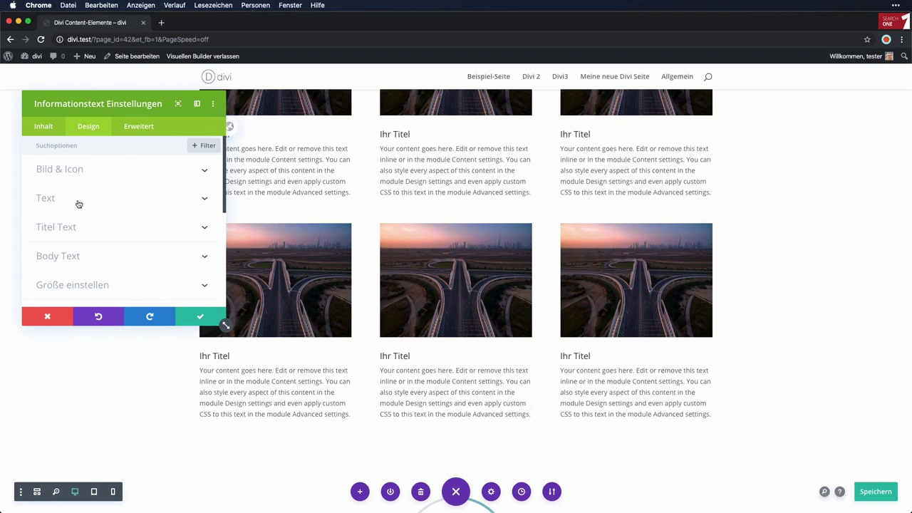
pyautogui.click(74, 227)
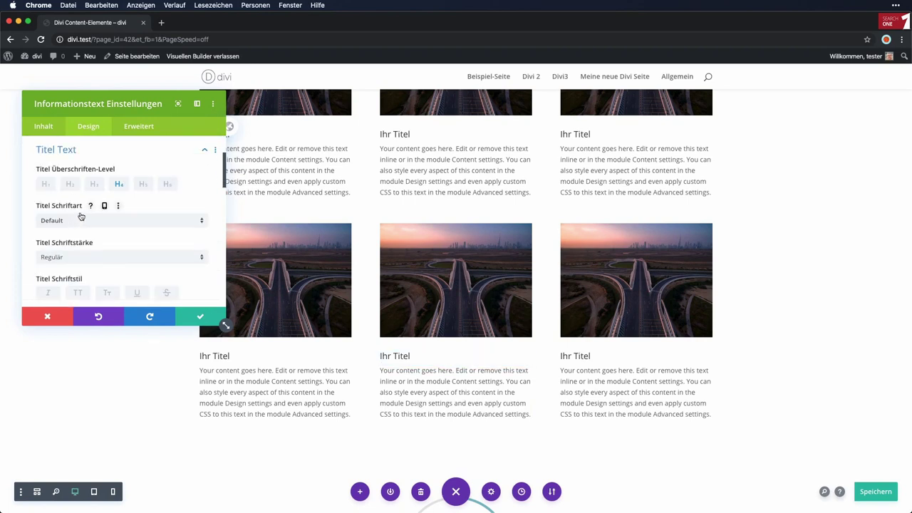
pyautogui.click(69, 185)
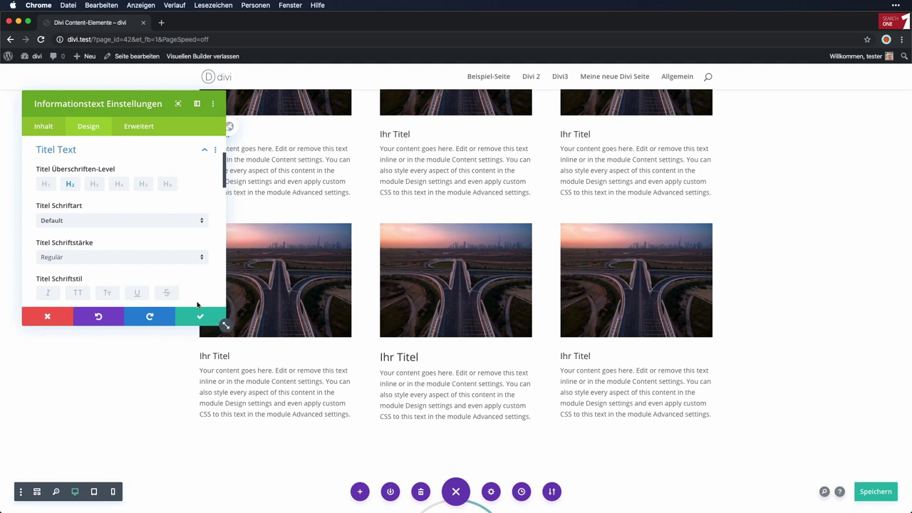
pyautogui.click(200, 317)
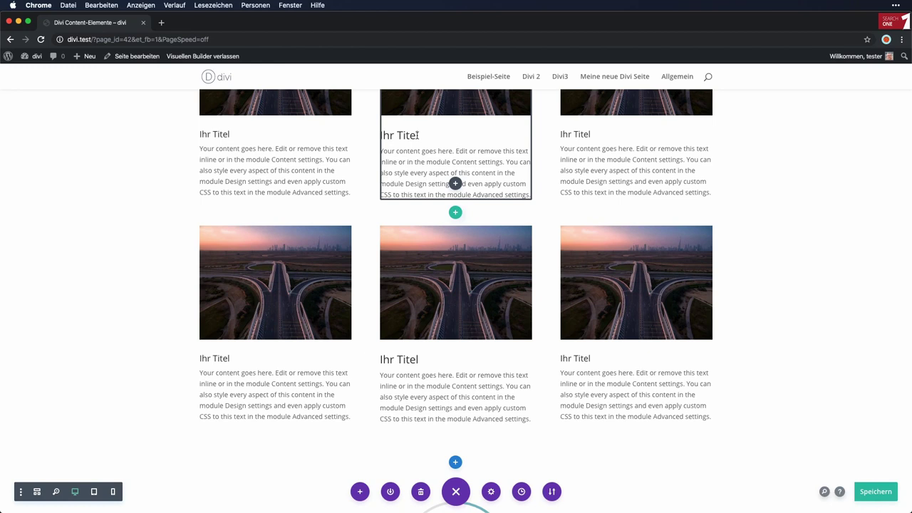
pyautogui.press('super+s')
# - Return the title heading level of the lower row's middle Informationstext module to H4 and save the page
pyautogui.moveTo(452, 270)
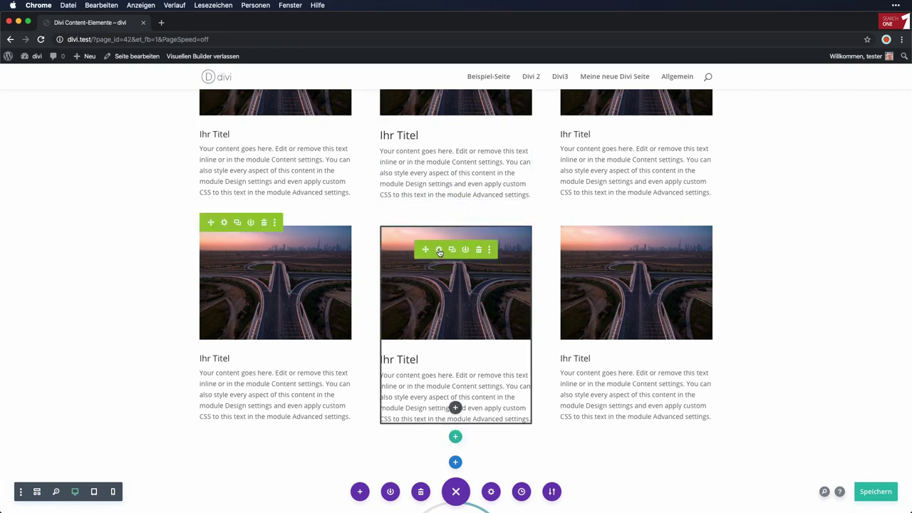
pyautogui.click(438, 250)
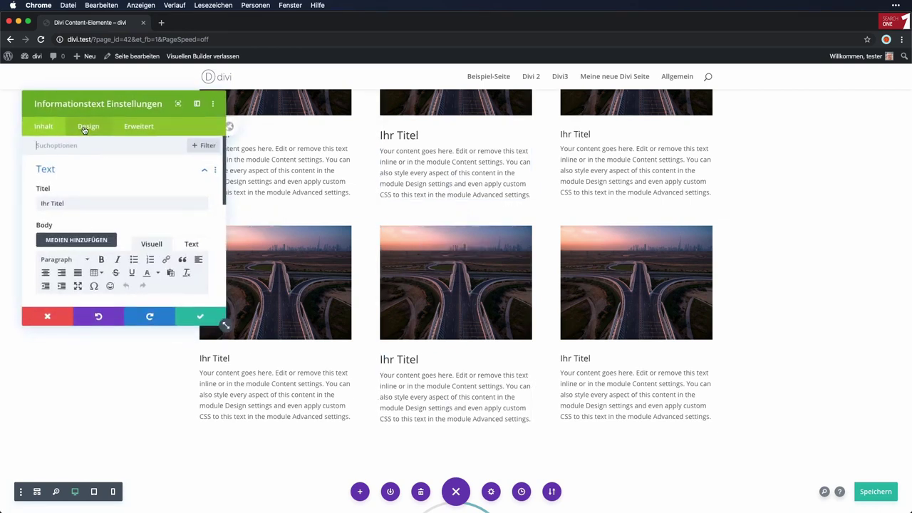
pyautogui.click(84, 129)
pyautogui.click(94, 231)
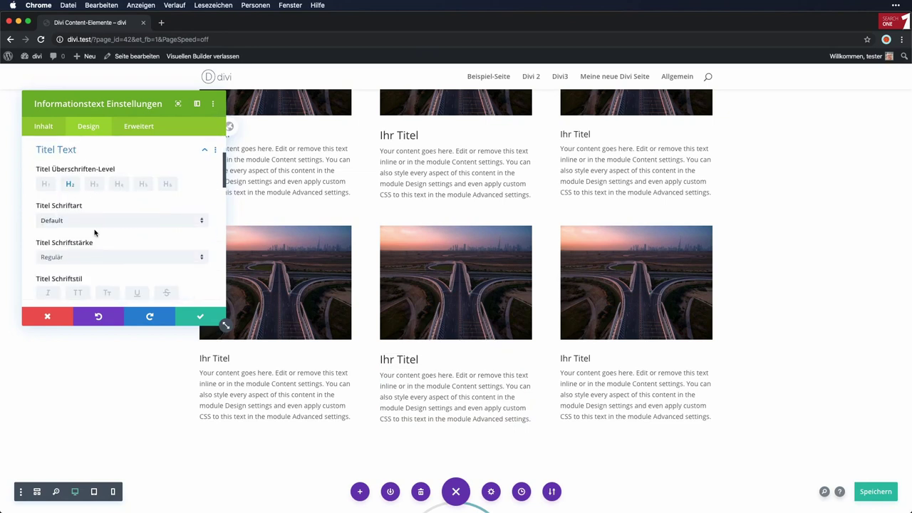
pyautogui.click(118, 183)
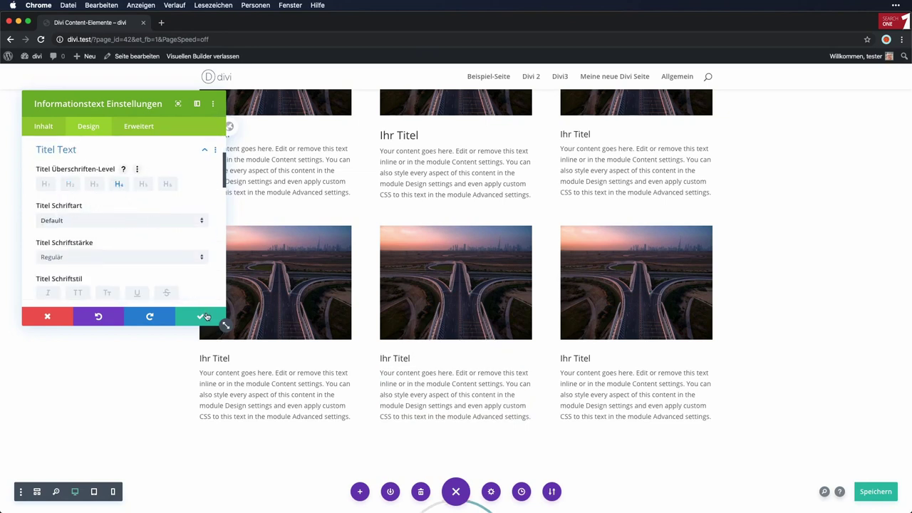
pyautogui.click(205, 316)
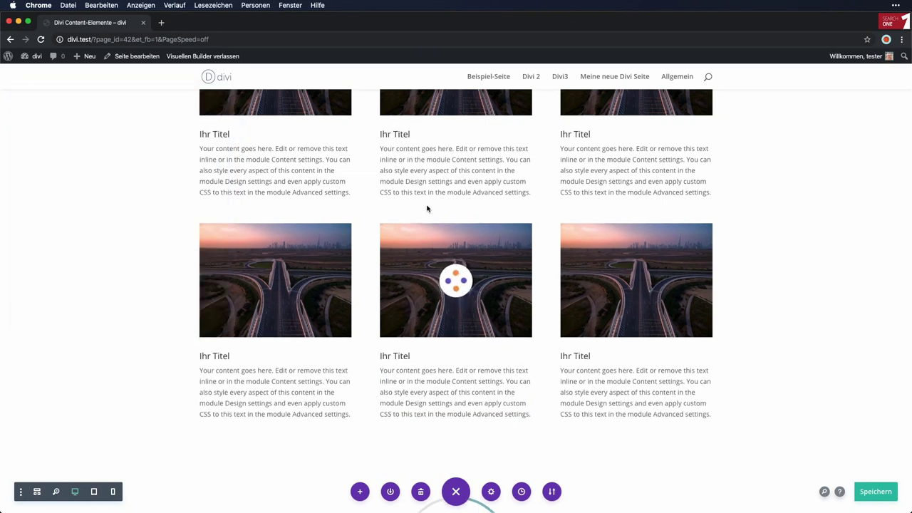
pyautogui.click(872, 492)
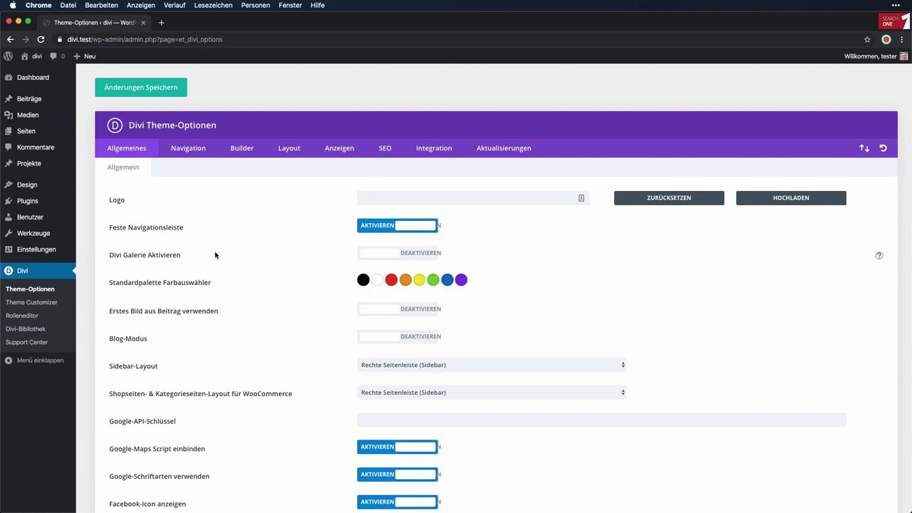
# - Review the first general options in the Divi Theme-Optionen, toggling Feste Navigationsleiste off and on and checking the Logo field
pyautogui.scroll(-5, 215, 254)
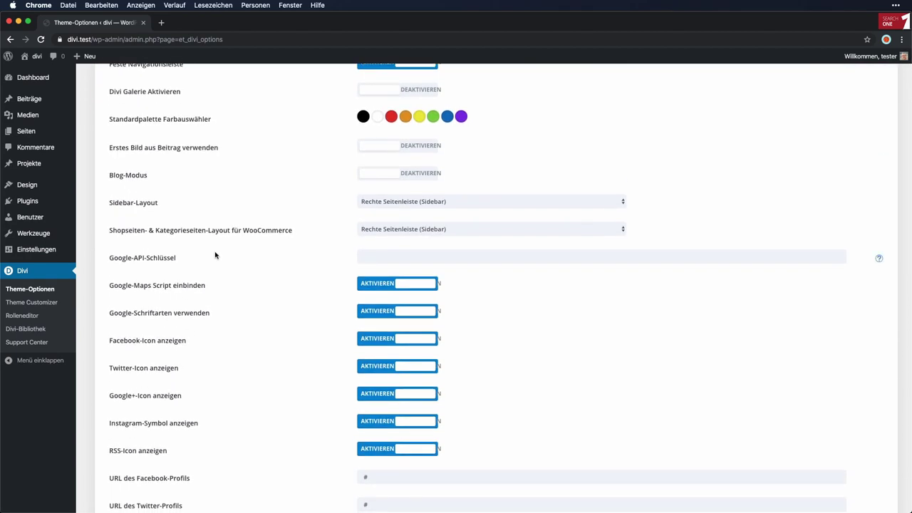
pyautogui.scroll(-2, 215, 254)
pyautogui.scroll(5, 215, 254)
pyautogui.scroll(2, 215, 254)
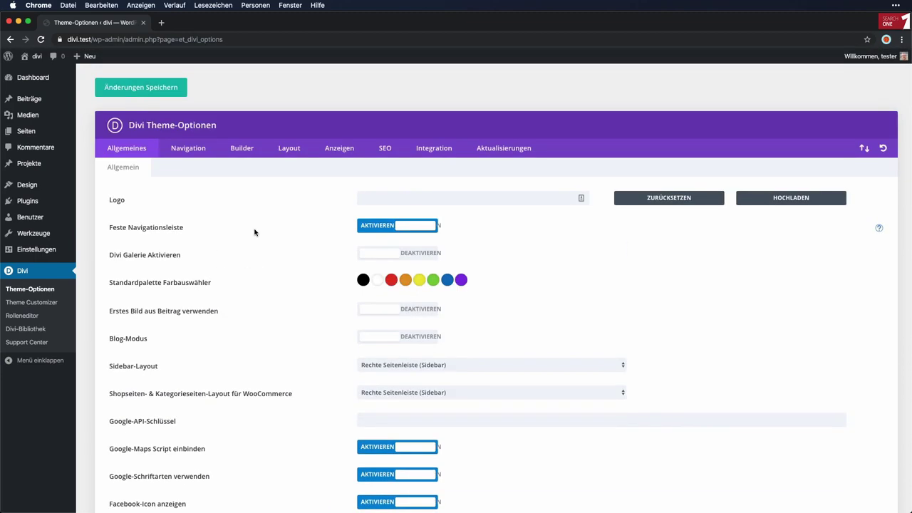
pyautogui.click(421, 229)
pyautogui.click(421, 229)
pyautogui.click(491, 199)
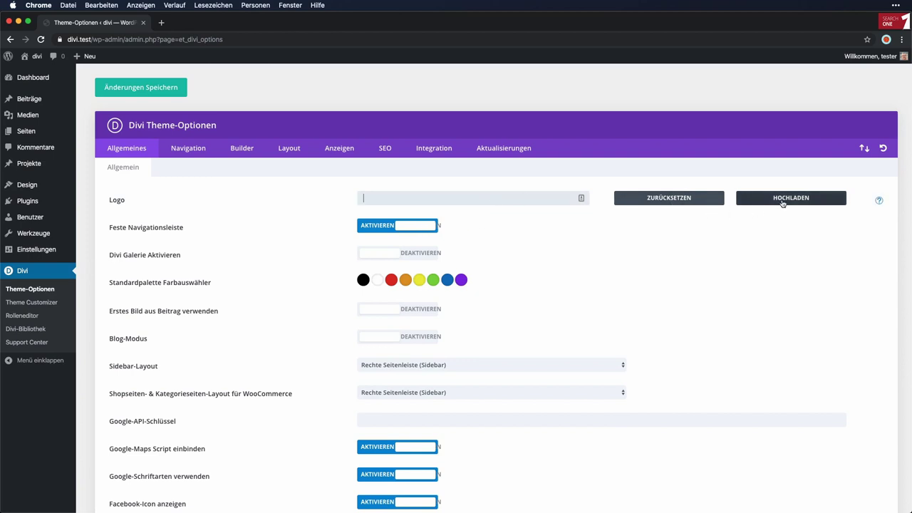
# - Examine the general theme options for color palette, blog mode, sidebar layout, WooCommerce page layout and Google-API-Schlüssel
pyautogui.scroll(-3, 291, 206)
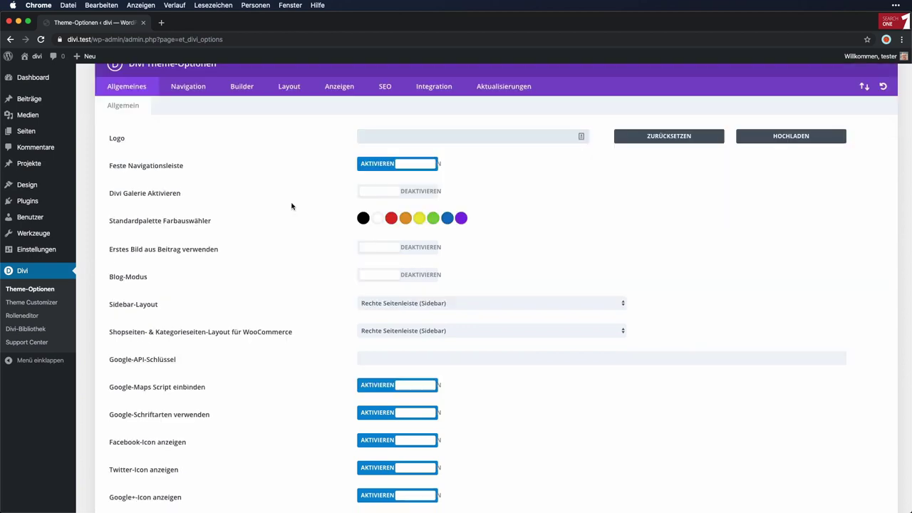
pyautogui.scroll(-2, 291, 206)
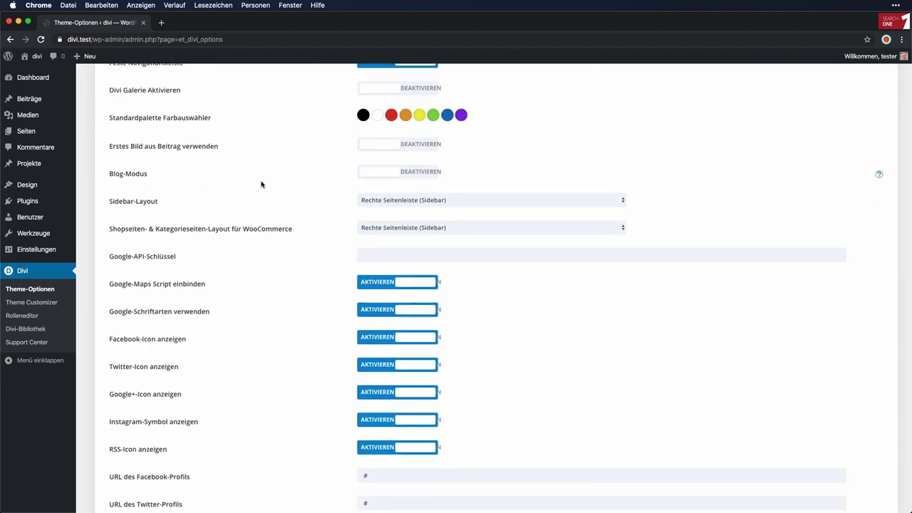
pyautogui.scroll(-2, 261, 183)
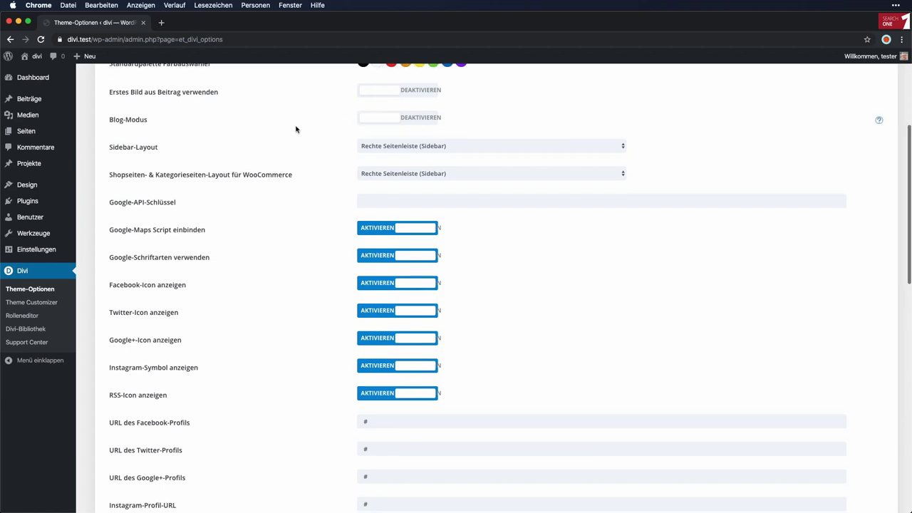
pyautogui.scroll(-1, 296, 129)
pyautogui.scroll(-1, 295, 129)
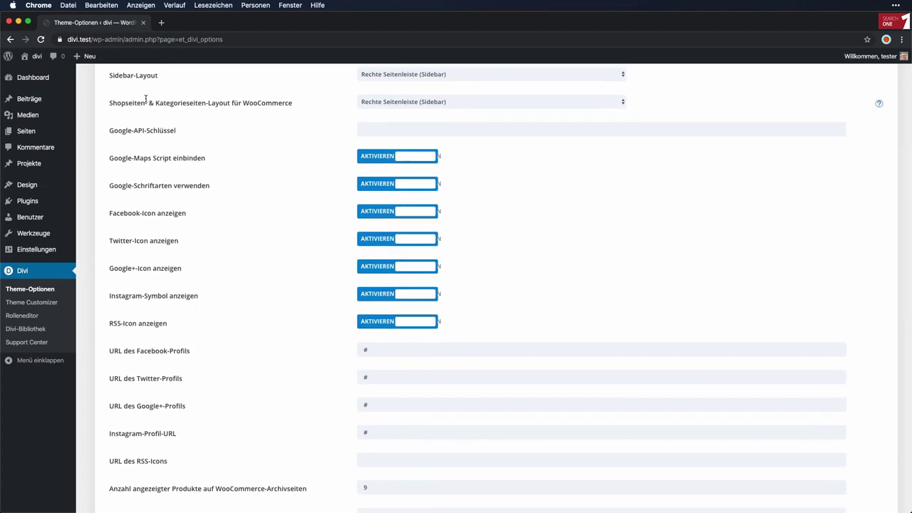
pyautogui.doubleClick(277, 103)
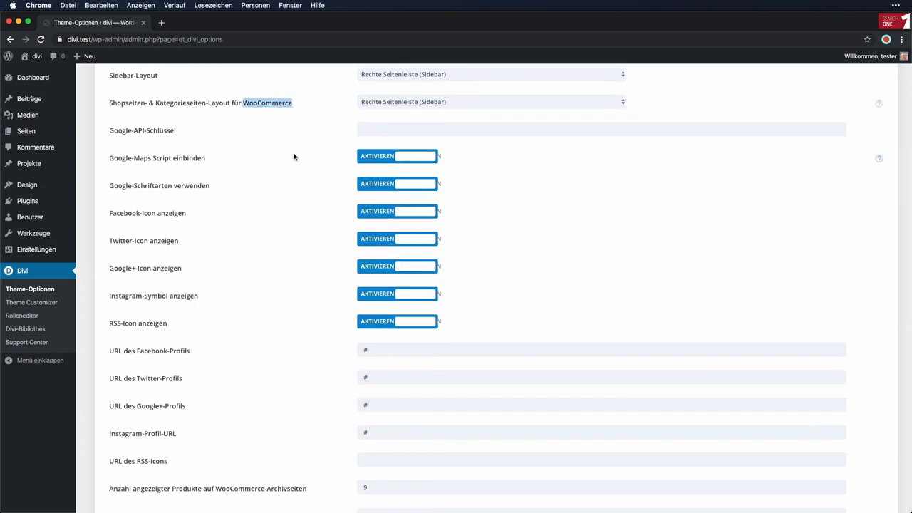
pyautogui.scroll(-1, 295, 152)
pyautogui.click(398, 97)
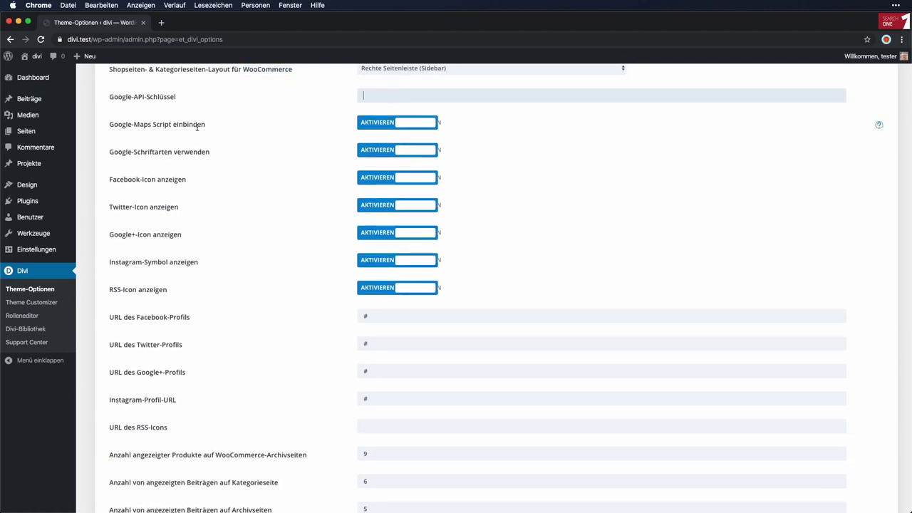
# - Examine the remaining general theme options, from social icons and profile URLs through post counts and Datumsformat to Eigene CSS
pyautogui.scroll(-4, 262, 223)
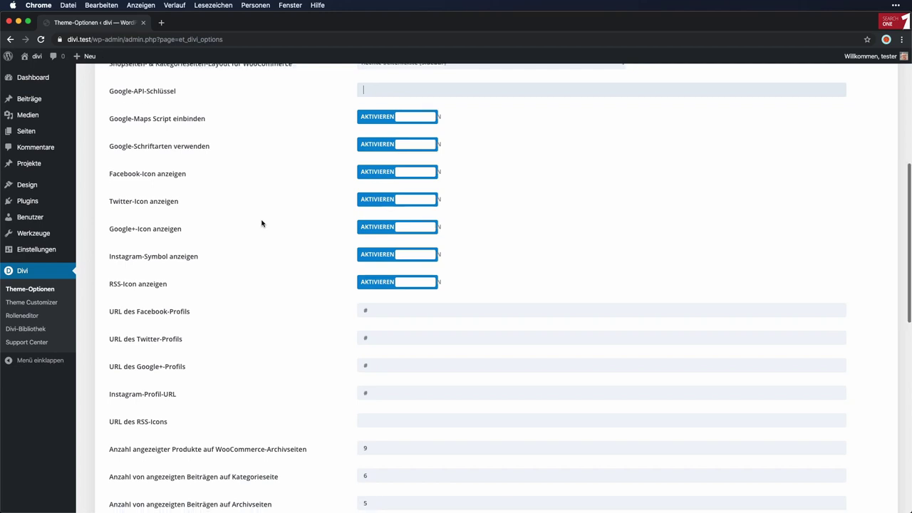
pyautogui.scroll(-2, 261, 223)
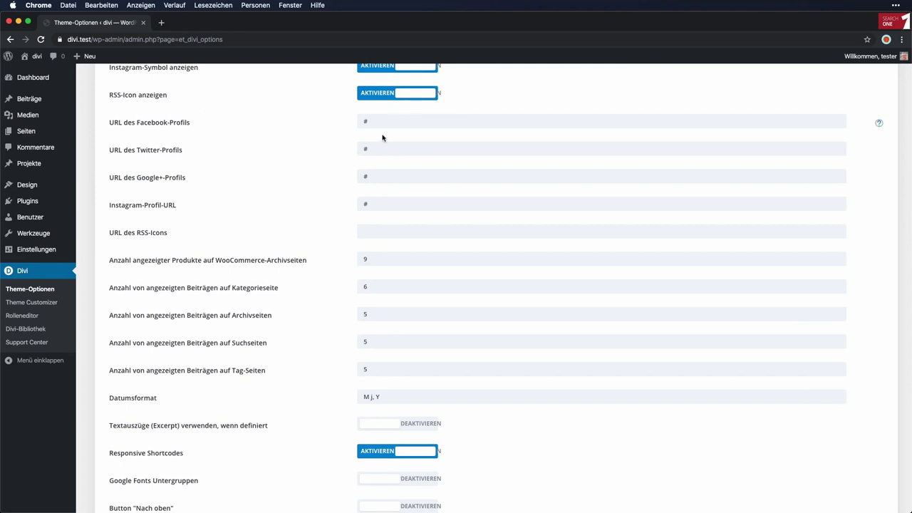
pyautogui.scroll(-3, 311, 246)
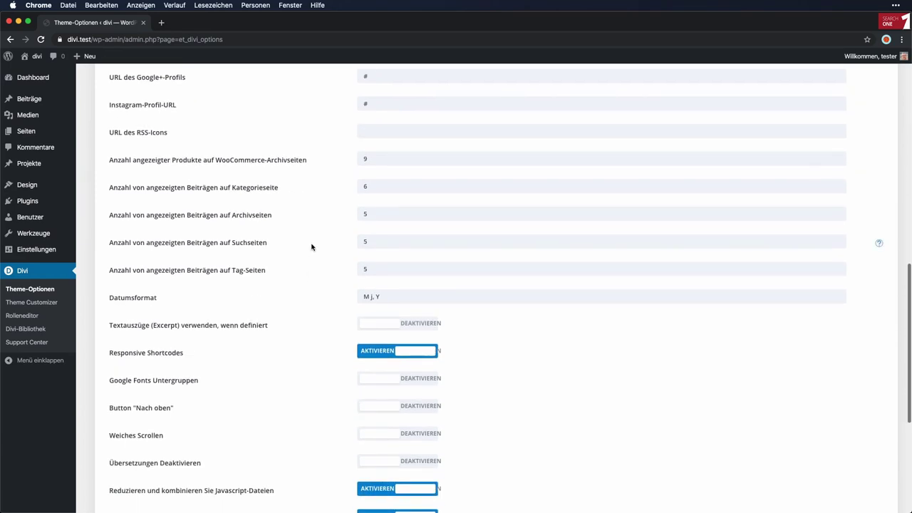
pyautogui.scroll(-1, 321, 214)
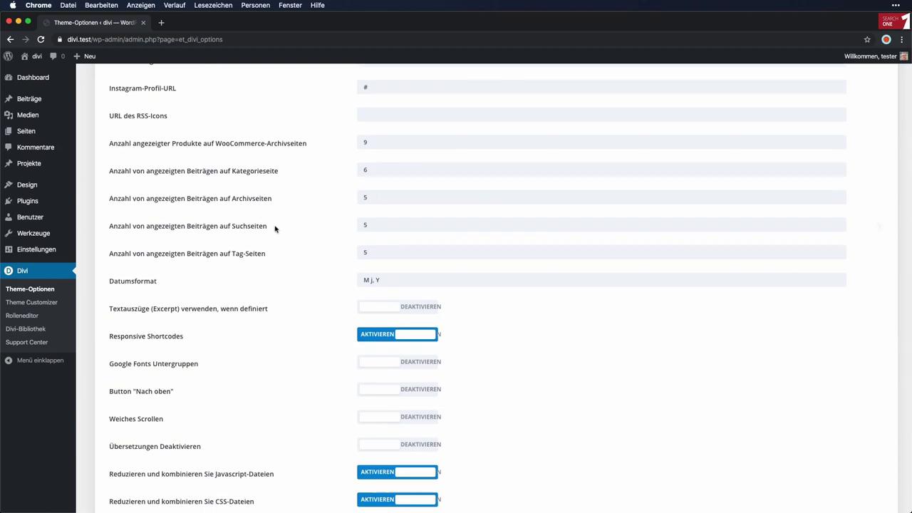
pyautogui.scroll(-1, 300, 241)
pyautogui.scroll(-5, 301, 241)
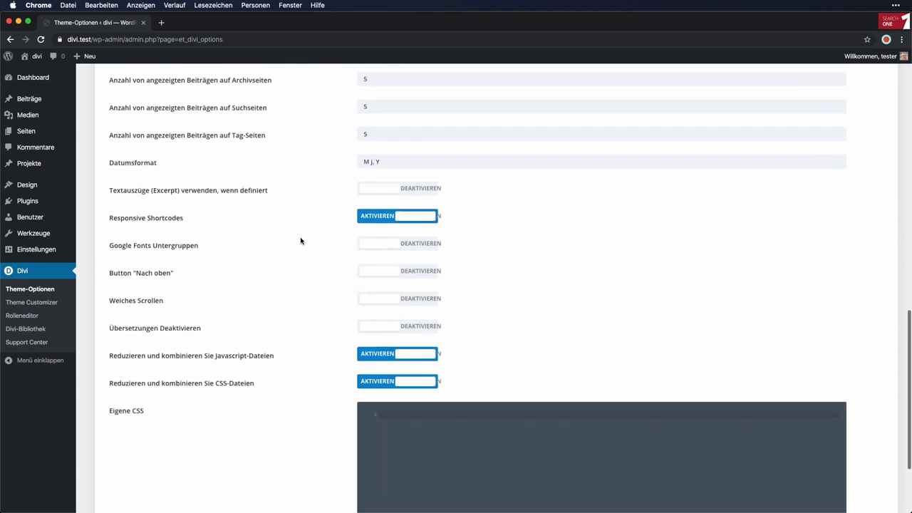
pyautogui.moveTo(401, 134); pyautogui.dragTo(336, 138)
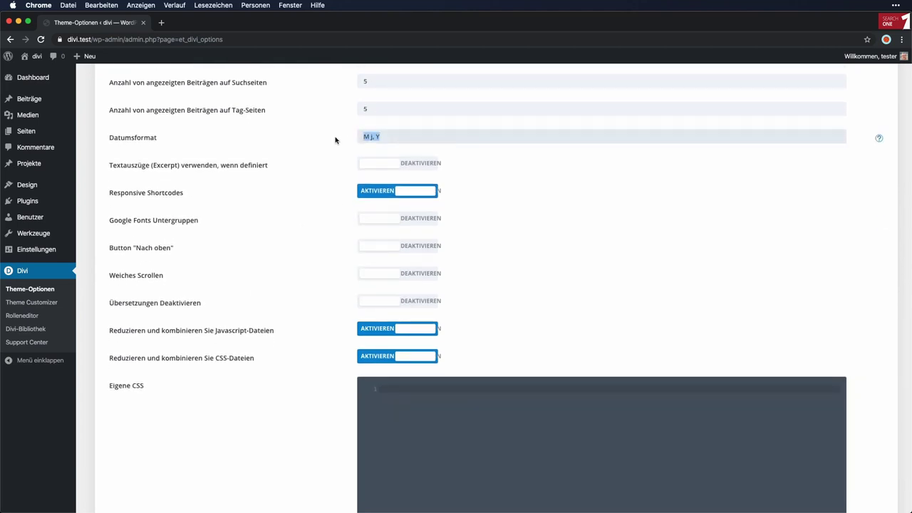
pyautogui.click(313, 167)
pyautogui.scroll(-4, 313, 166)
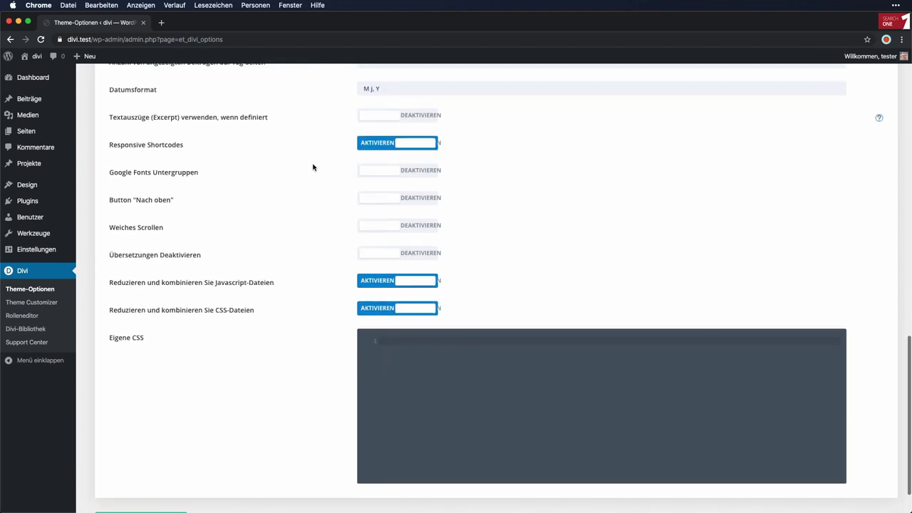
pyautogui.scroll(-1, 313, 167)
pyautogui.click(394, 324)
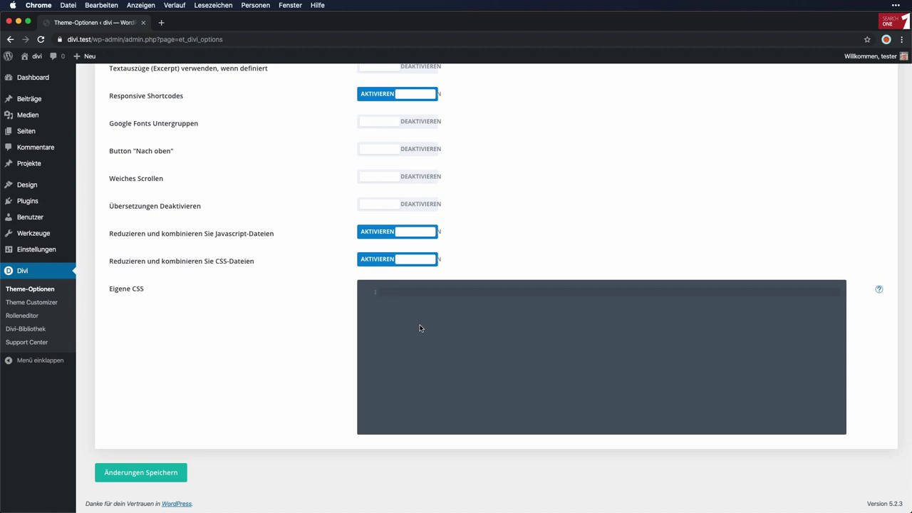
pyautogui.scroll(15, 420, 328)
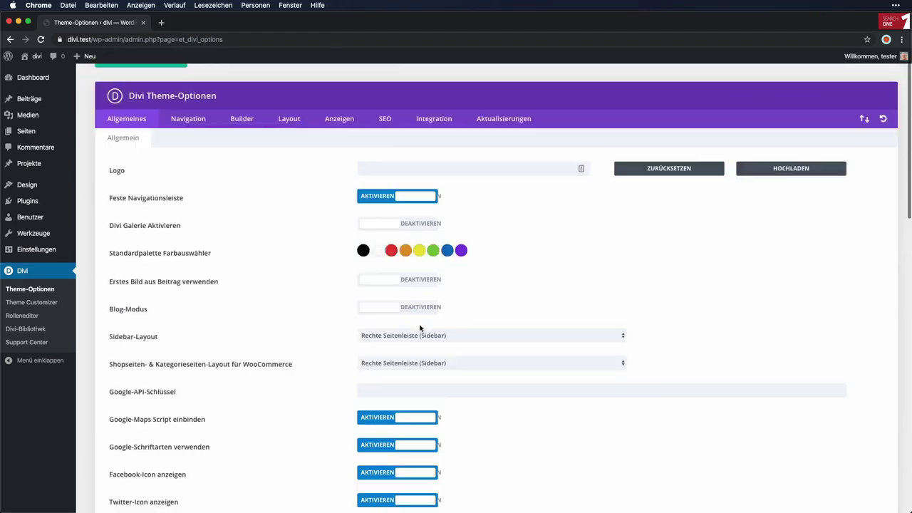
# - Examine the theme's navigation options for Seiten, Kategorien and Allgemeine Einstellungen
pyautogui.click(187, 147)
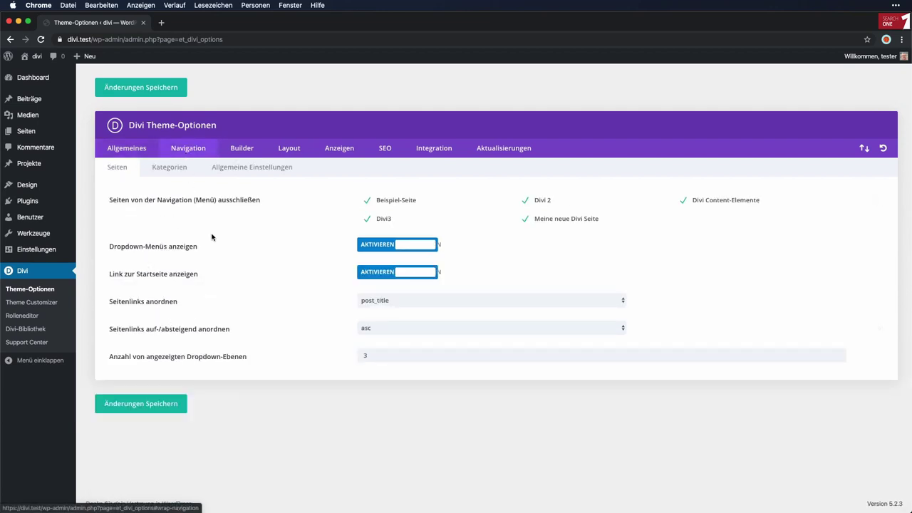
pyautogui.click(166, 171)
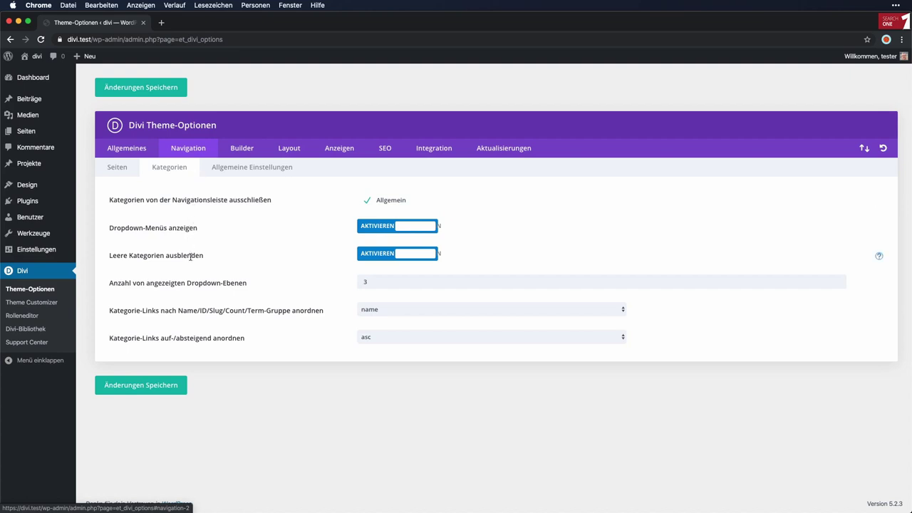
pyautogui.click(252, 168)
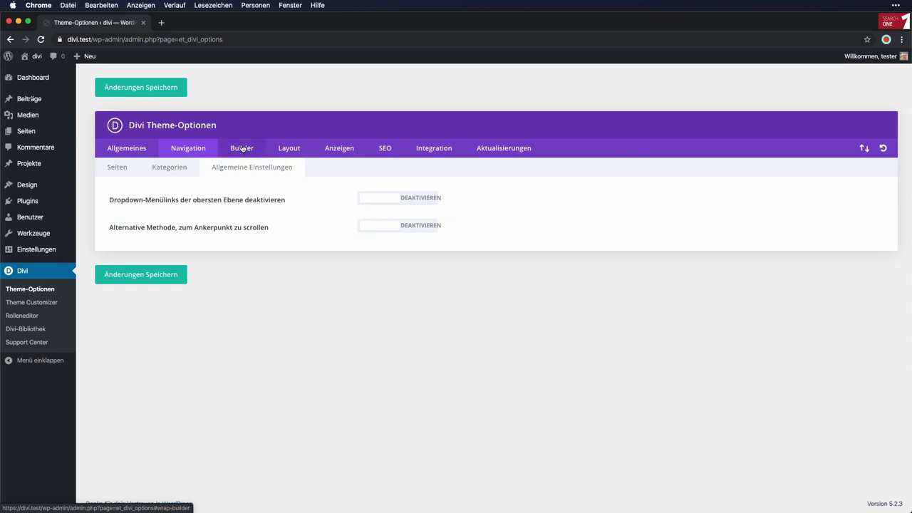
# - Examine the theme's Builder options for post types and Fortgeschritten, plus the Einzelseiten-Layout options
pyautogui.click(242, 148)
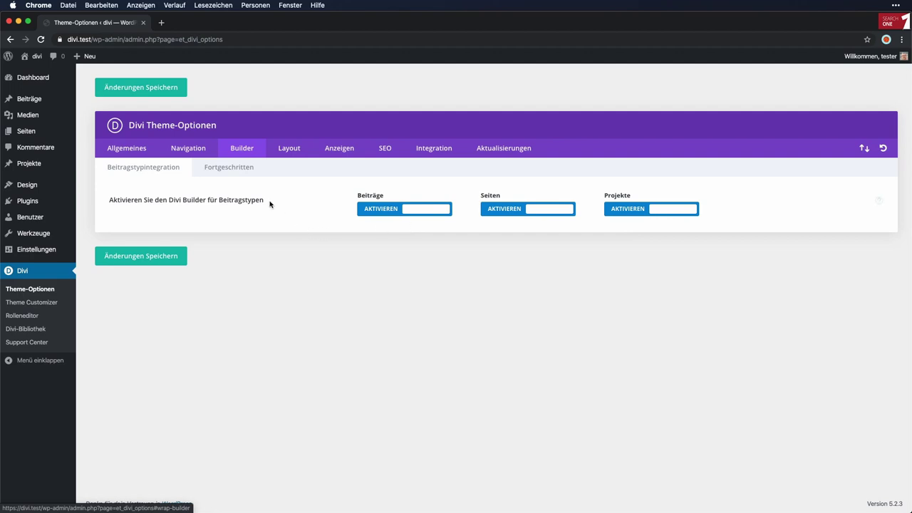
pyautogui.click(223, 169)
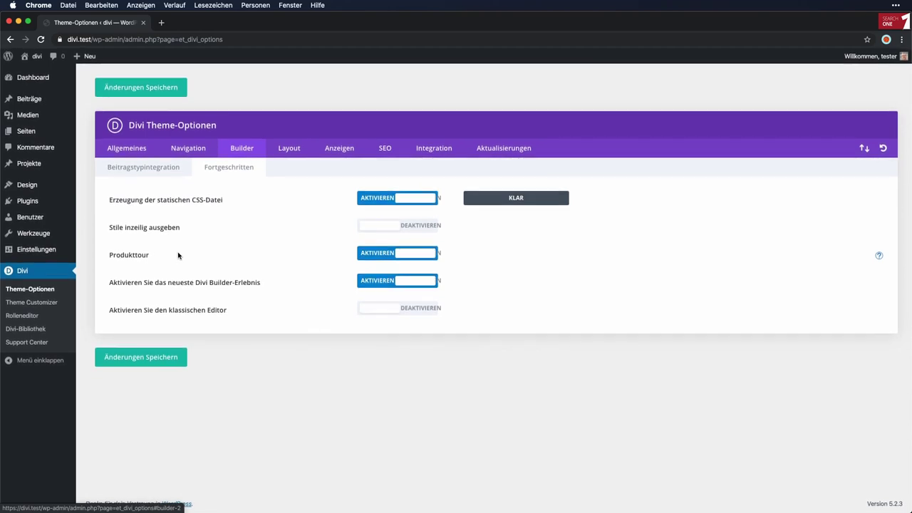
pyautogui.click(289, 148)
pyautogui.click(213, 171)
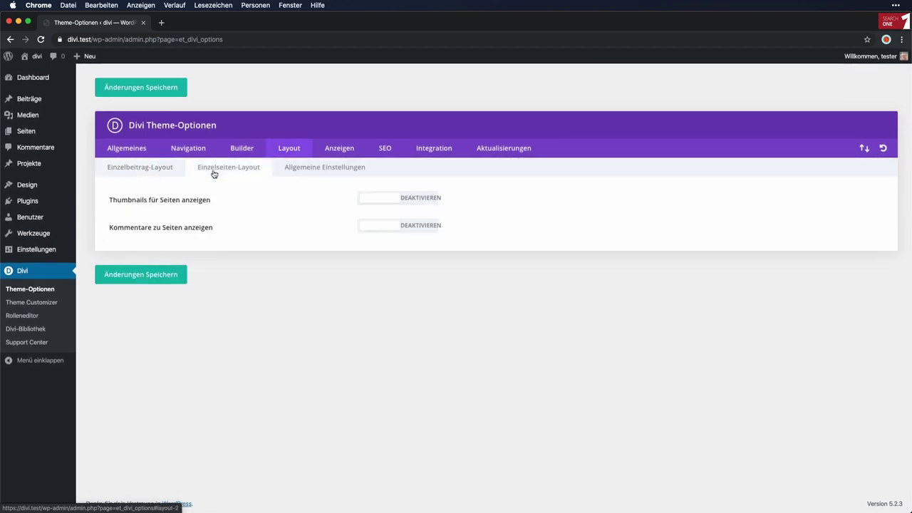
# - Examine the theme's Allgemeine Einstellungen for layout and its Anzeigen options for 468x60 banners
pyautogui.click(316, 170)
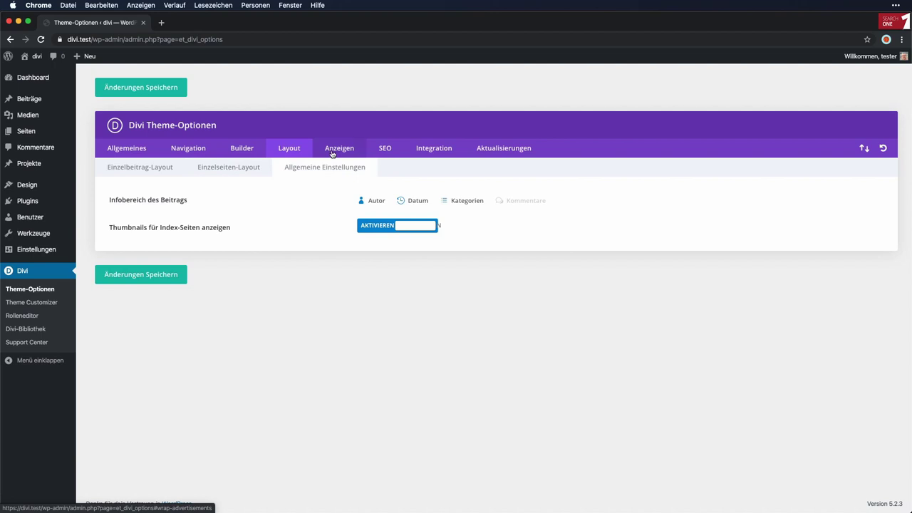
pyautogui.click(332, 152)
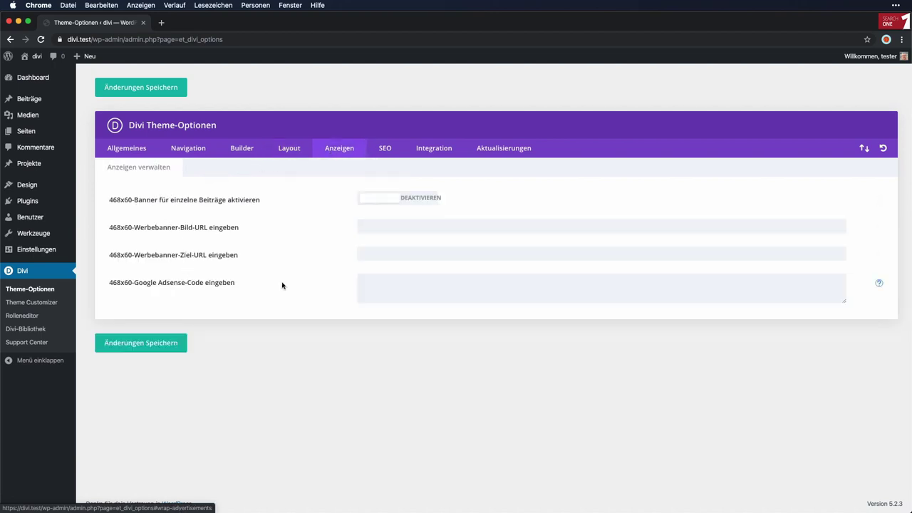
# - Examine the theme's SEO options for Startseite, Einzelbeitragsseite and Index-Seite, trying the homepage's Canonical URLs switch
pyautogui.click(385, 148)
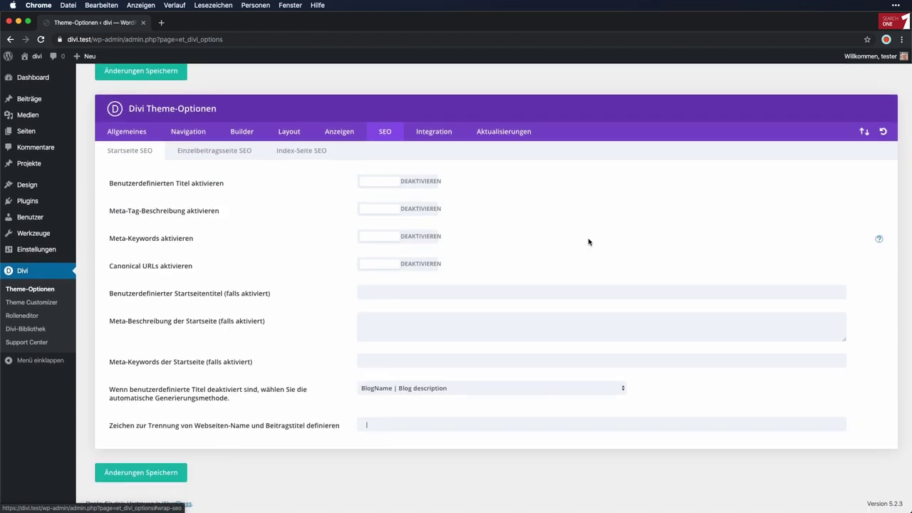
pyautogui.click(399, 265)
pyautogui.click(401, 270)
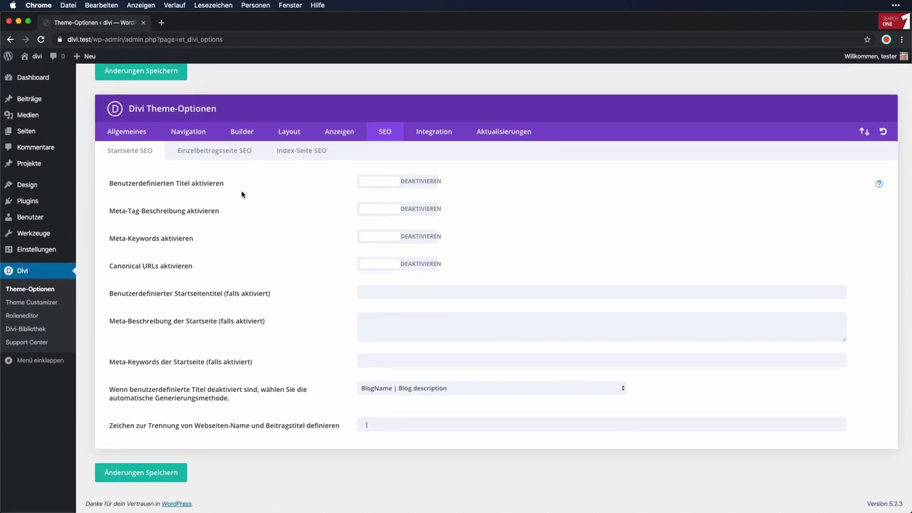
pyautogui.click(209, 155)
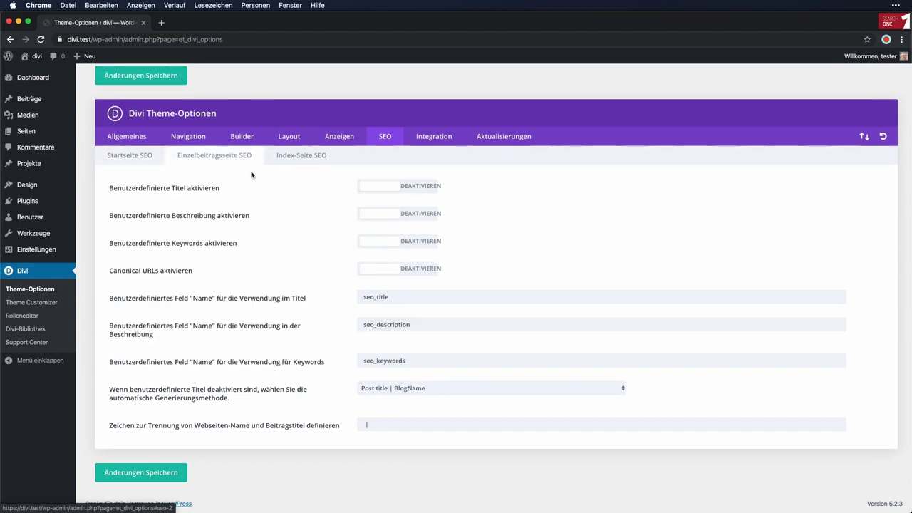
pyautogui.click(299, 154)
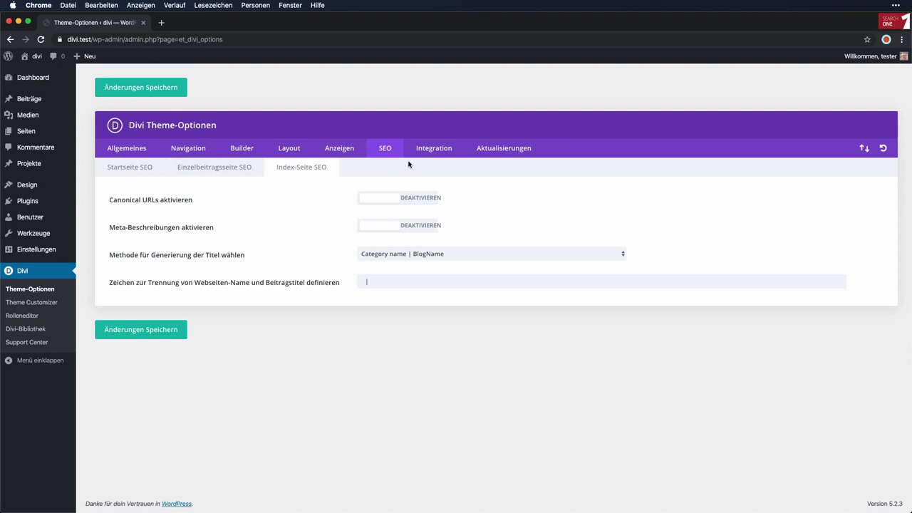
# - Examine the theme's code integration options for head, body and posts, plus the Aktualisierungen options
pyautogui.click(429, 152)
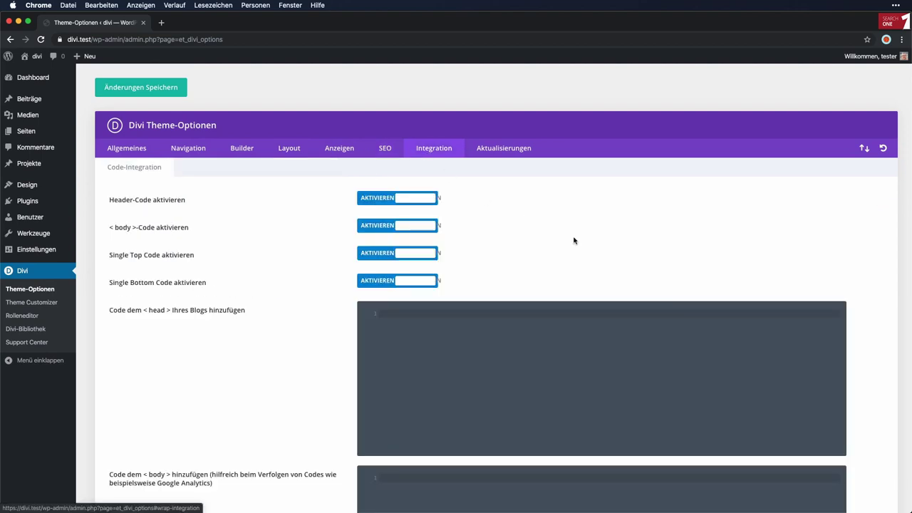
pyautogui.scroll(-2, 574, 240)
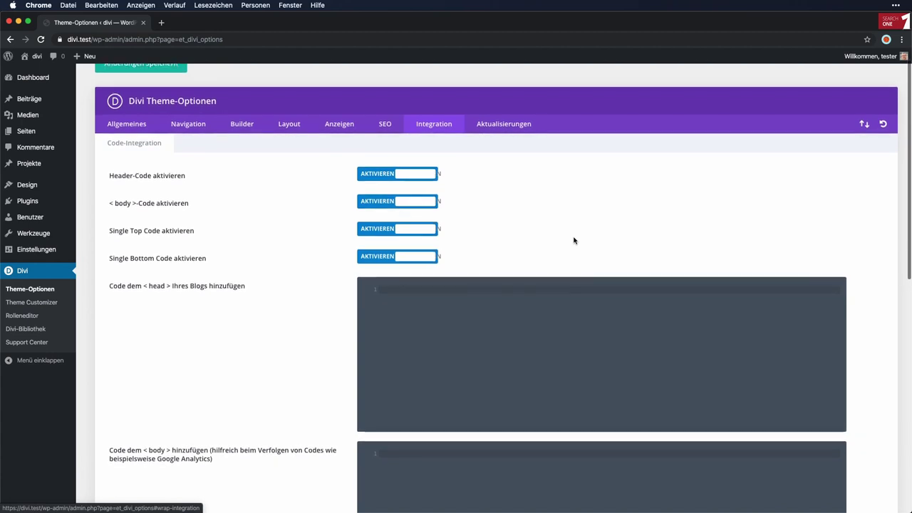
pyautogui.scroll(-1, 574, 240)
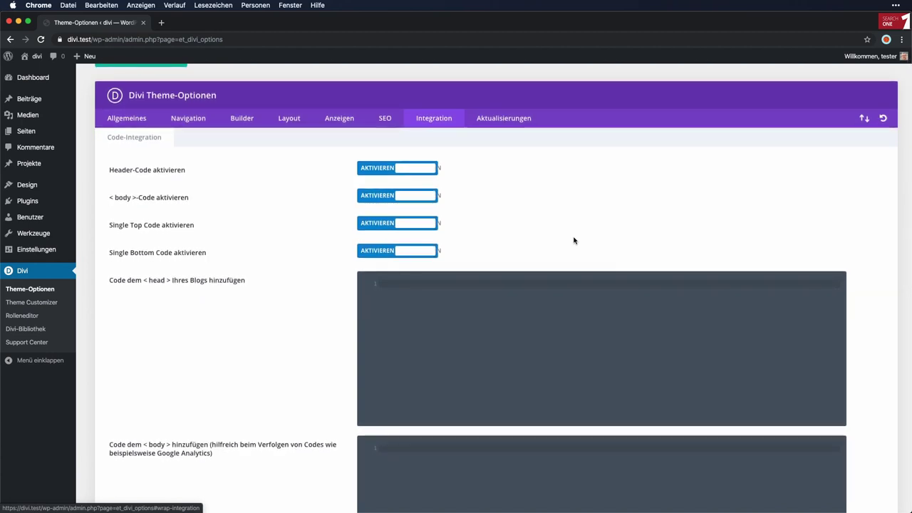
pyautogui.scroll(-5, 574, 240)
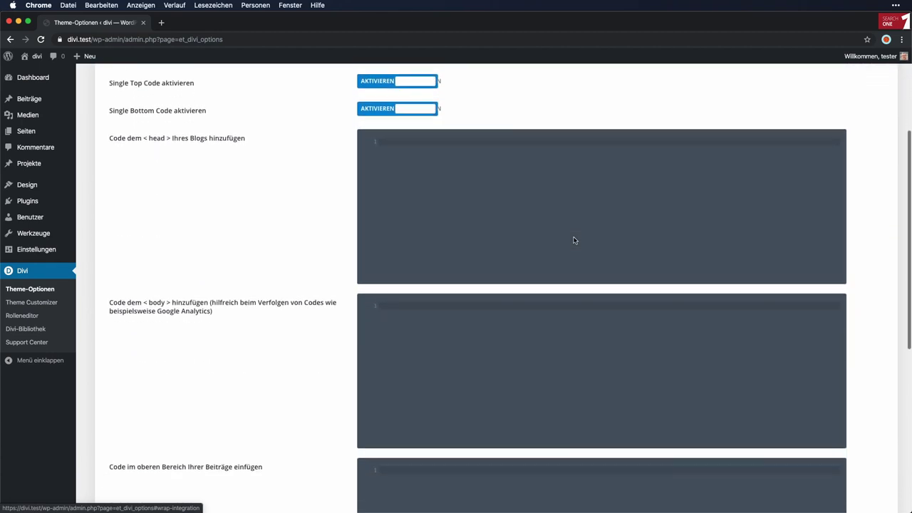
pyautogui.scroll(-8, 574, 240)
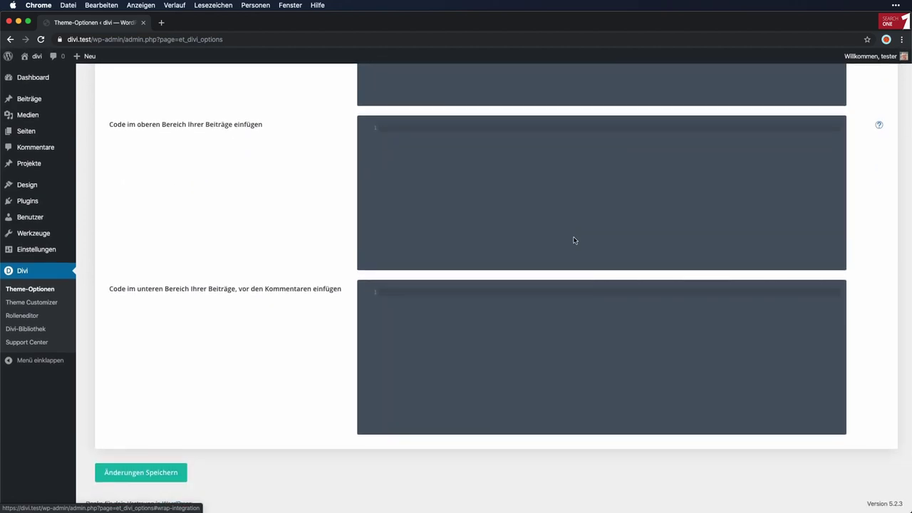
pyautogui.scroll(13, 573, 240)
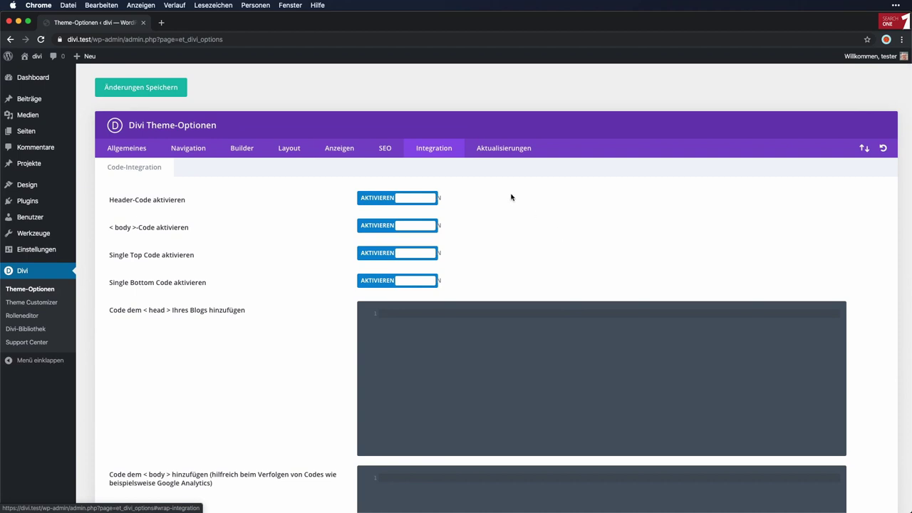
pyautogui.click(497, 151)
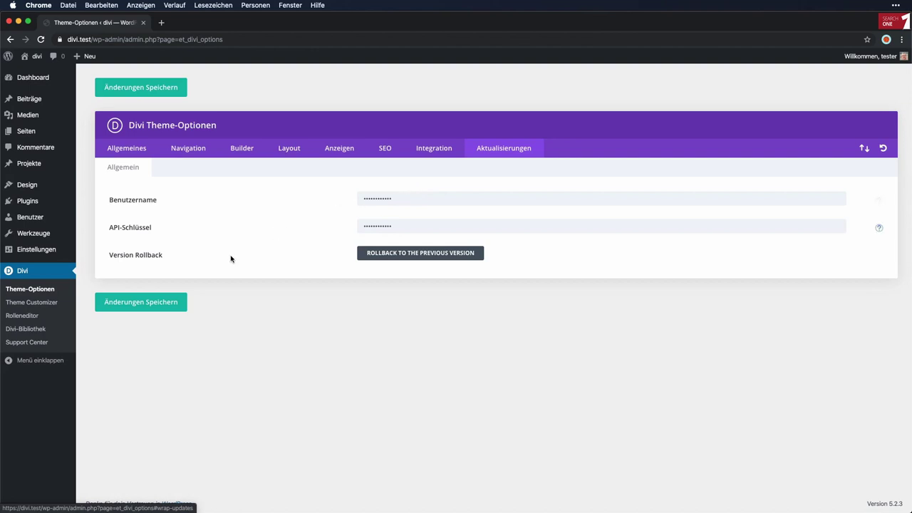
# - Open the Divi Rolleneditor and look through the permissions of the Editor, Author, Contributor and Administrator roles
pyautogui.click(41, 315)
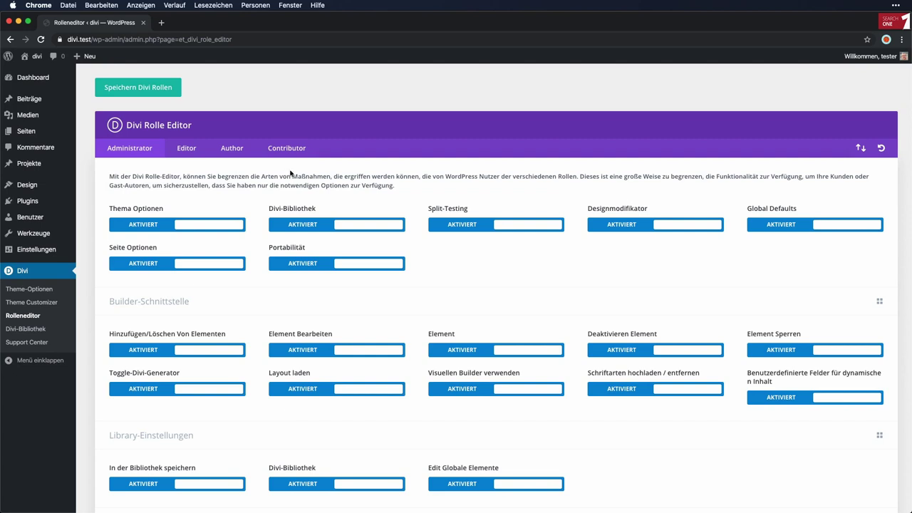
pyautogui.scroll(-1, 275, 177)
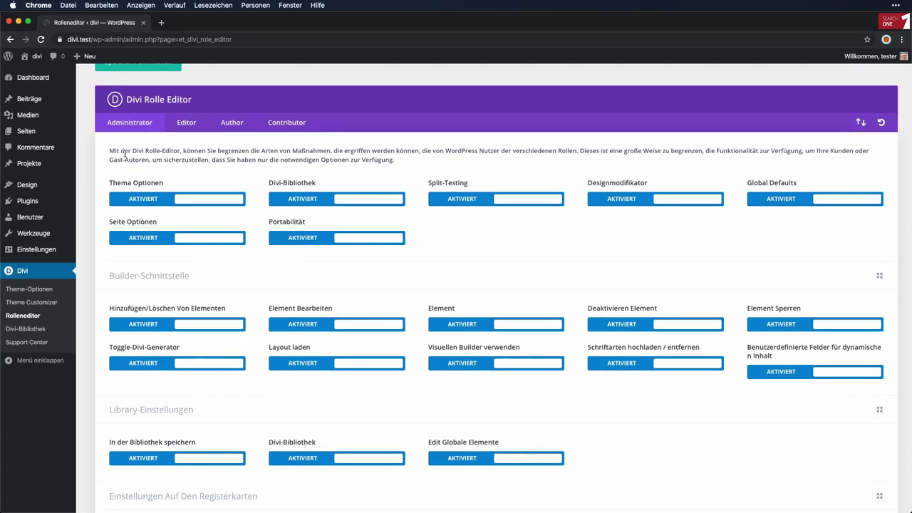
pyautogui.click(179, 129)
pyautogui.click(232, 150)
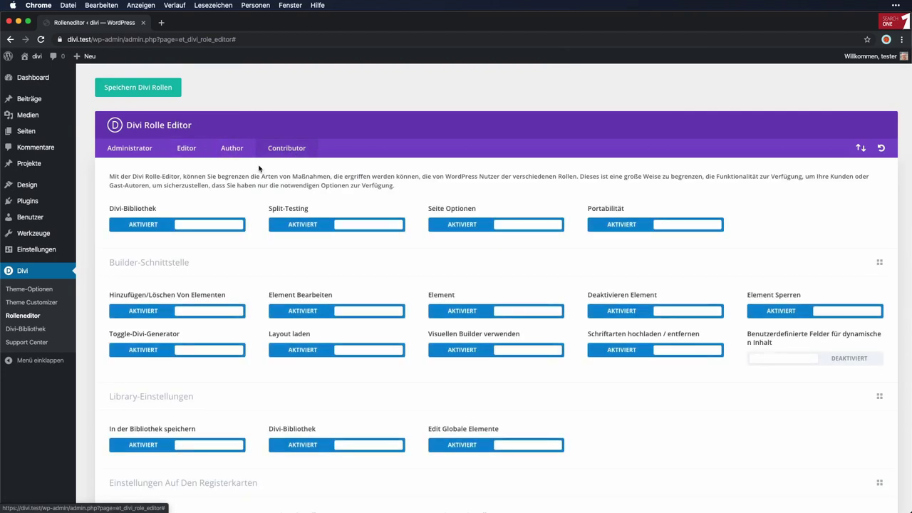
pyautogui.click(291, 150)
pyautogui.click(143, 146)
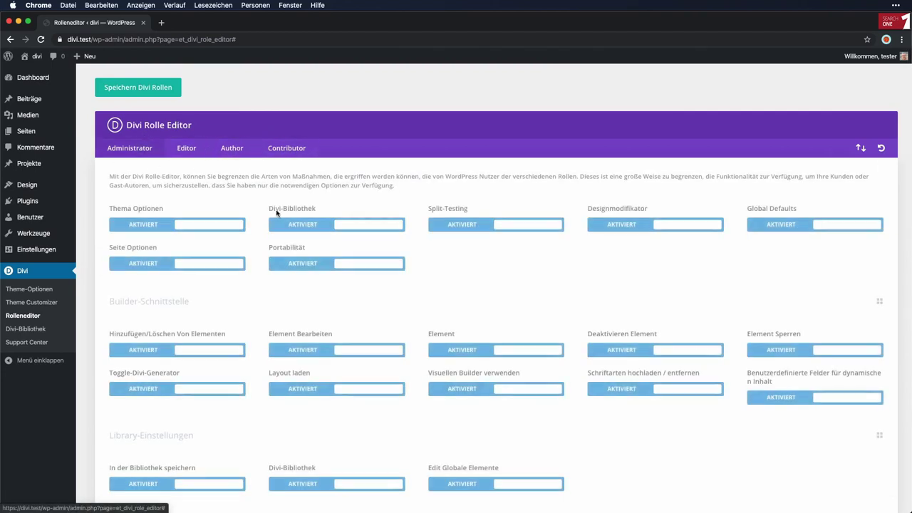
# - Examine the Administrator role's permissions from Builder-Schnittstelle through Modul Verwenden to Support Center
pyautogui.scroll(-1, 320, 256)
pyautogui.scroll(-5, 320, 257)
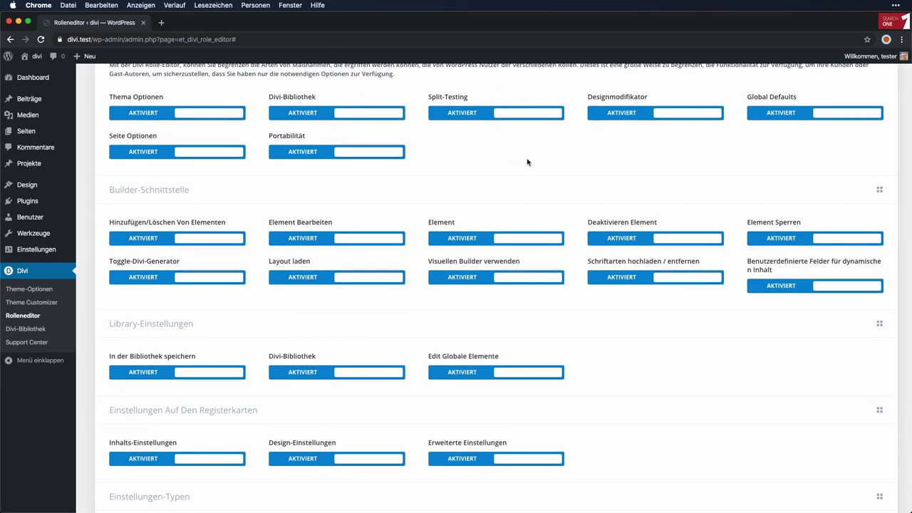
pyautogui.scroll(-7, 453, 204)
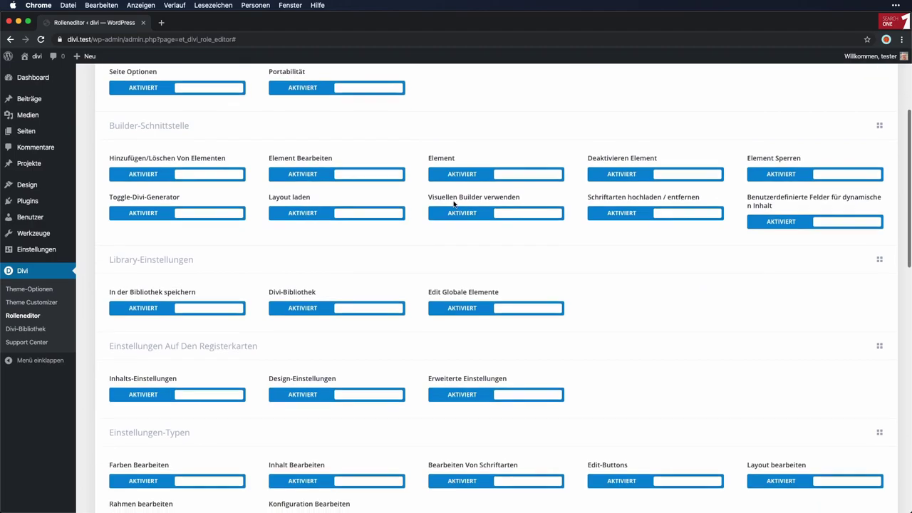
pyautogui.scroll(-15, 453, 205)
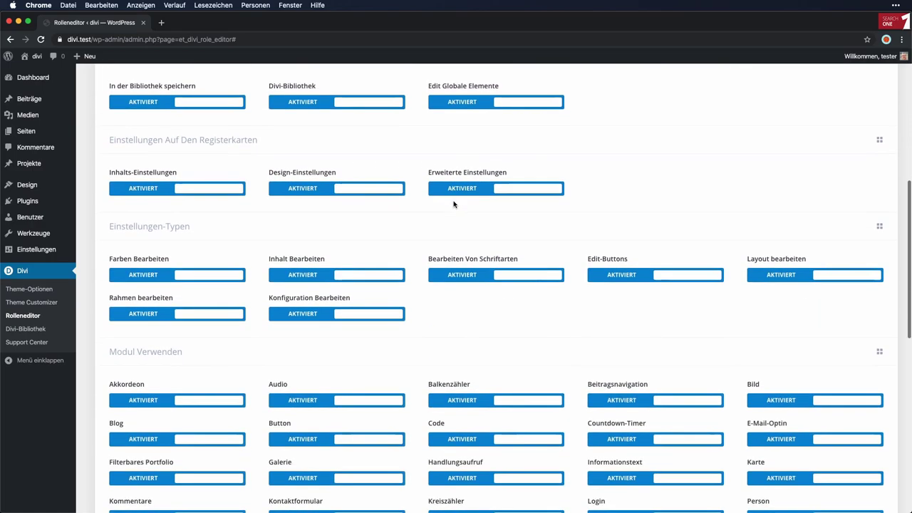
pyautogui.scroll(-12, 453, 205)
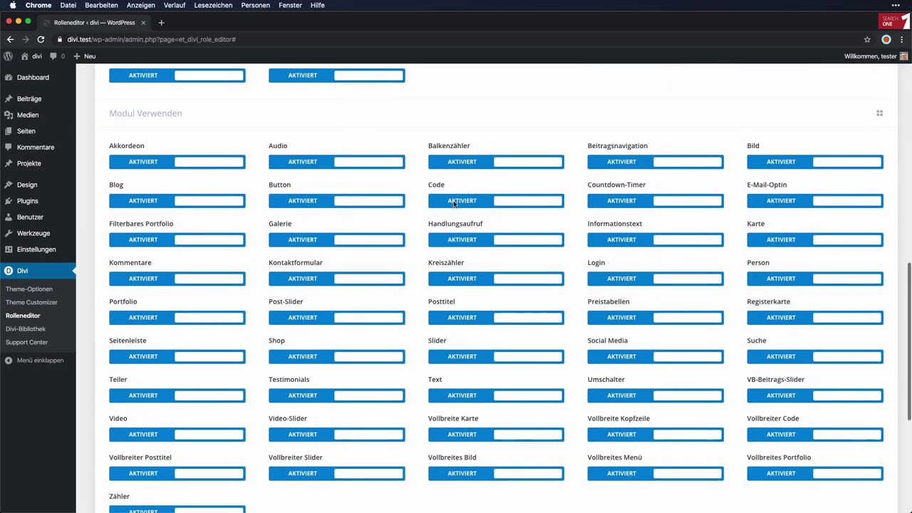
pyautogui.scroll(-6, 470, 198)
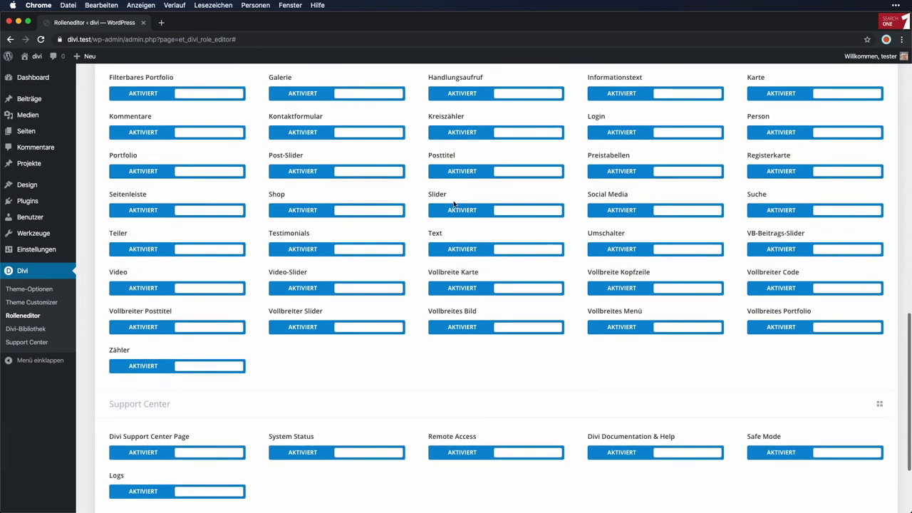
# - Try switching the Administrator role's Kreiszähler module permission off and back on
pyautogui.scroll(10, 494, 189)
pyautogui.scroll(5, 495, 189)
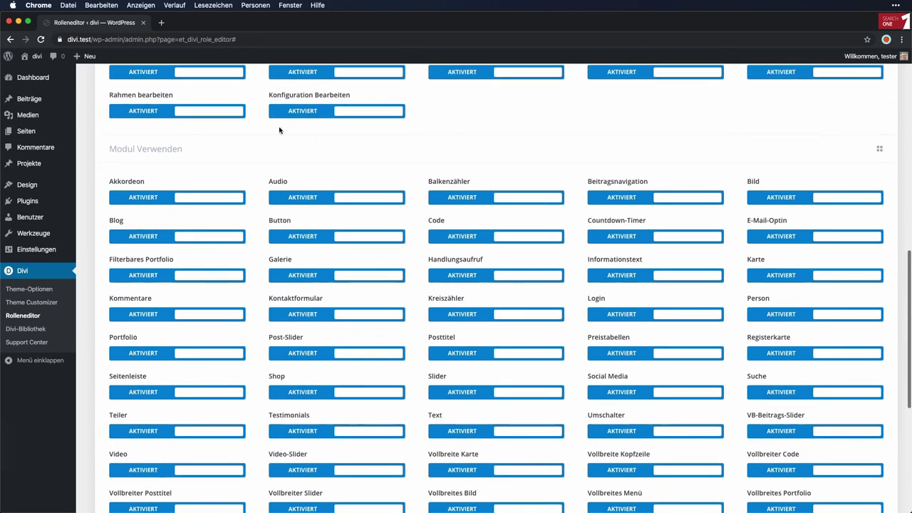
pyautogui.scroll(-6, 527, 149)
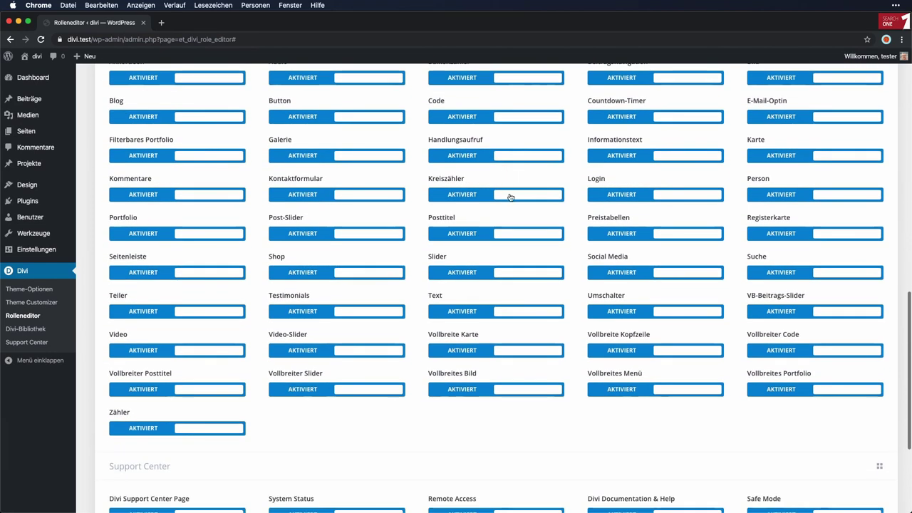
pyautogui.click(510, 196)
pyautogui.click(514, 203)
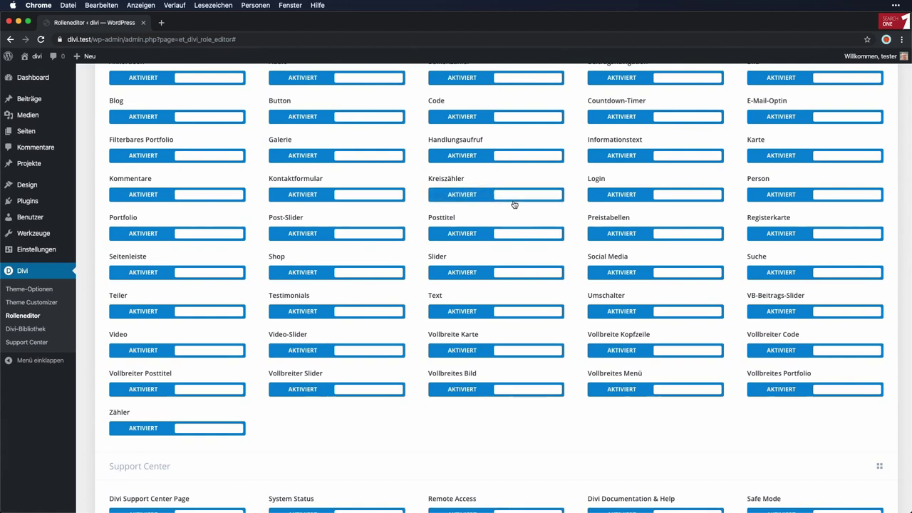
pyautogui.scroll(-8, 513, 203)
pyautogui.scroll(15, 514, 204)
pyautogui.scroll(15, 514, 203)
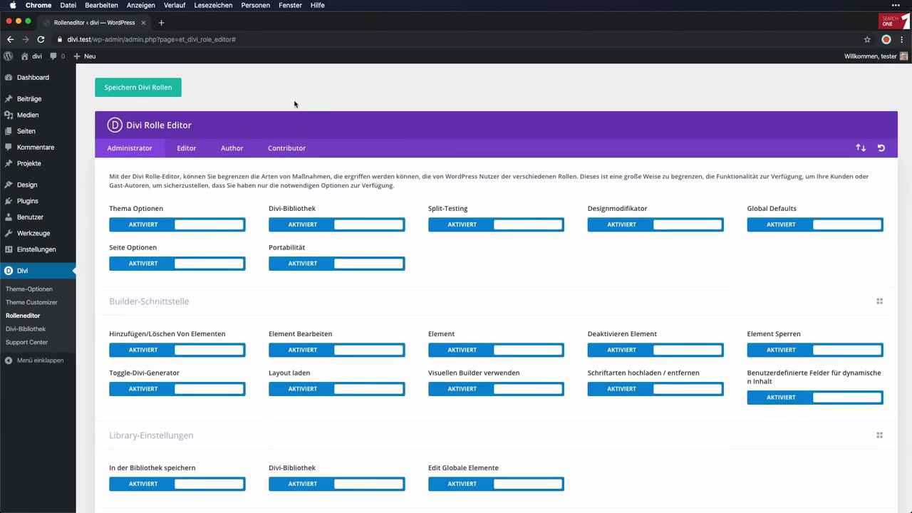
# - Compare the Administrator role's permissions with those of the Author role
pyautogui.click(148, 153)
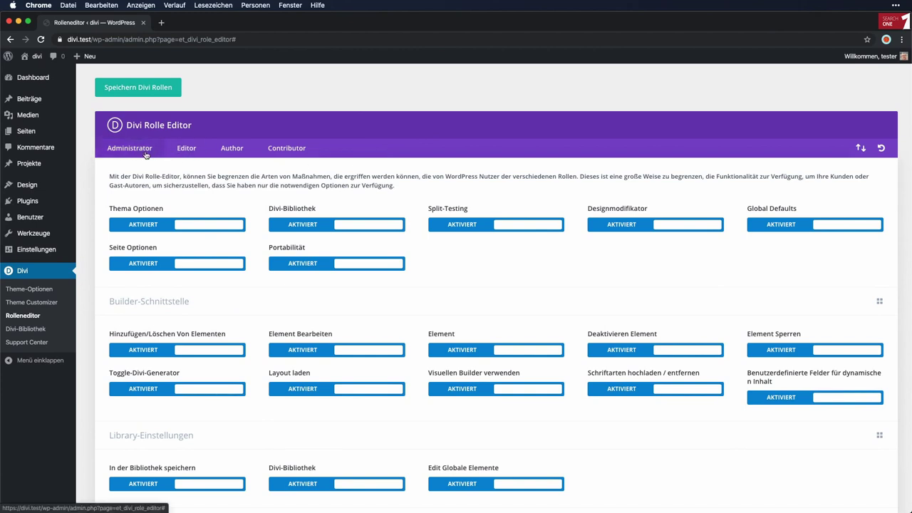
pyautogui.click(235, 151)
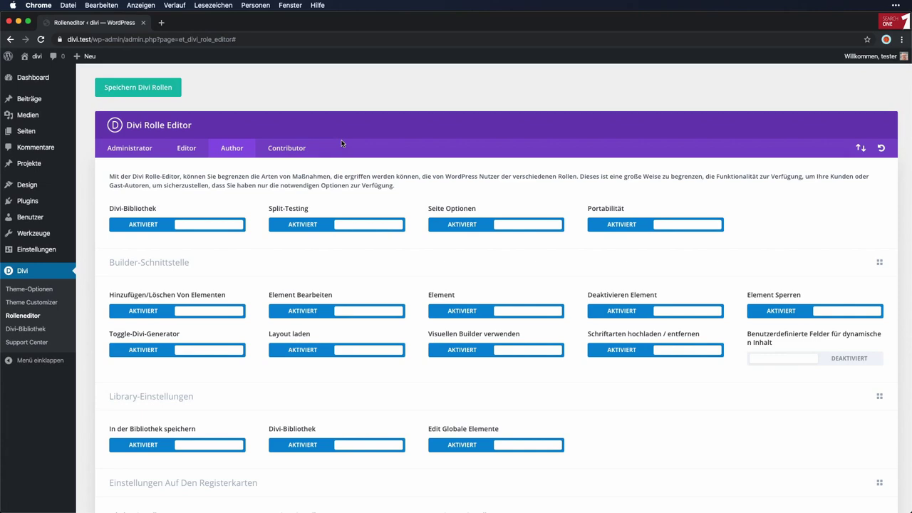
pyautogui.scroll(-2, 341, 144)
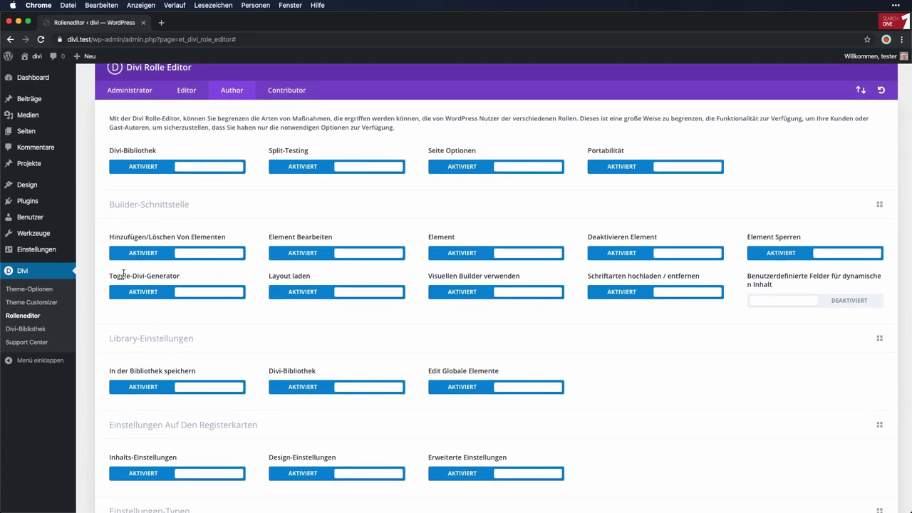
# - Open the global row Bild-Titel-Text from the Divi-Bibliothek to view its builder layout
pyautogui.click(26, 329)
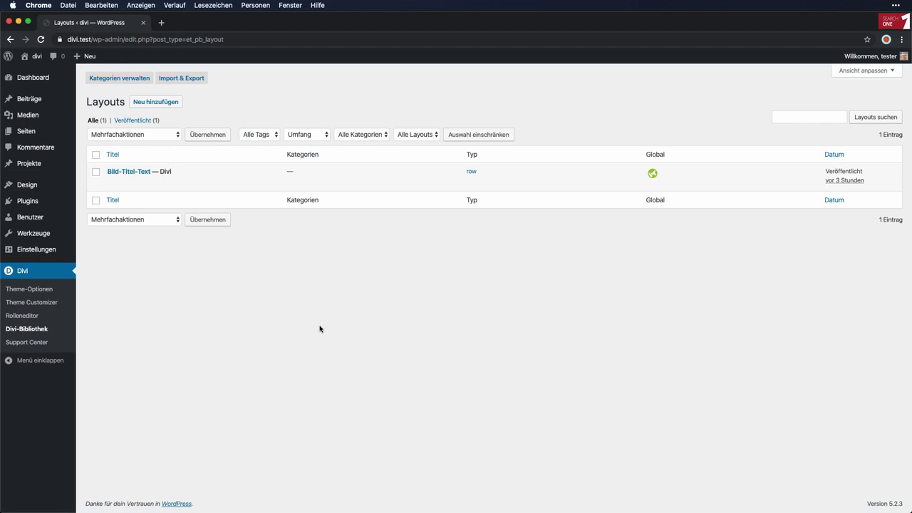
pyautogui.click(142, 172)
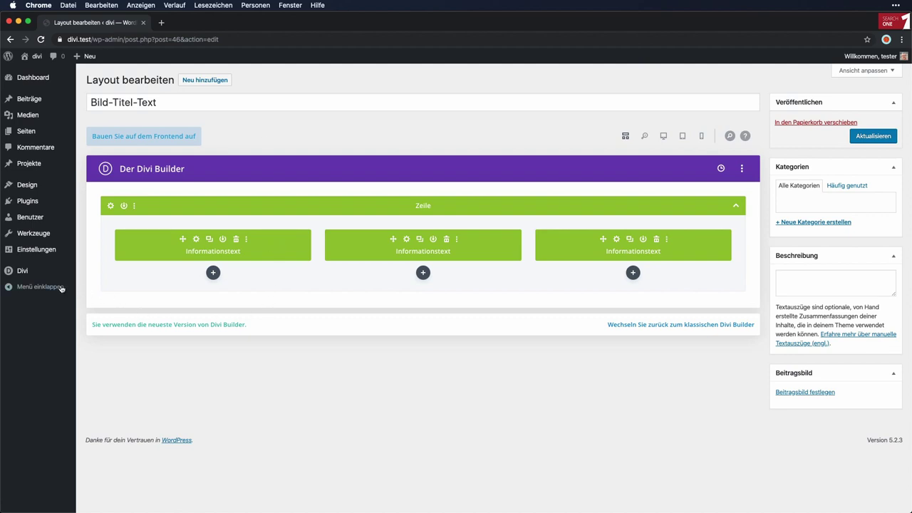
# - Open the Allgemeine Einstellungen of the Divi Theme Customizer
pyautogui.click(22, 274)
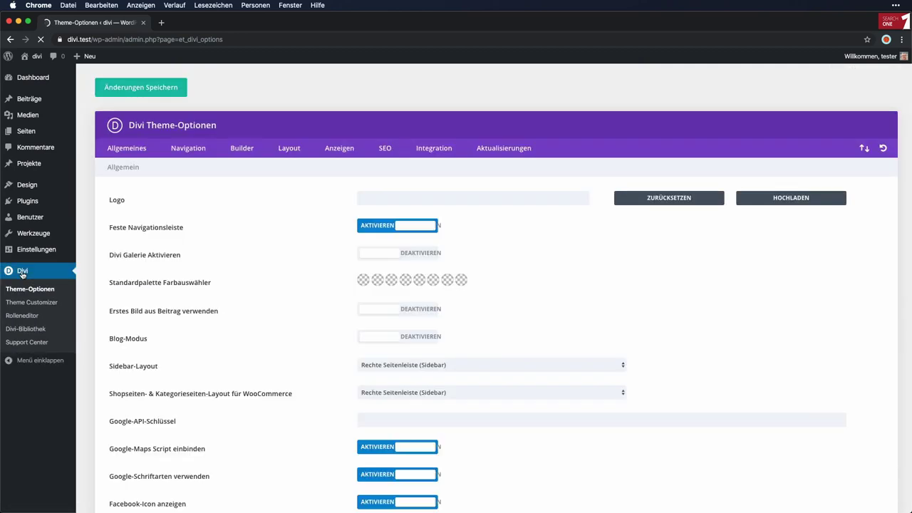
pyautogui.click(48, 305)
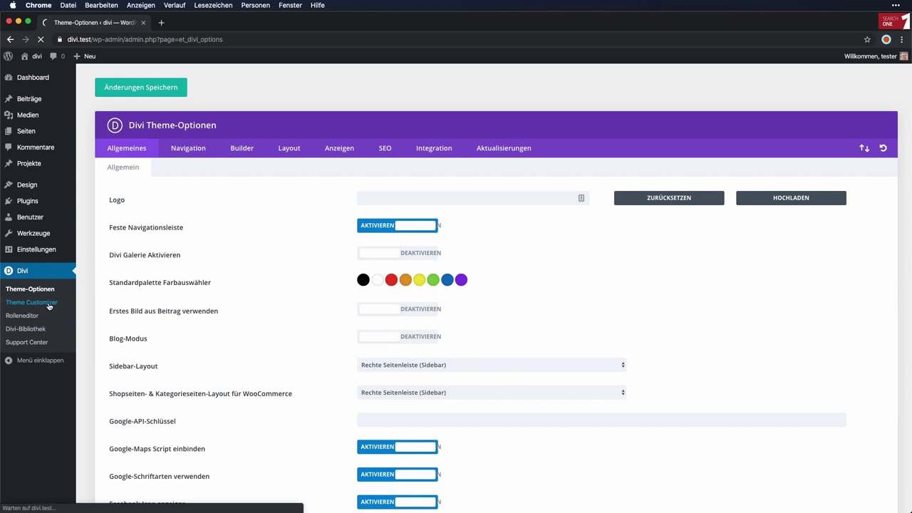
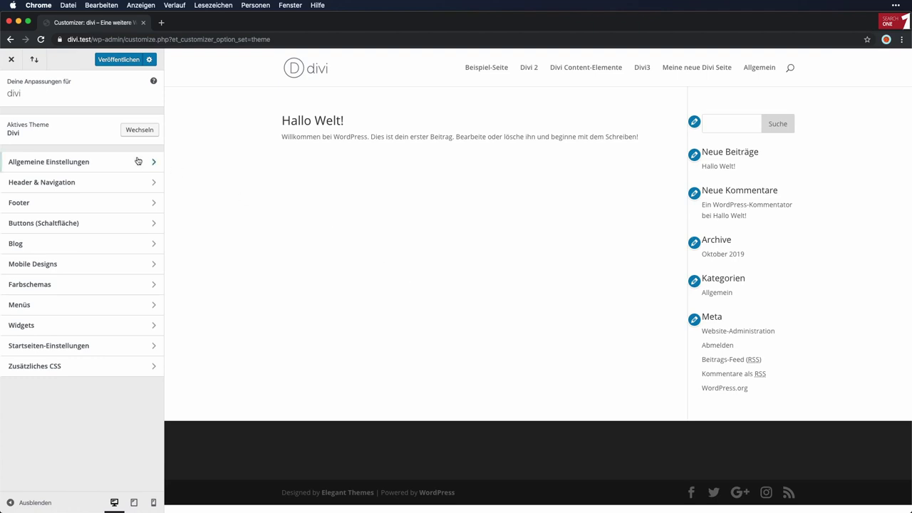
pyautogui.click(93, 165)
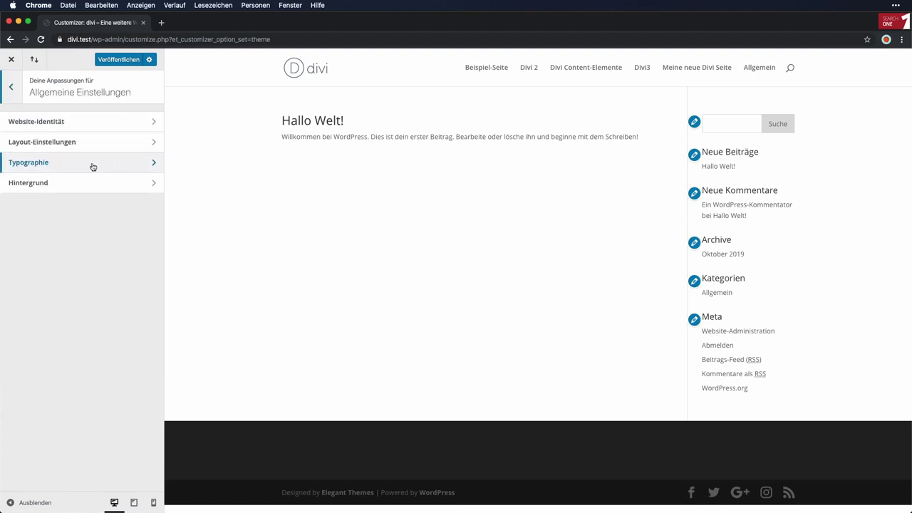
# - Try Alegreya SC as the header font in the Typographie settings
pyautogui.click(44, 168)
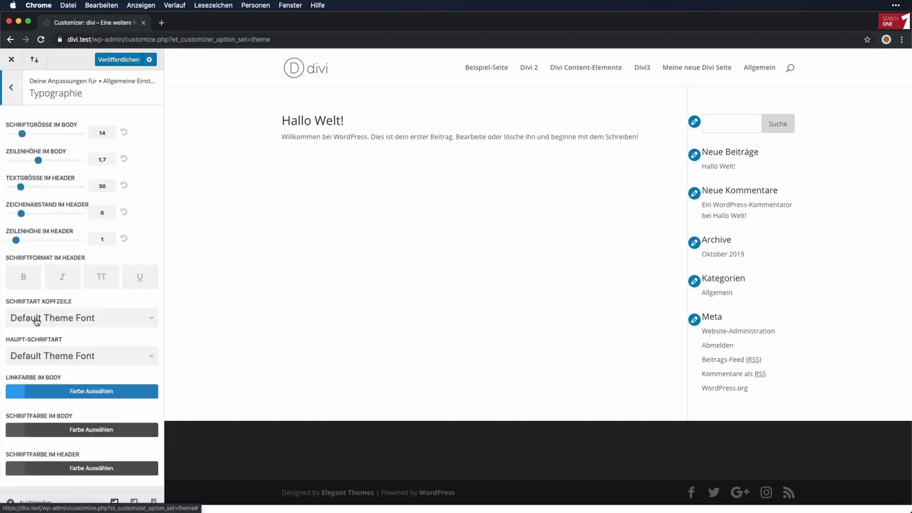
pyautogui.click(112, 321)
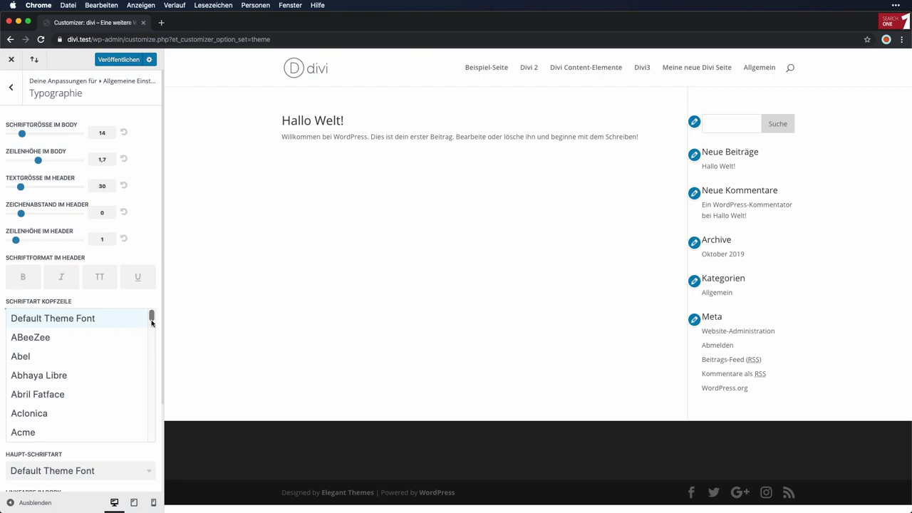
pyautogui.scroll(-5, 88, 375)
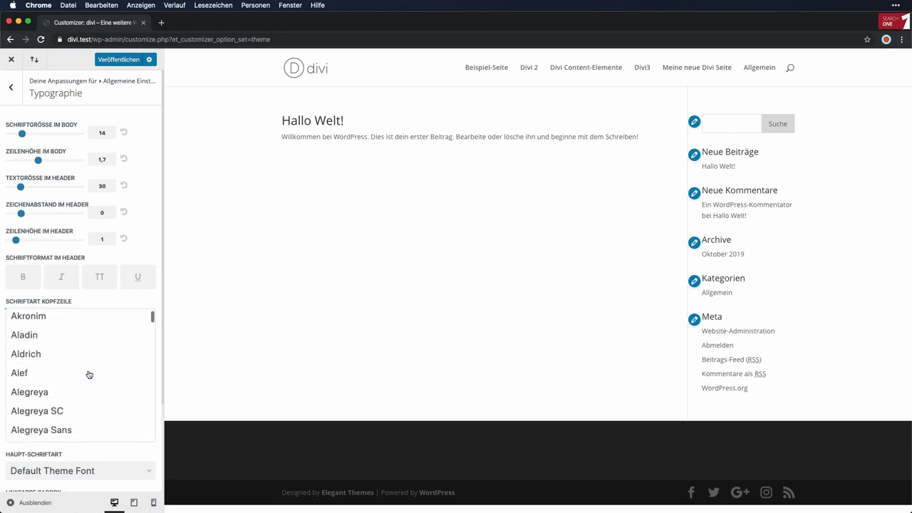
pyautogui.click(71, 410)
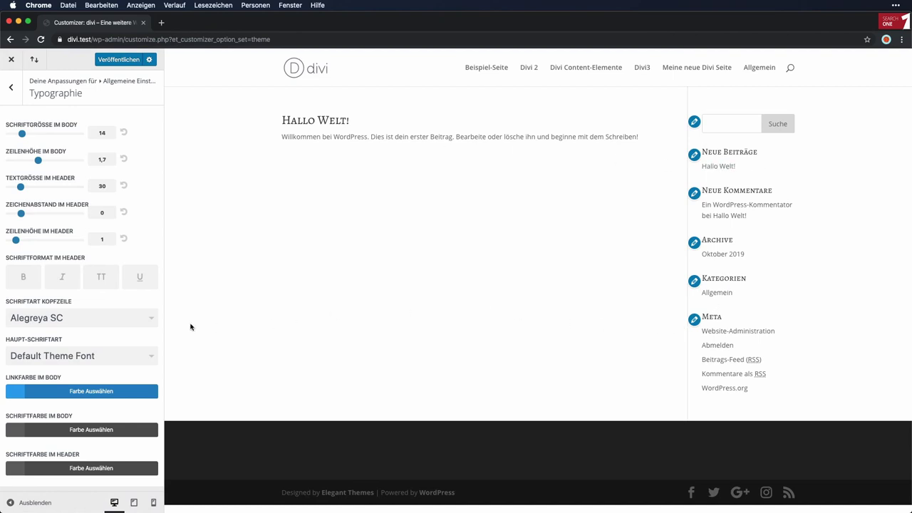
# - Set the header font (Schriftart Kopfzeile) to Roboto
pyautogui.click(119, 322)
pyautogui.scroll(-10, 102, 350)
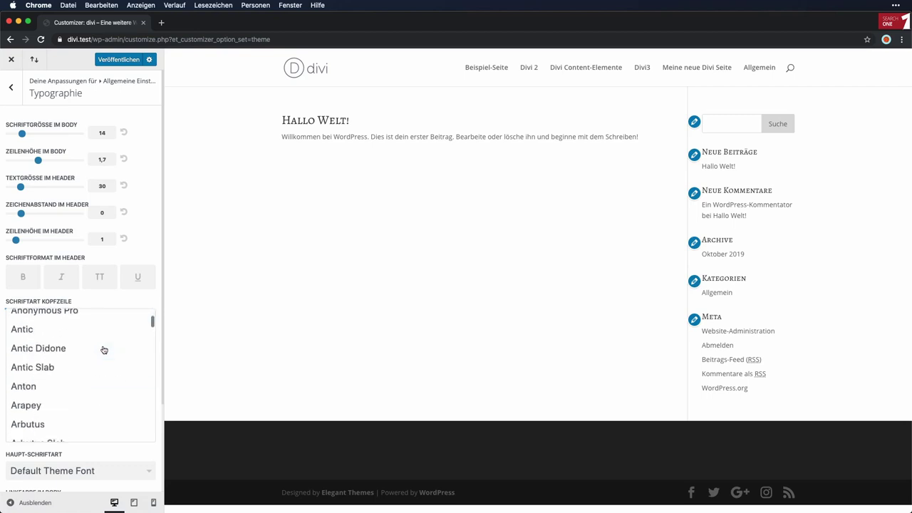
pyautogui.scroll(-10, 104, 350)
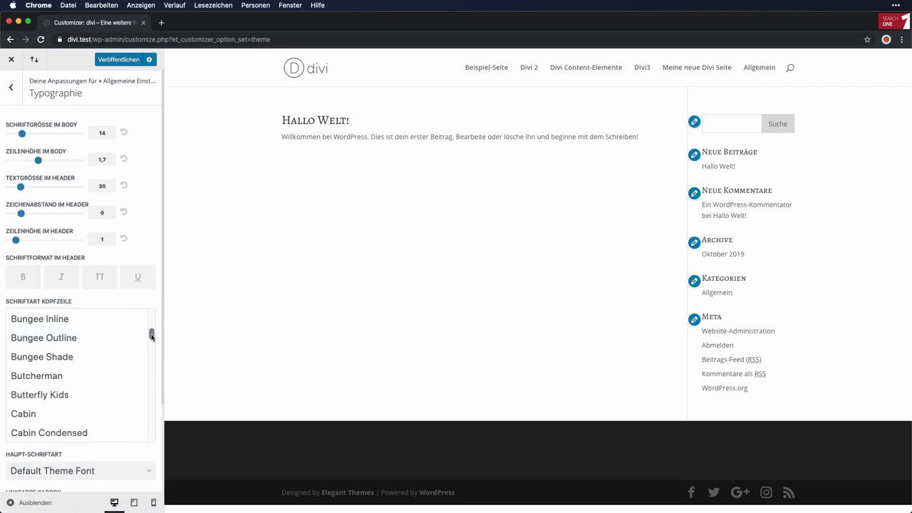
pyautogui.moveTo(151, 334); pyautogui.dragTo(155, 416)
pyautogui.scroll(2, 153, 402)
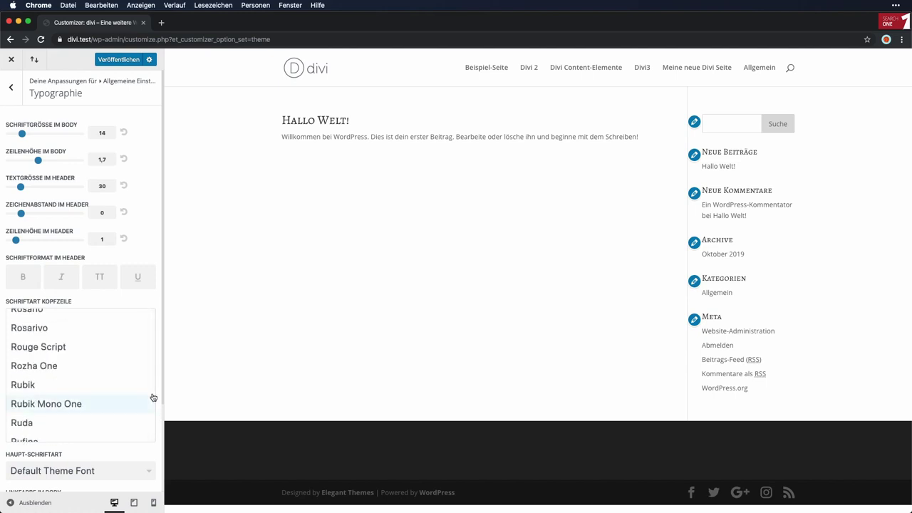
pyautogui.scroll(5, 110, 380)
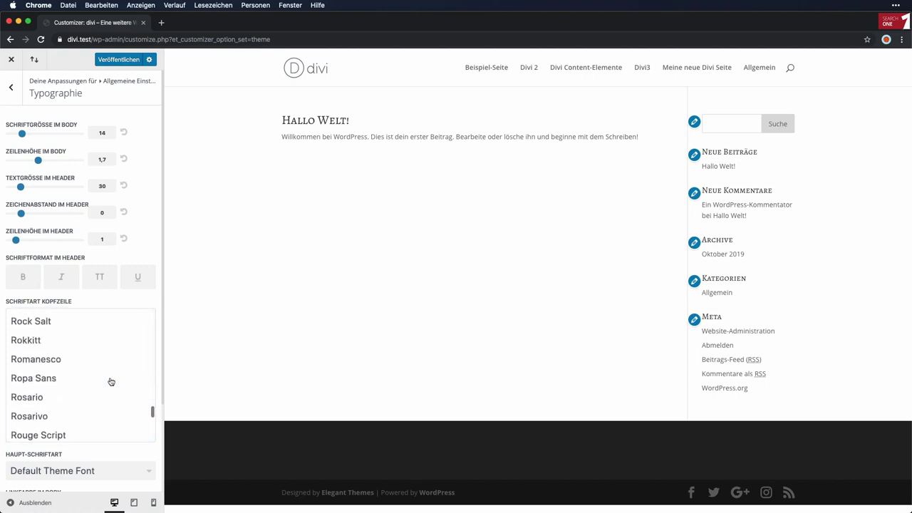
pyautogui.click(63, 369)
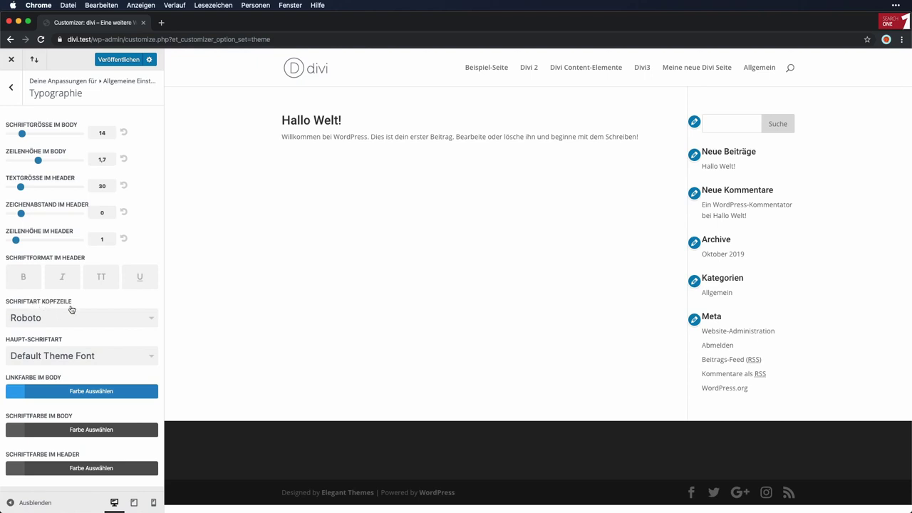
# - Try Delius Swash Caps as the main body font (Haupt-Schriftart)
pyautogui.click(126, 358)
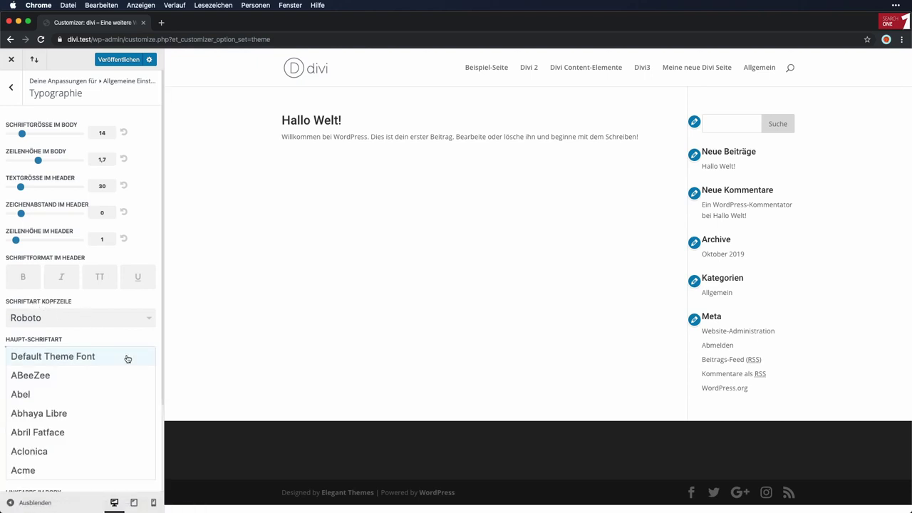
pyautogui.scroll(-20, 89, 403)
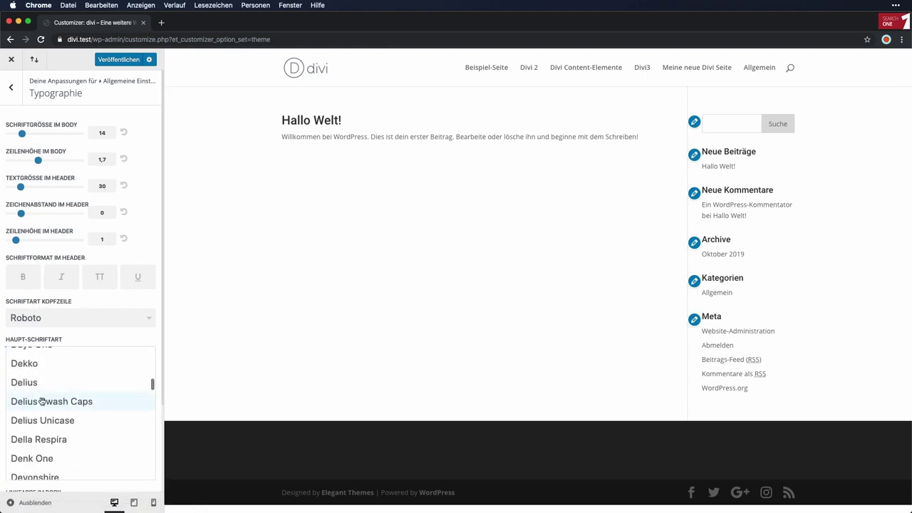
pyautogui.click(90, 402)
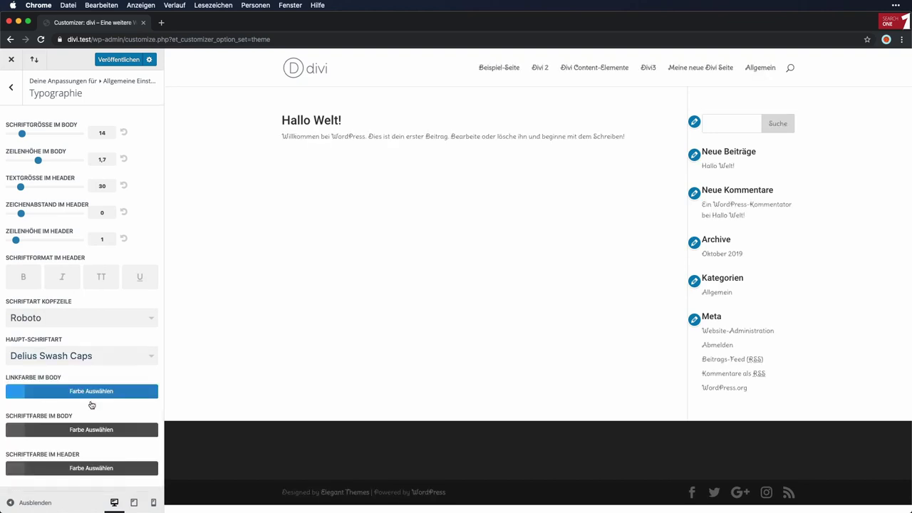
# - Set the main body font (Haupt-Schriftart) to Roboto and publish the typography changes
pyautogui.click(107, 357)
pyautogui.scroll(-3, 106, 356)
pyautogui.scroll(-20, 106, 356)
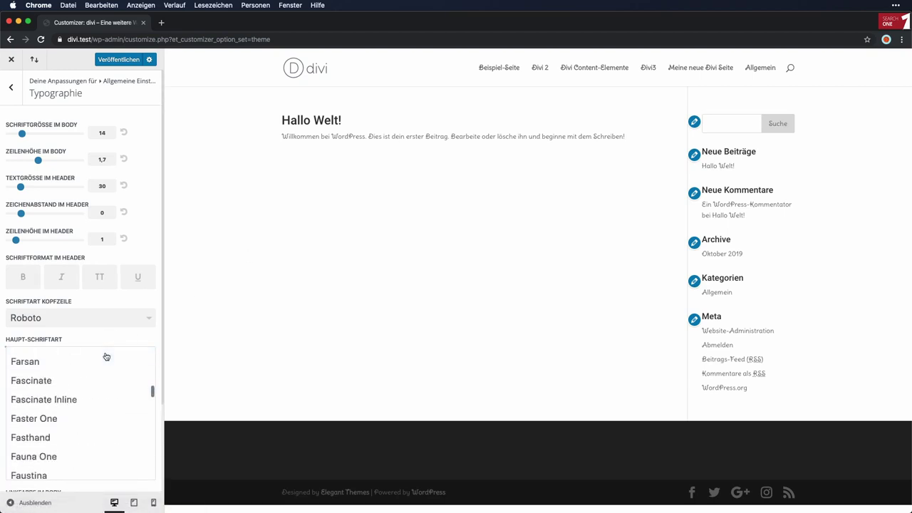
pyautogui.moveTo(152, 405); pyautogui.dragTo(151, 456)
pyautogui.click(43, 428)
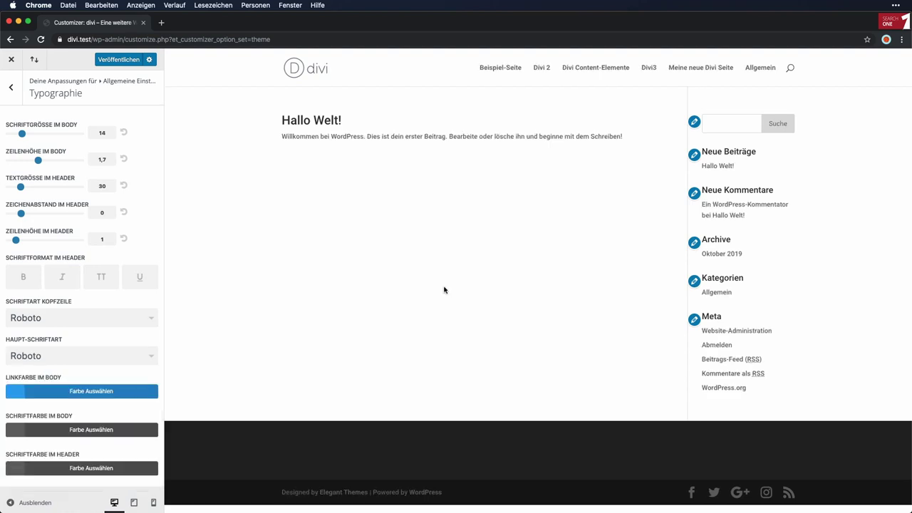
pyautogui.click(117, 63)
# - Open the Layout-Einstellungen and load the Divi Content-Elemente page in the Customizer preview
pyautogui.click(10, 92)
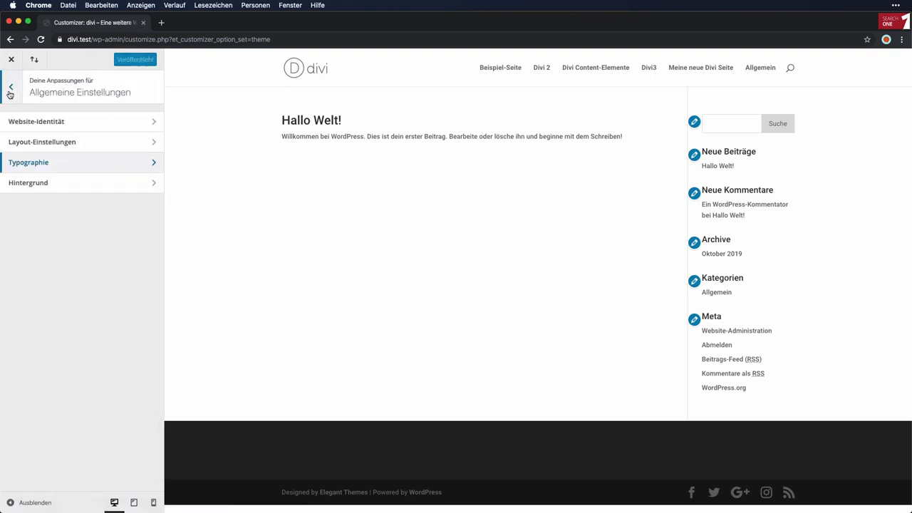
pyautogui.click(56, 146)
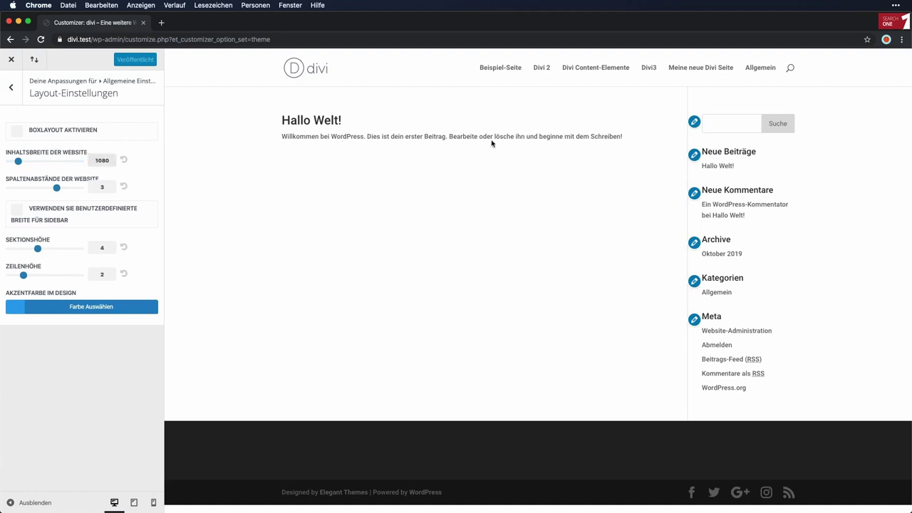
pyautogui.click(520, 71)
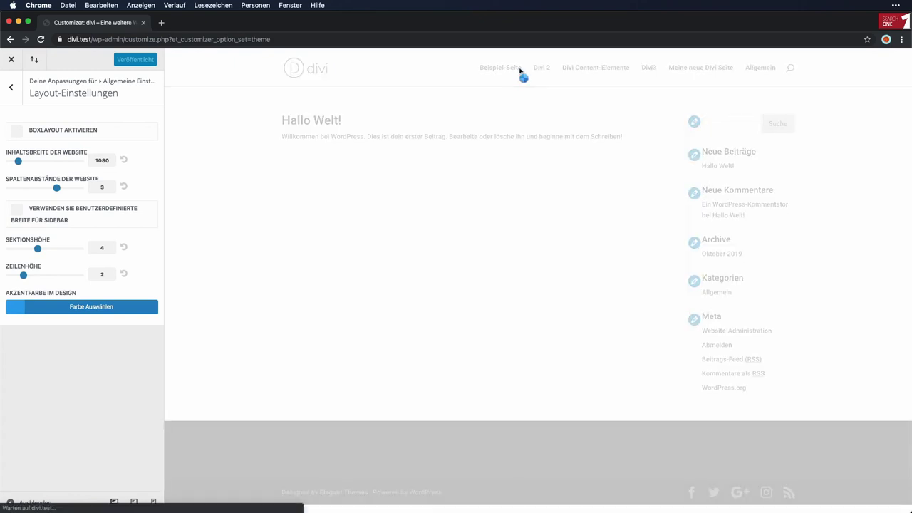
pyautogui.click(581, 69)
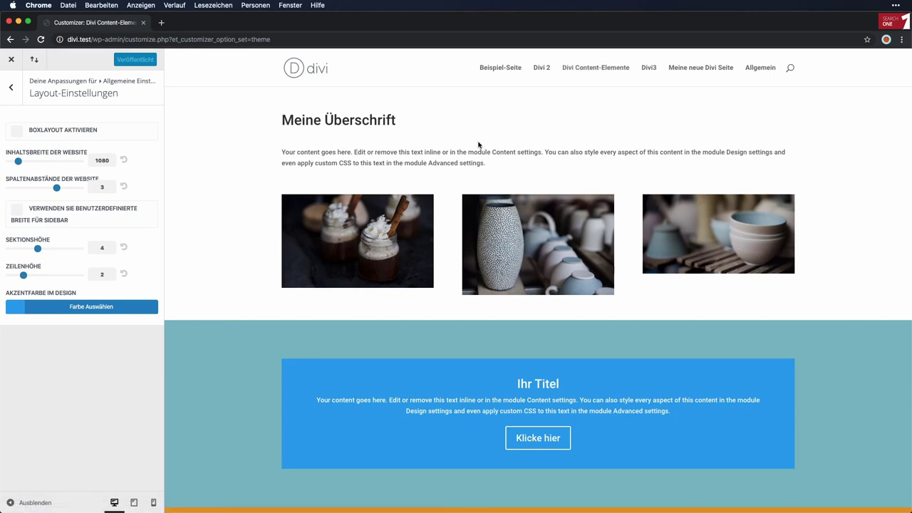
# - Examine the fonts and content layout of the previewed page, from the heading and slider through the blurbs to the video
pyautogui.scroll(-2, 478, 142)
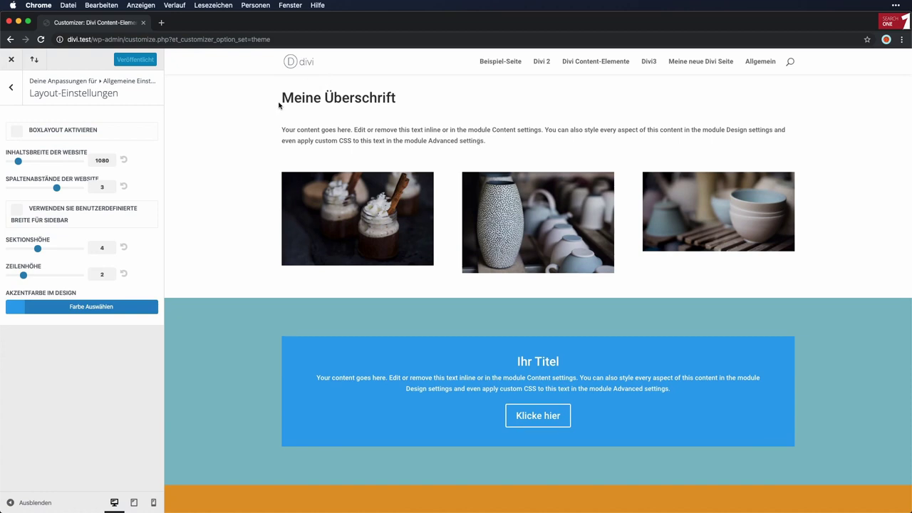
pyautogui.moveTo(281, 99); pyautogui.dragTo(408, 111)
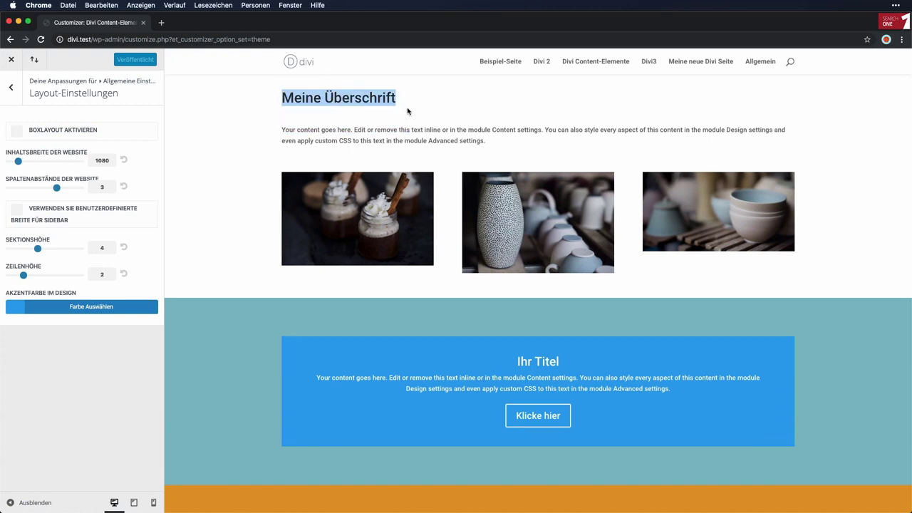
pyautogui.click(408, 110)
pyautogui.scroll(-5, 660, 220)
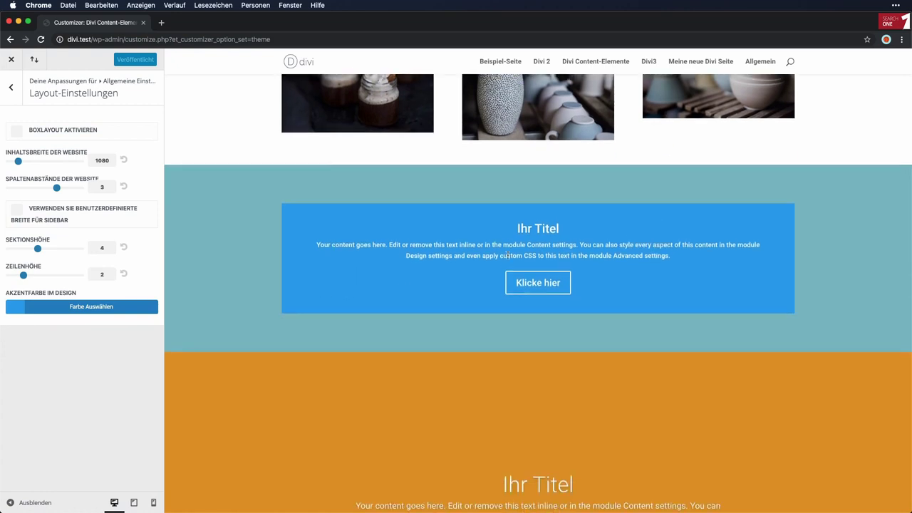
pyautogui.scroll(-10, 651, 271)
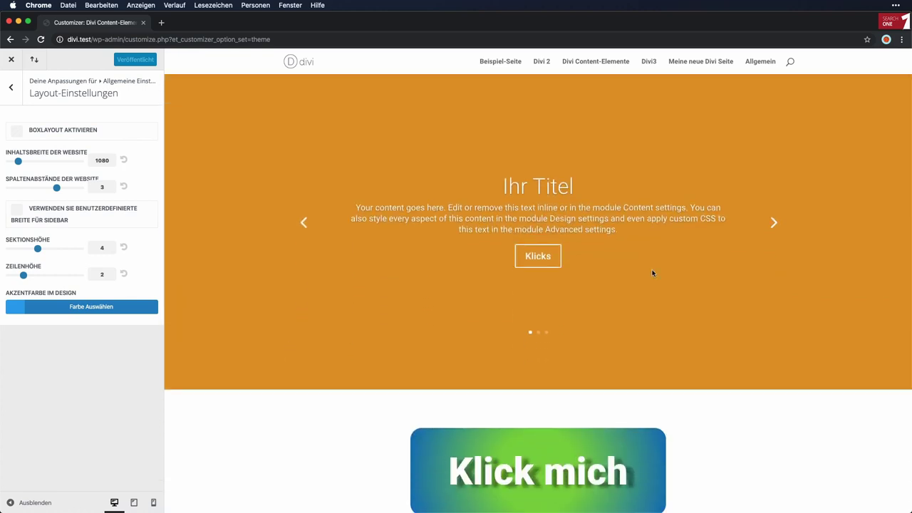
pyautogui.scroll(-1, 652, 273)
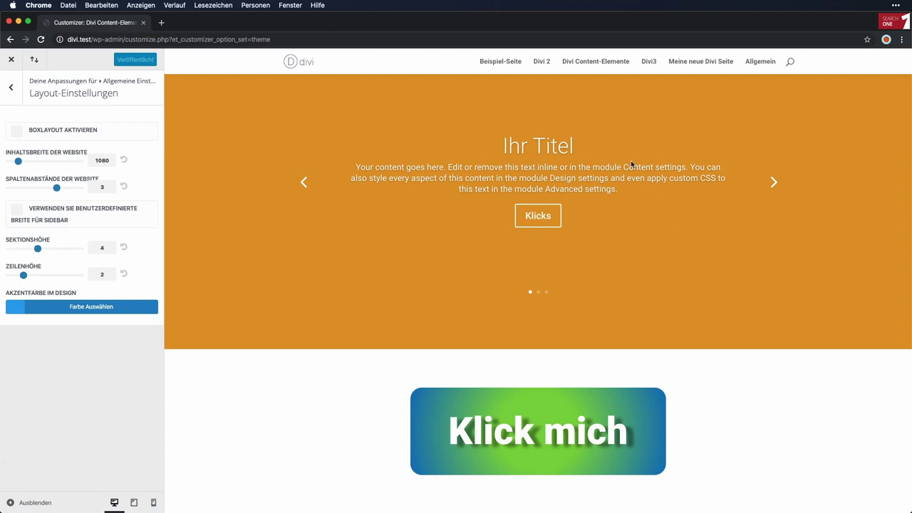
pyautogui.doubleClick(554, 148)
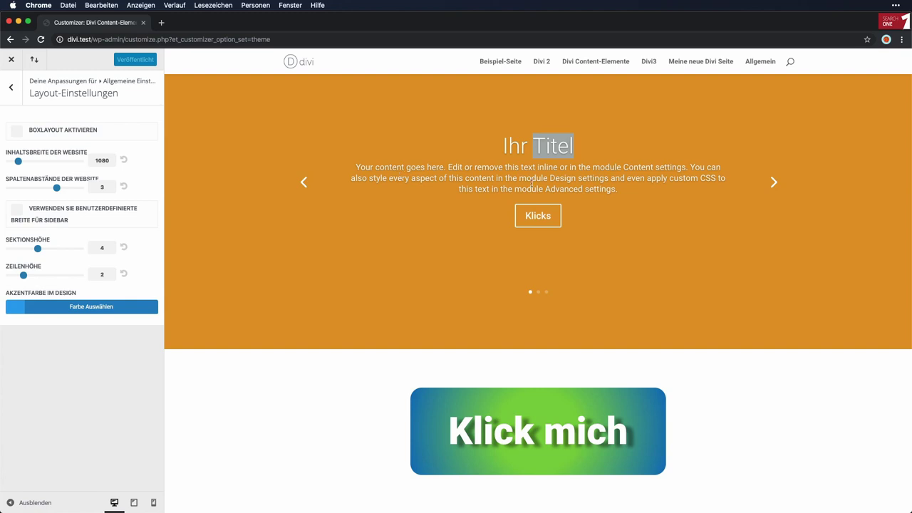
pyautogui.scroll(-2, 839, 280)
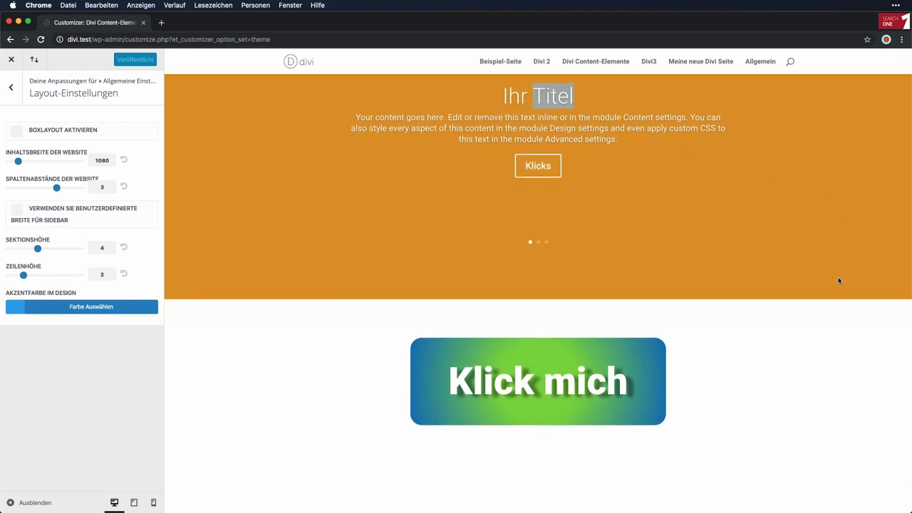
pyautogui.scroll(-10, 838, 280)
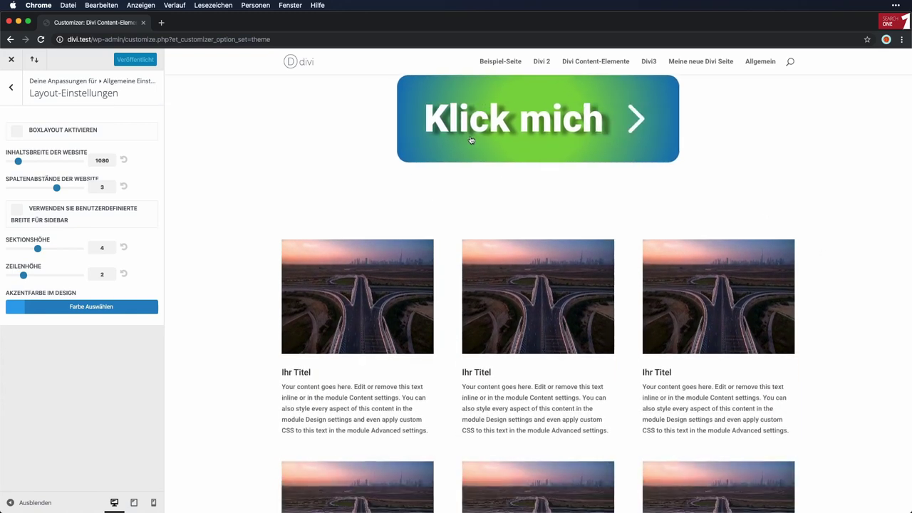
pyautogui.scroll(-7, 785, 185)
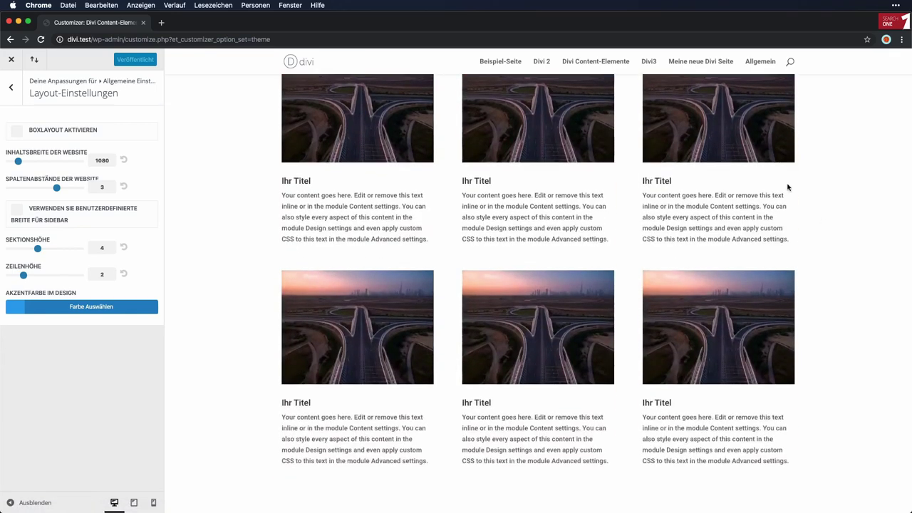
pyautogui.scroll(-20, 788, 187)
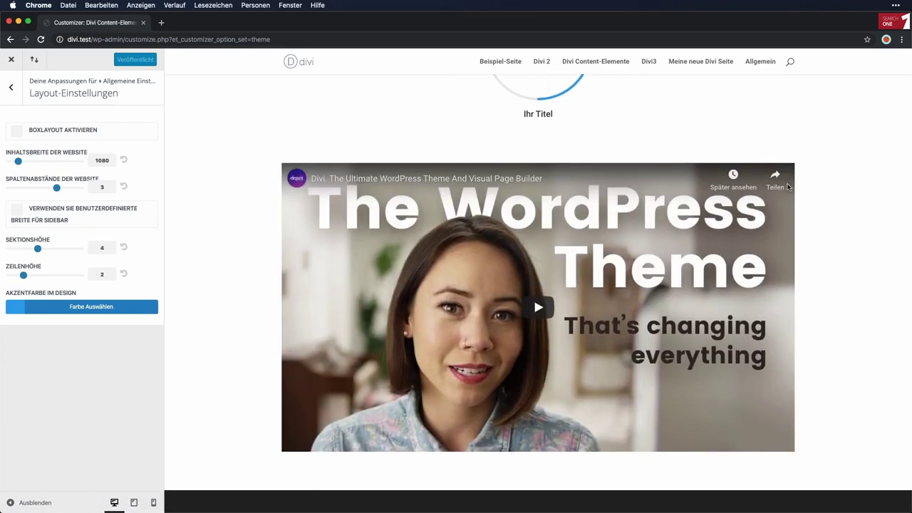
pyautogui.scroll(-2, 788, 187)
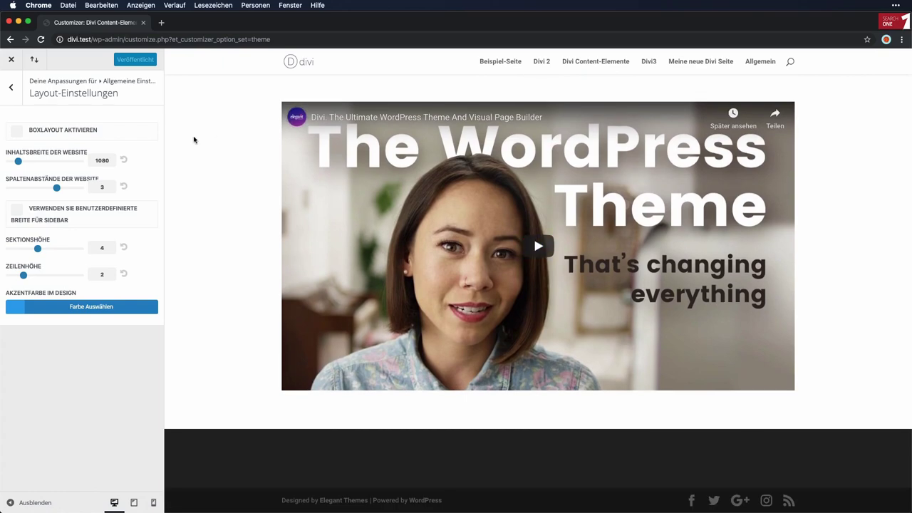
pyautogui.scroll(15, 194, 140)
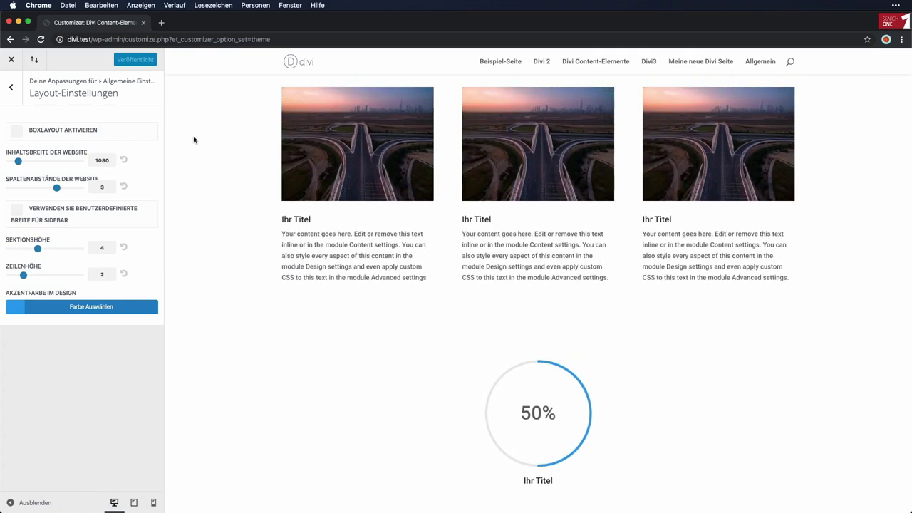
pyautogui.scroll(9, 194, 140)
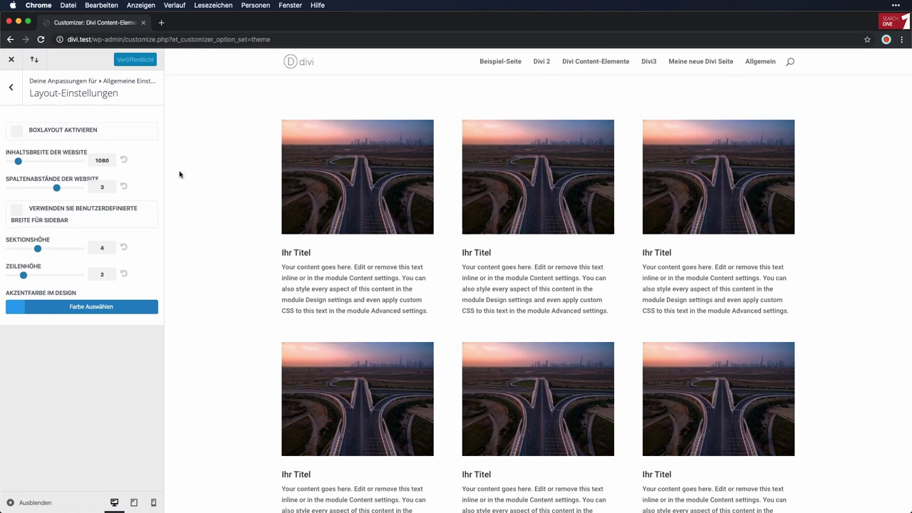
# - Try a website content width (Inhaltsbreite der Website) of 1200 in the preview and set it back to 1080
pyautogui.doubleClick(103, 161)
pyautogui.write('1200')
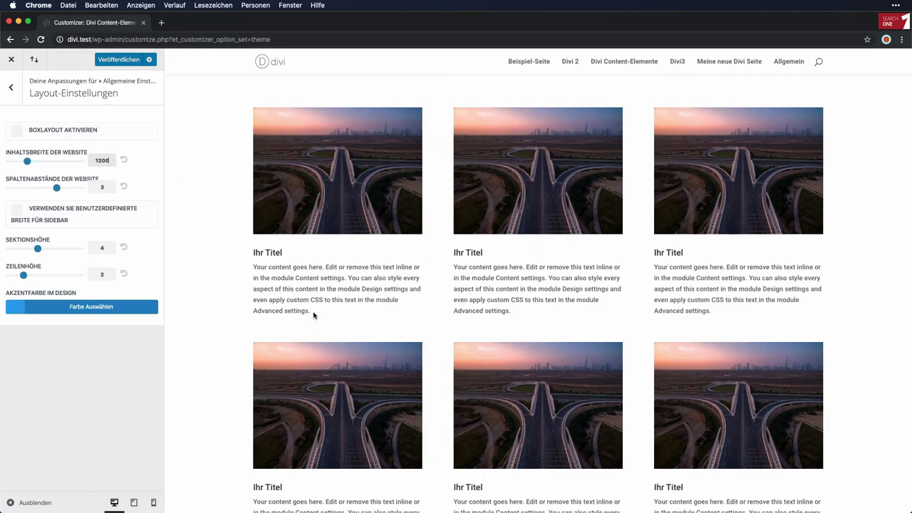
pyautogui.scroll(10, 313, 313)
pyautogui.scroll(2, 313, 309)
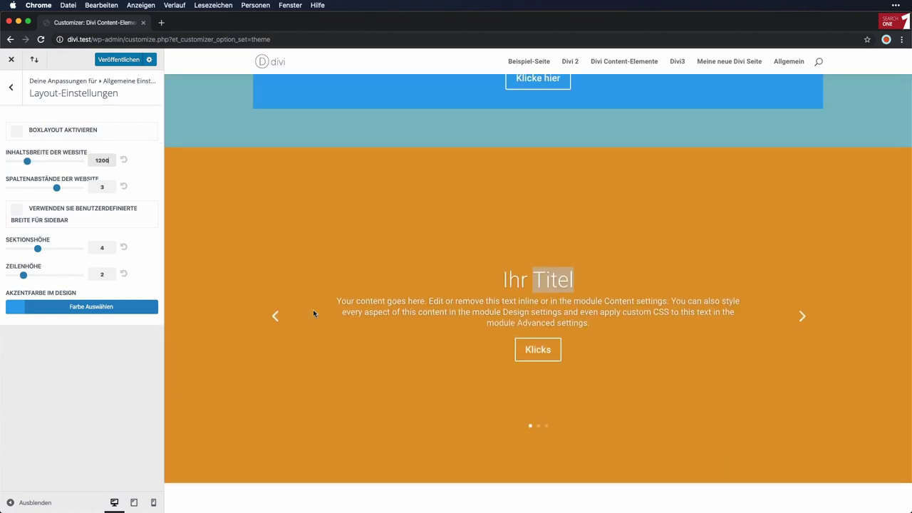
pyautogui.doubleClick(100, 158)
pyautogui.write('1080')
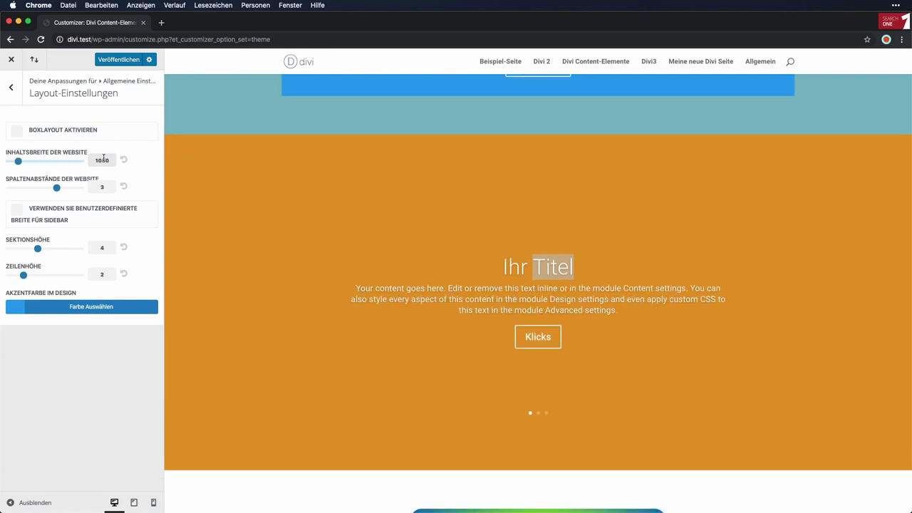
pyautogui.scroll(6, 309, 218)
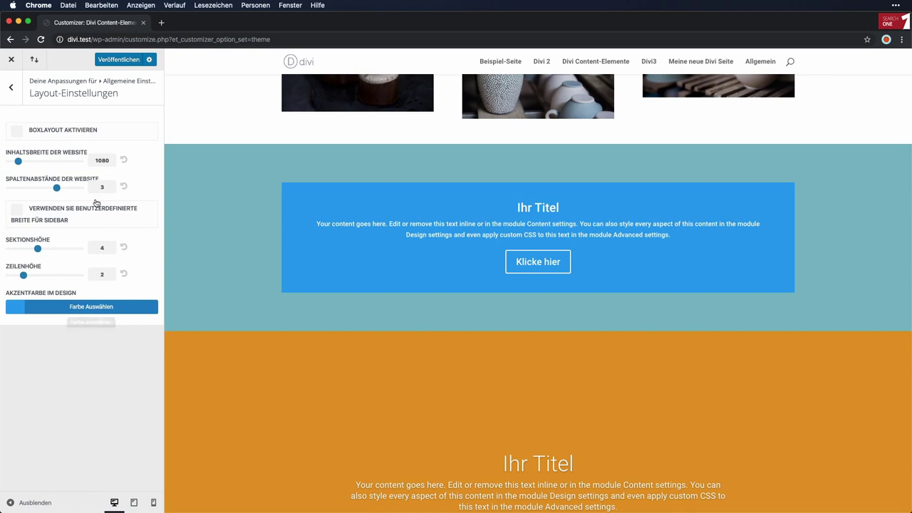
# - Review the Hintergrund and Website-Identität options under Allgemeine Einstellungen, then return to the Customizer overview
pyautogui.click(13, 88)
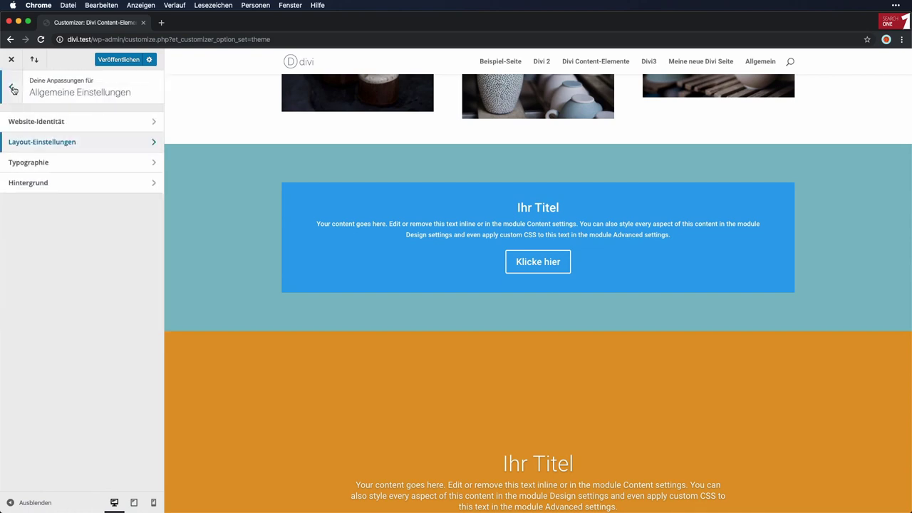
pyautogui.click(49, 184)
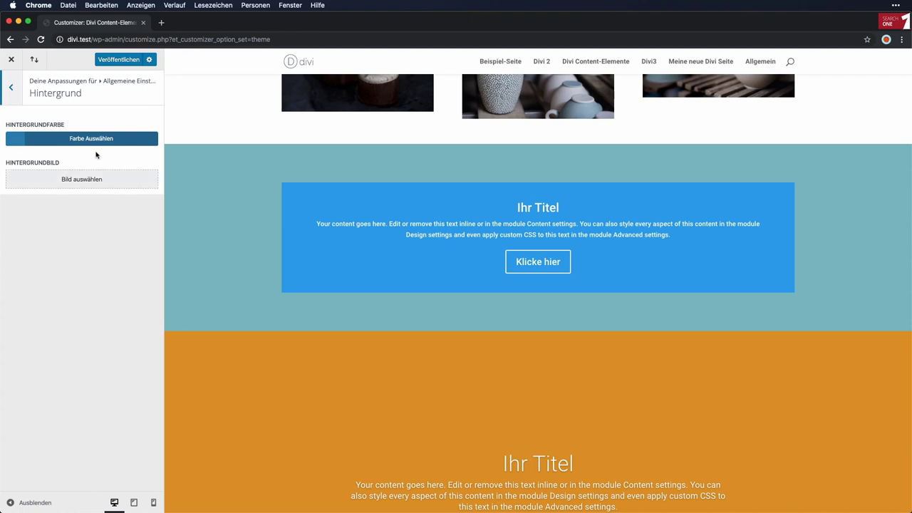
pyautogui.click(13, 88)
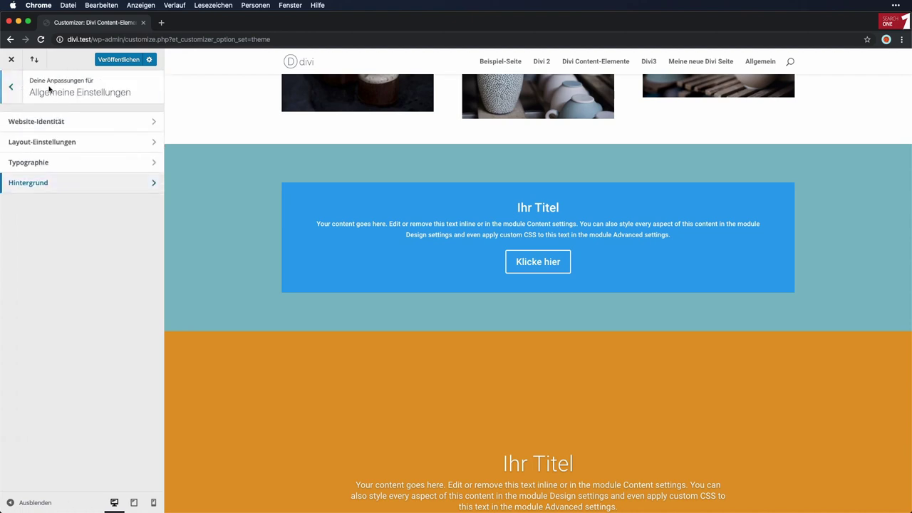
pyautogui.click(54, 122)
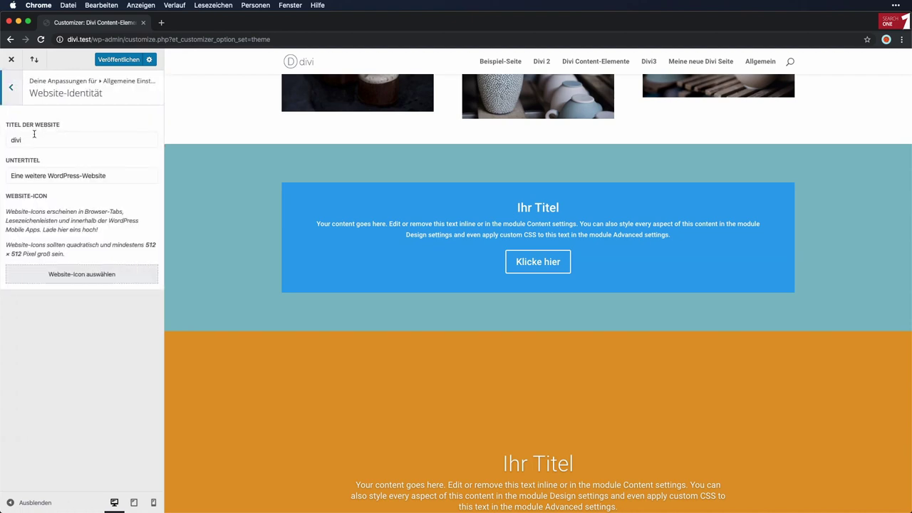
pyautogui.doubleClick(31, 140)
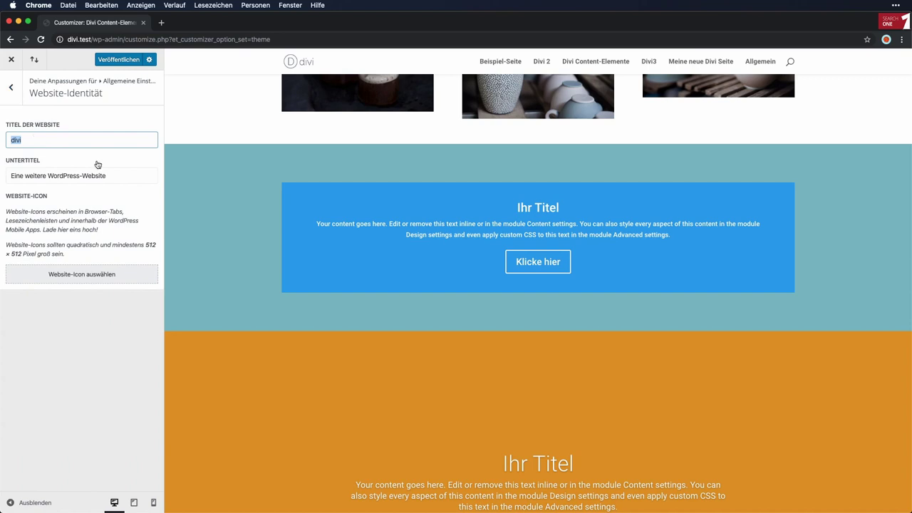
pyautogui.click(14, 89)
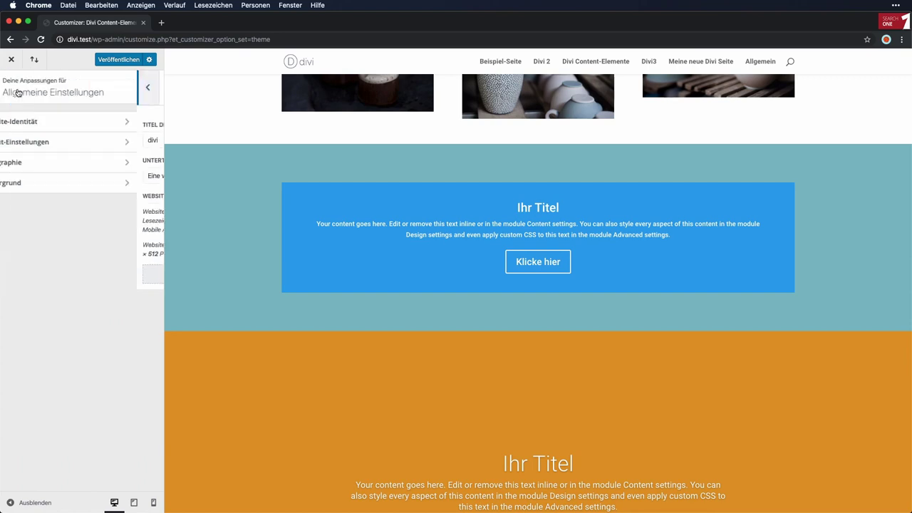
pyautogui.click(17, 91)
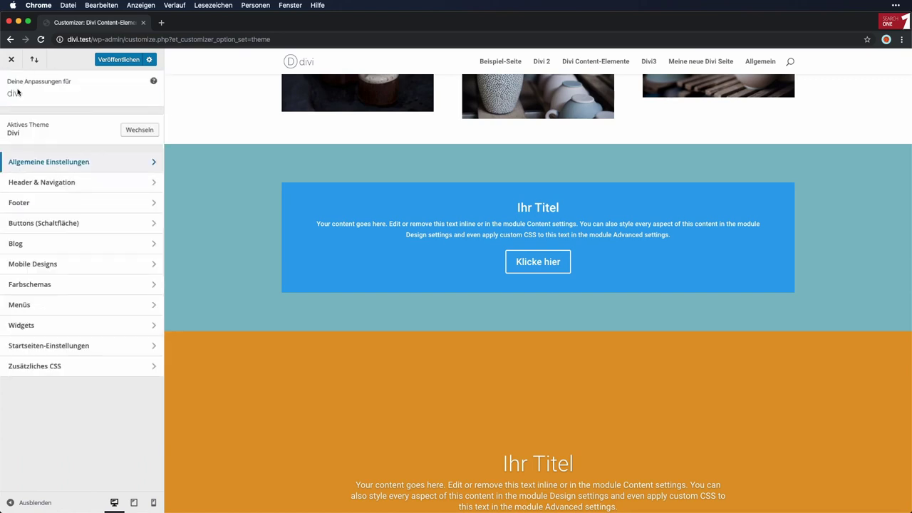
# - Review the Header & Navigation sections and the available header styles under Headerformat, then return to the Customizer overview
pyautogui.click(63, 183)
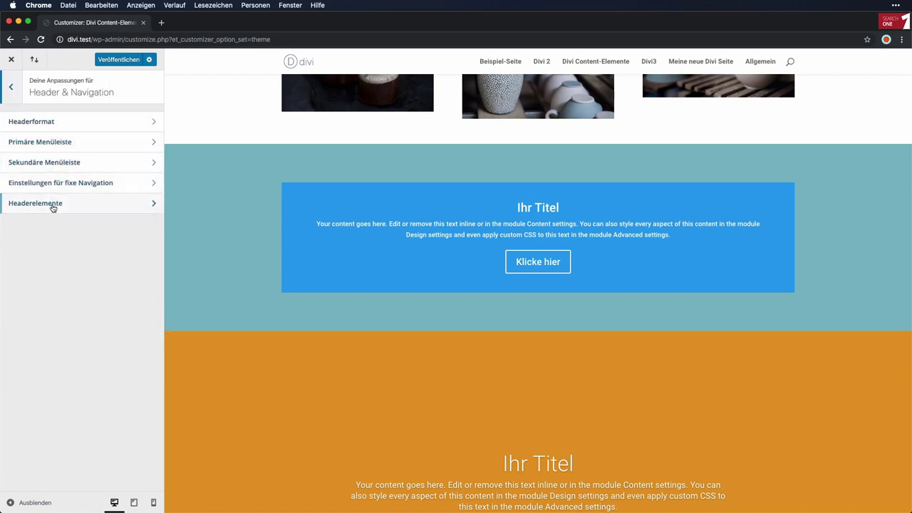
pyautogui.click(48, 127)
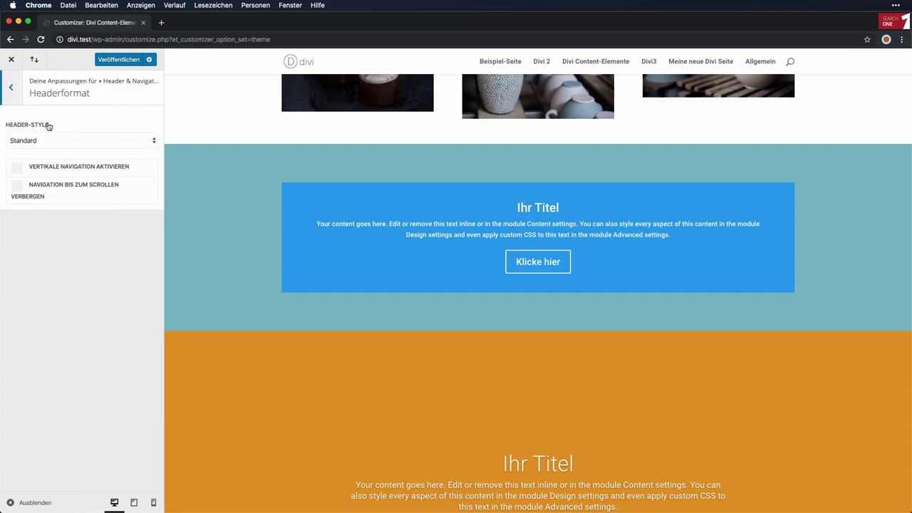
pyautogui.click(91, 140)
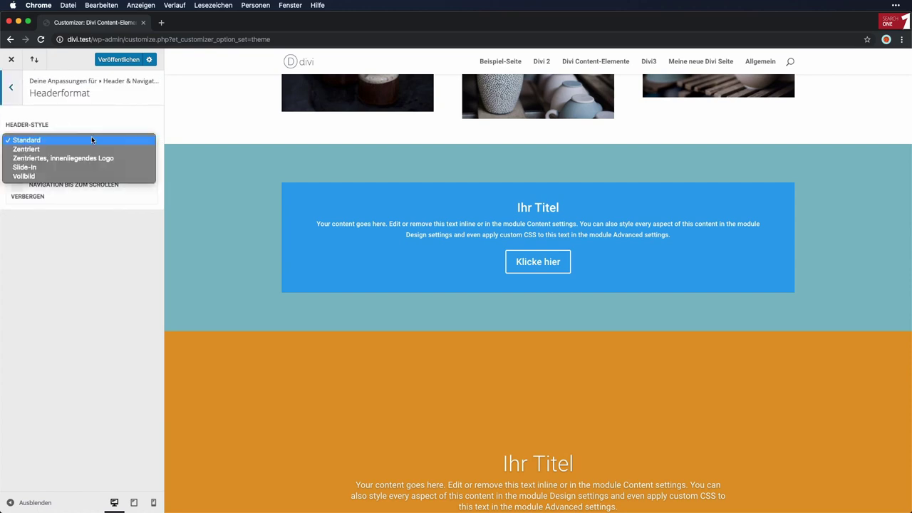
pyautogui.click(91, 140)
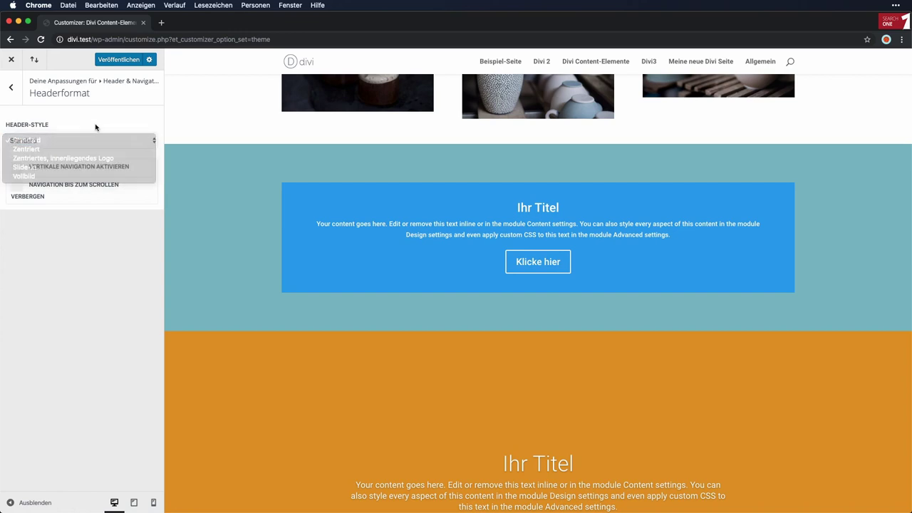
pyautogui.click(12, 91)
pyautogui.click(15, 95)
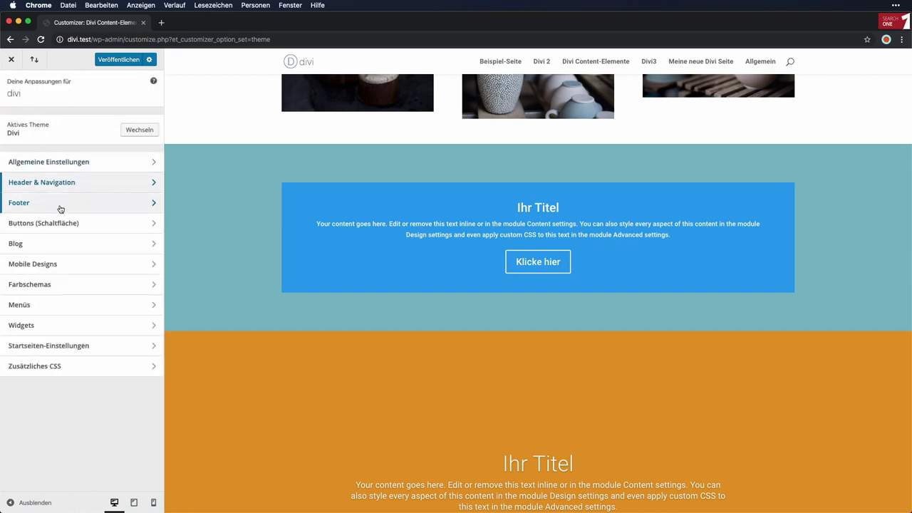
# - In the tablet settings under Mobile Designs, set Sektionshöhe to 55, try Zeilenhöhe values of 65 and 86, and reset Zeilenhöhe to 30
pyautogui.click(62, 267)
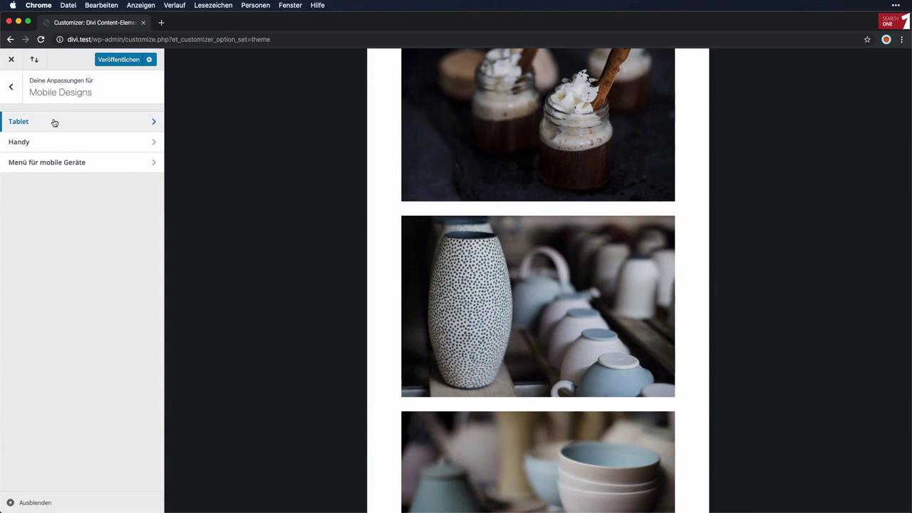
pyautogui.click(54, 122)
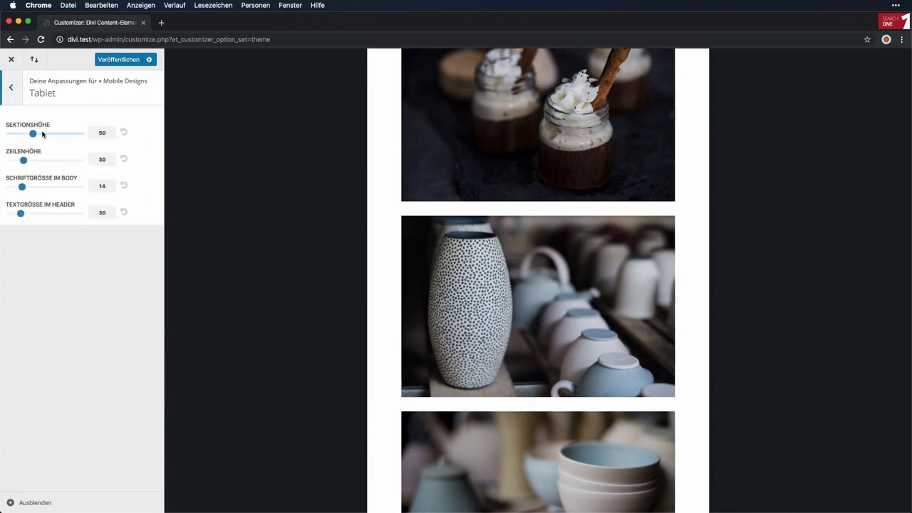
pyautogui.moveTo(33, 133); pyautogui.dragTo(40, 161)
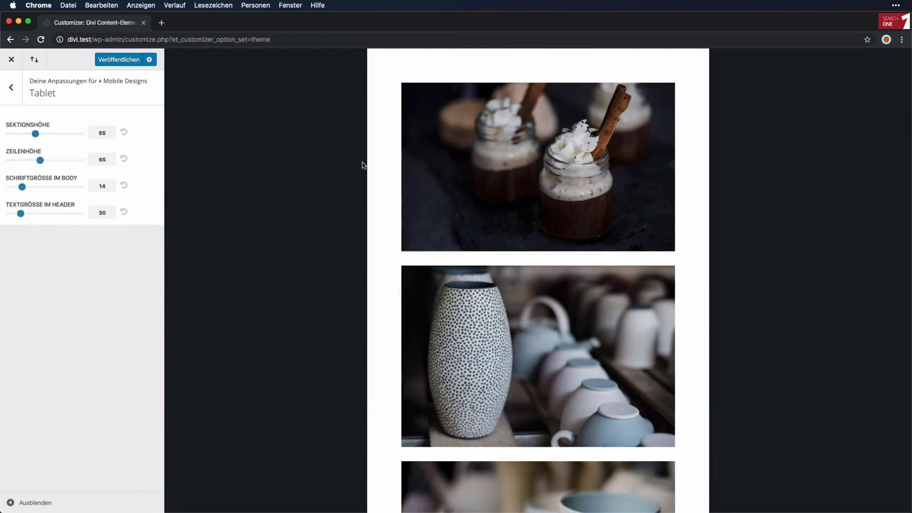
pyautogui.scroll(-10, 438, 196)
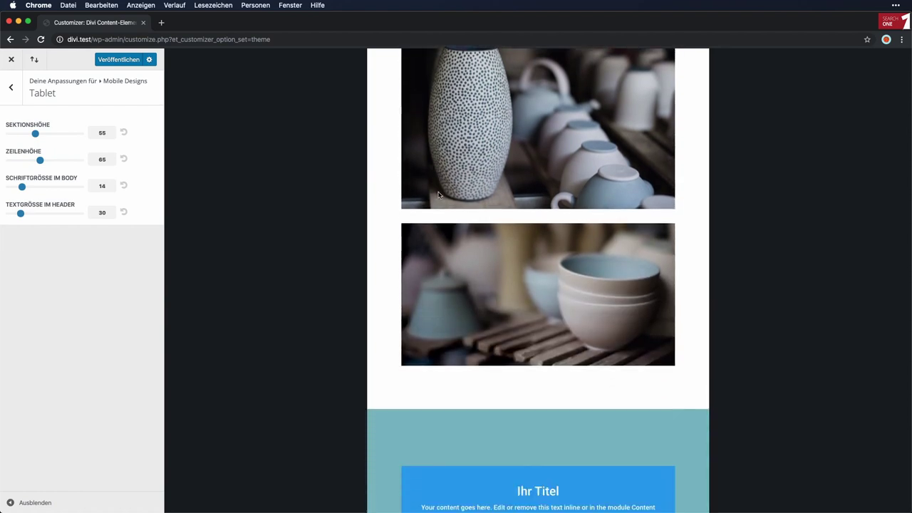
pyautogui.click(39, 160)
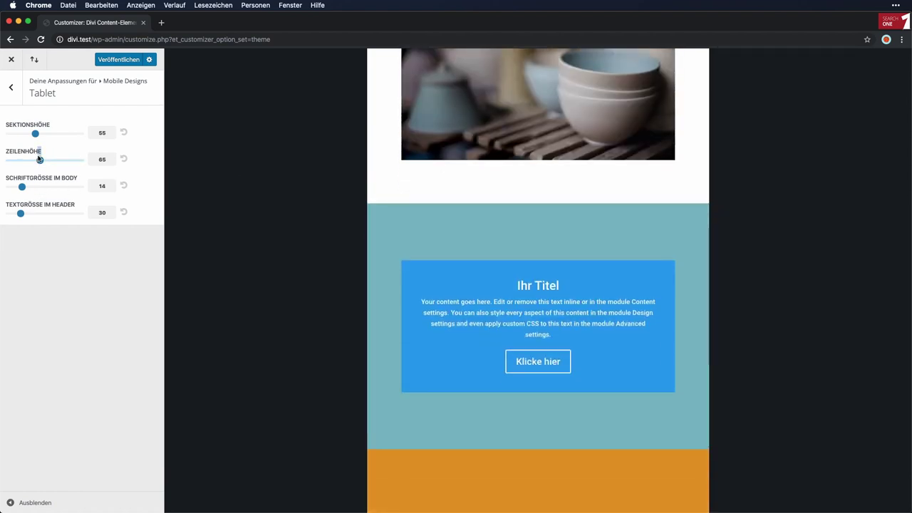
pyautogui.moveTo(39, 160)
pyautogui.mouseDown()
pyautogui.moveTo(59, 160)
pyautogui.moveTo(50, 160)
pyautogui.mouseUp()
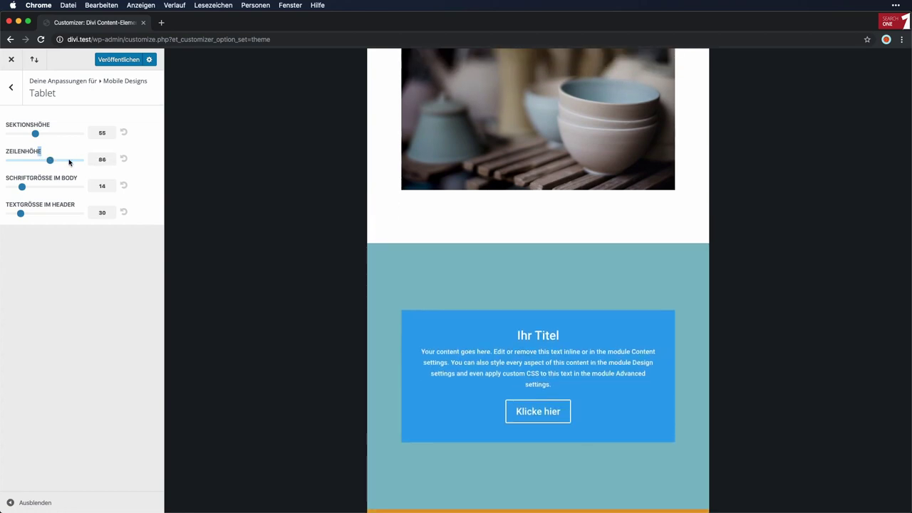
pyautogui.click(124, 160)
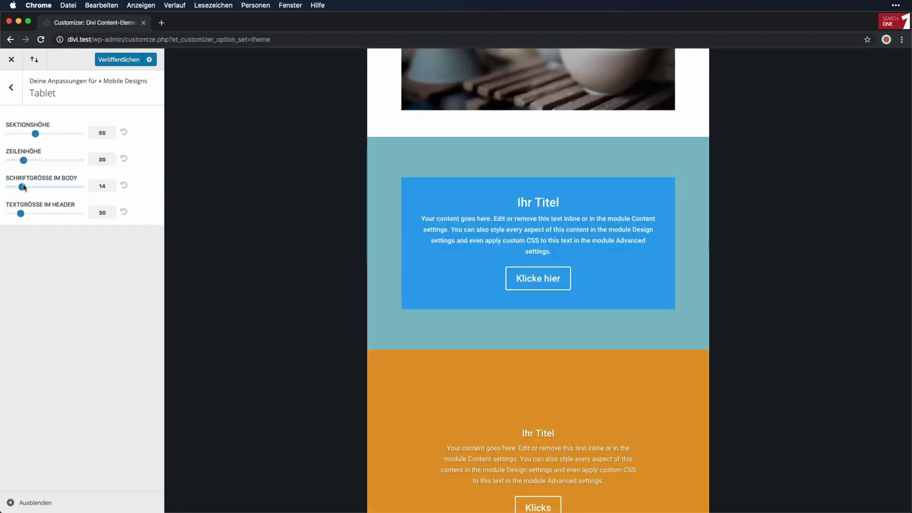
# - Set the tablet body font size (Schriftgröße im Body) to 16, publish the changes and close the Customizer
pyautogui.moveTo(22, 187); pyautogui.dragTo(30, 189)
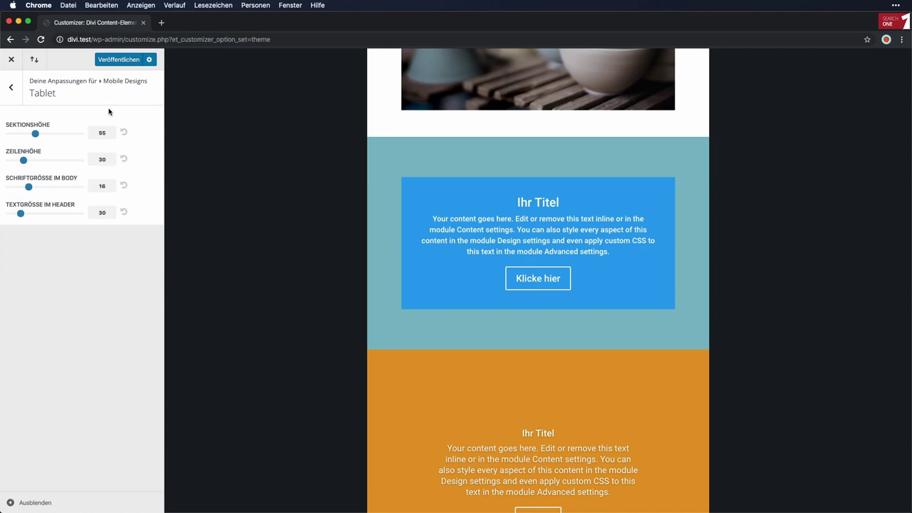
pyautogui.click(122, 60)
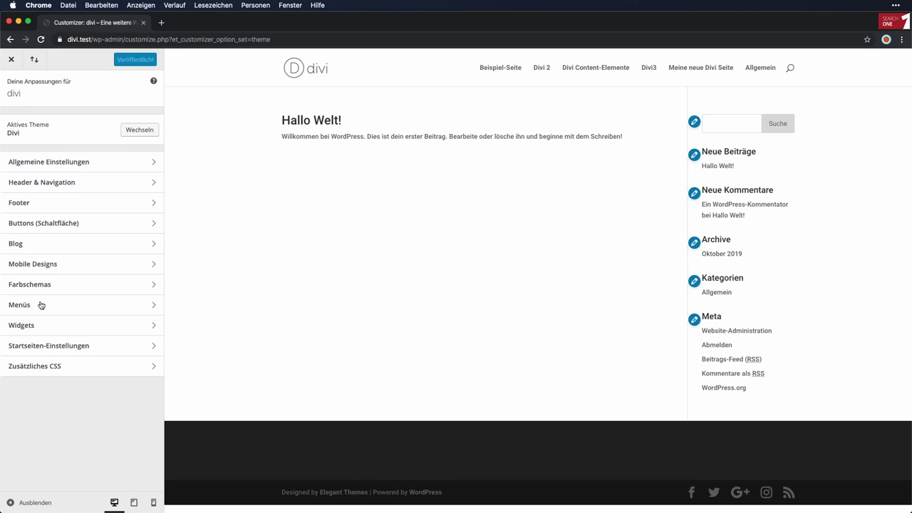
pyautogui.click(13, 61)
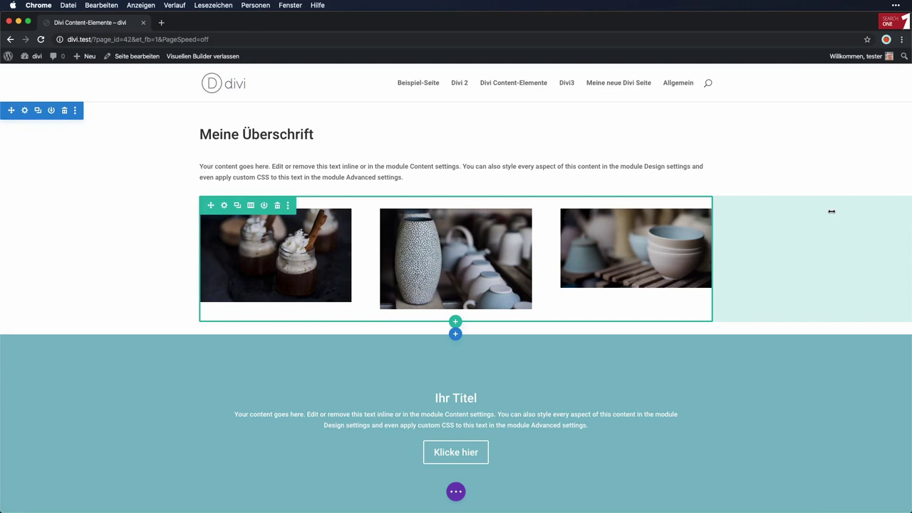
# - Start a split test on the "Klick mich" button module and choose the button itself as the test goal
pyautogui.scroll(-7, 832, 211)
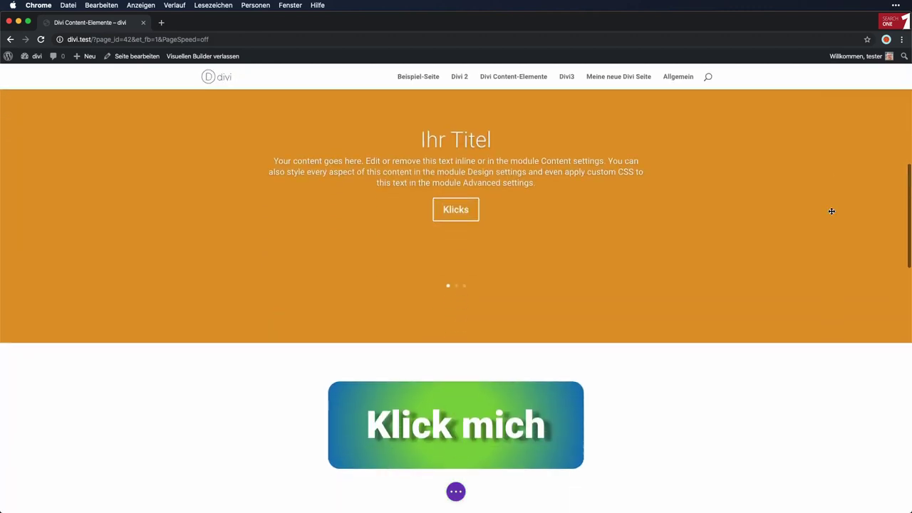
pyautogui.scroll(-3, 831, 211)
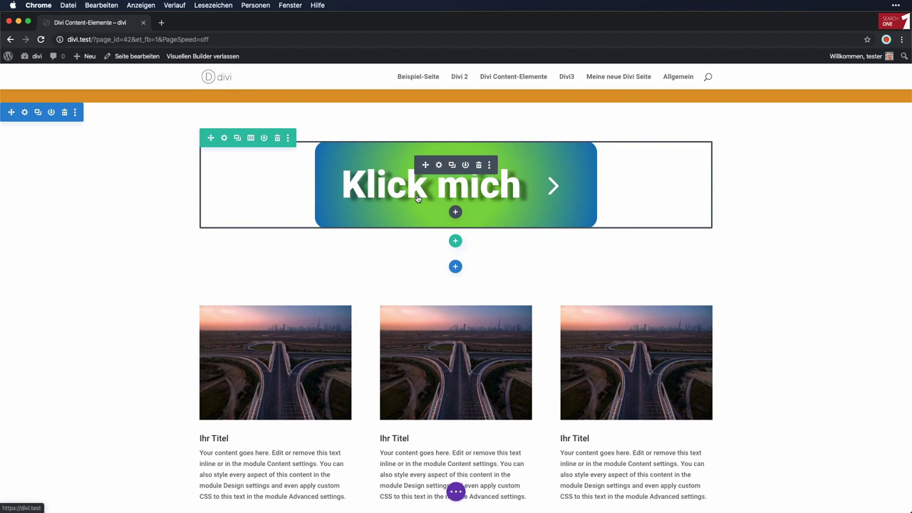
pyautogui.click(491, 168)
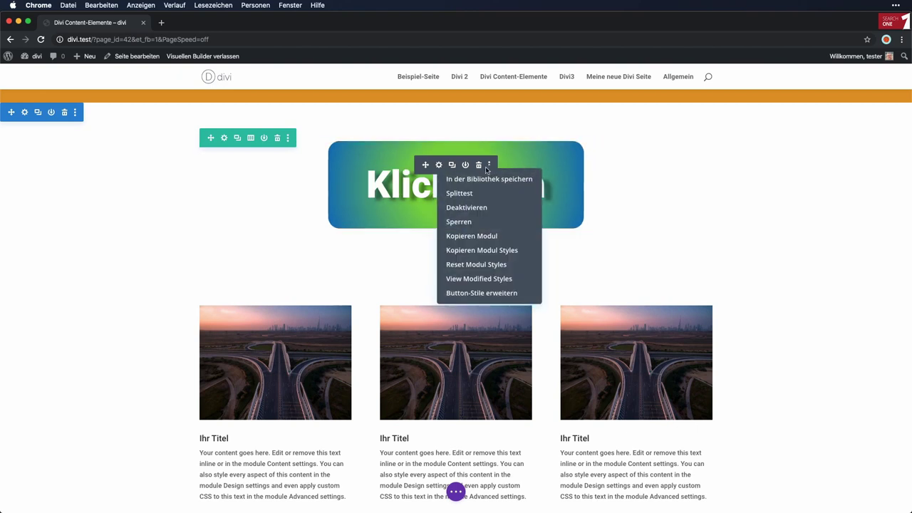
pyautogui.click(471, 193)
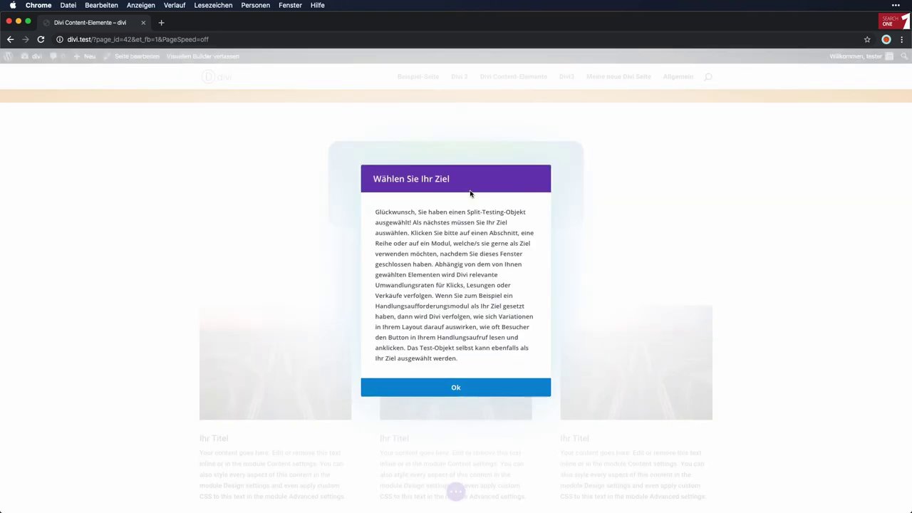
pyautogui.click(472, 386)
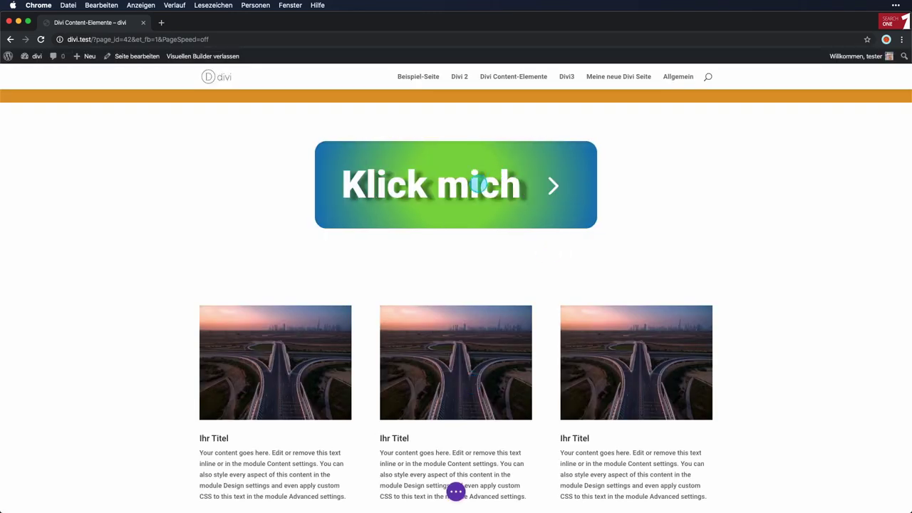
pyautogui.click(446, 187)
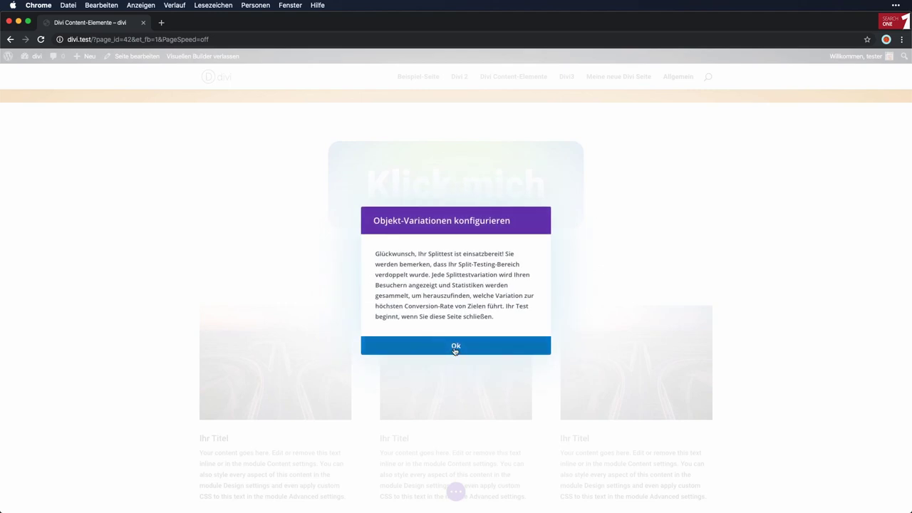
pyautogui.click(455, 345)
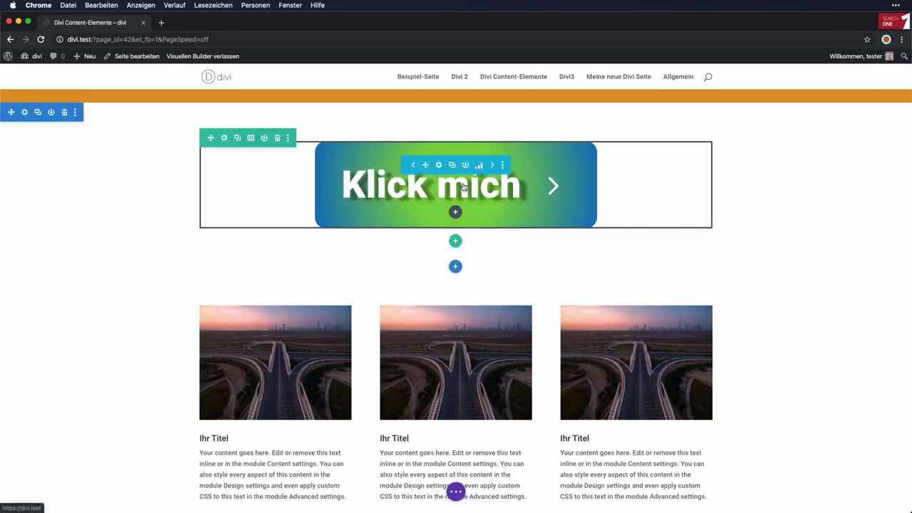
# - Set the text of the displayed button variation to "Jetzt klicken!" and save the module settings
pyautogui.click(463, 186)
pyautogui.tripleClick(83, 204)
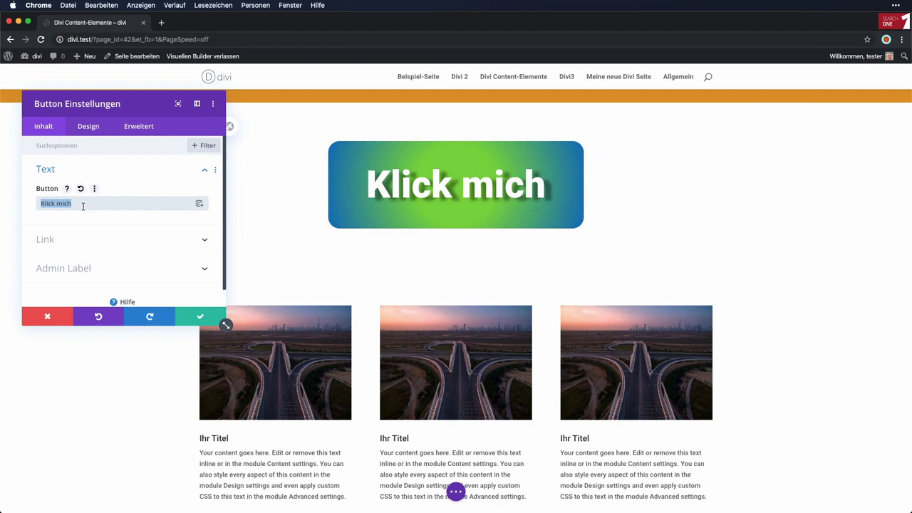
pyautogui.write('Jetzt klicken!')
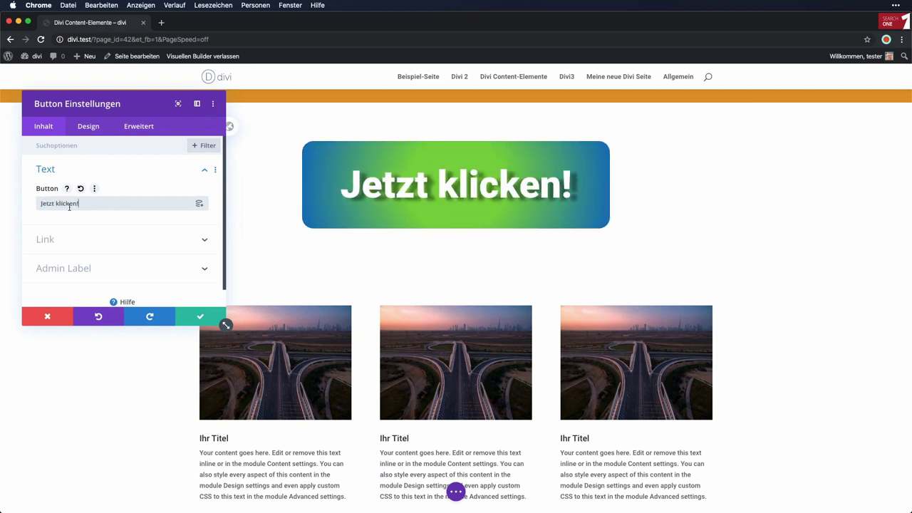
pyautogui.click(199, 315)
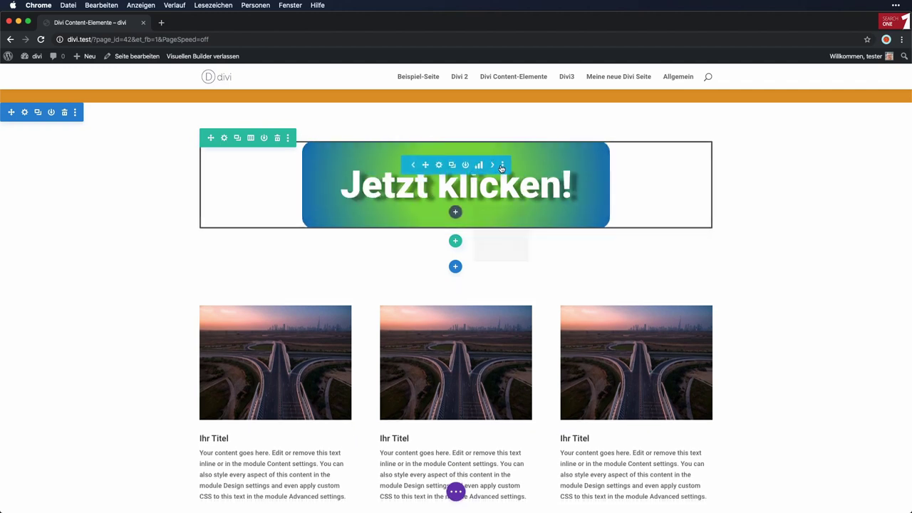
# - Check the additional options of the split-tested button module and open the Visual Builder's page controls
pyautogui.click(502, 166)
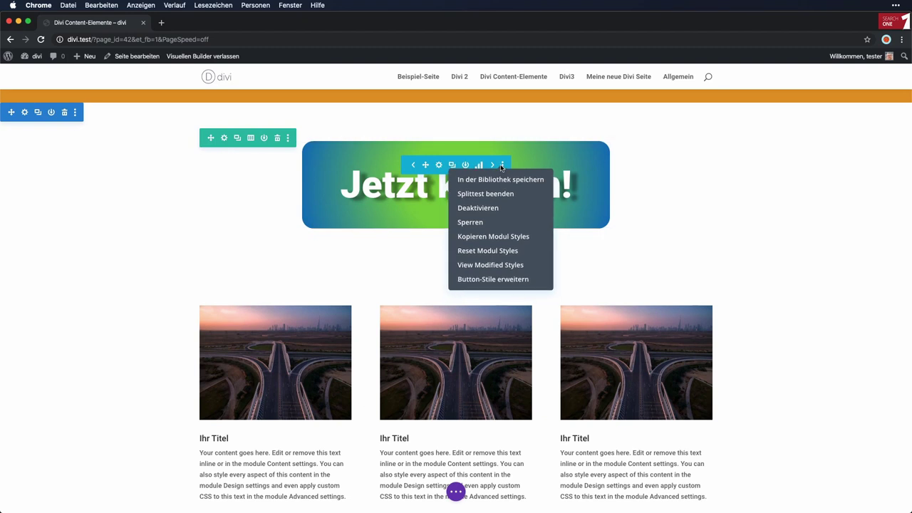
pyautogui.click(509, 201)
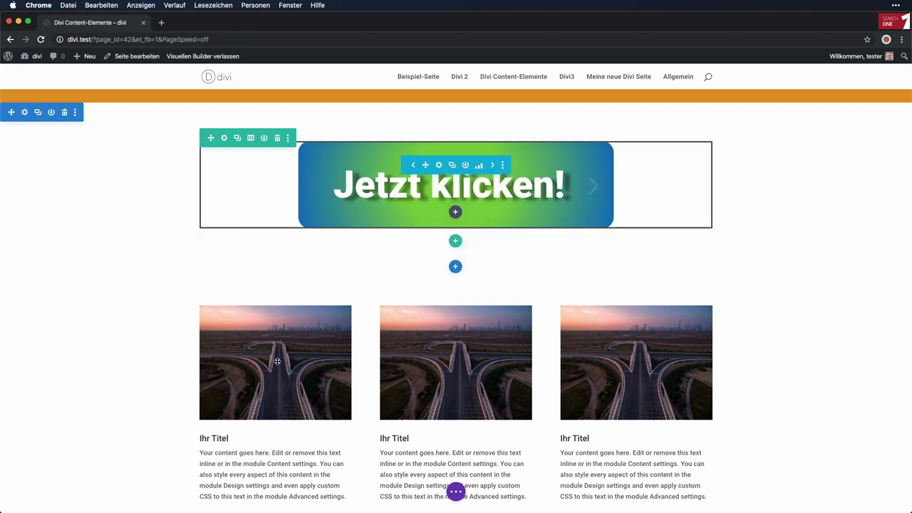
pyautogui.click(456, 492)
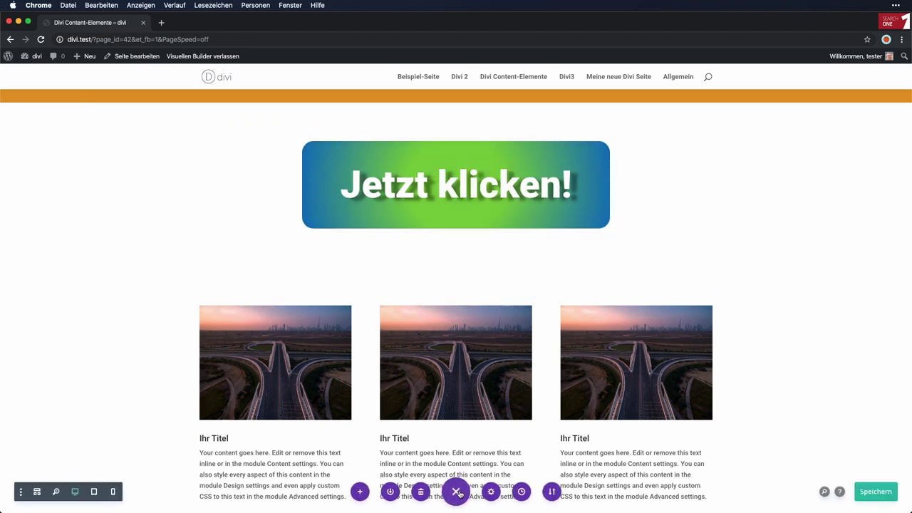